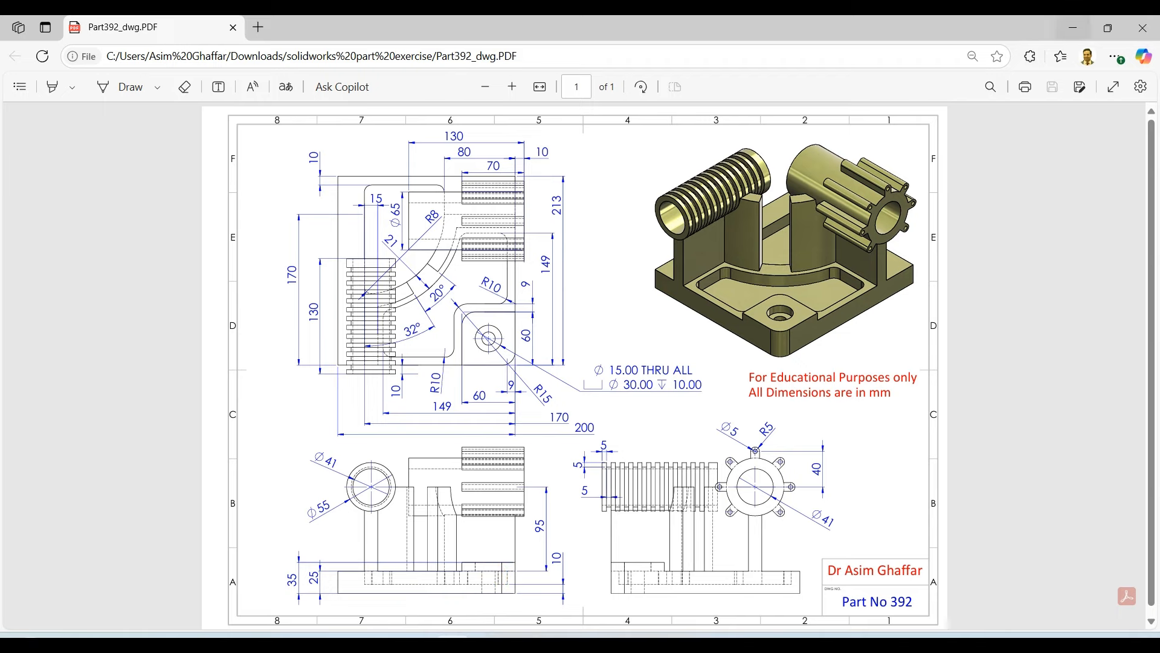
Switch from the PDF drawing to SOLIDWORKS and create a new part document
click(1073, 28)
click(94, 29)
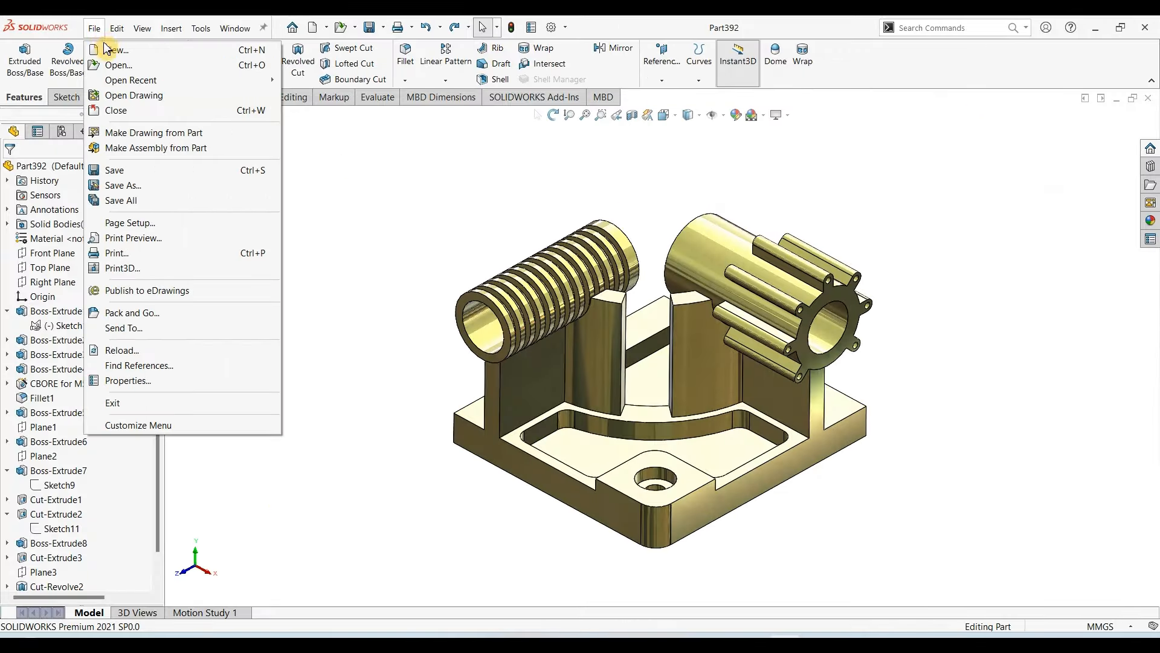
click(109, 44)
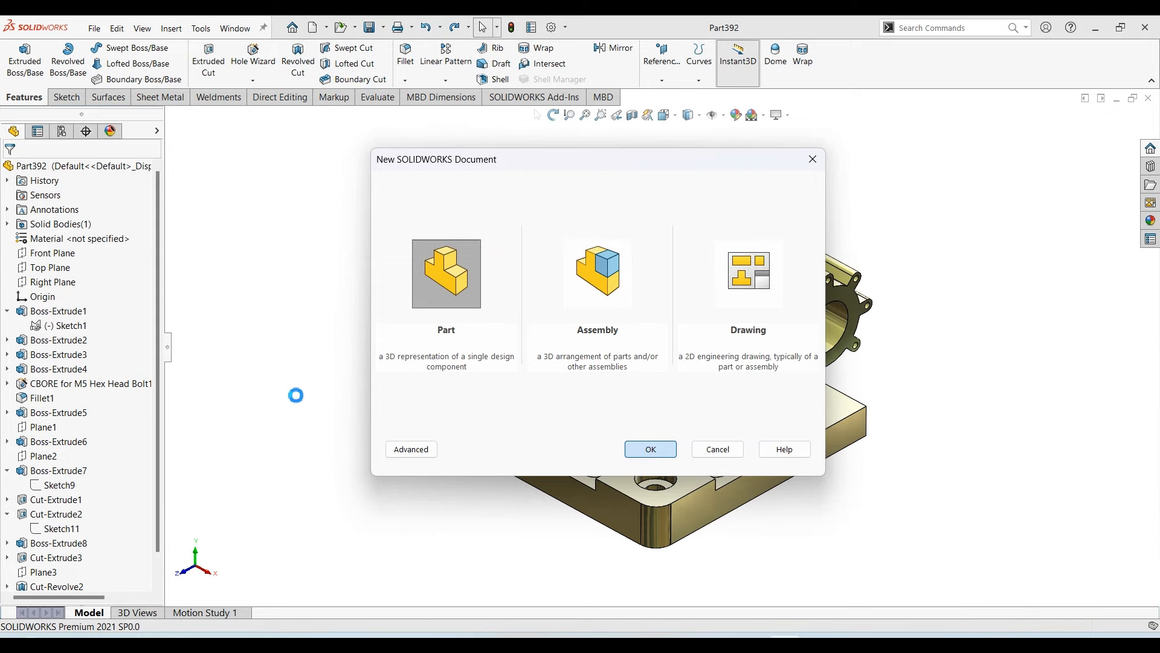
key(Return)
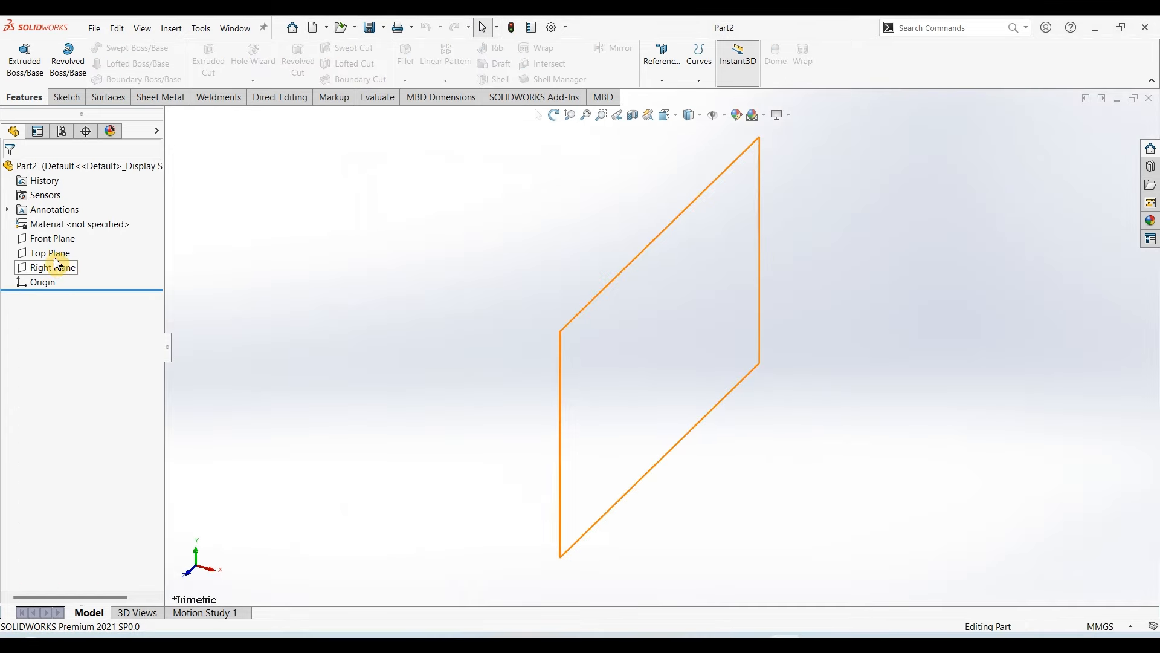
Sketch a center rectangle about 208 by 156 mm on the Top Plane, centred on the origin
click(51, 253)
click(65, 97)
click(19, 57)
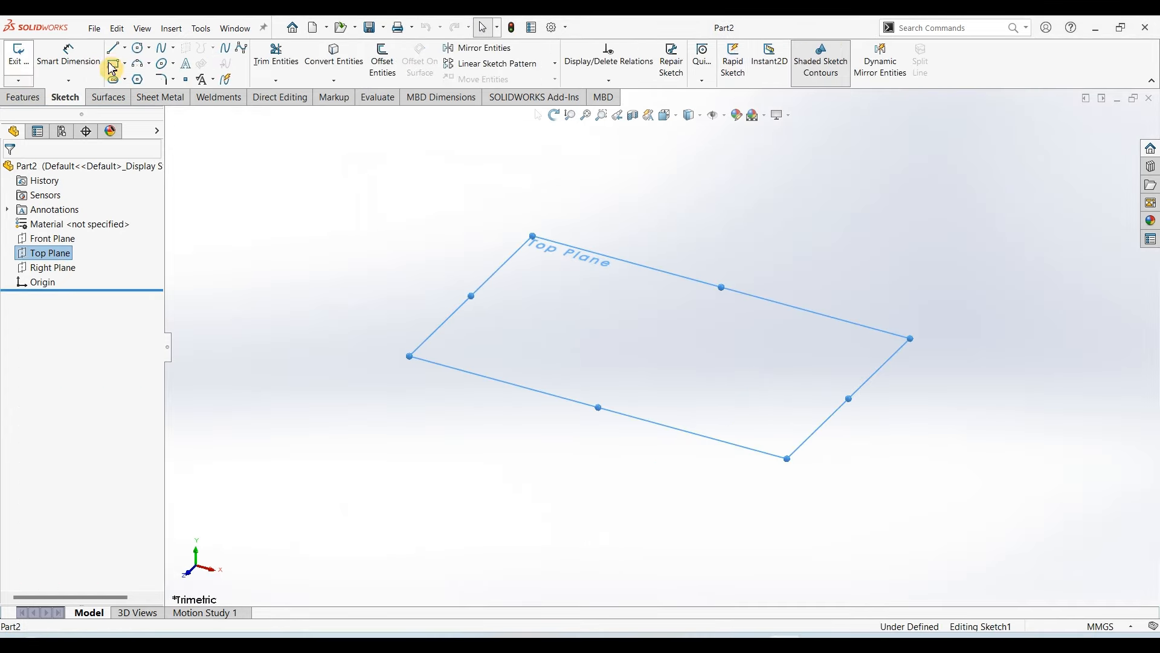
click(124, 62)
click(151, 95)
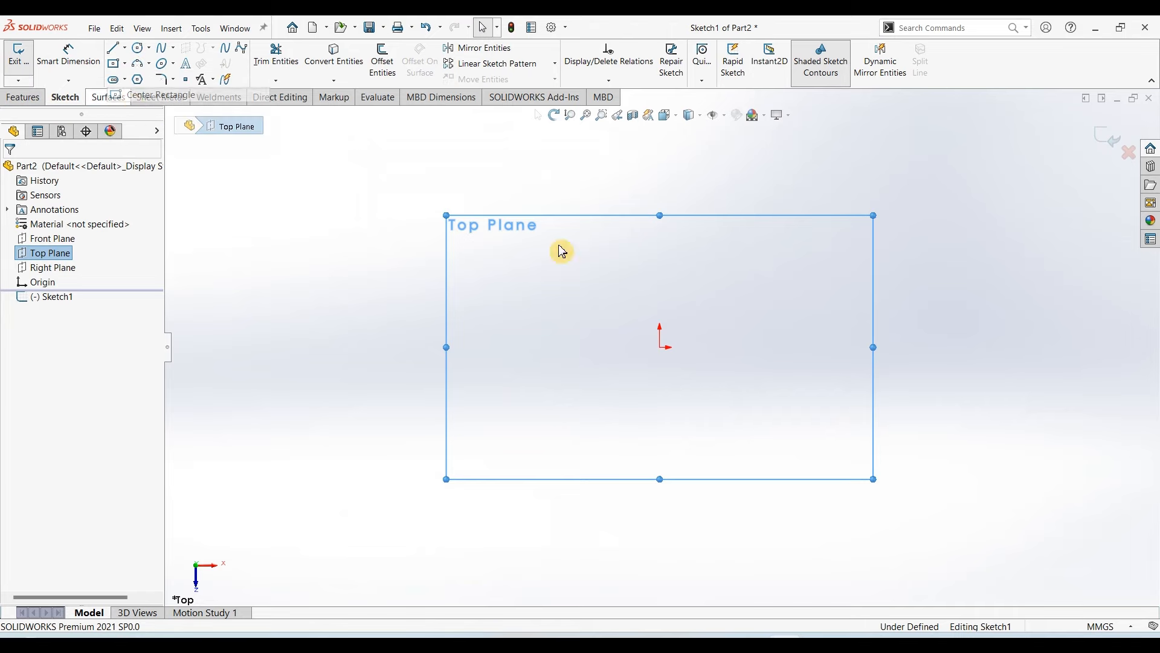
click(660, 347)
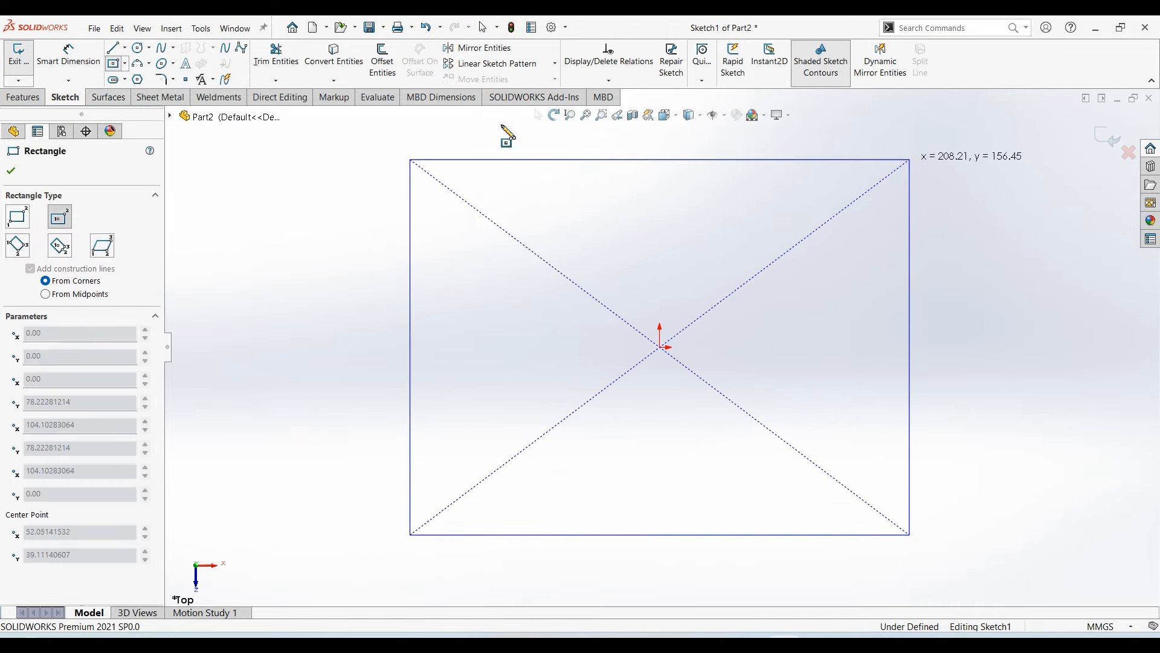
click(909, 159)
Check the base size in the PDF drawing and dimension the rectangle 200 mm wide and 213 mm high
key(alt+Tab)
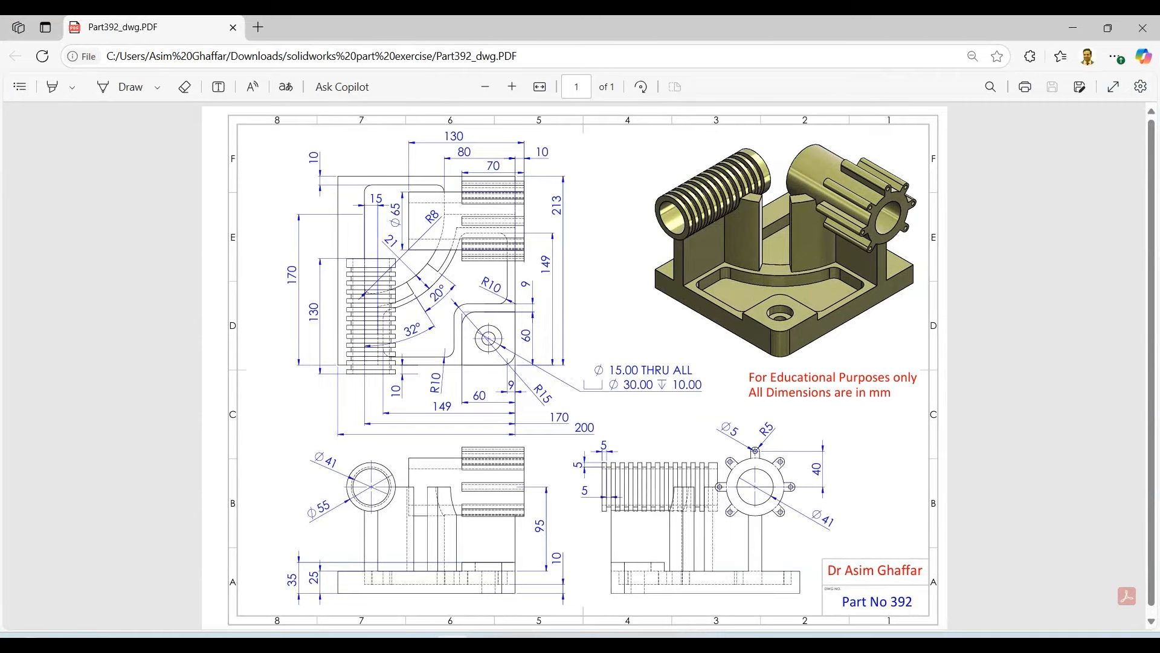
key(alt+Tab)
click(69, 54)
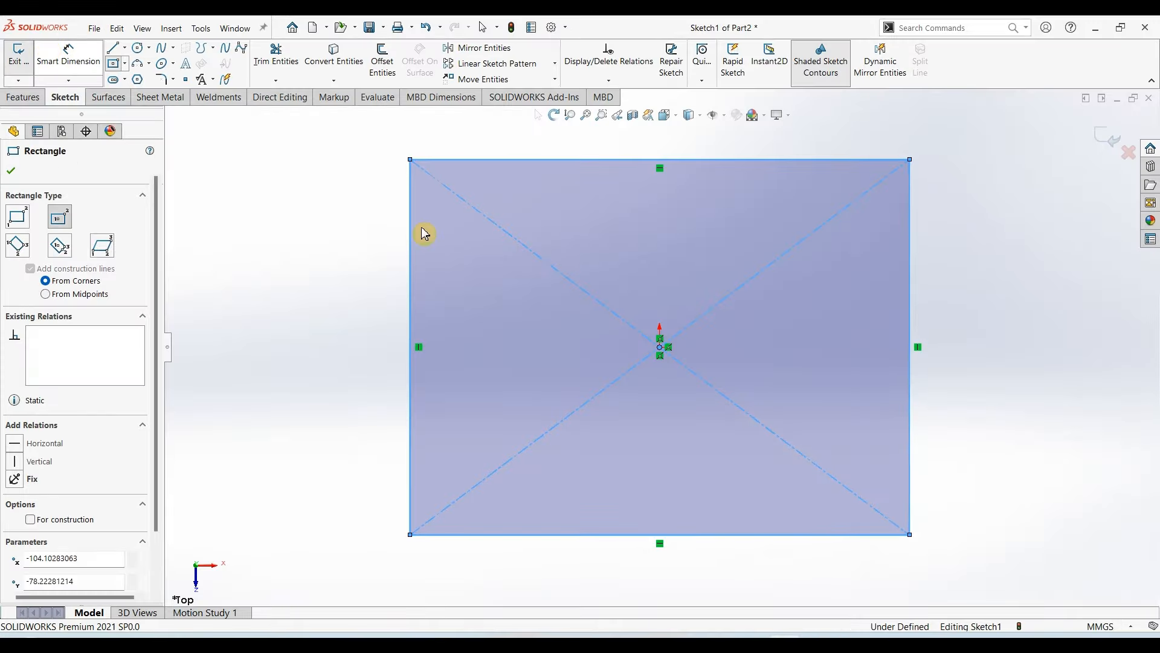
click(595, 535)
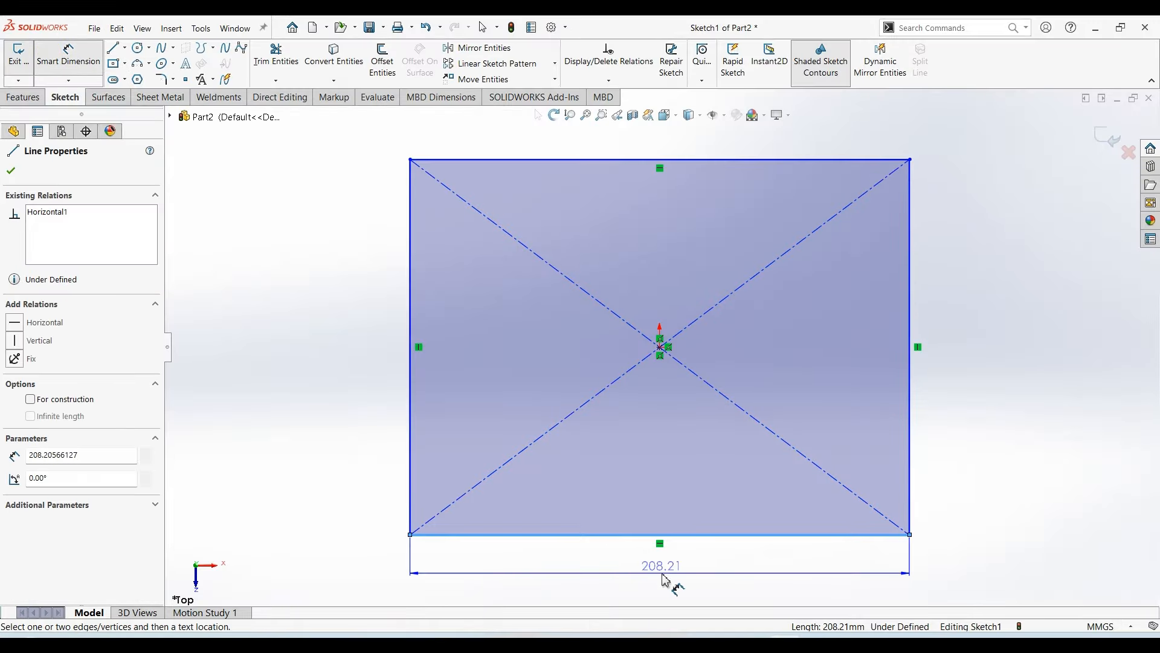
click(665, 578)
text(200)
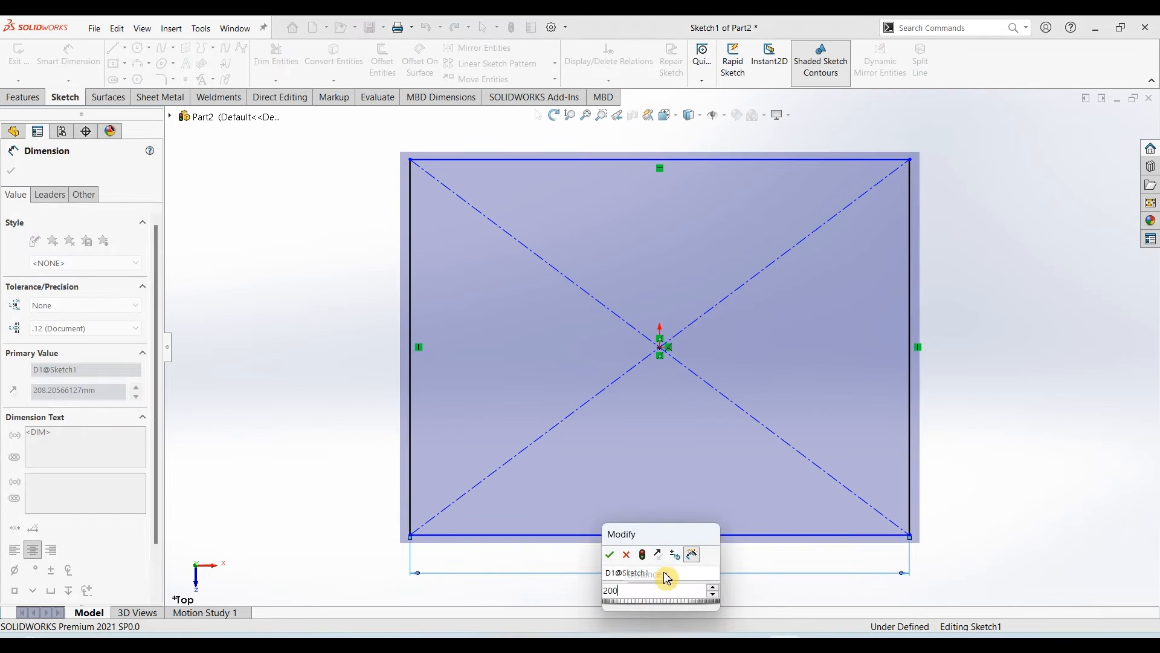
key(Return)
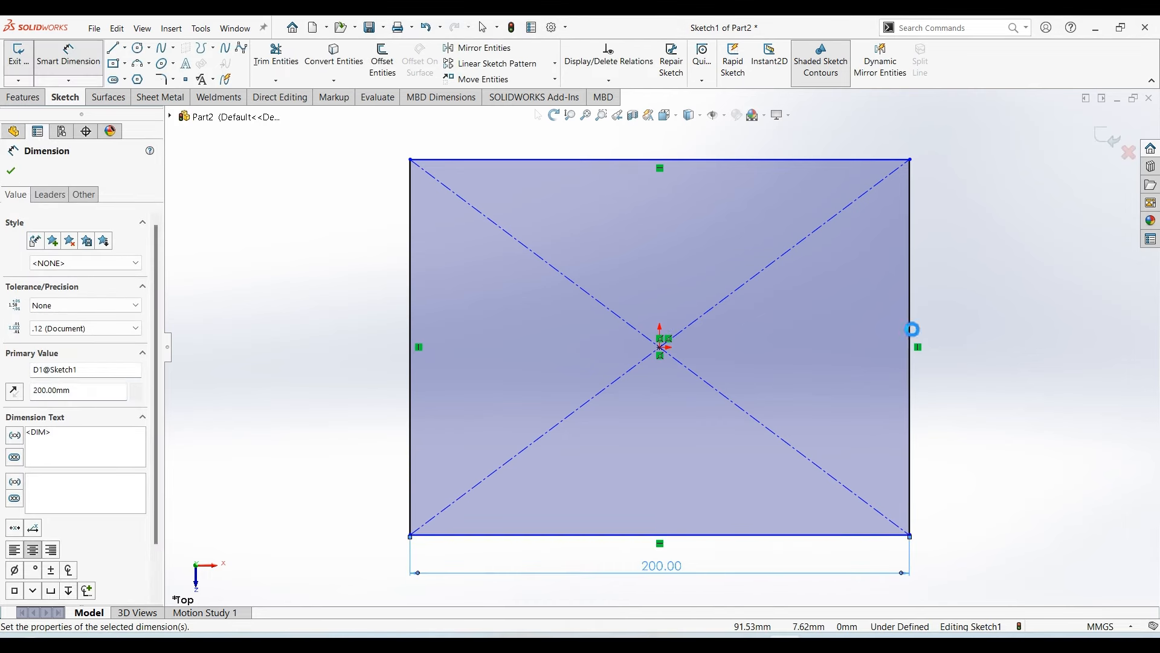
click(911, 329)
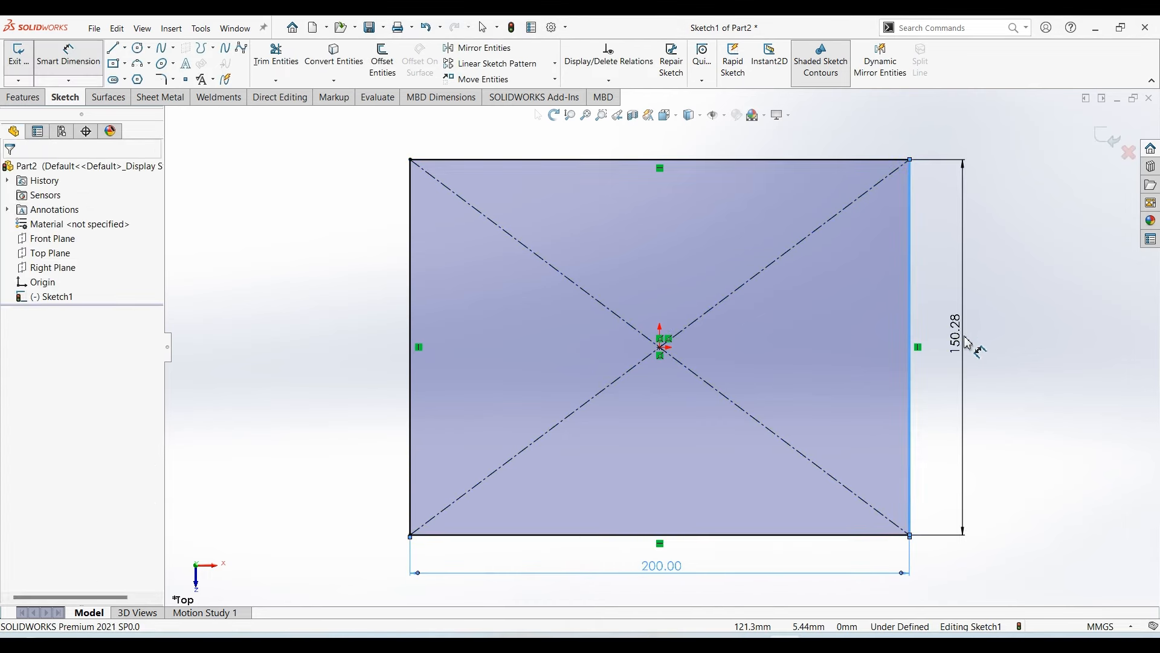
click(966, 343)
text(213)
key(Return)
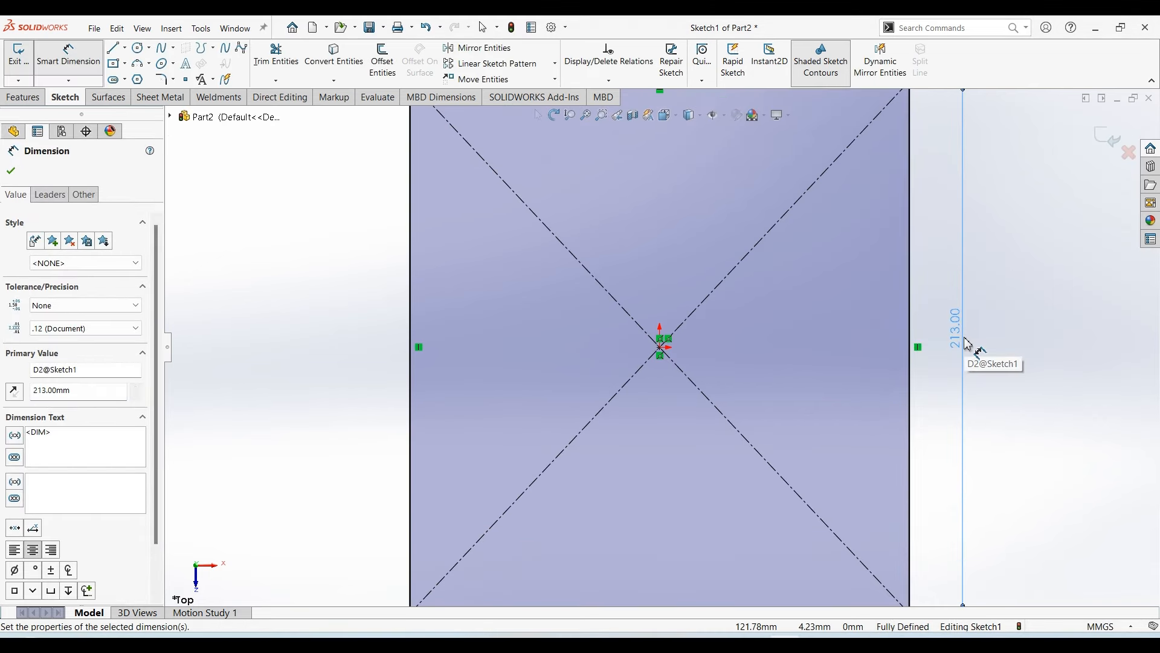
key(f)
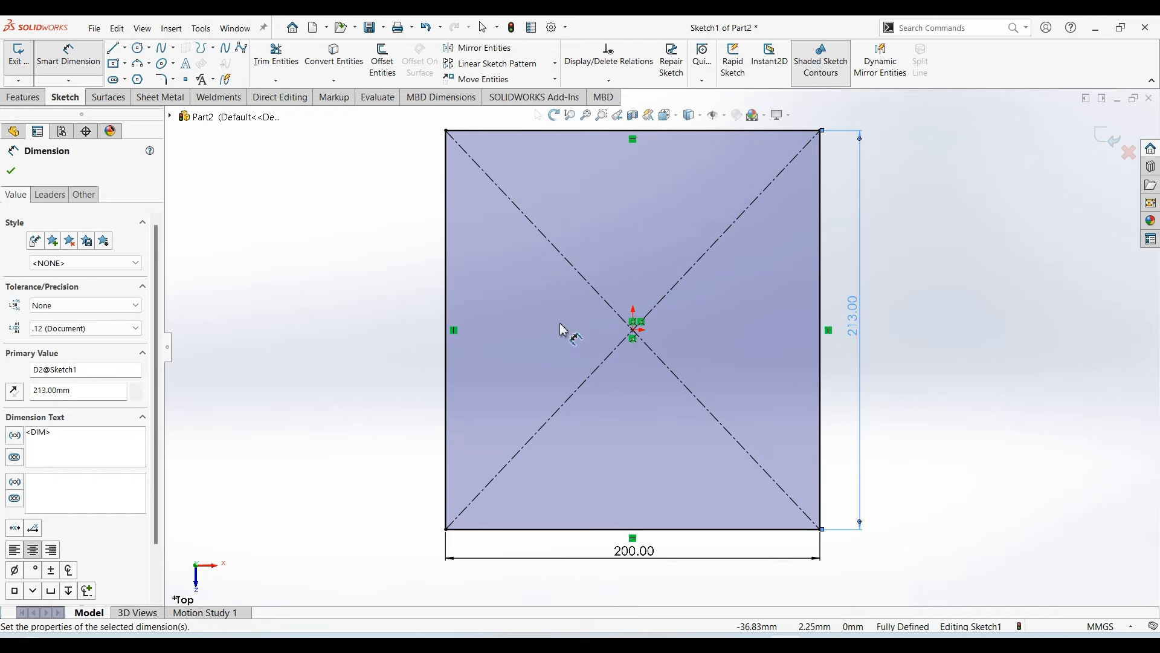
Check the corner detail in the PDF drawing and draw a corner rectangle about 46 mm high from the base's lower-right corner to its diagonal
click(457, 642)
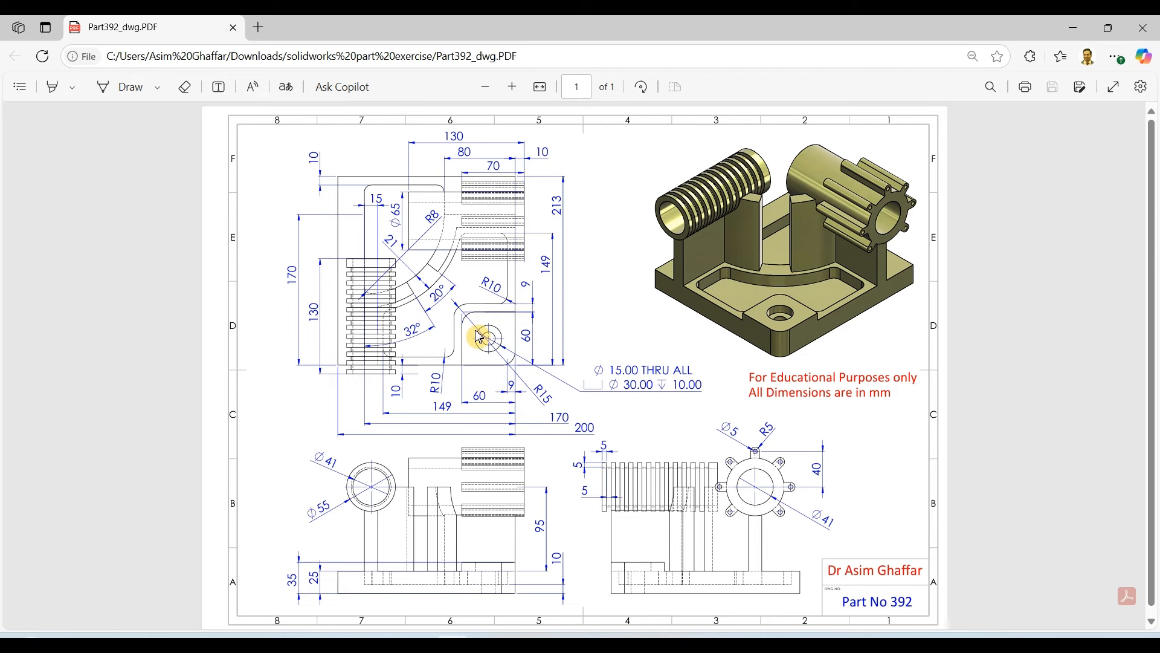
click(1070, 28)
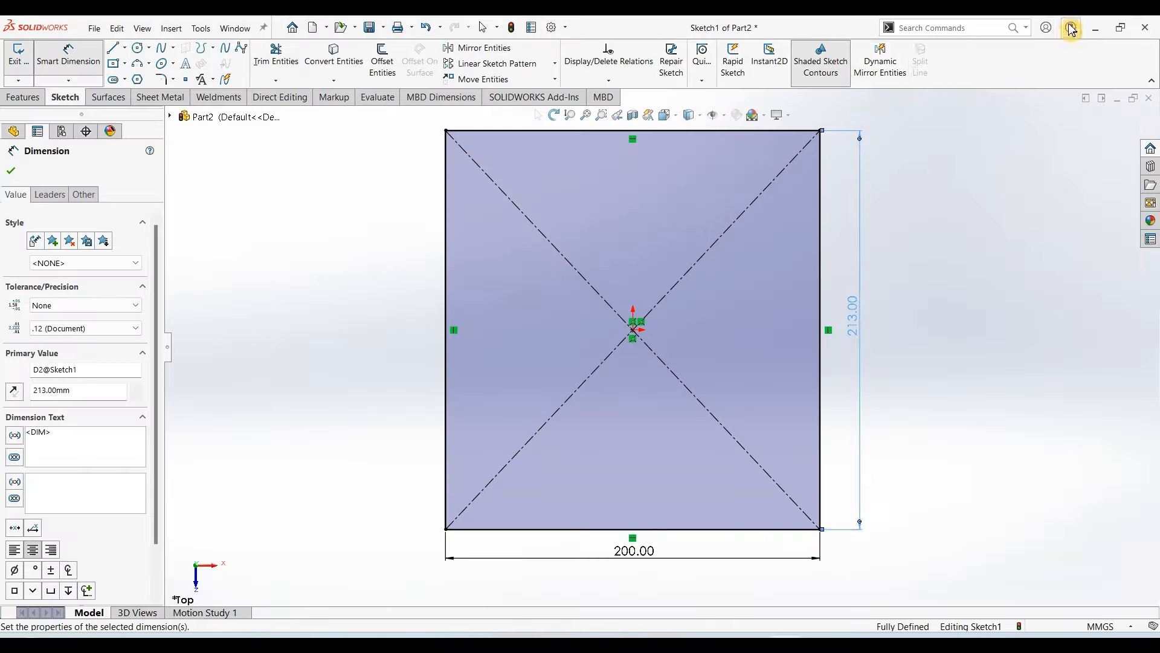
click(126, 65)
click(139, 75)
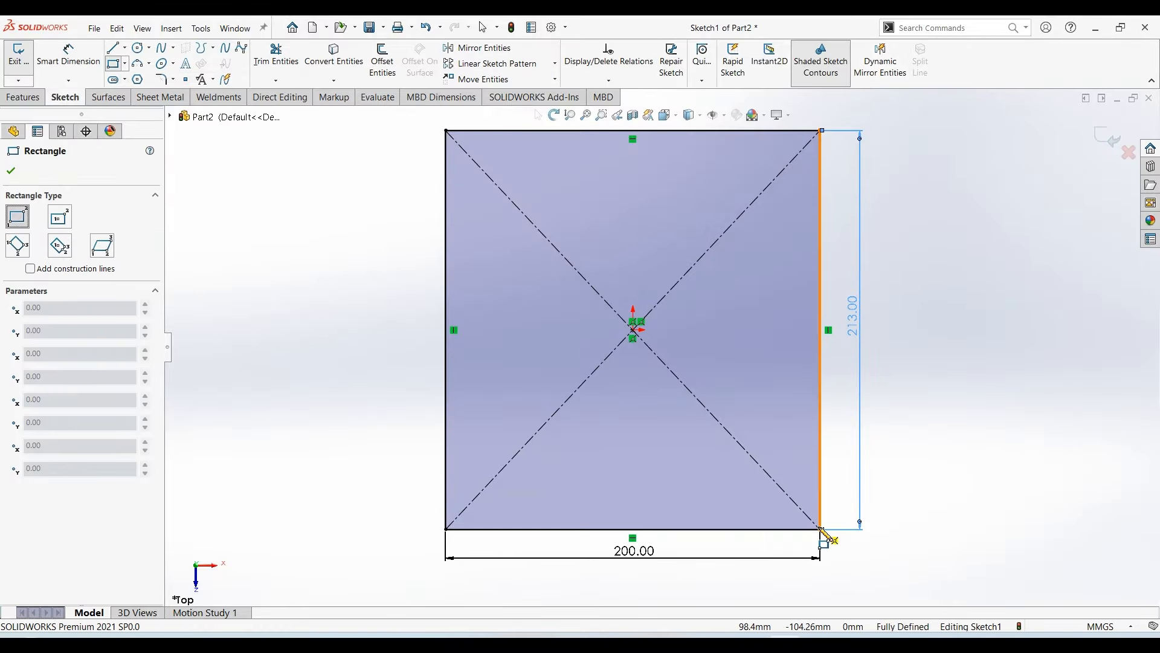
click(820, 528)
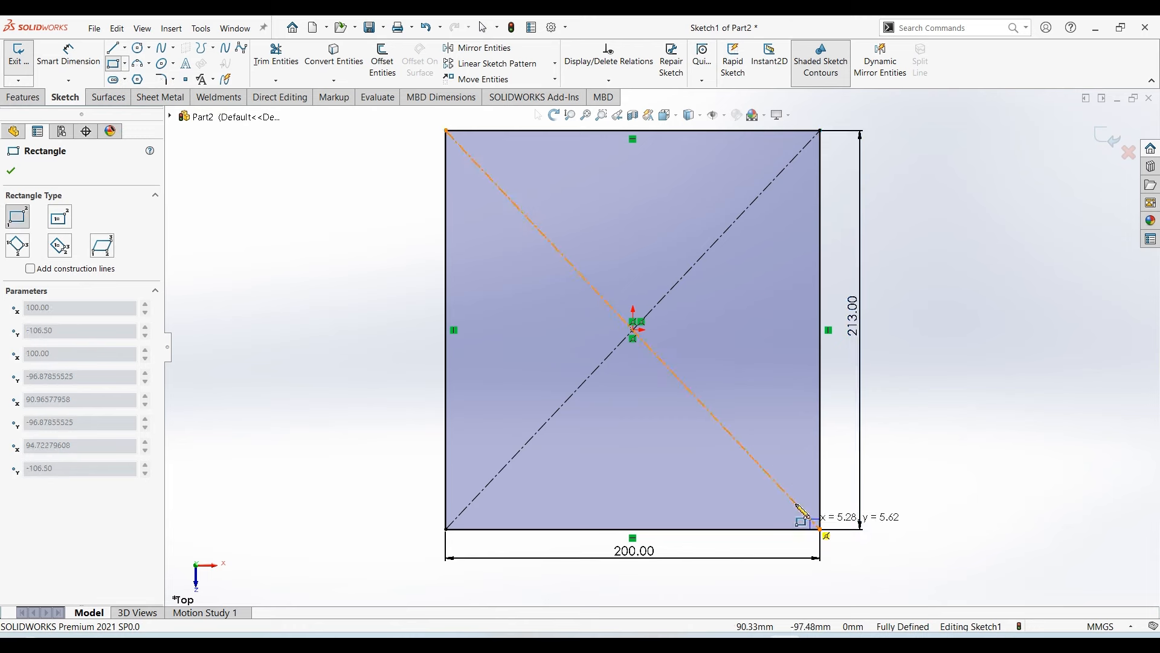
click(738, 443)
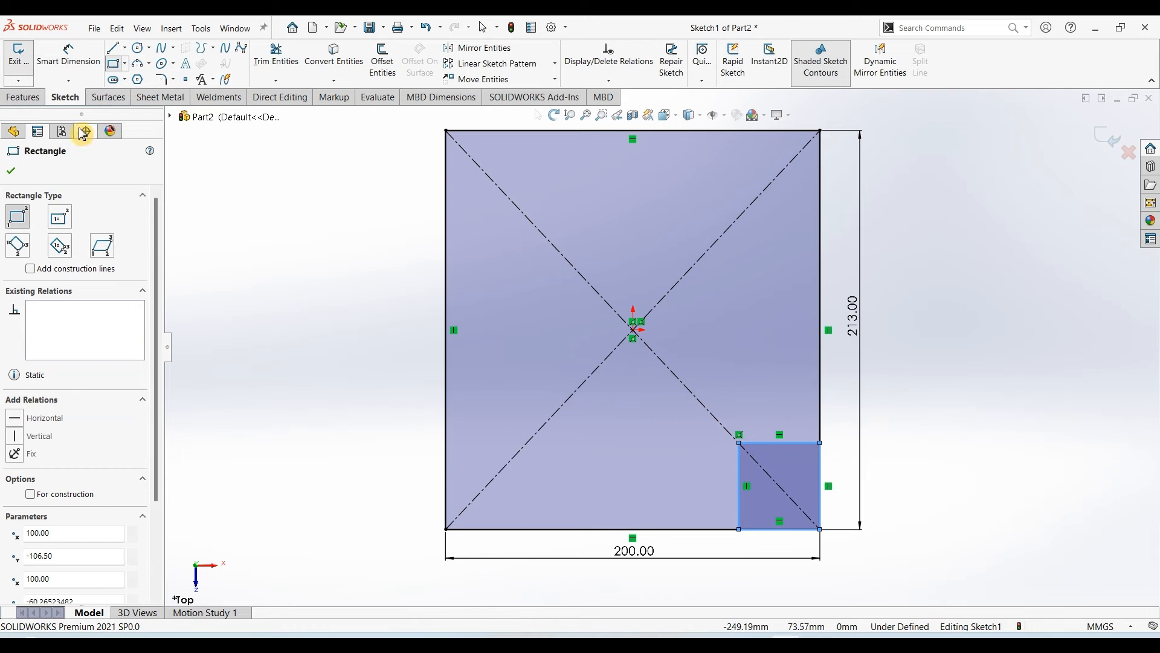
Dimension the small corner rectangle's width to 60 mm
click(70, 56)
click(785, 421)
click(823, 427)
text(60)
key(Return)
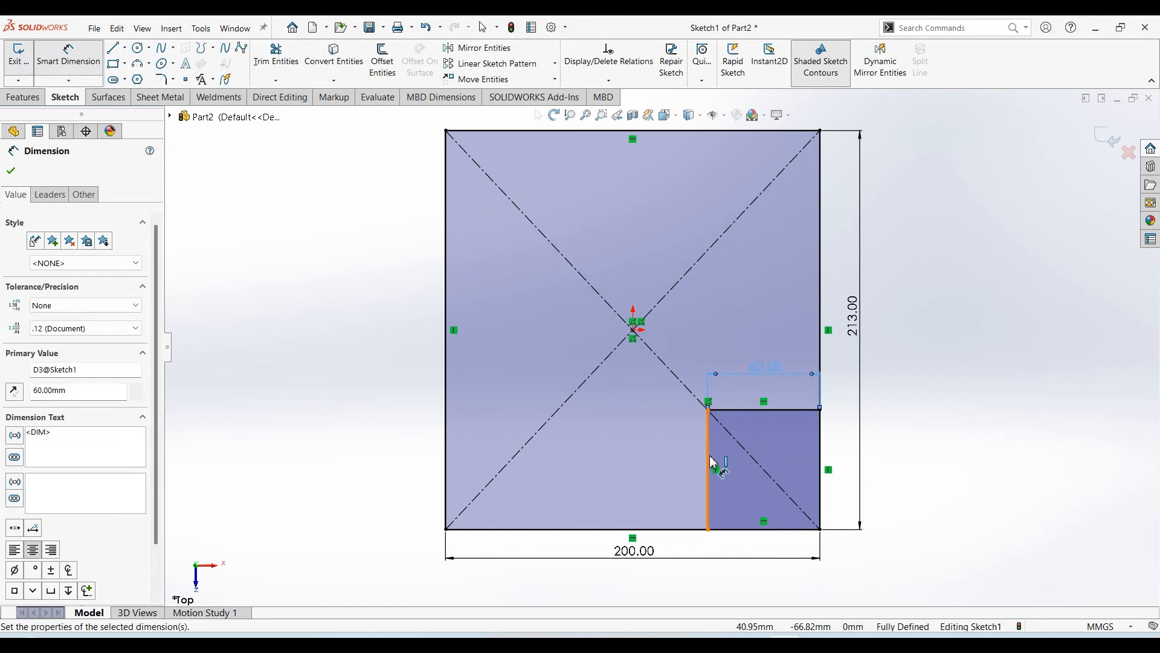
key(Escape)
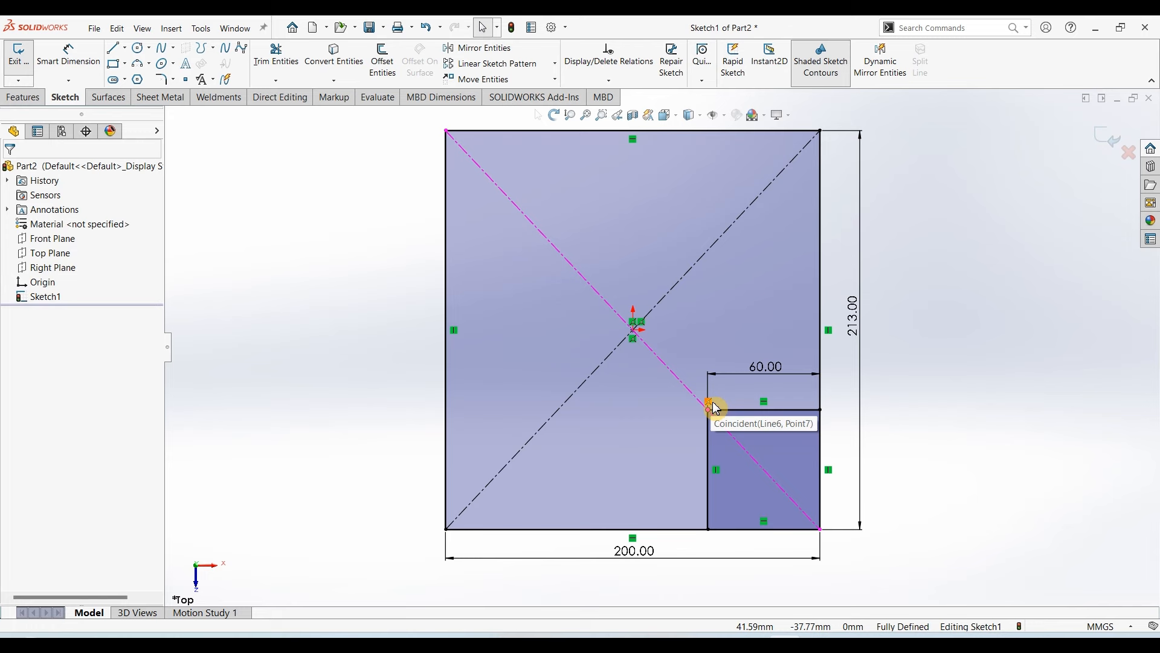
Delete the small rectangle's coincident relation with the diagonal and dimension its height to 60 mm
click(713, 406)
key(Delete)
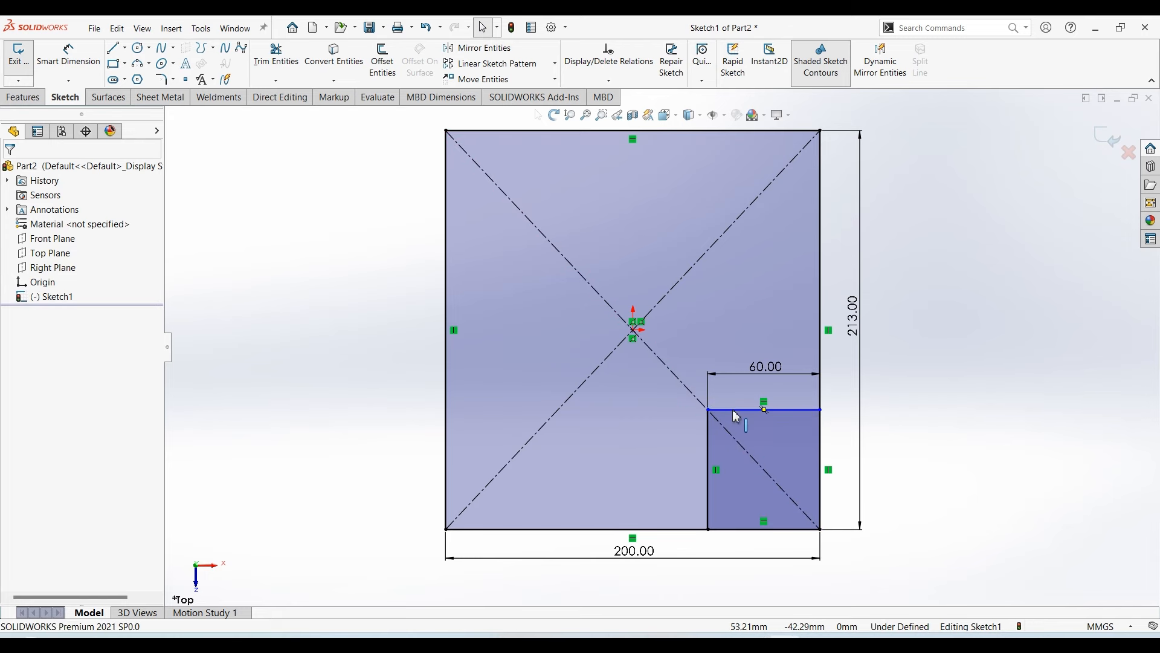
click(67, 57)
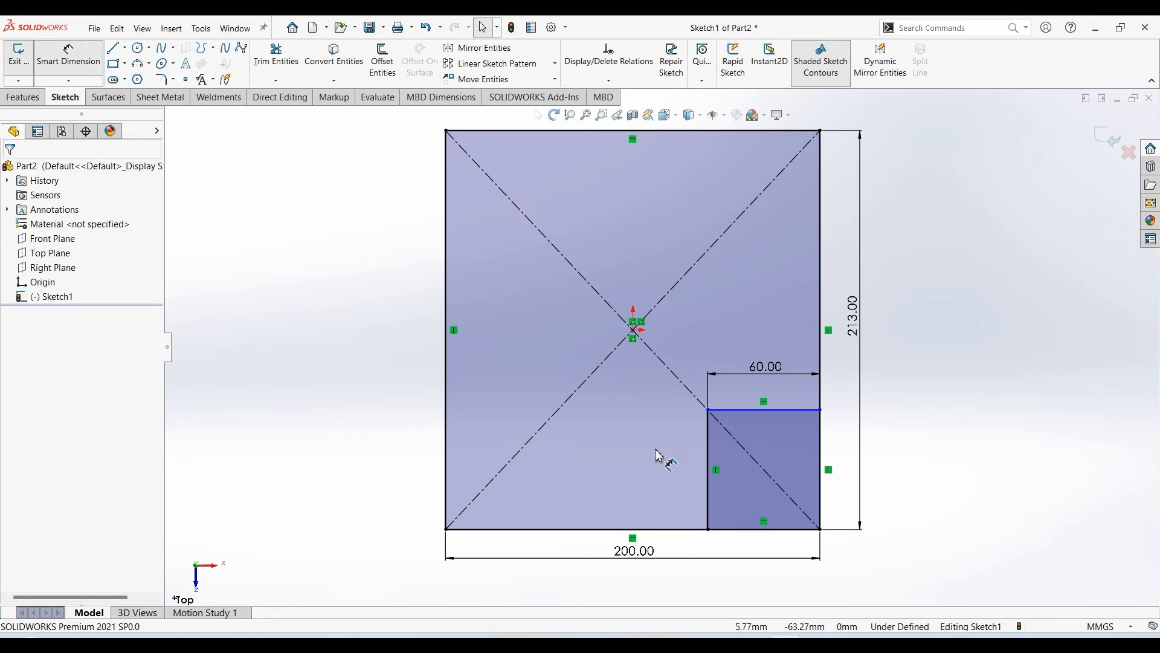
click(691, 455)
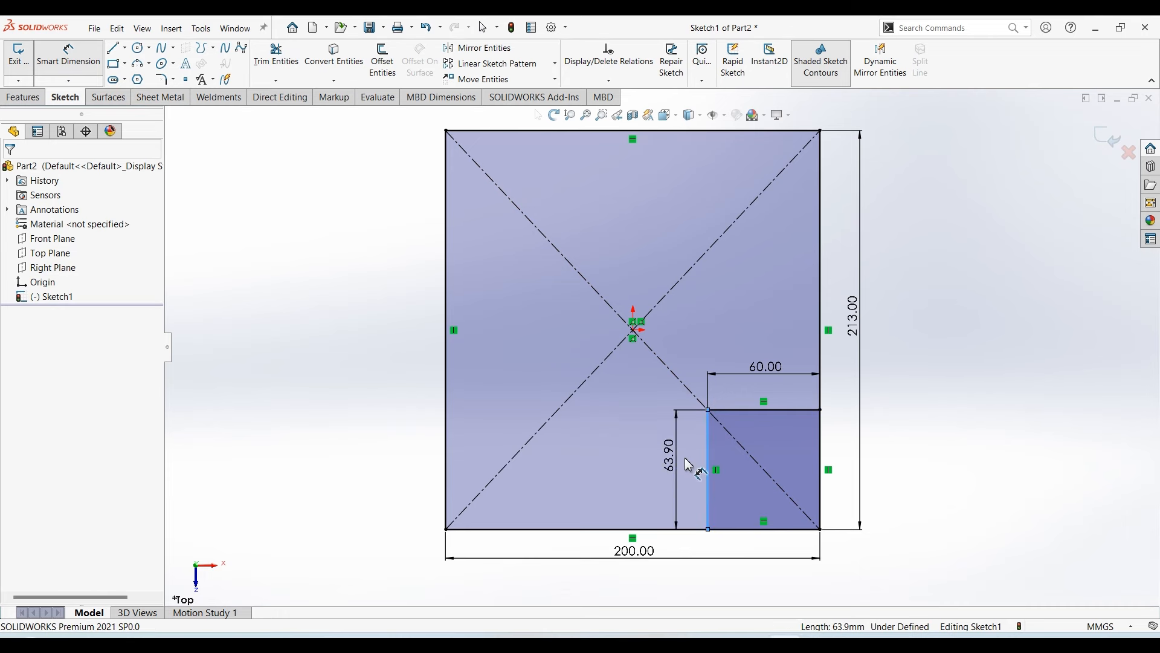
click(690, 464)
text(60)
key(Return)
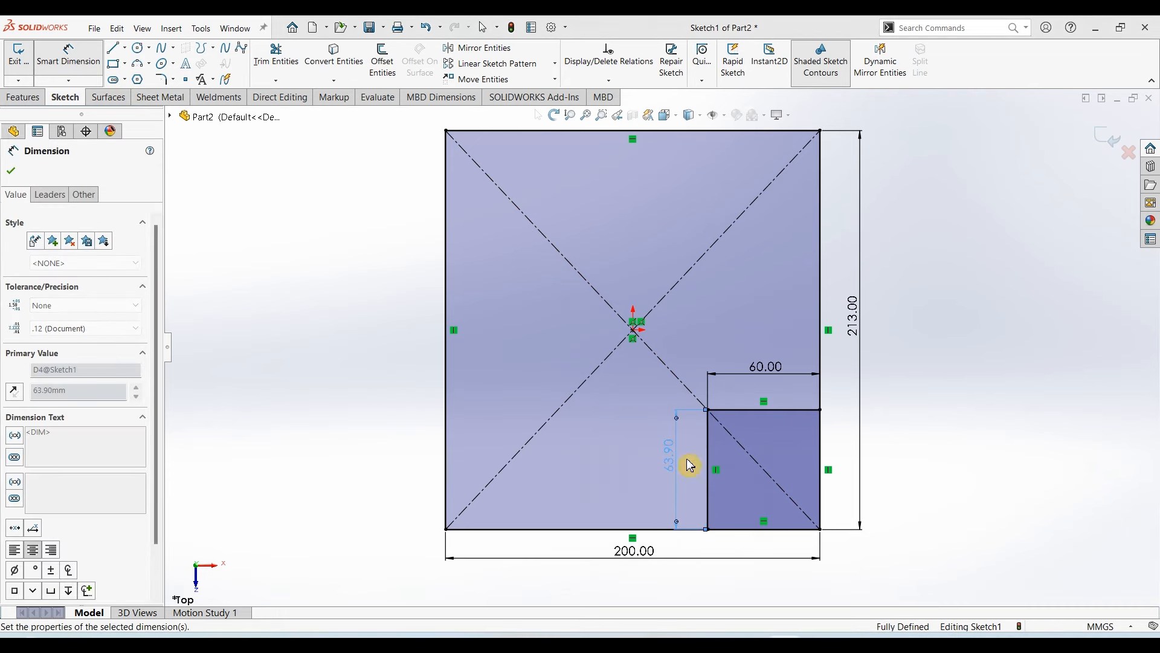
click(10, 171)
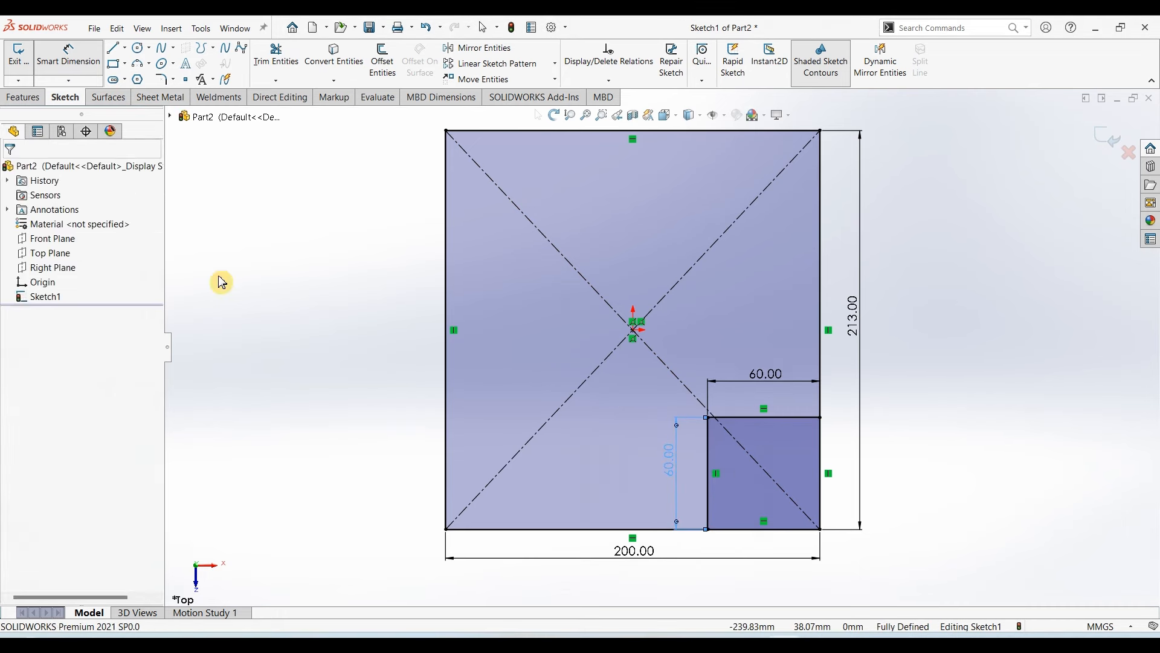
Check the base thickness in the PDF drawing and extrude only the L-shaped sketch region 25 mm, leaving out the corner square
click(453, 644)
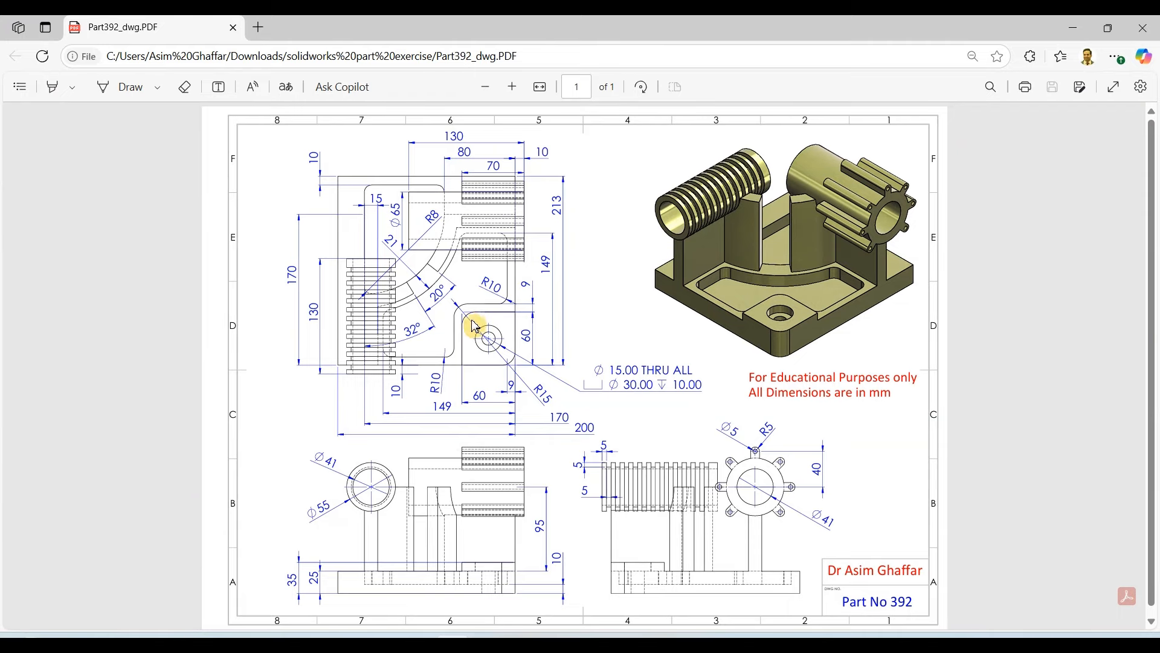
click(1073, 28)
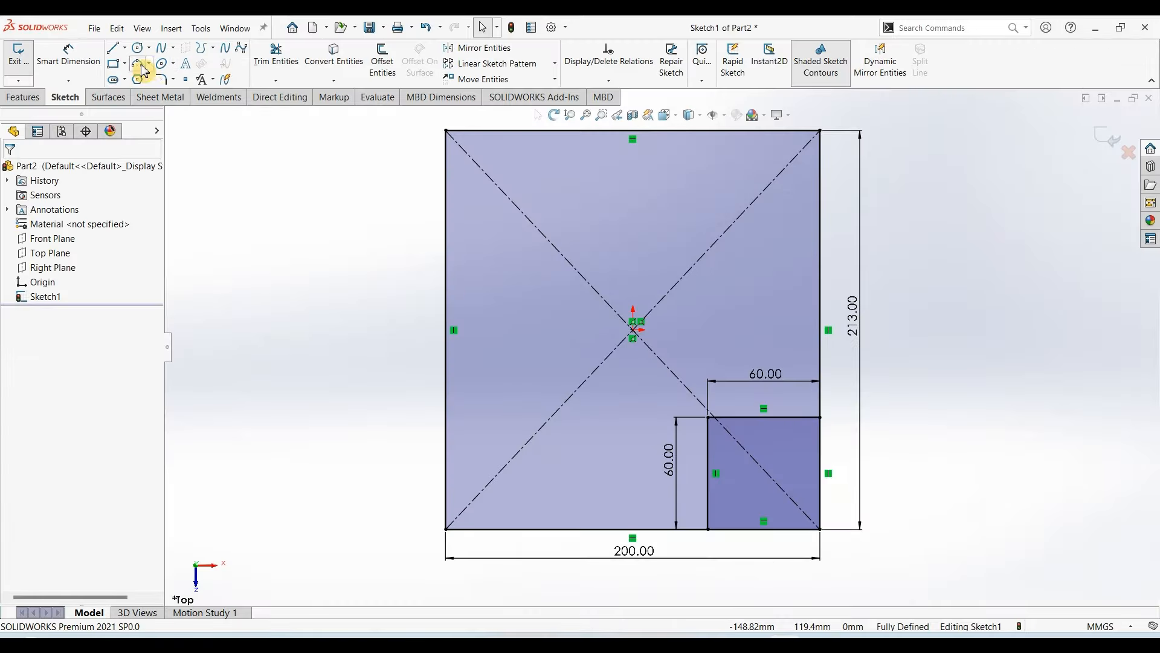
click(30, 101)
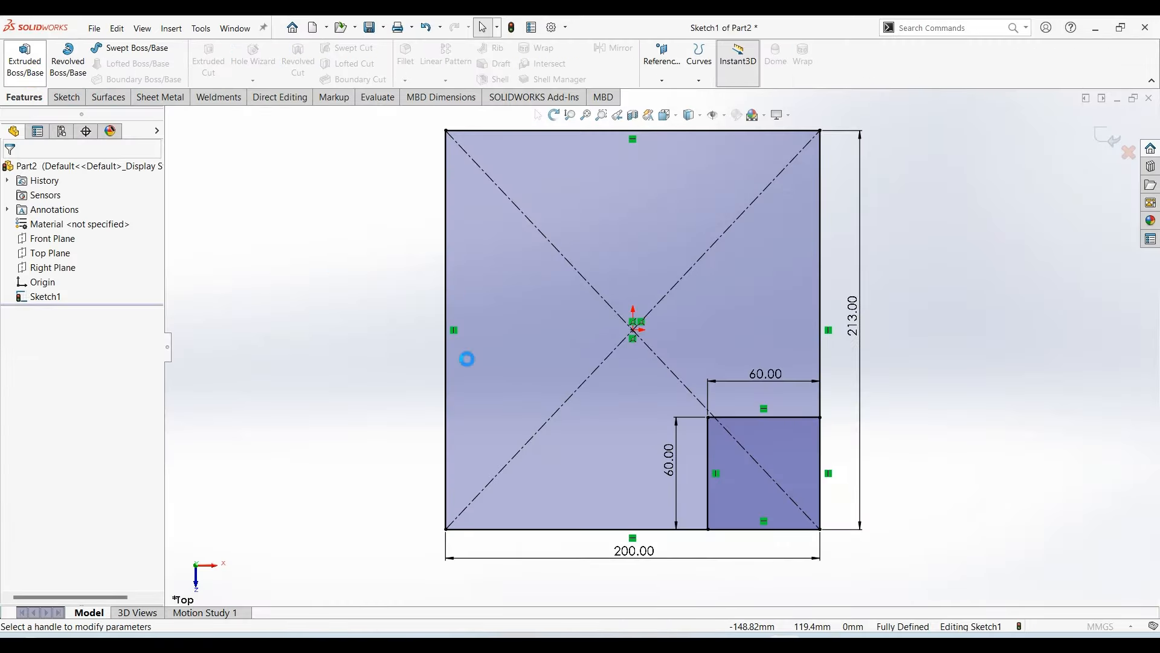
click(539, 291)
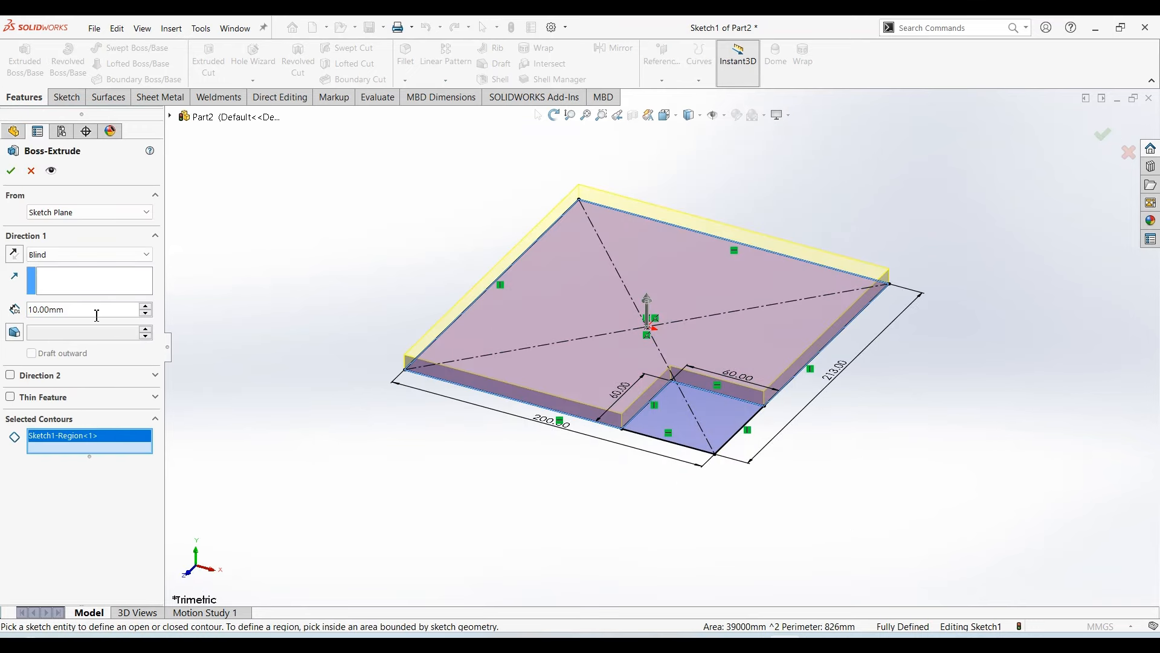
text(25)
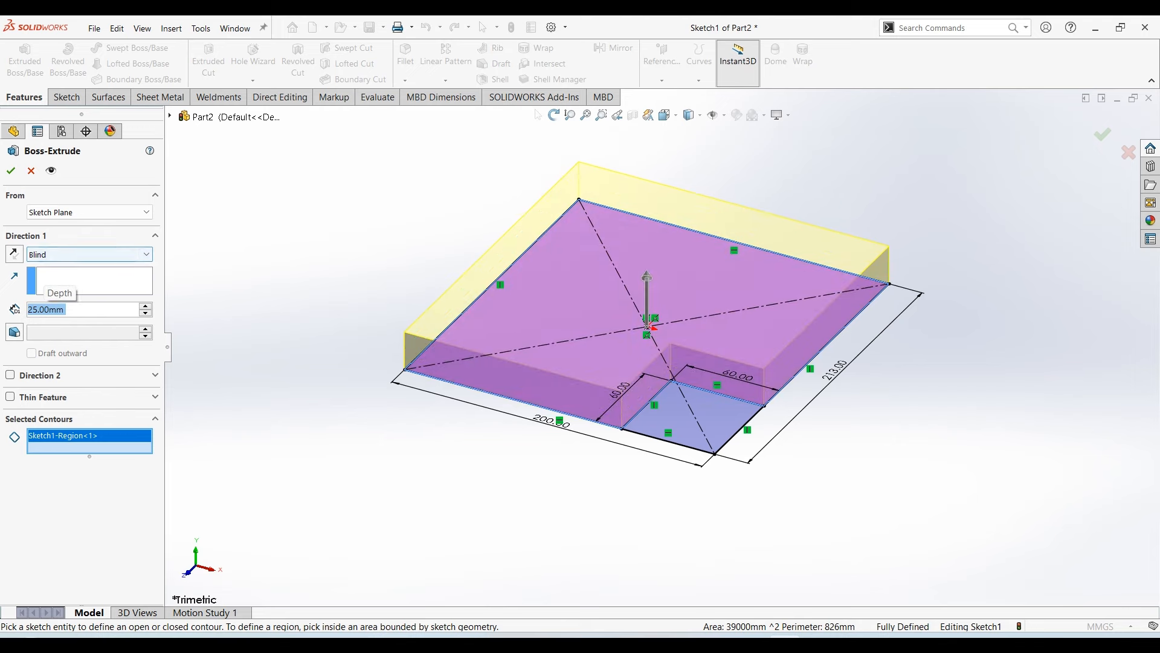
key(Return)
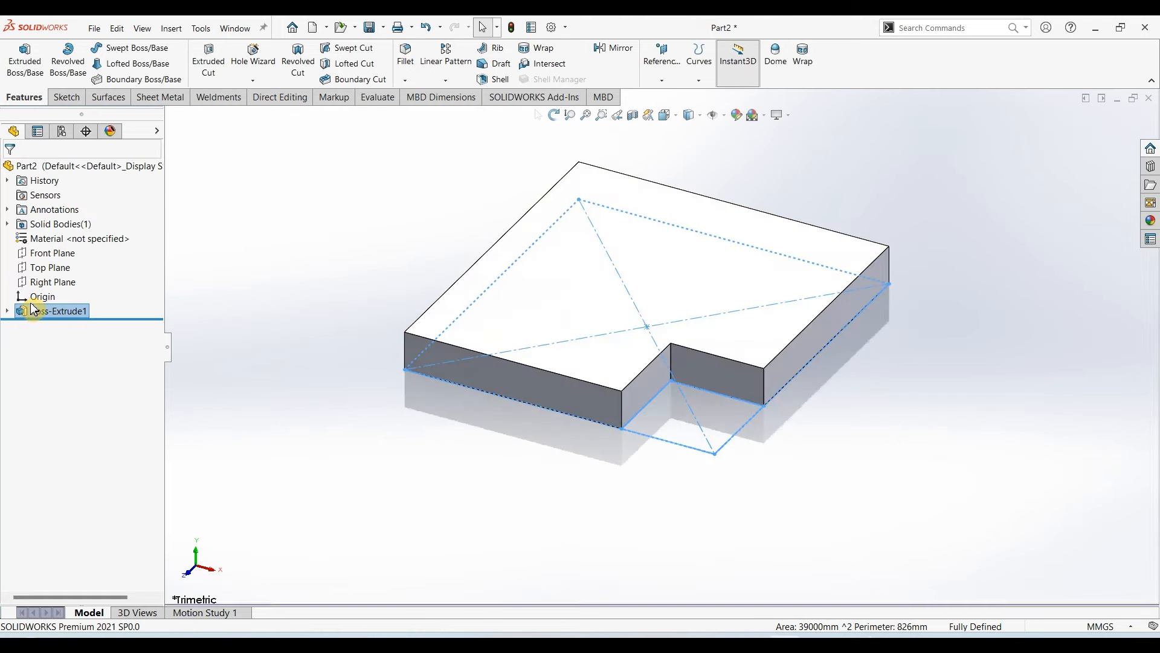
Reuse the base sketch to extrude its corner square region 35 mm, merged with the base plate
click(7, 312)
click(52, 325)
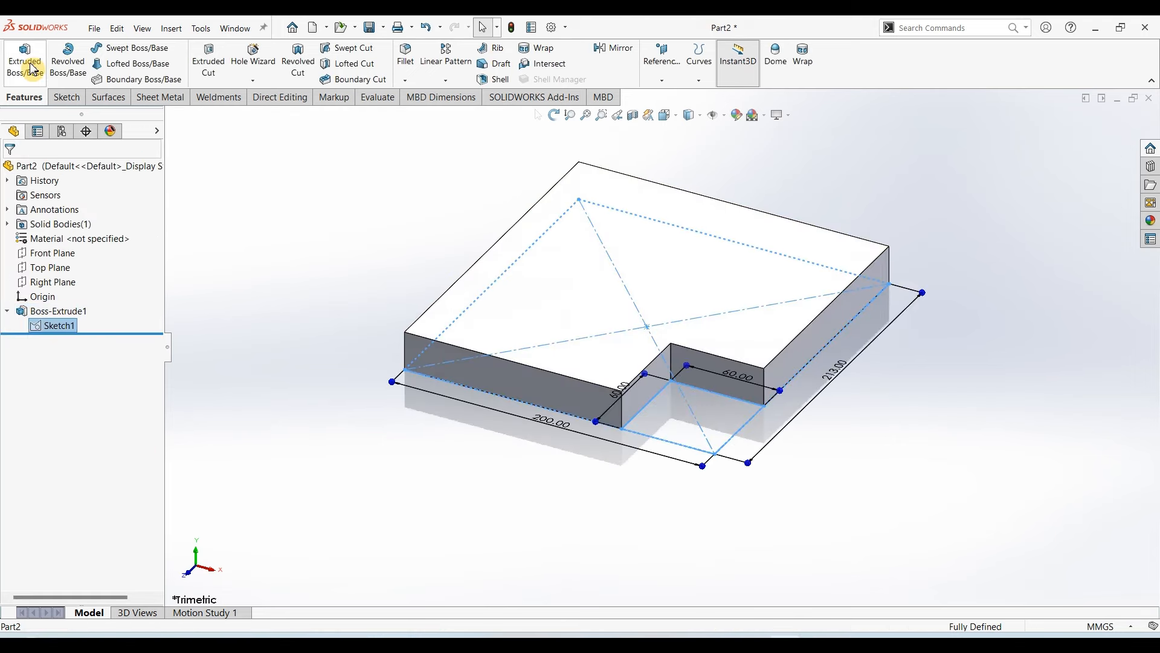
click(706, 406)
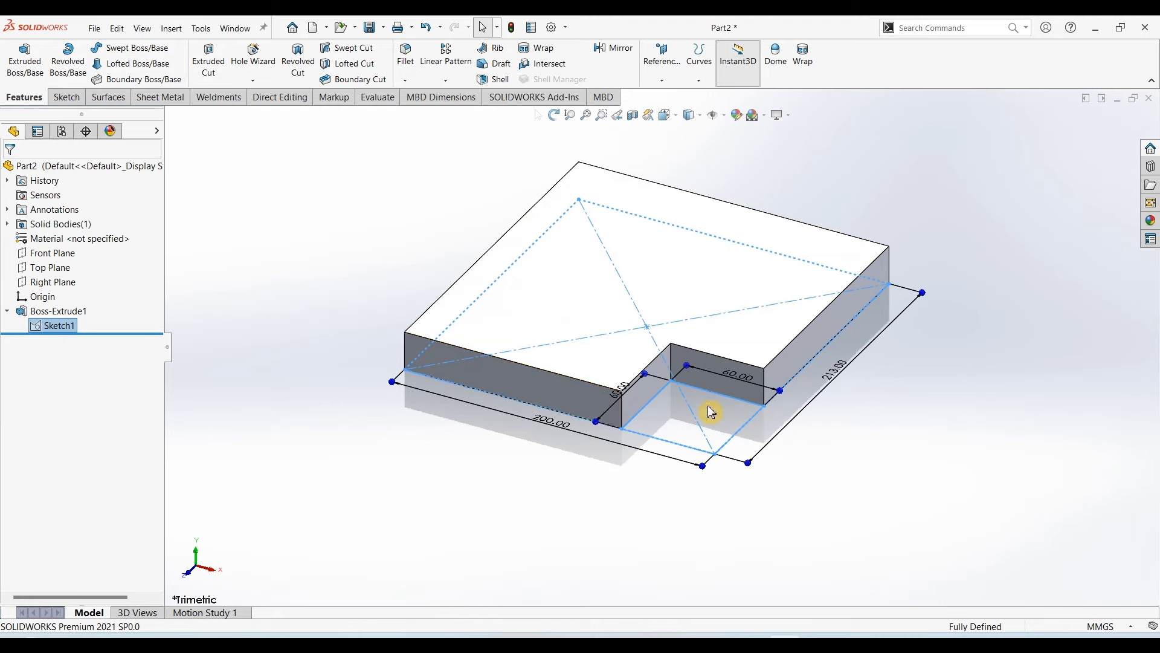
click(25, 60)
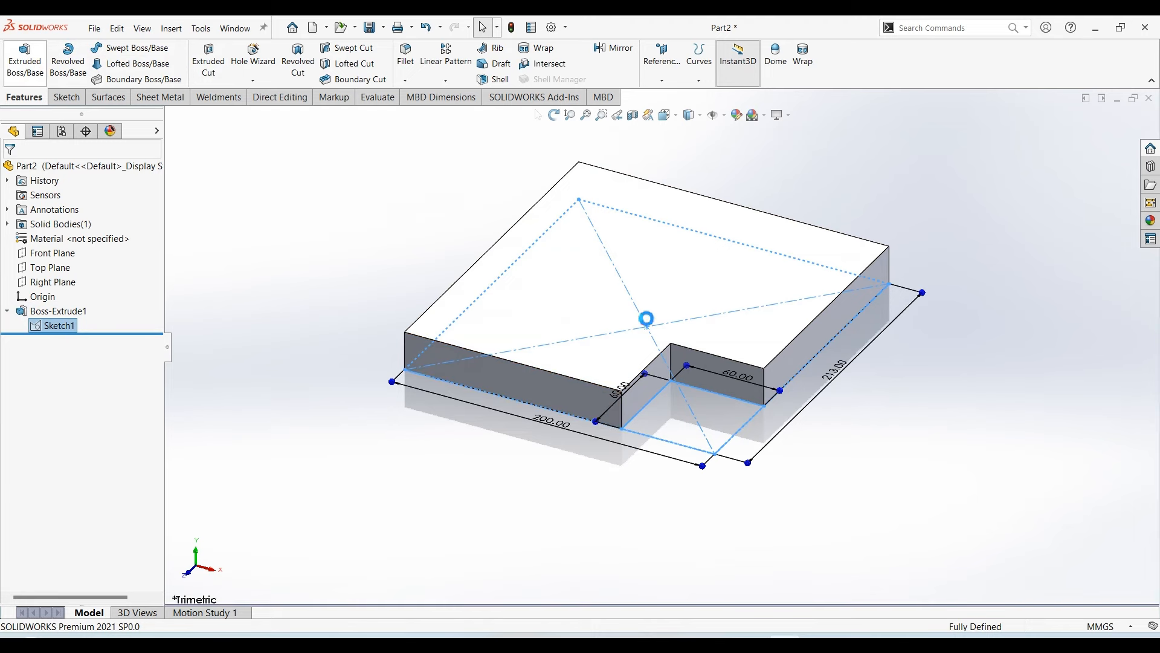
click(736, 425)
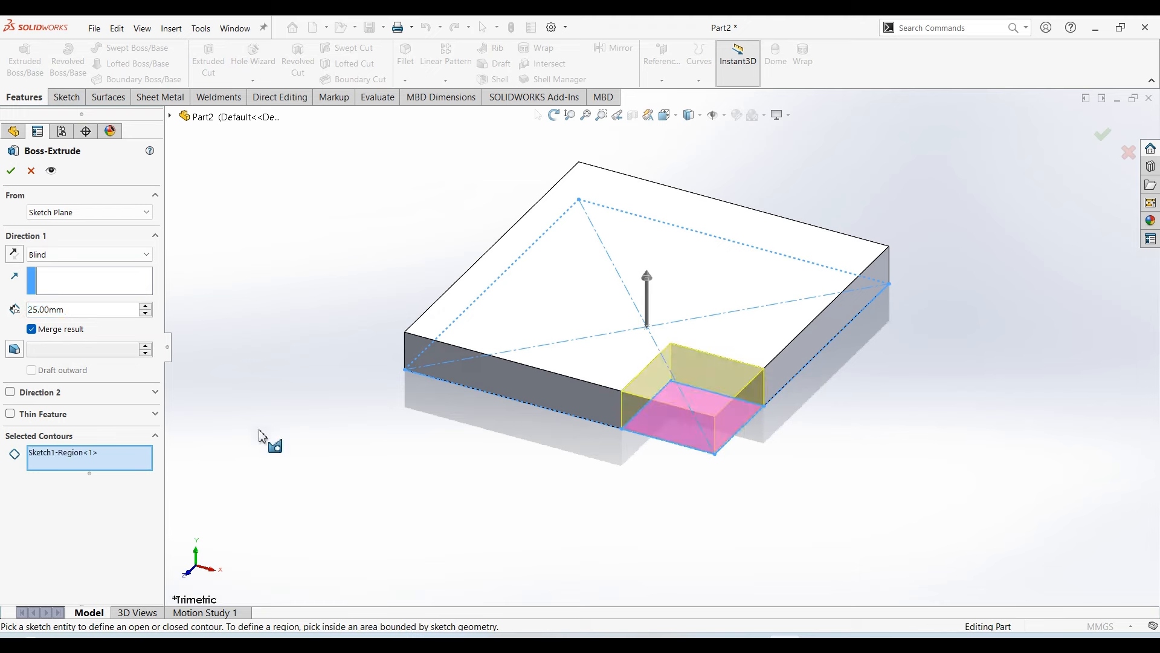
text(35)
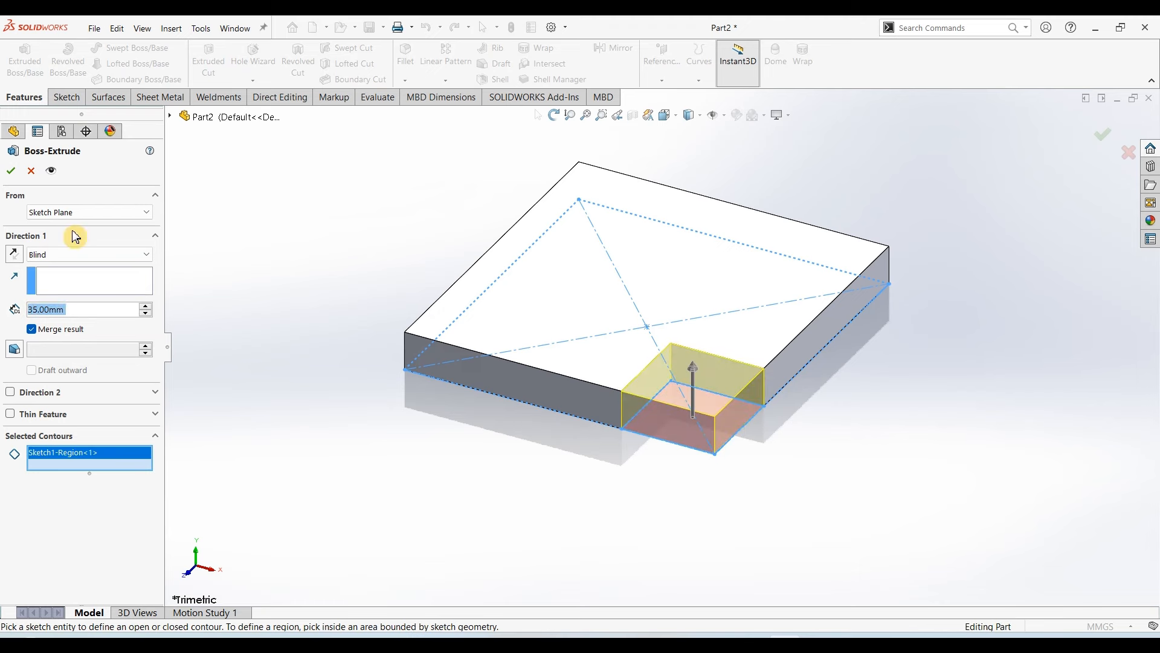
key(Return)
click(10, 171)
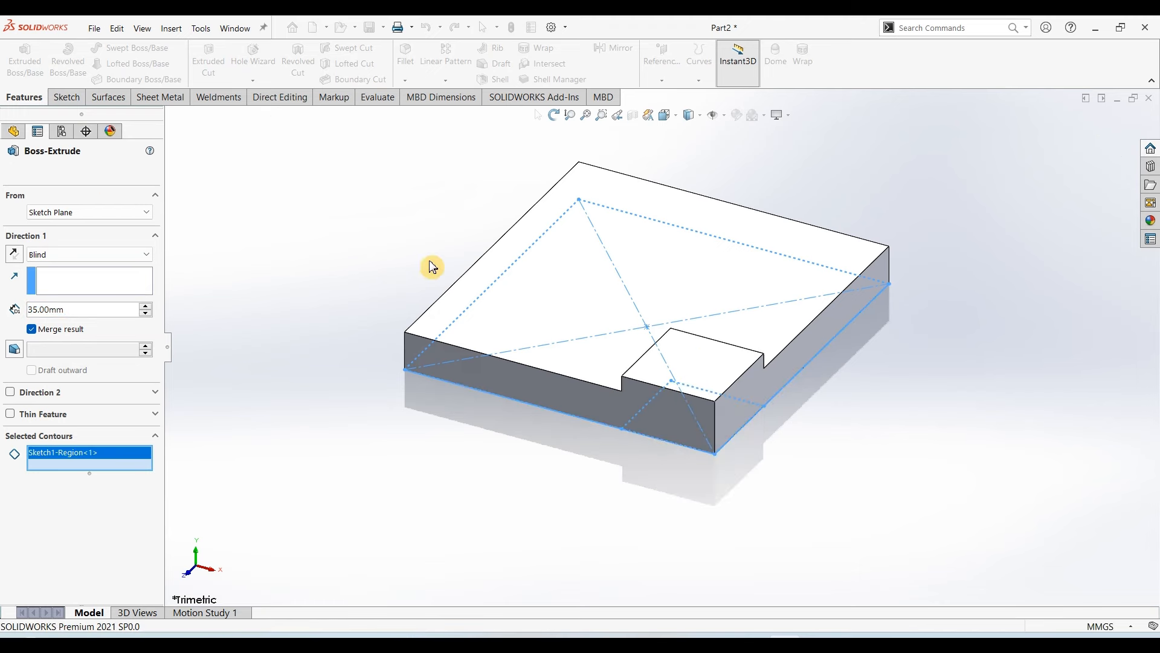
Start a sketch on the base plate's top face and check the plan view in the PDF drawing
click(638, 239)
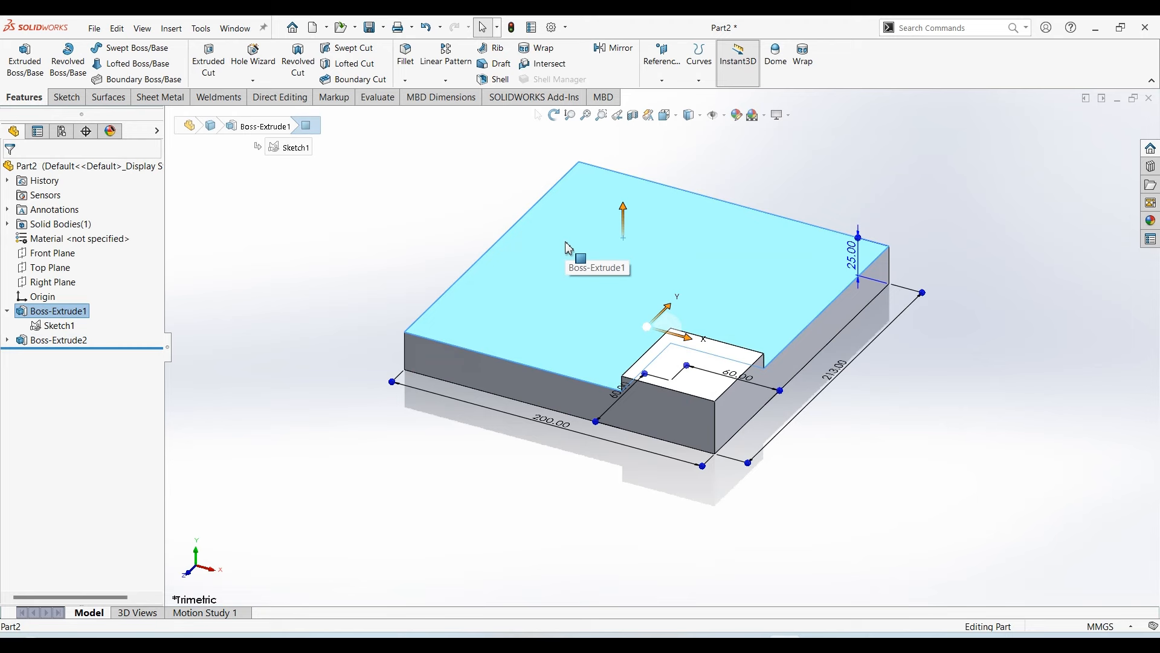
click(66, 96)
click(18, 58)
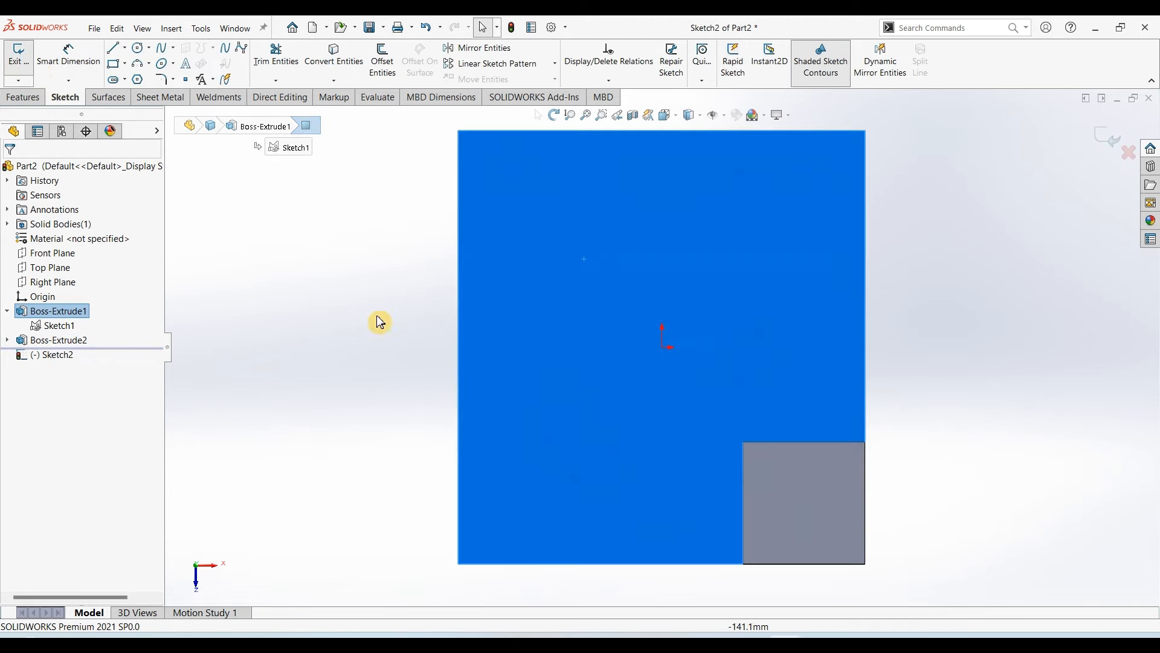
click(378, 322)
click(453, 644)
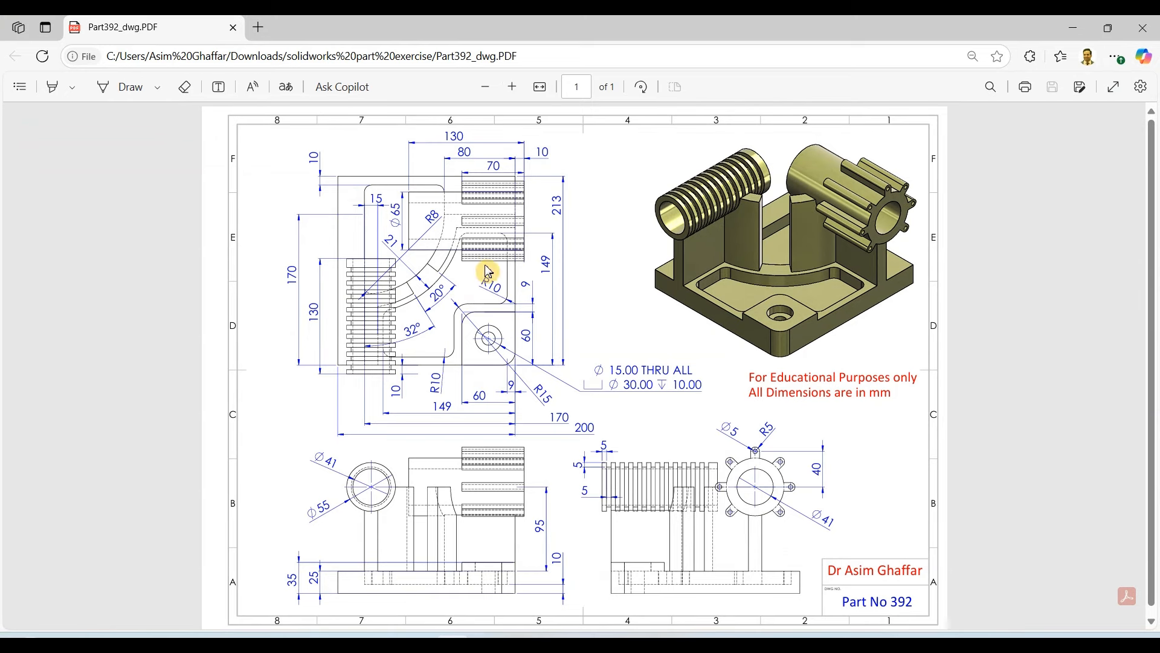
click(1073, 28)
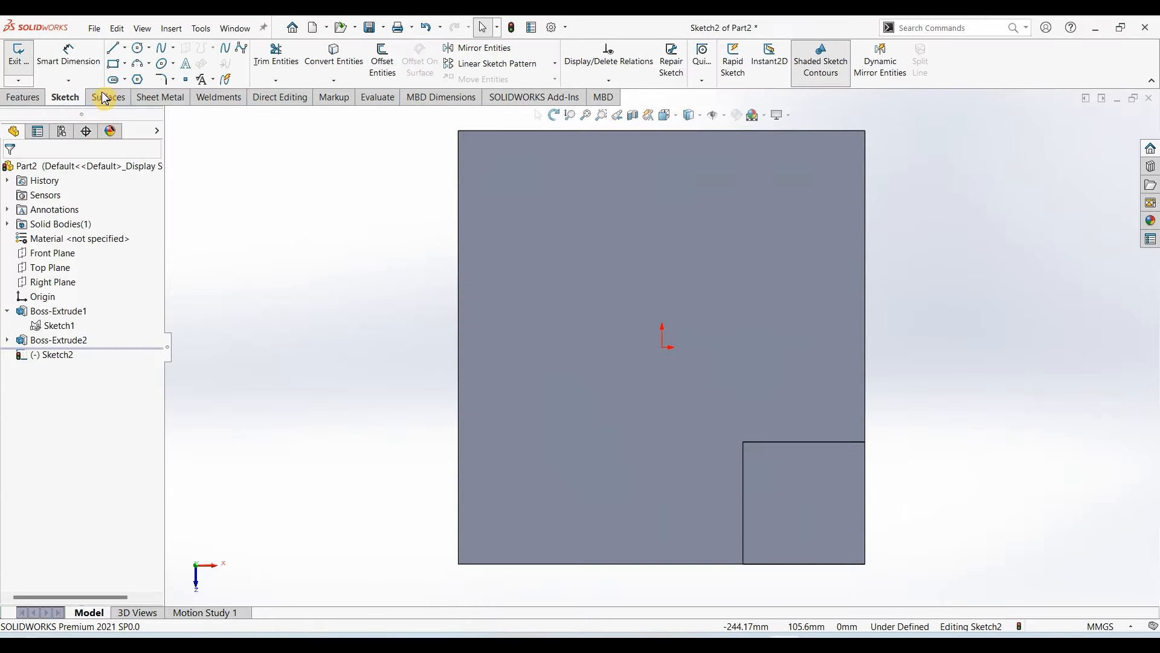
Draw a corner rectangle about 68 by 33 mm in the upper-left area of the base's top face
click(113, 63)
click(513, 168)
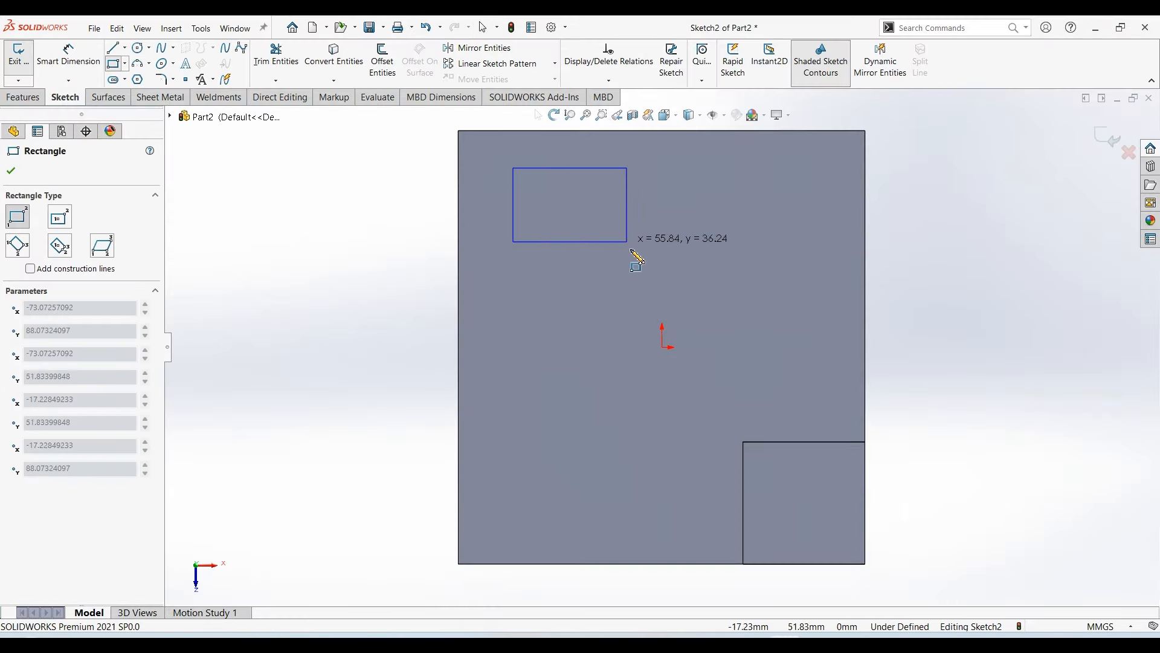
click(653, 236)
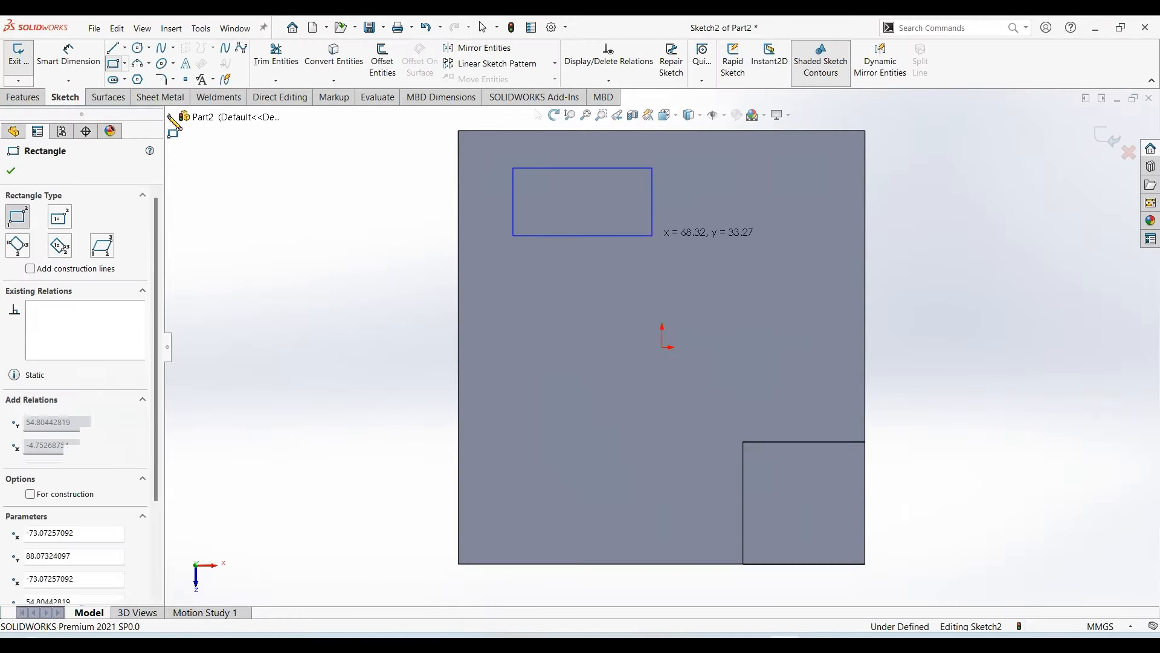
Draw a three-point arc of about 64 mm radius from the rectangle's lower-right corner, curving down to below its lower-left corner
click(141, 68)
click(653, 236)
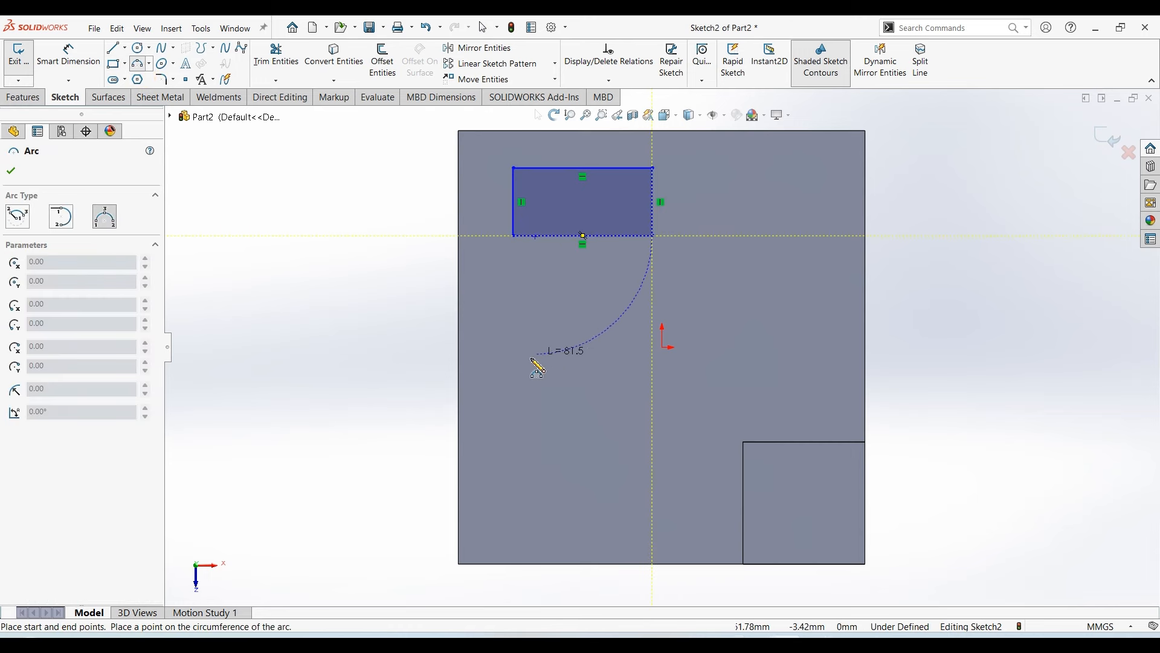
click(527, 371)
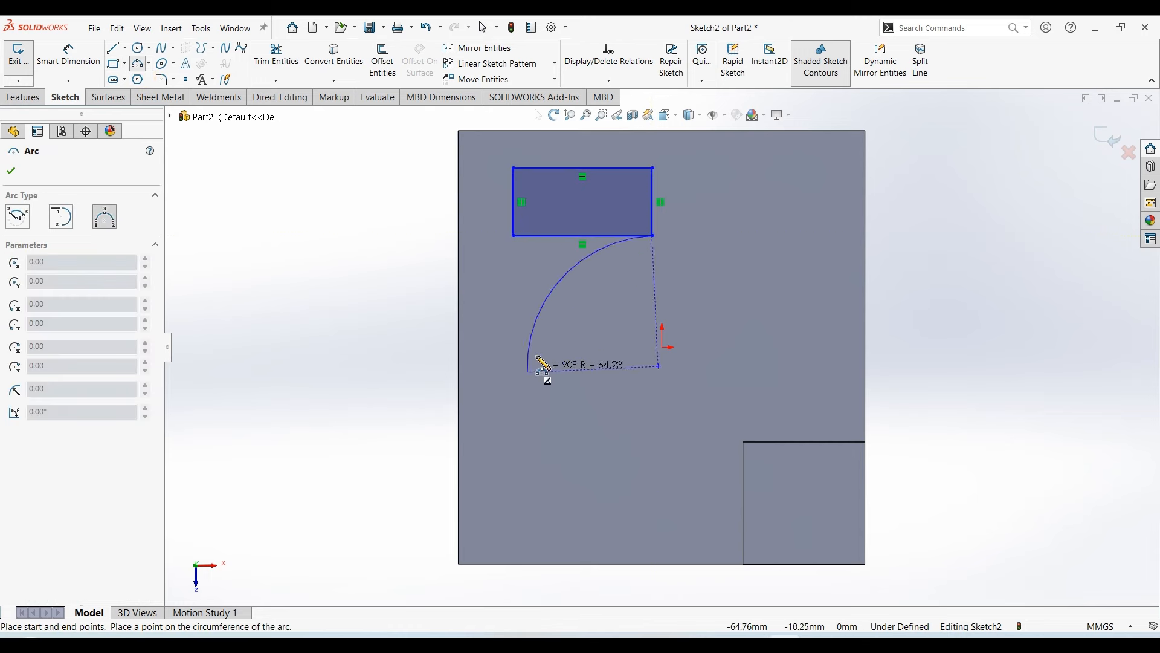
click(618, 349)
key(Escape)
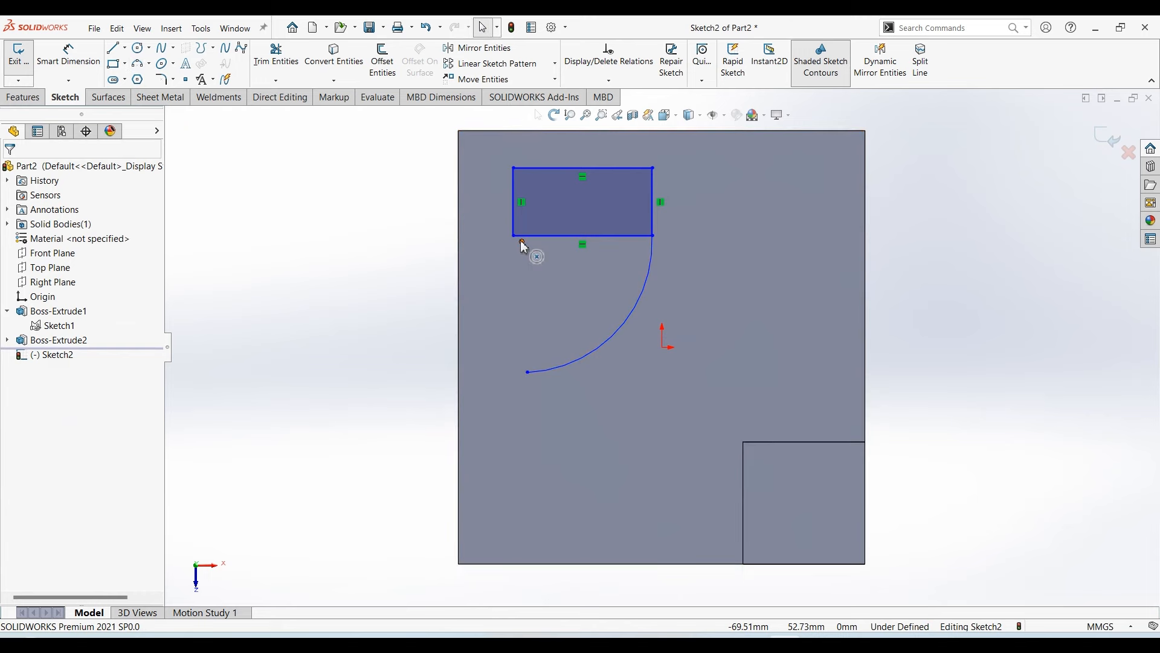
Add a horizontal relation between the arc's centre and its endpoint on the rectangle's lower-right corner
click(522, 241)
ctrl+click(652, 235)
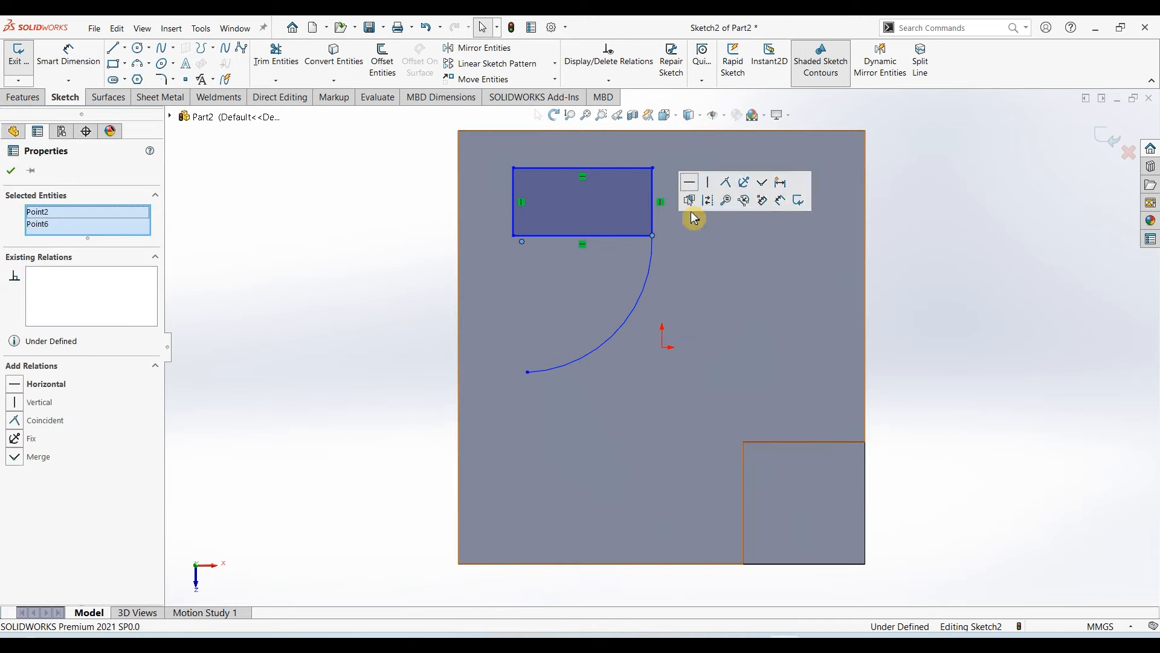
click(690, 181)
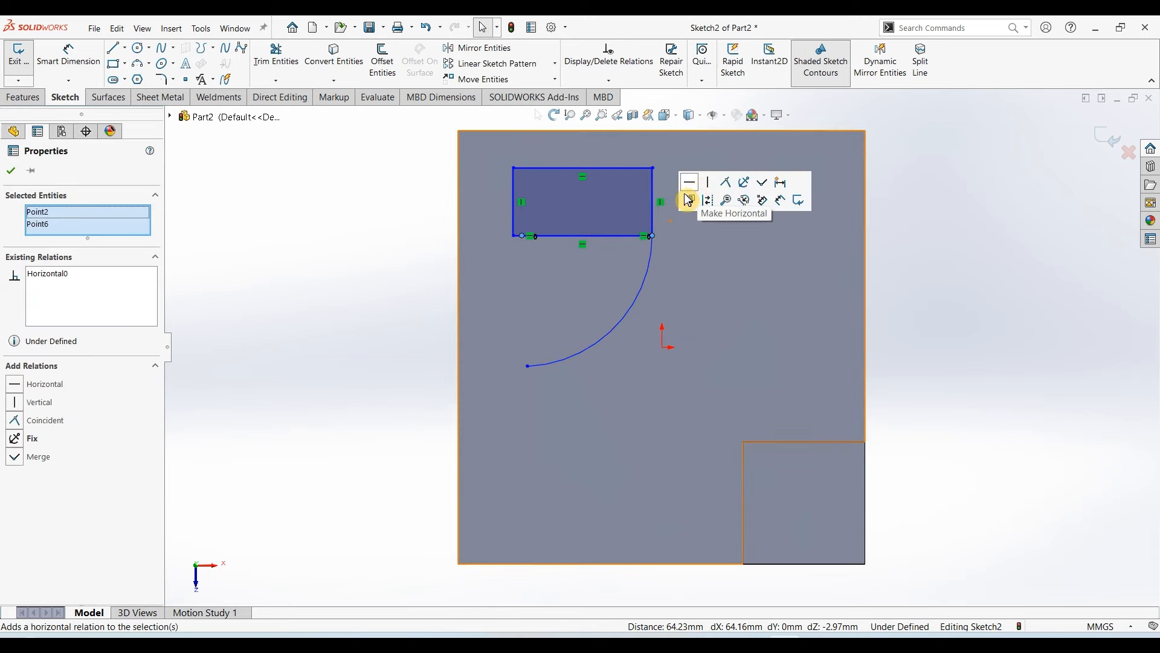
Add a vertical relation between the rectangle's lower-left corner, the arc's centre and the arc's lower endpoint
click(522, 237)
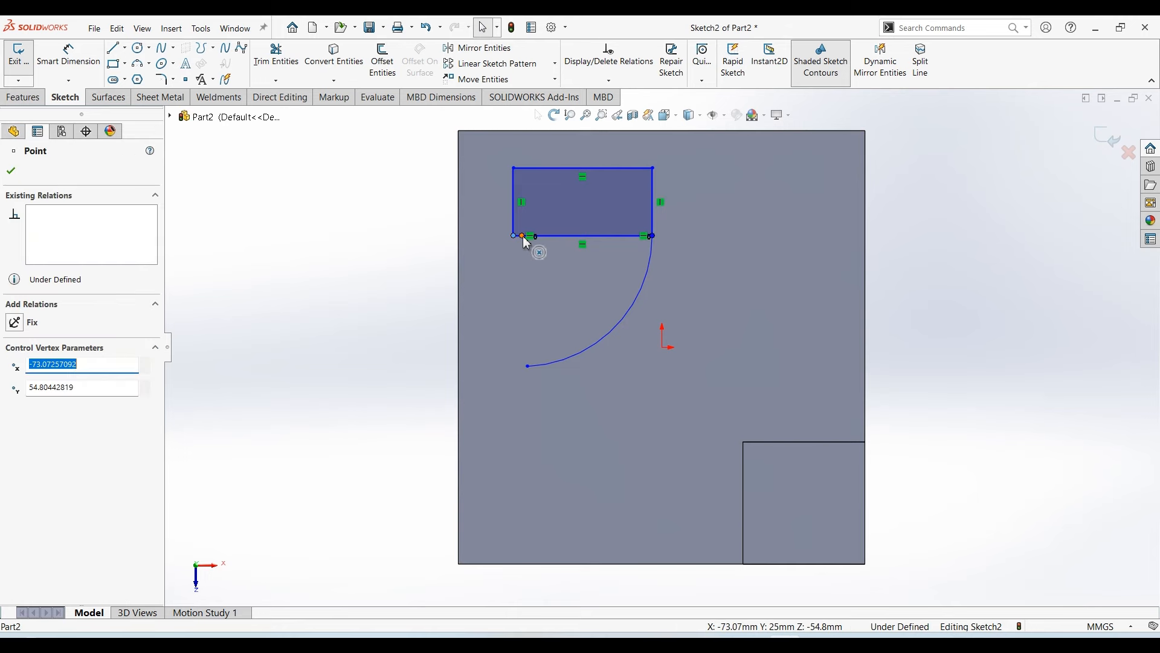
ctrl+click(528, 364)
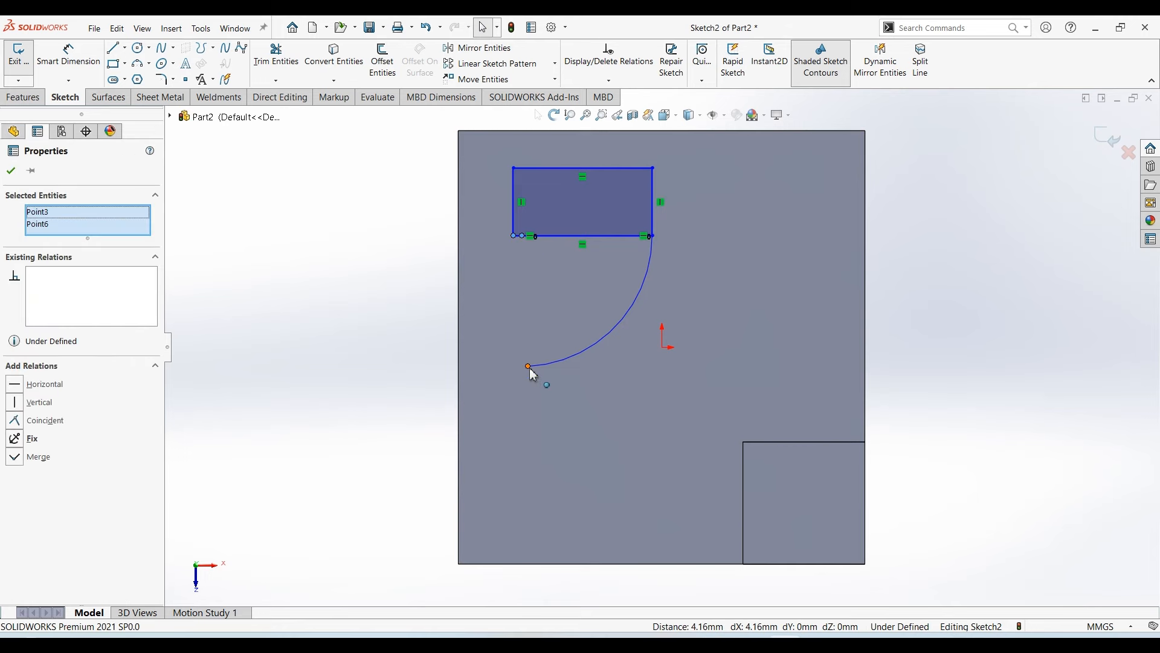
ctrl+click(529, 367)
click(586, 314)
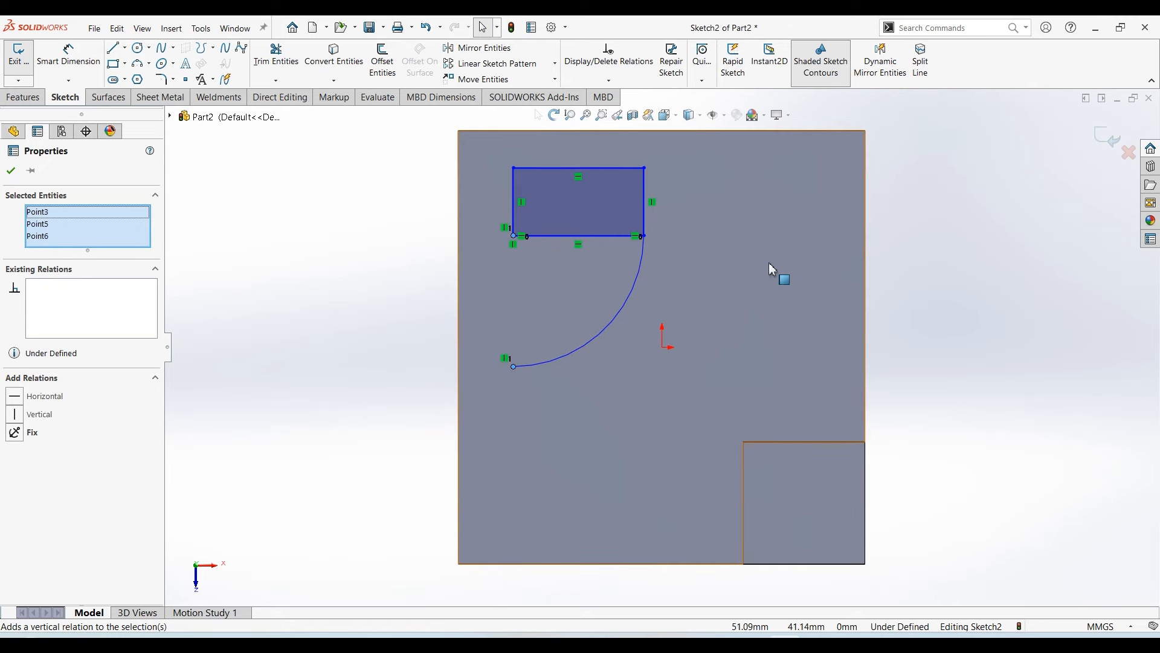
click(772, 269)
Close the profile with a vertical line from the arc's lower endpoint to its centre and trim away the rectangle's bottom edge
click(113, 48)
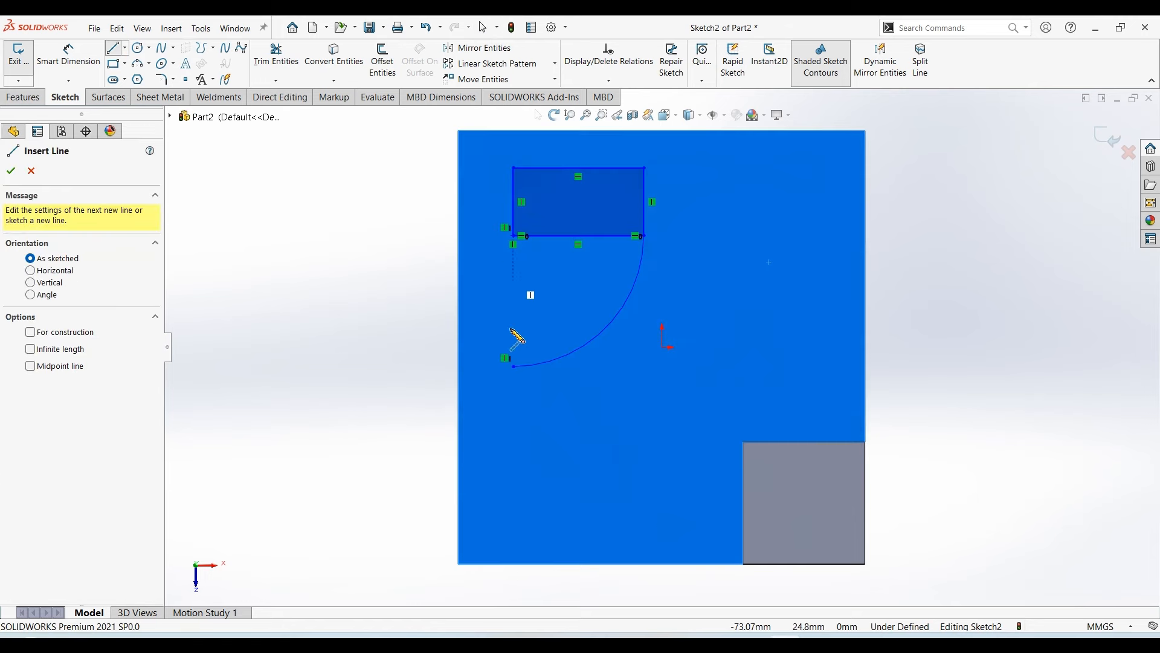
click(513, 366)
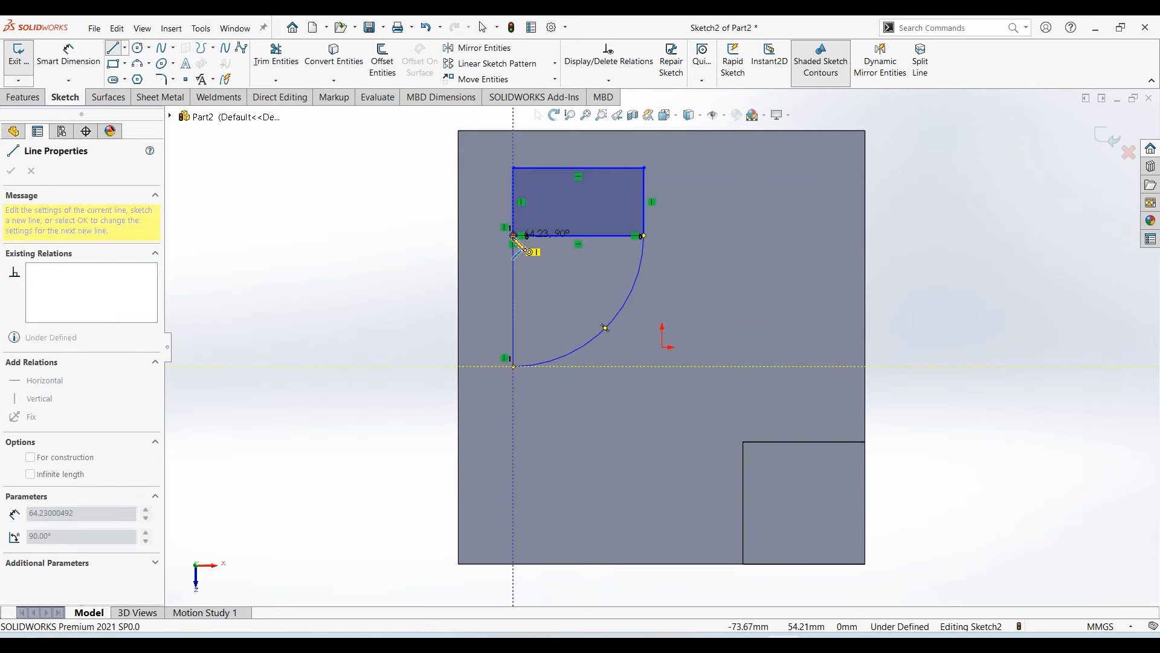
click(513, 236)
key(Escape)
click(276, 54)
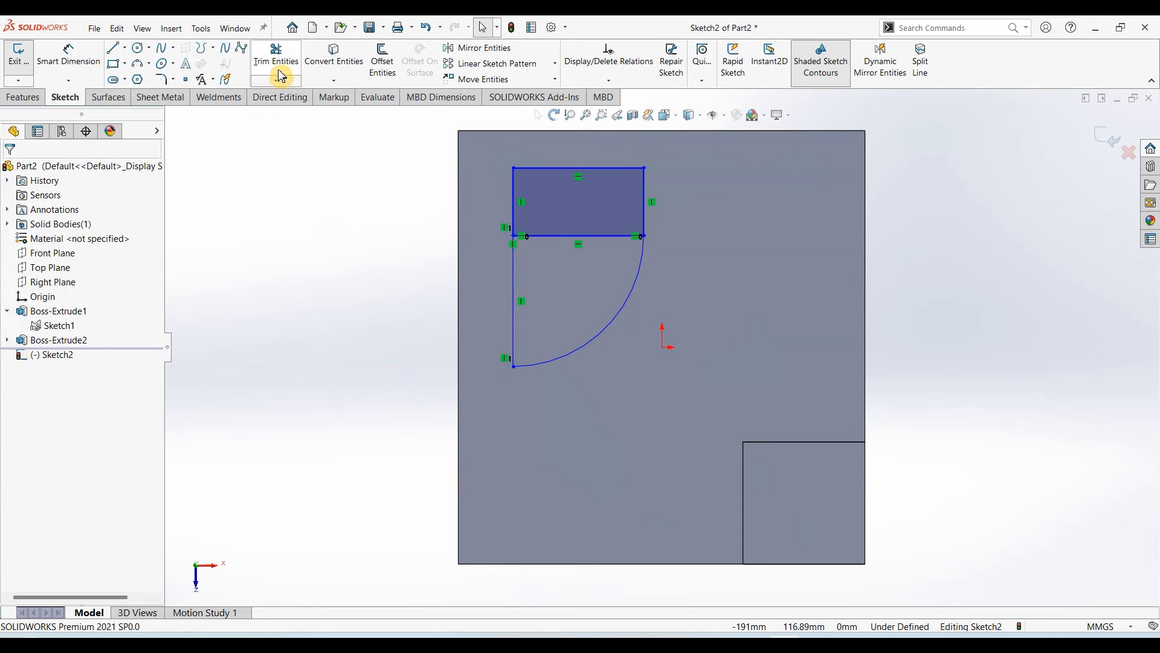
drag(601, 207, 590, 280)
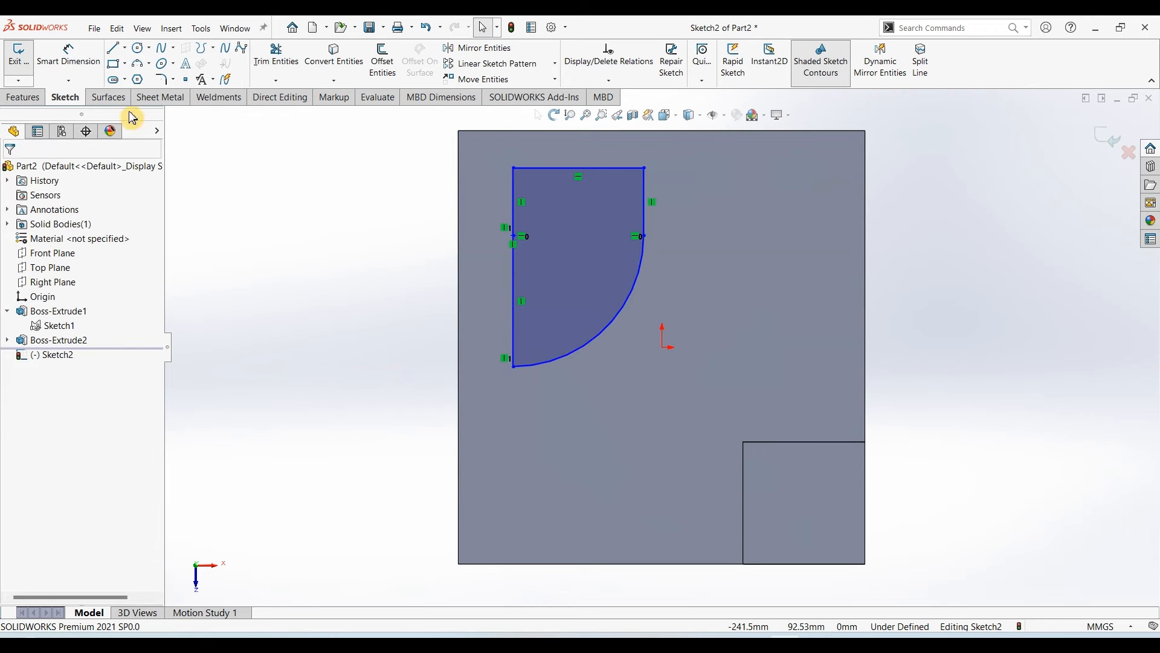
Check the plan dimensions in the PDF drawing and dimension the arc's centre 170 mm above the base's lower edge
click(77, 60)
click(487, 623)
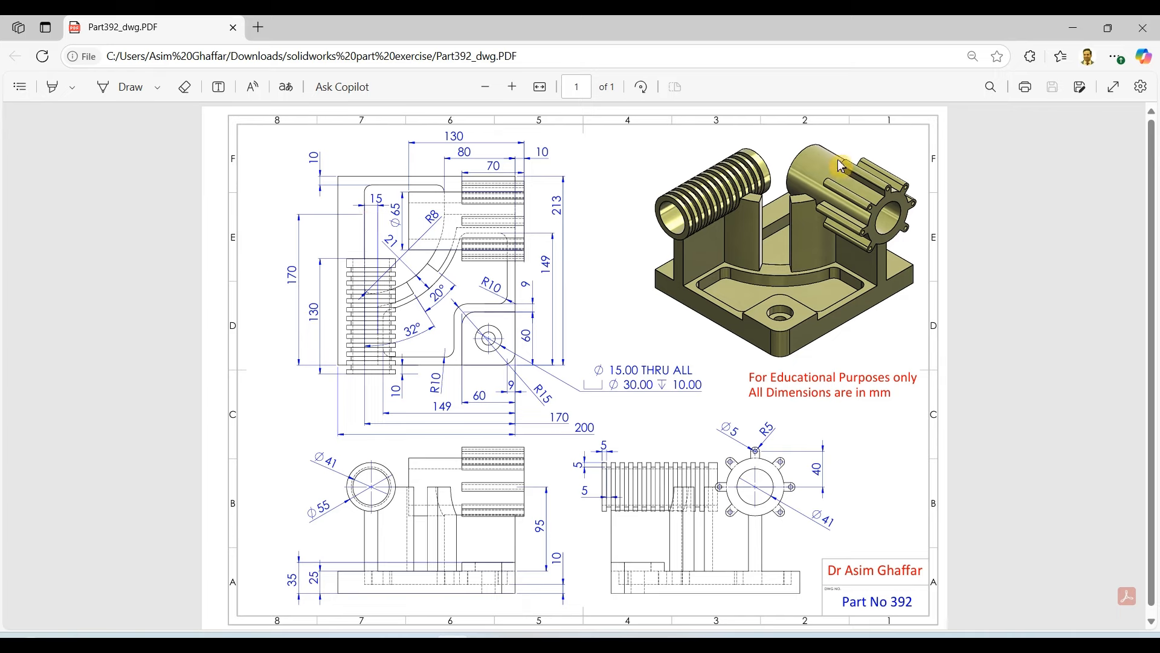
click(1073, 27)
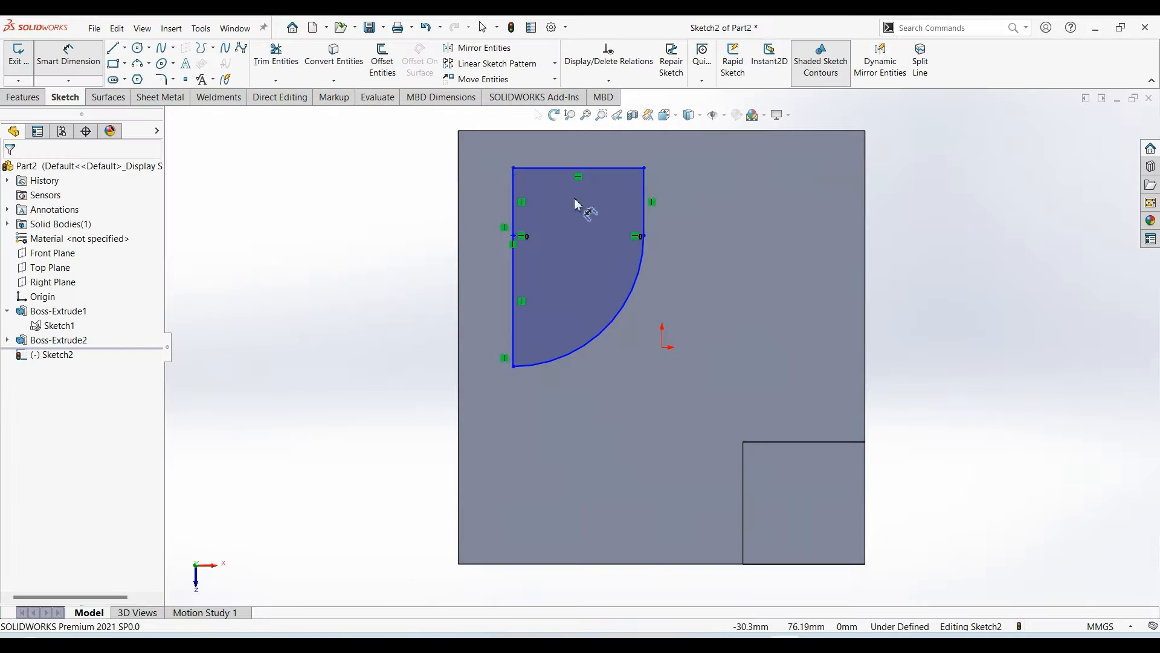
click(515, 236)
click(513, 564)
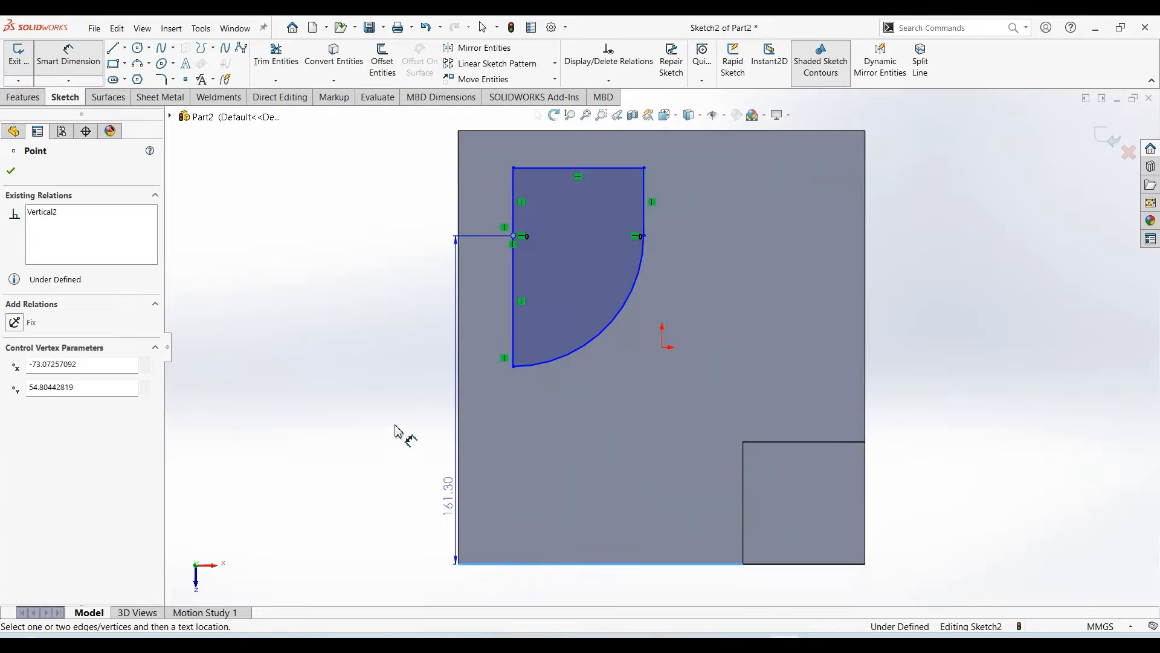
click(371, 416)
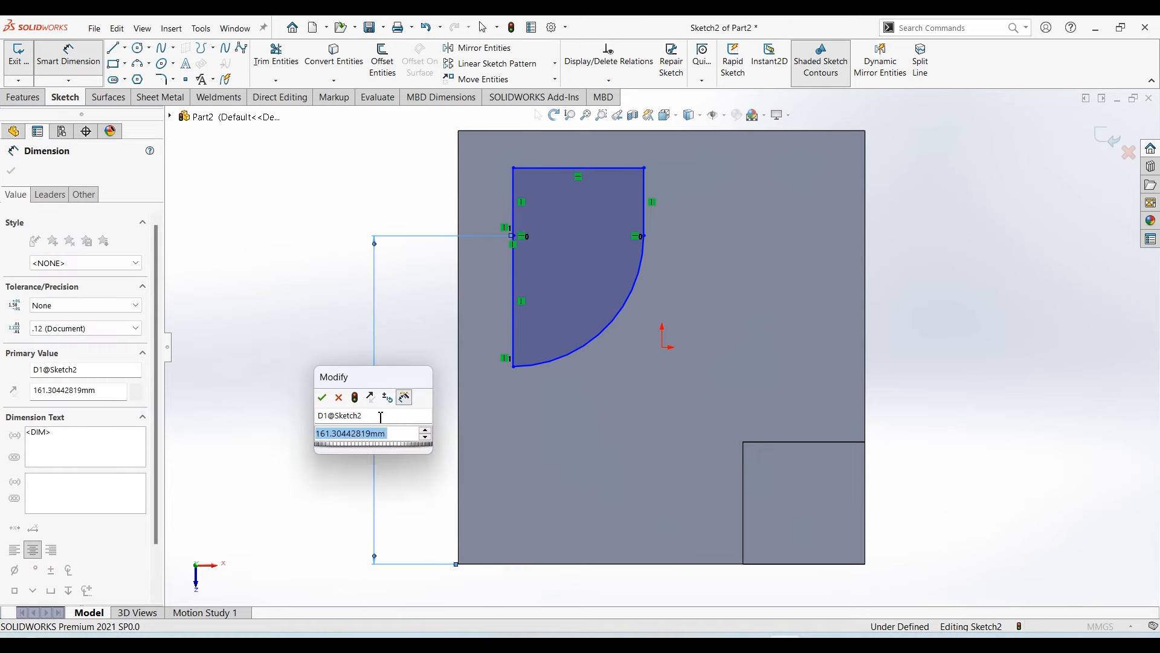
text(170)
key(Return)
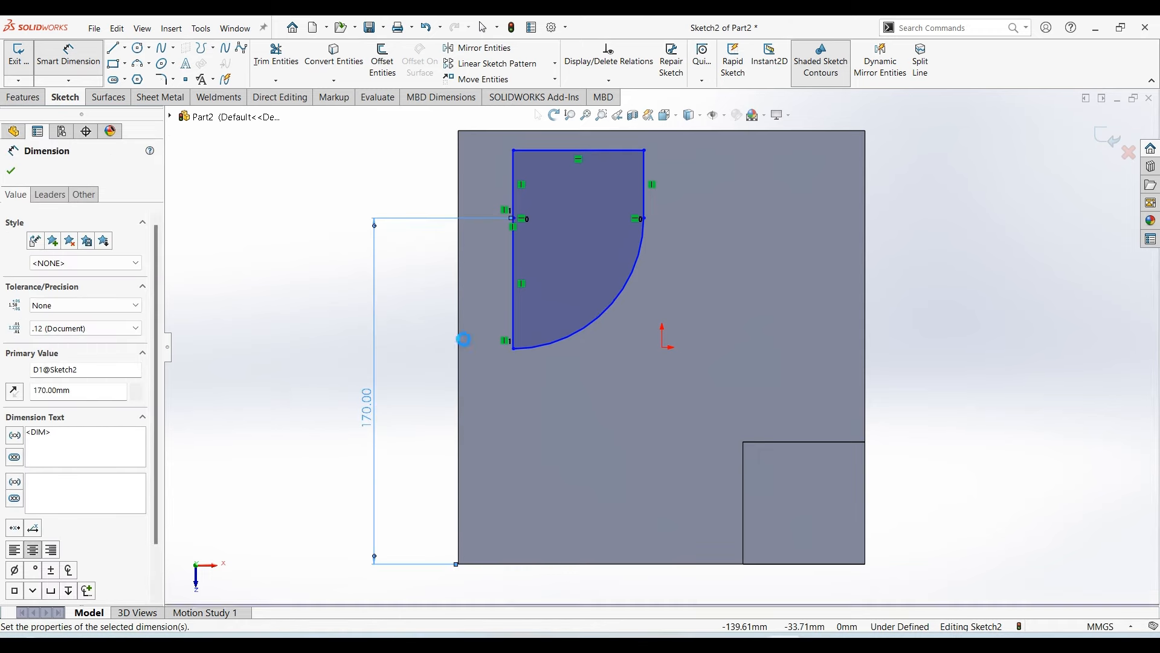
Dimension the arc's centre 170 mm horizontally from the base's right edge
click(514, 220)
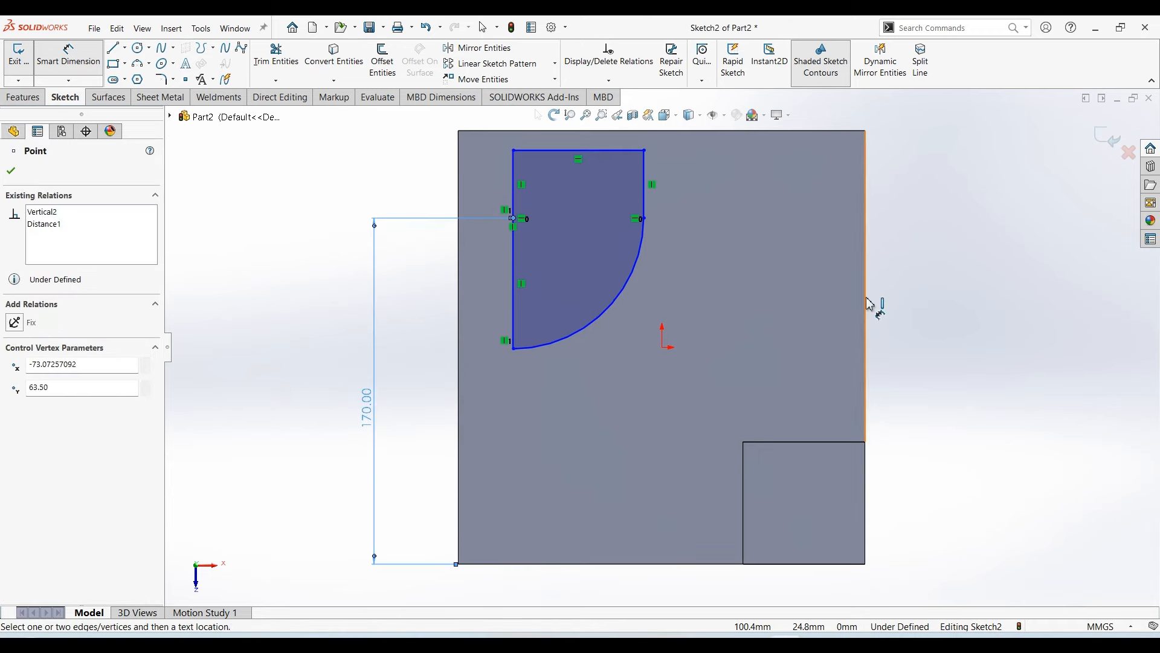
click(866, 299)
click(727, 595)
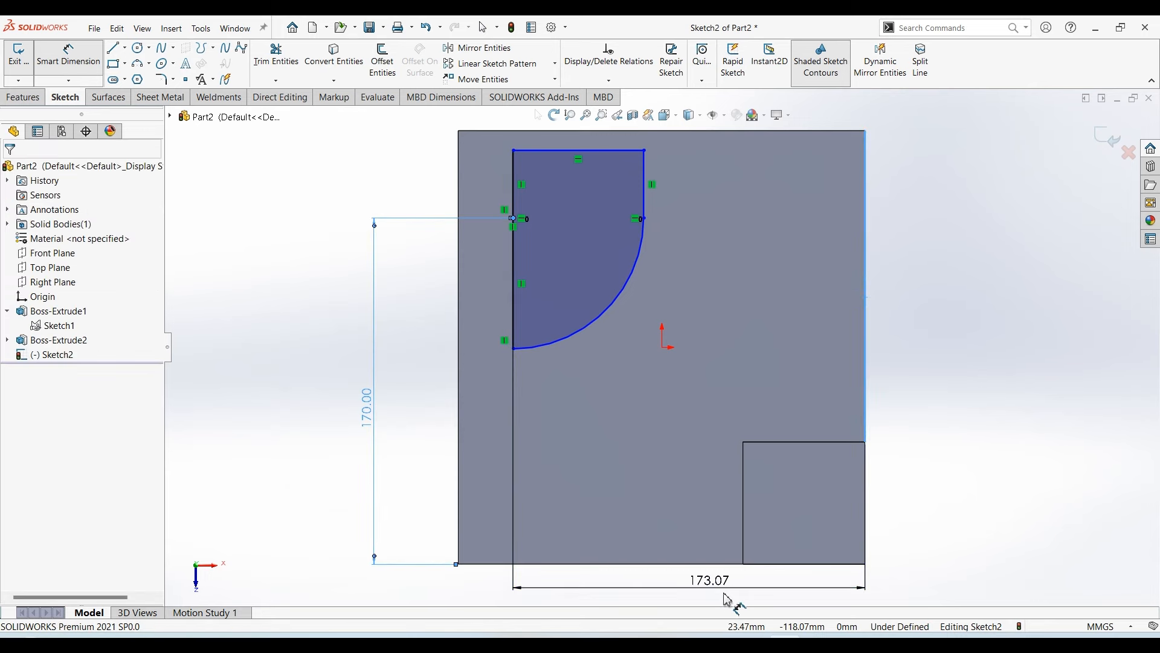
text(170)
key(Return)
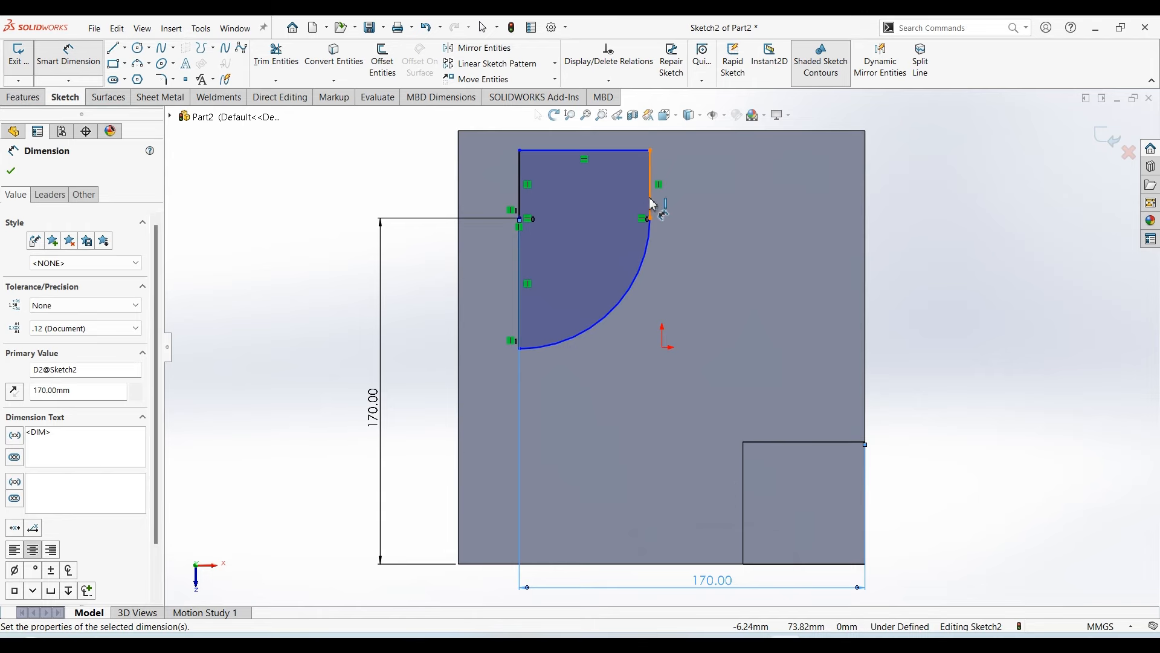
Check the plan view in the PDF drawing and dimension the profile's right vertical edge 80 mm from the base's right edge
click(456, 643)
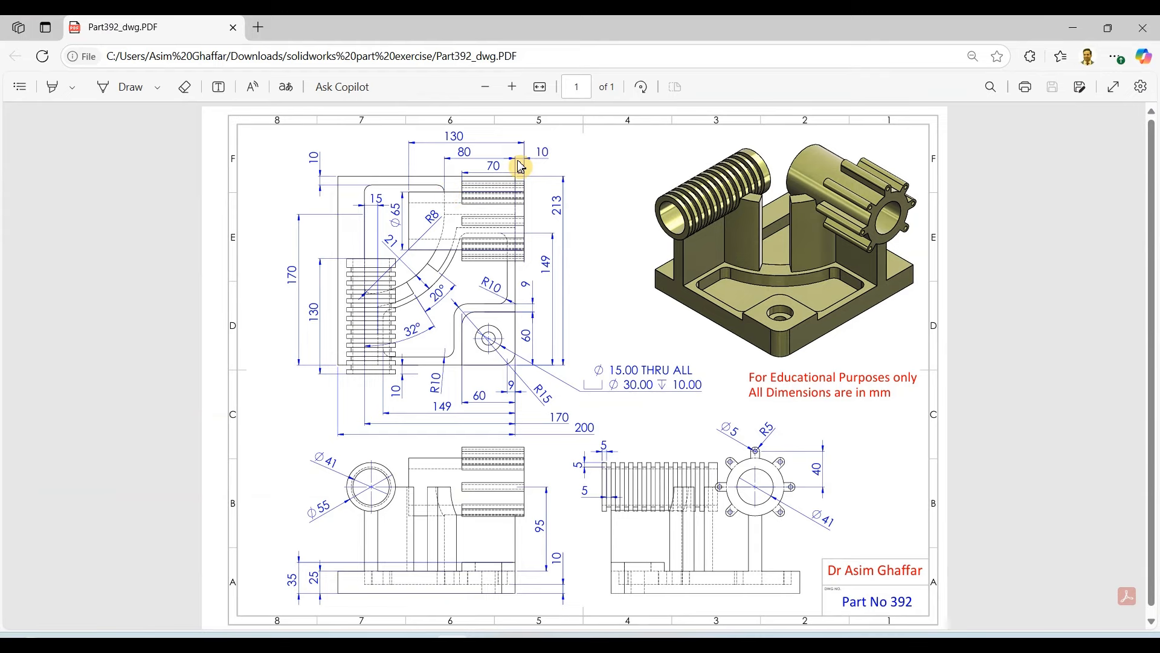
click(1073, 28)
click(651, 192)
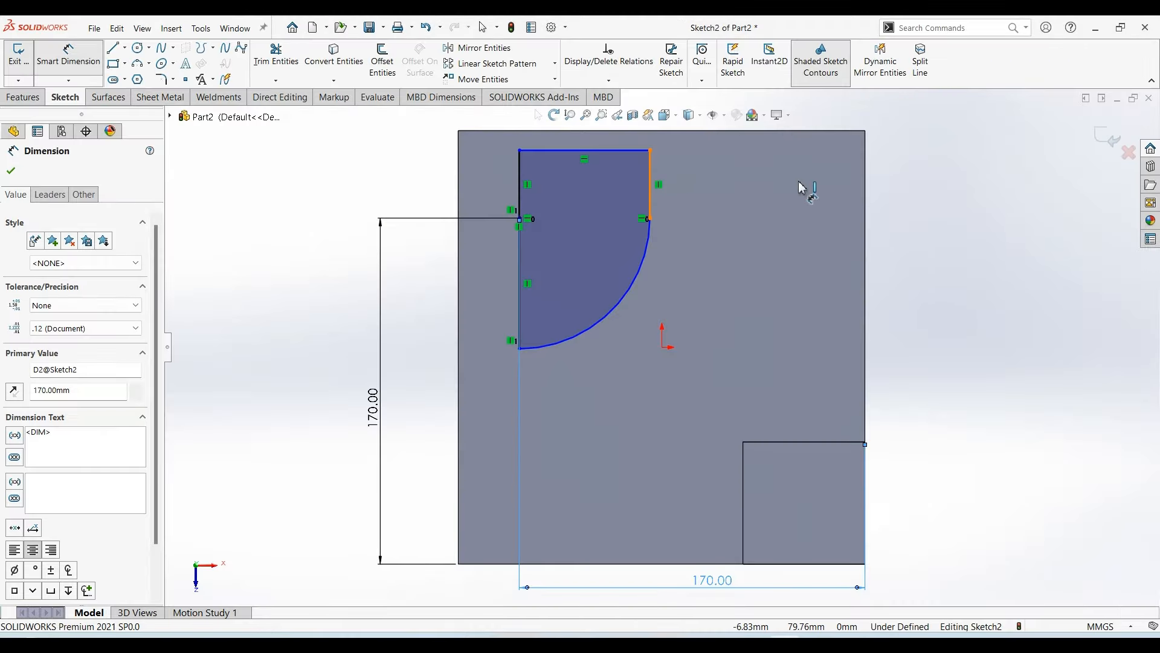
click(865, 198)
click(762, 230)
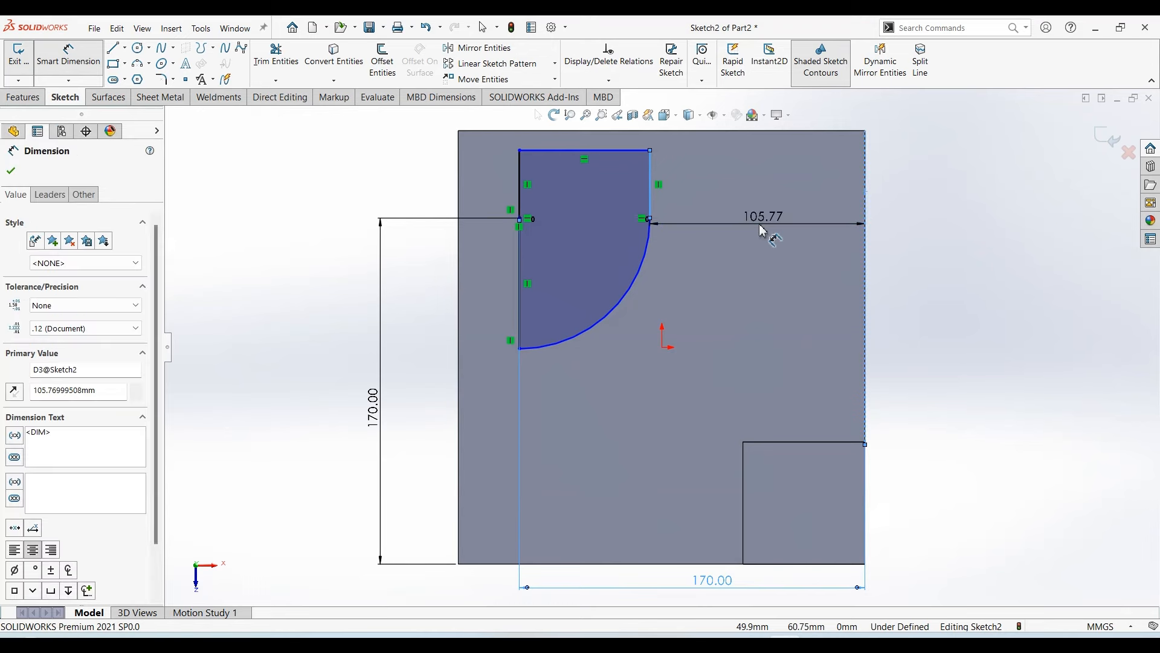
text(80)
key(Return)
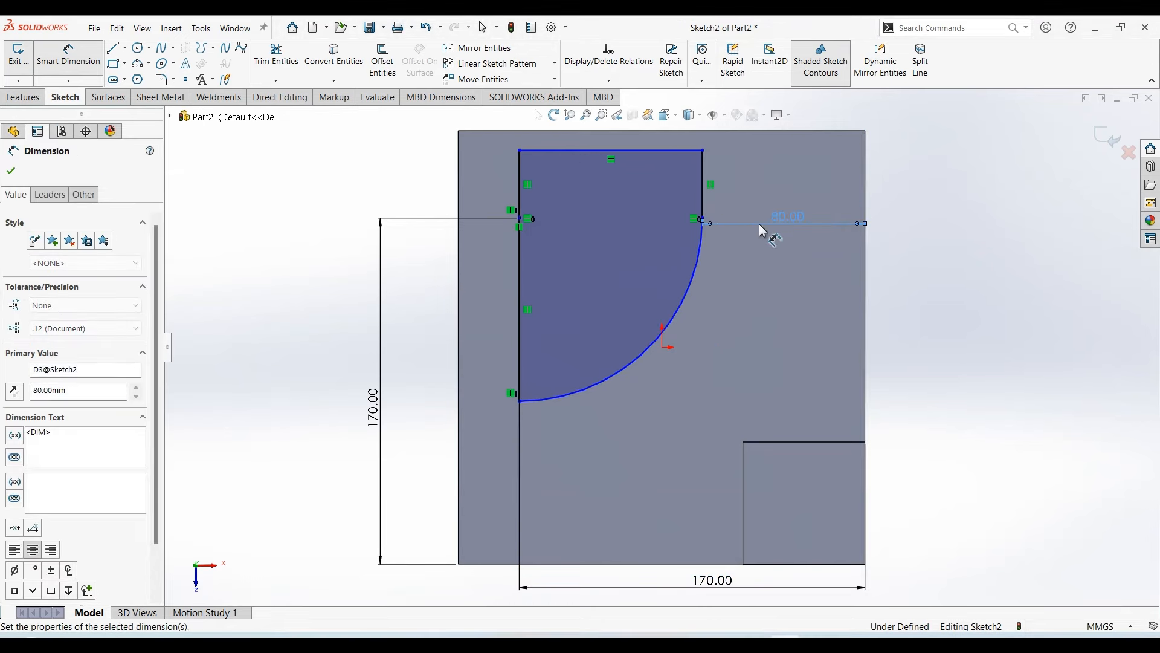
key(Escape)
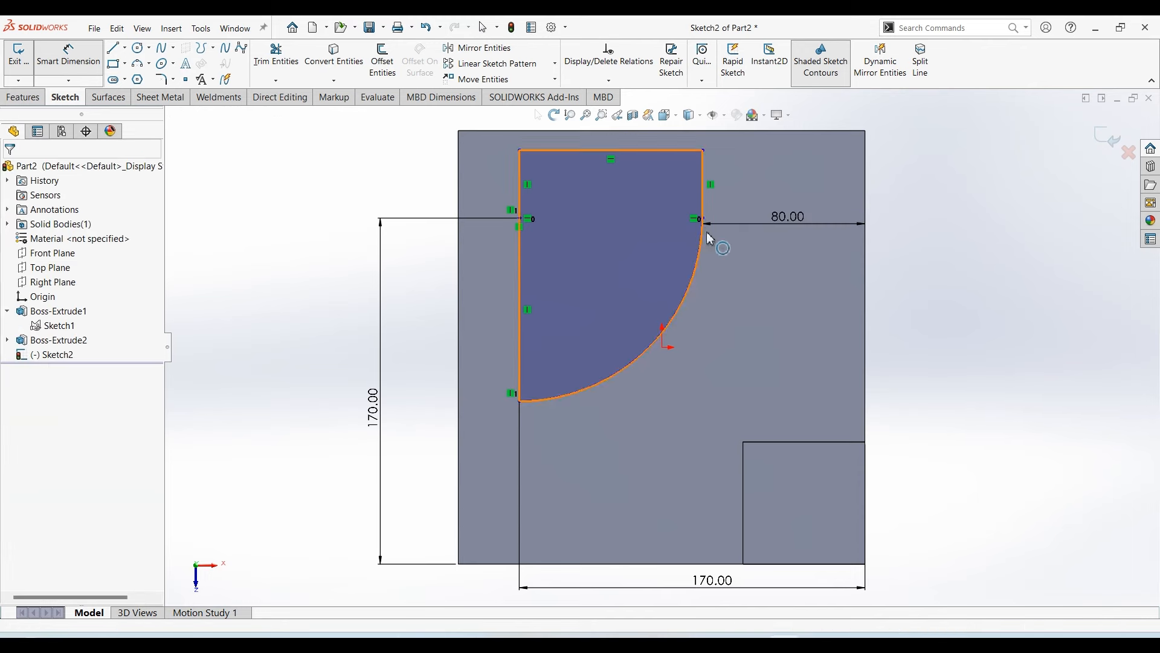
Make the arc tangent to the profile's right vertical edge at their shared endpoint
click(702, 218)
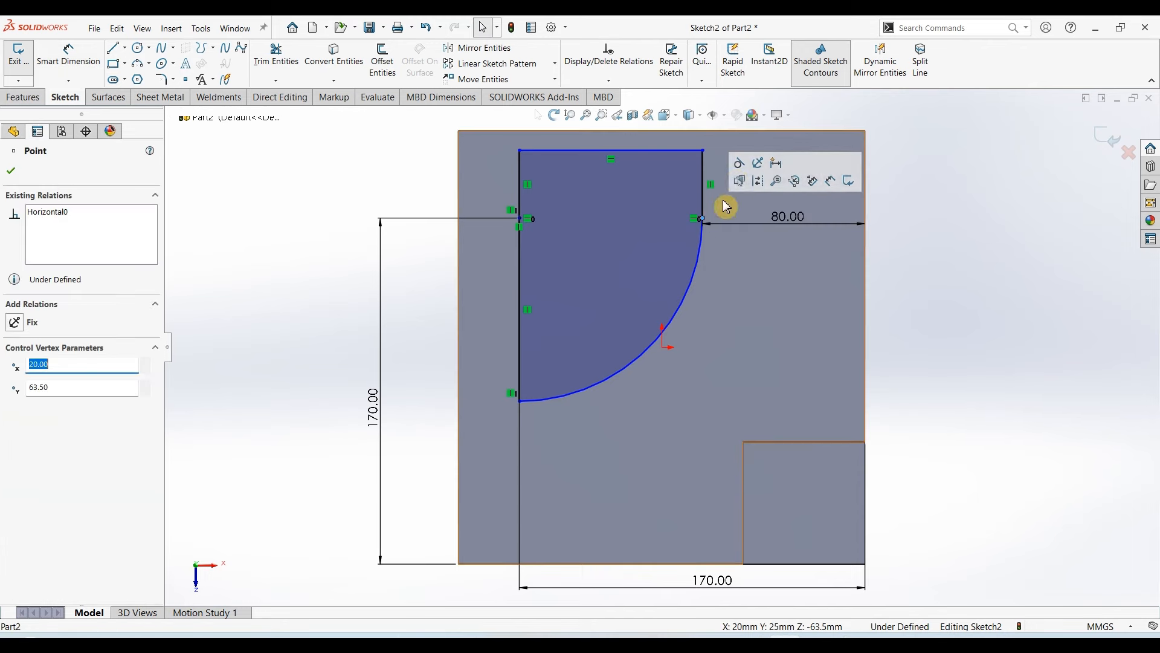
click(743, 174)
click(937, 292)
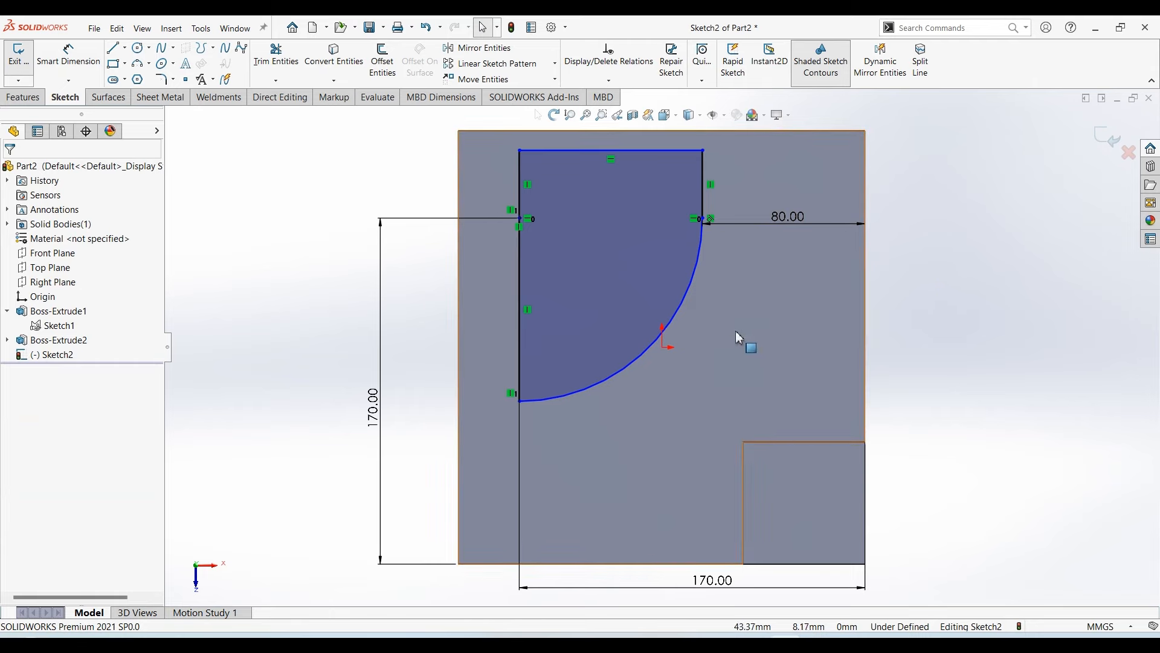
Check the upper offset in the PDF drawing and dimension the profile's top edge 10 mm below the base's upper edge
click(457, 636)
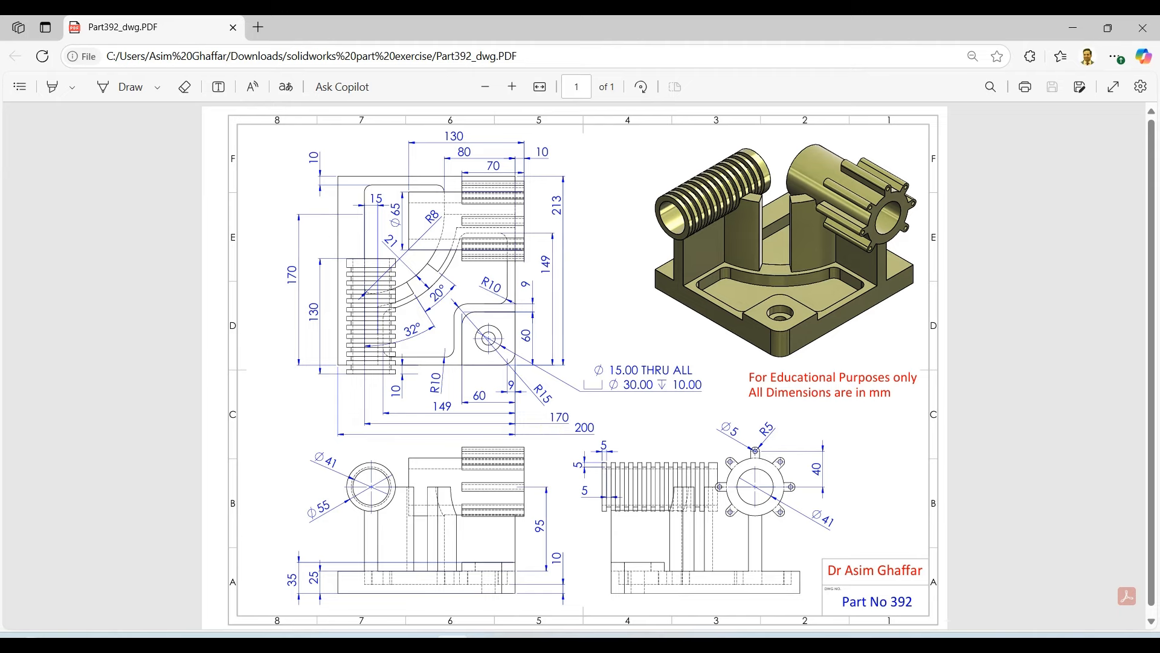
click(1073, 28)
click(71, 56)
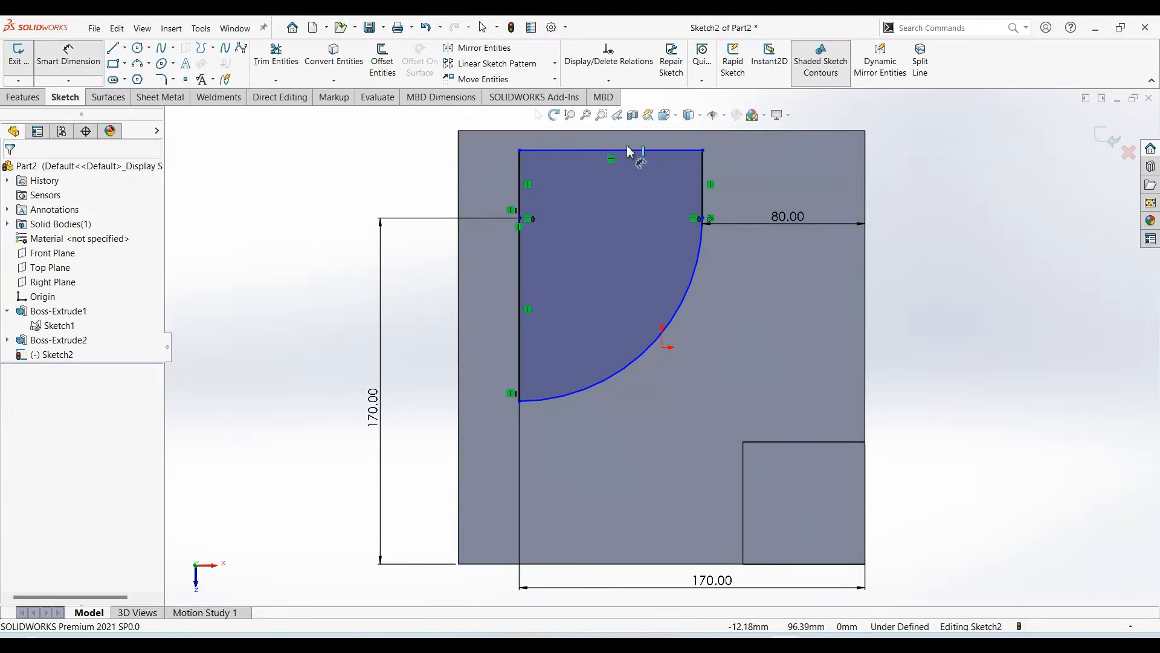
click(629, 150)
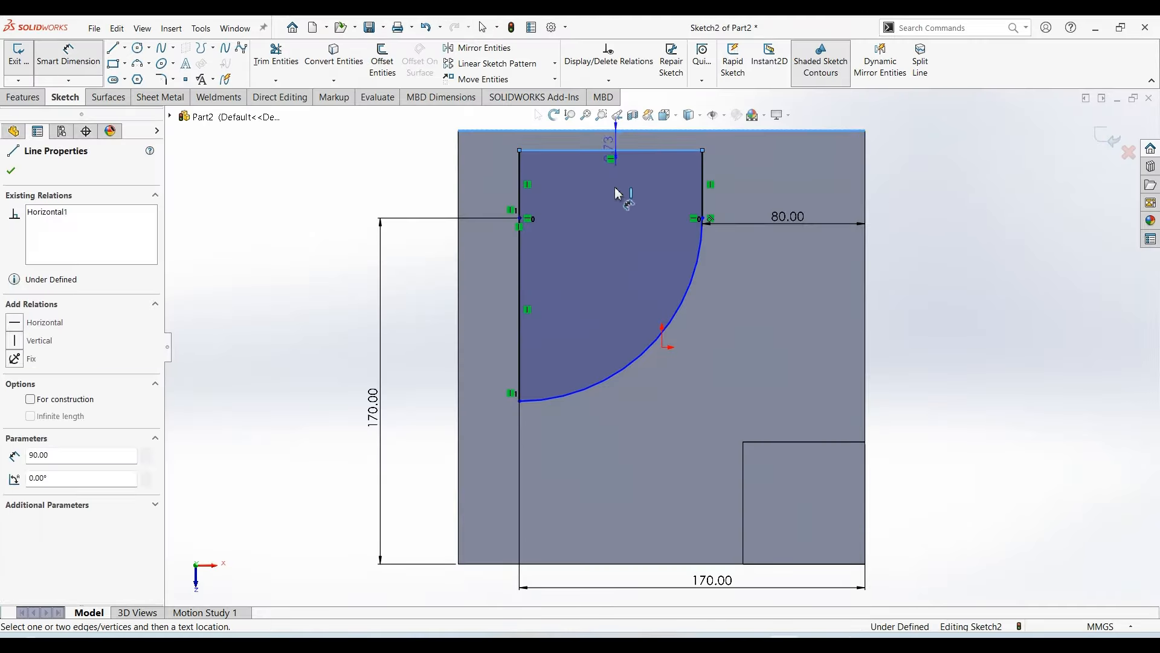
click(616, 192)
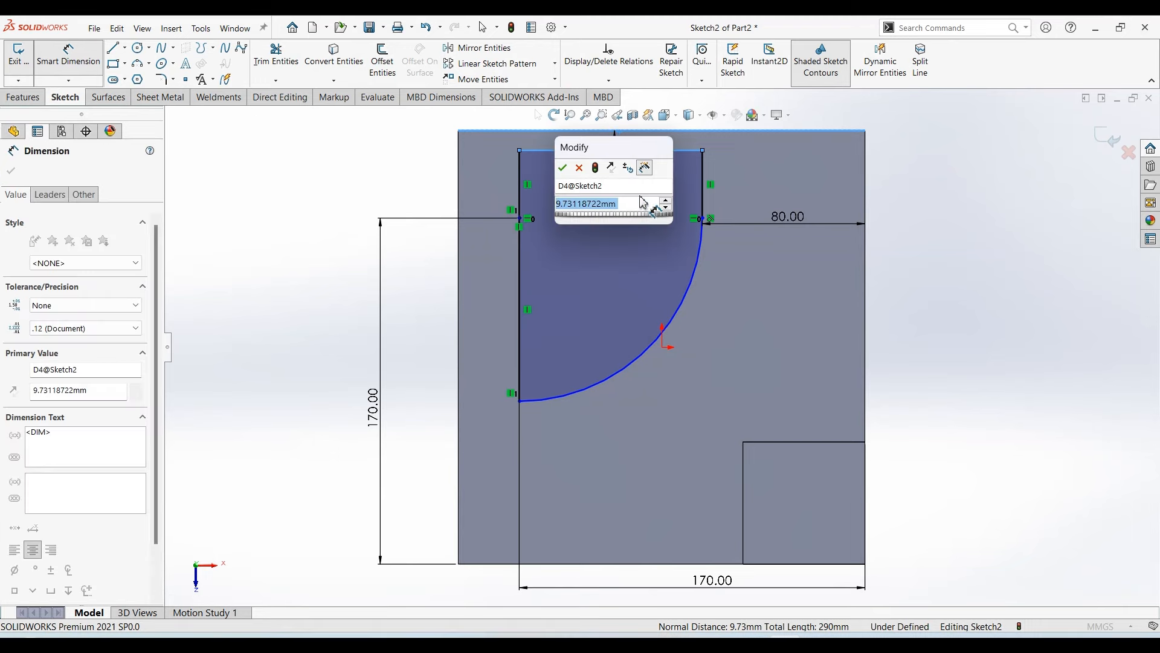
text(10)
key(Return)
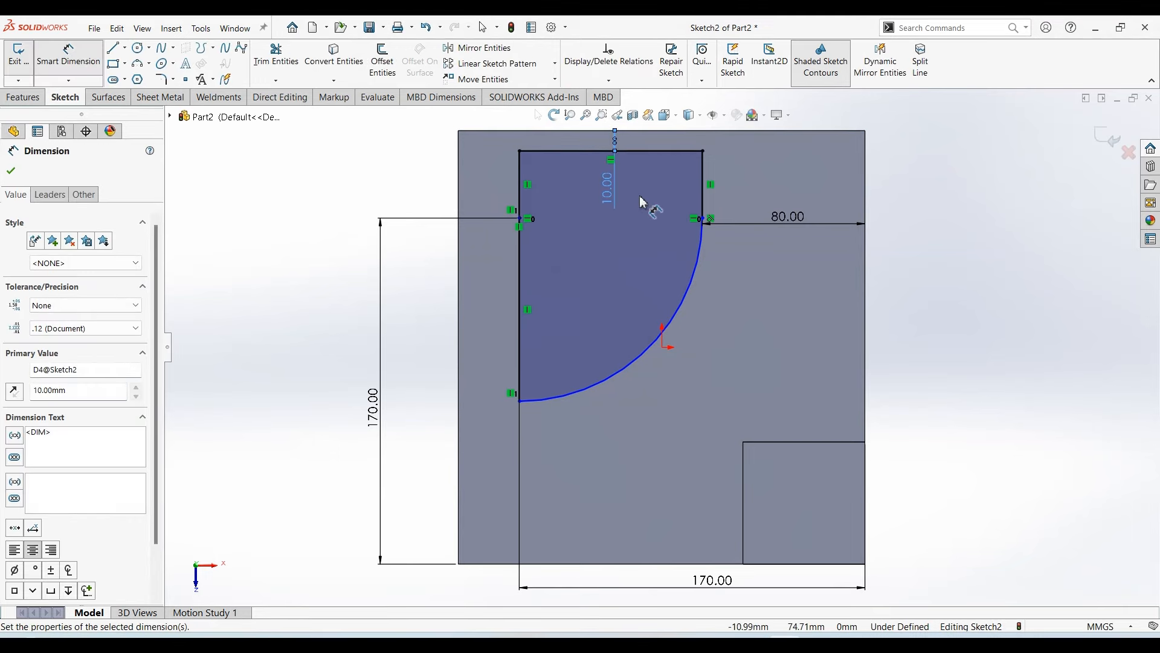
key(Escape)
key(Escape)
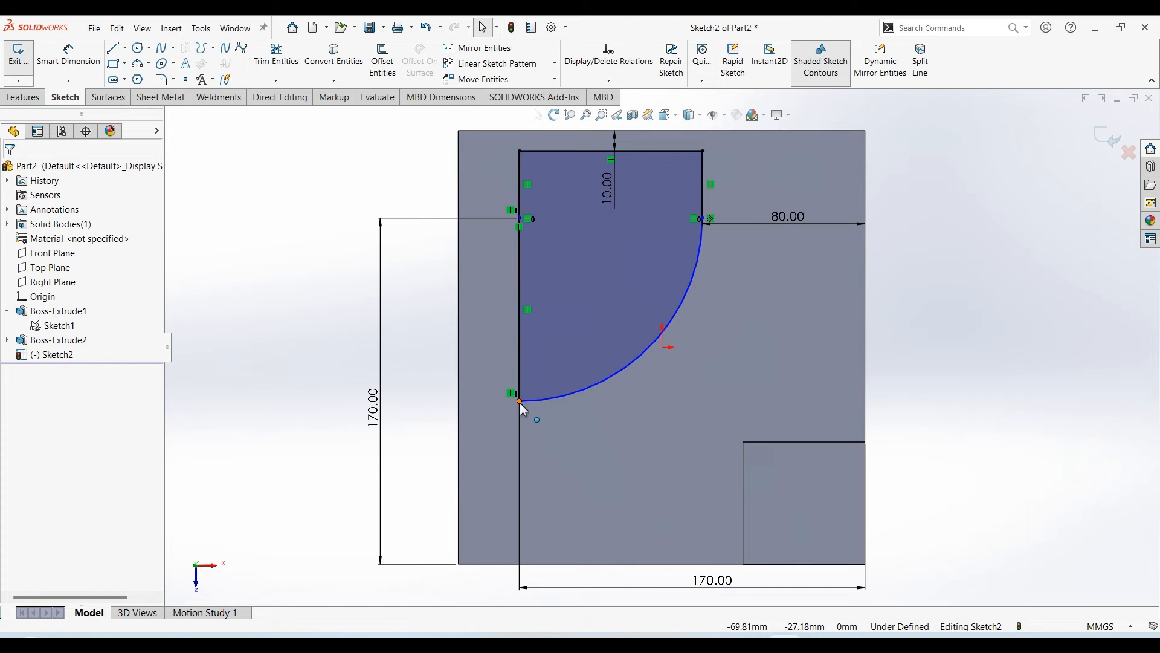
Test the arc's remaining freedom by moving its lower endpoint, and compare the profile with the PDF drawing
drag(522, 405, 545, 399)
key(Escape)
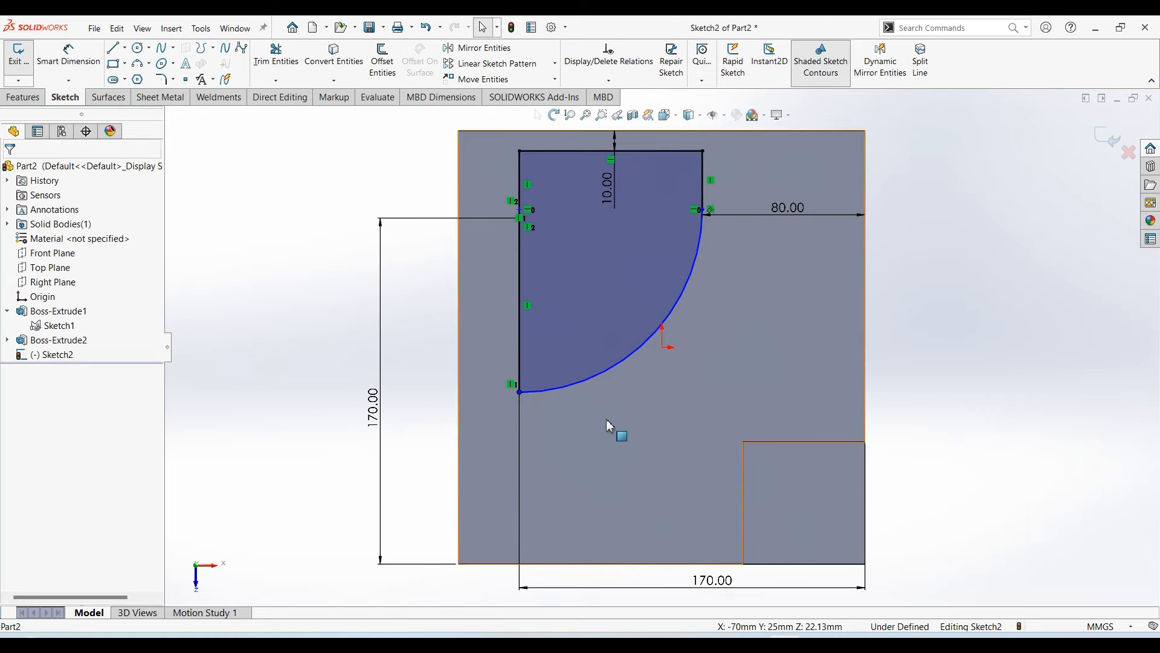
click(452, 645)
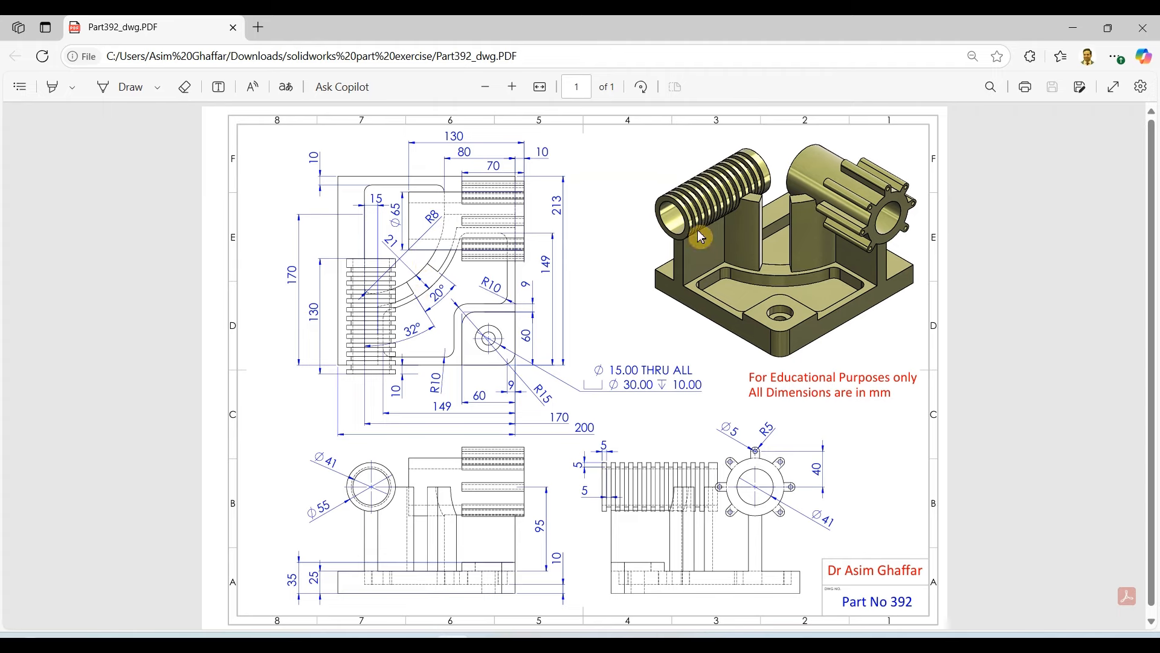
click(1073, 28)
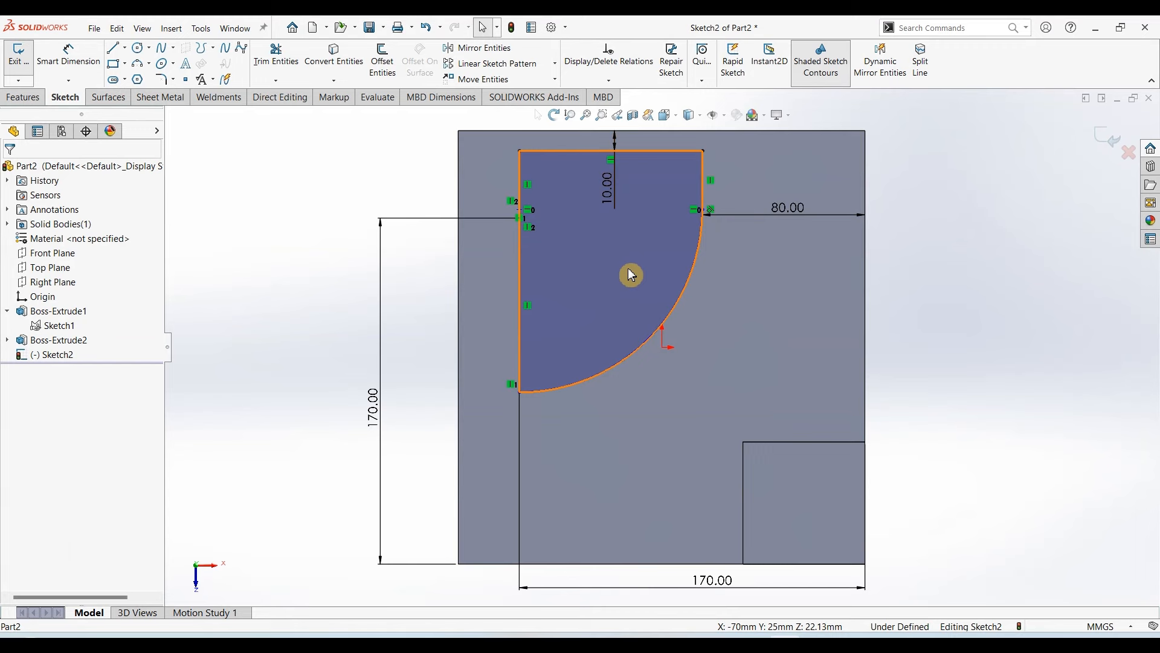
Try moving the arc's centre upward along the profile's left edge
click(701, 210)
ctrl+click(525, 219)
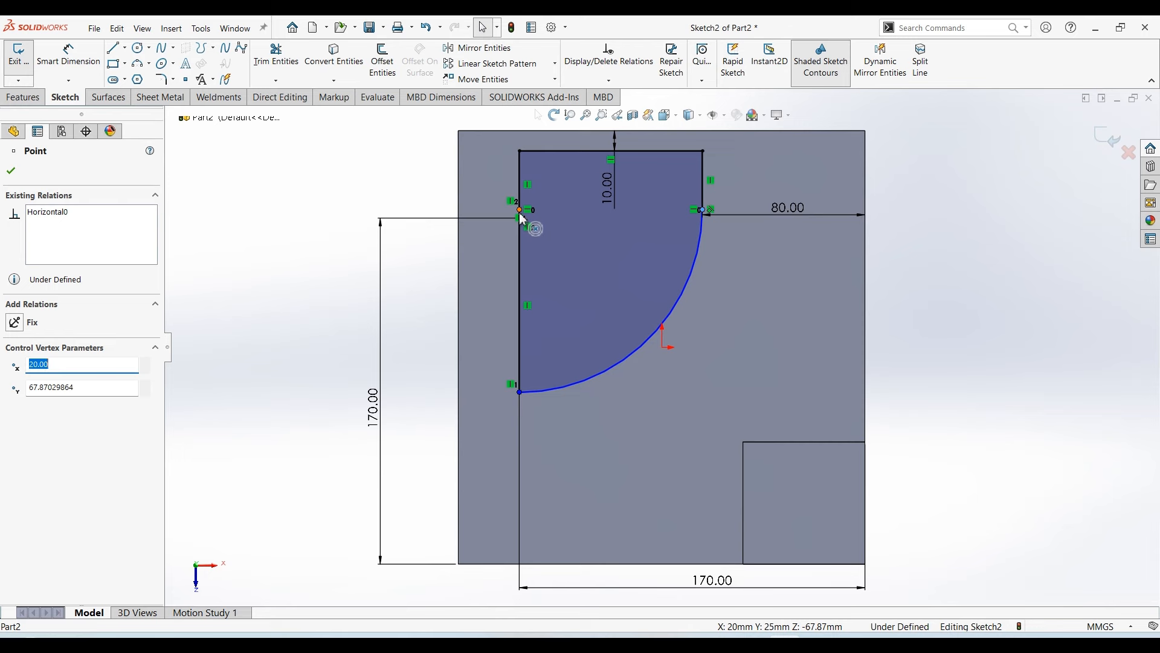
drag(523, 215, 528, 194)
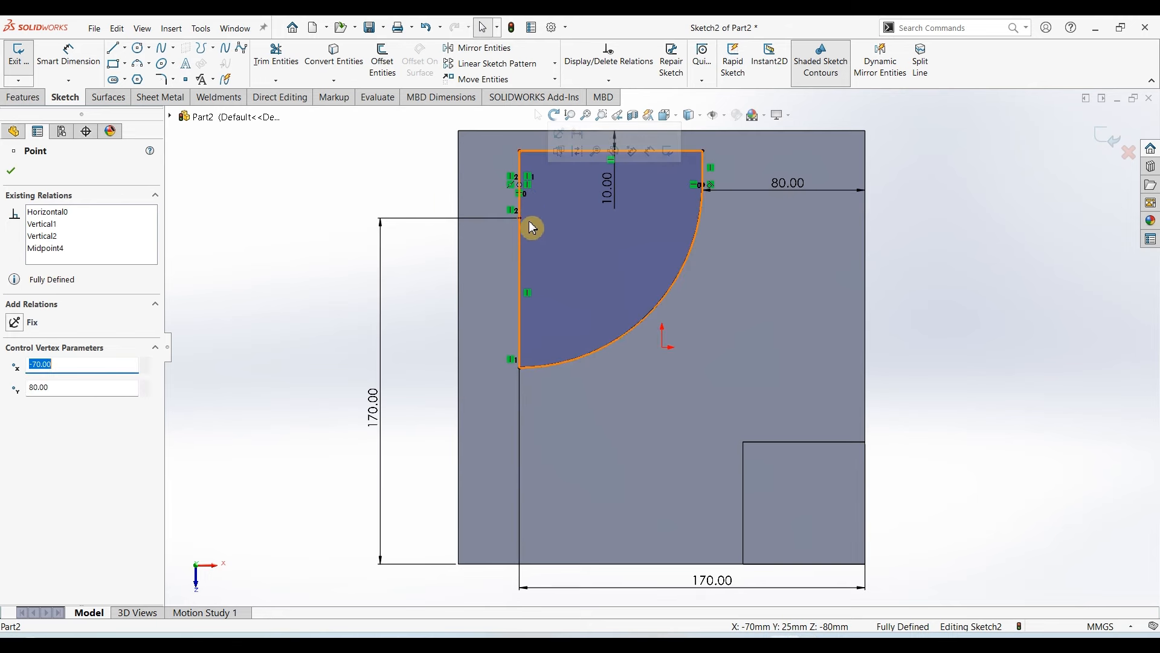
Try to make the arc's centre coincident with the left-edge point at the 170 mm dimension, and delete the conflicting relation
ctrl+click(519, 216)
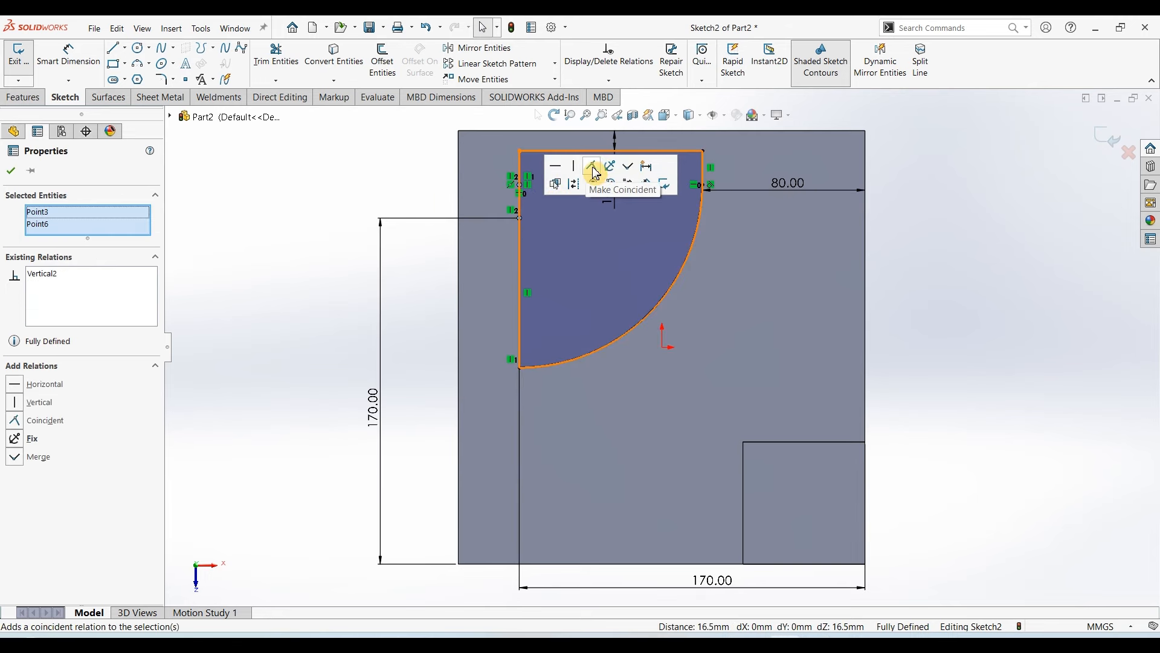
click(591, 166)
click(99, 277)
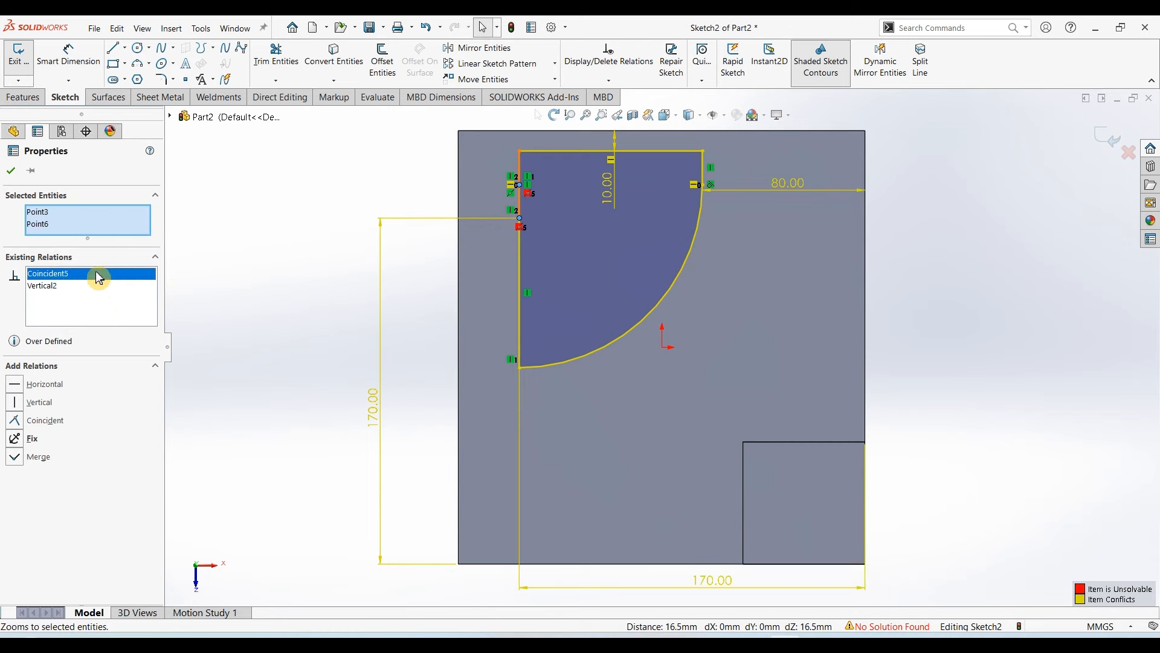
key(Delete)
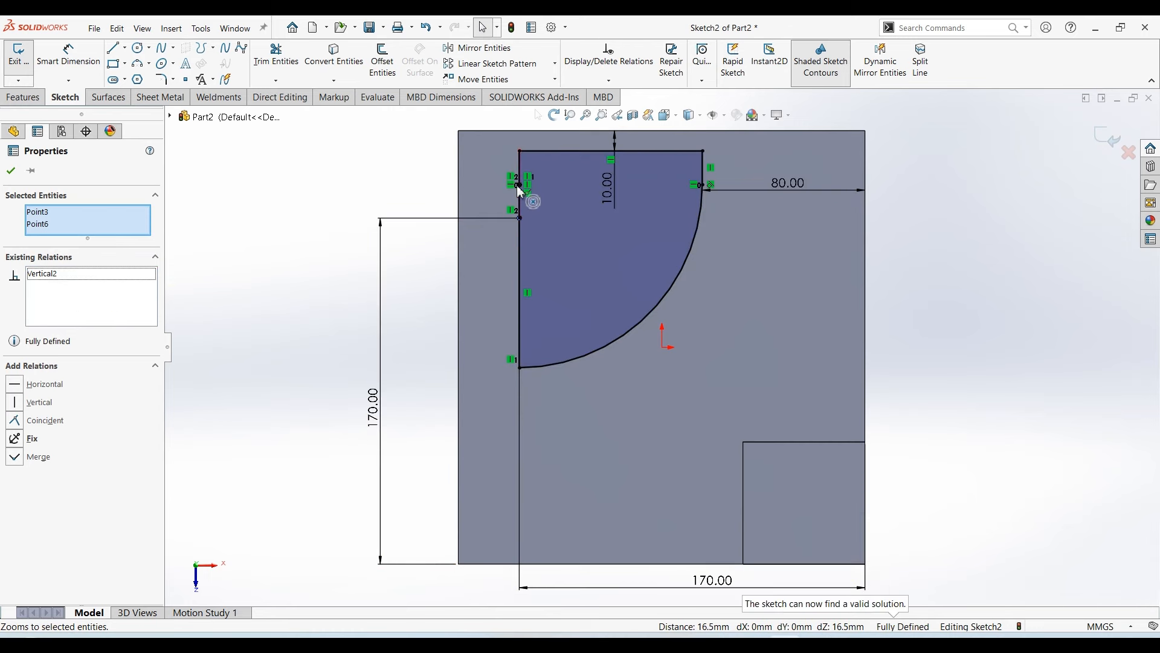
click(520, 218)
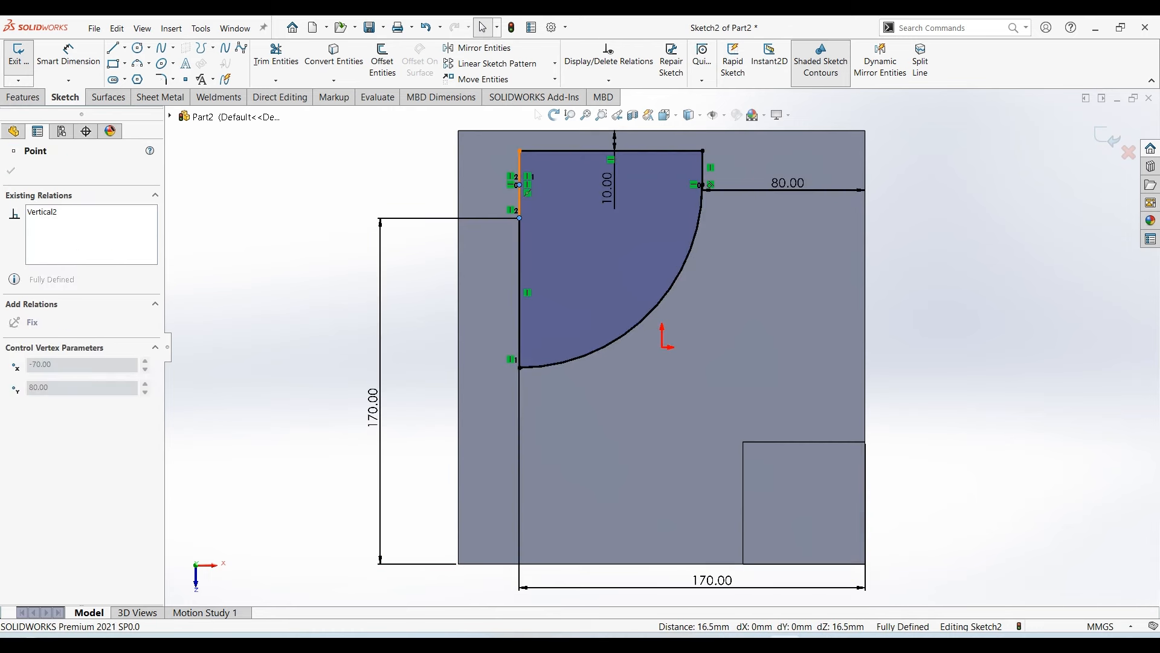
click(11, 171)
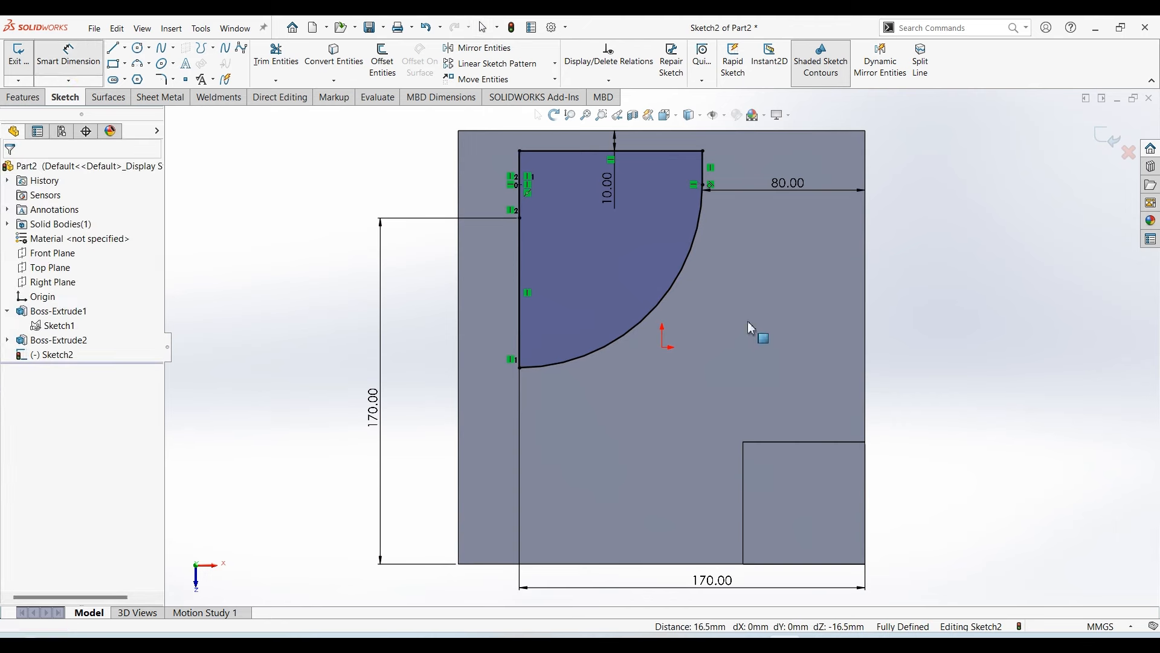
click(622, 261)
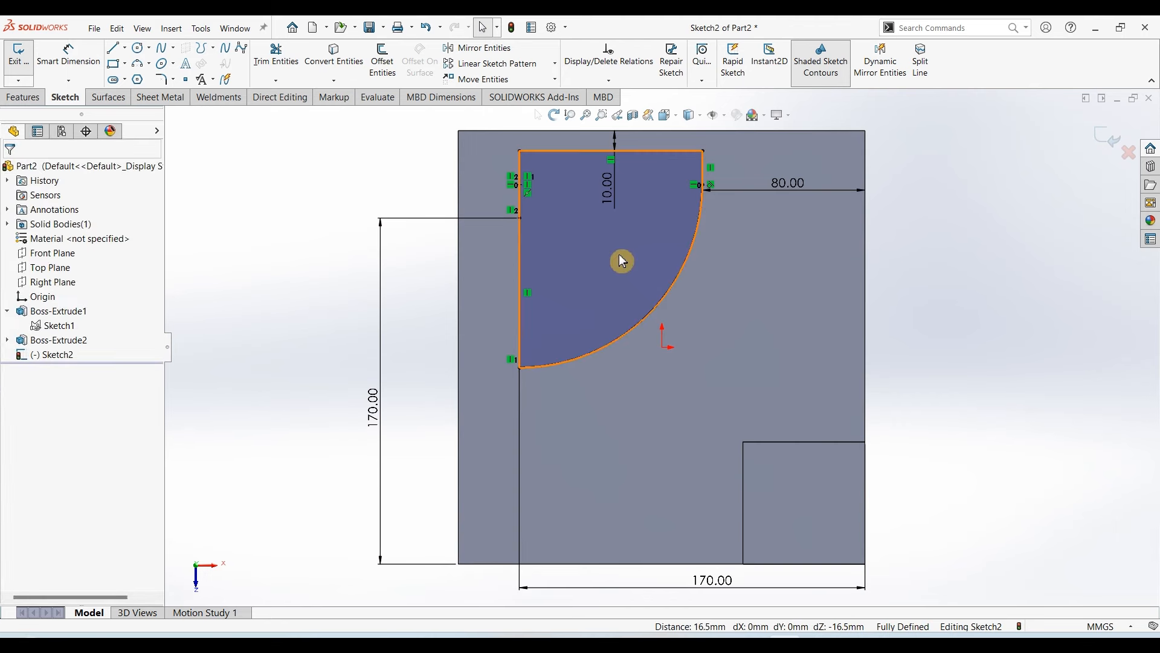
Undo the last changes to the arc's centre and its relations
key(ctrl+z)
key(ctrl+z)
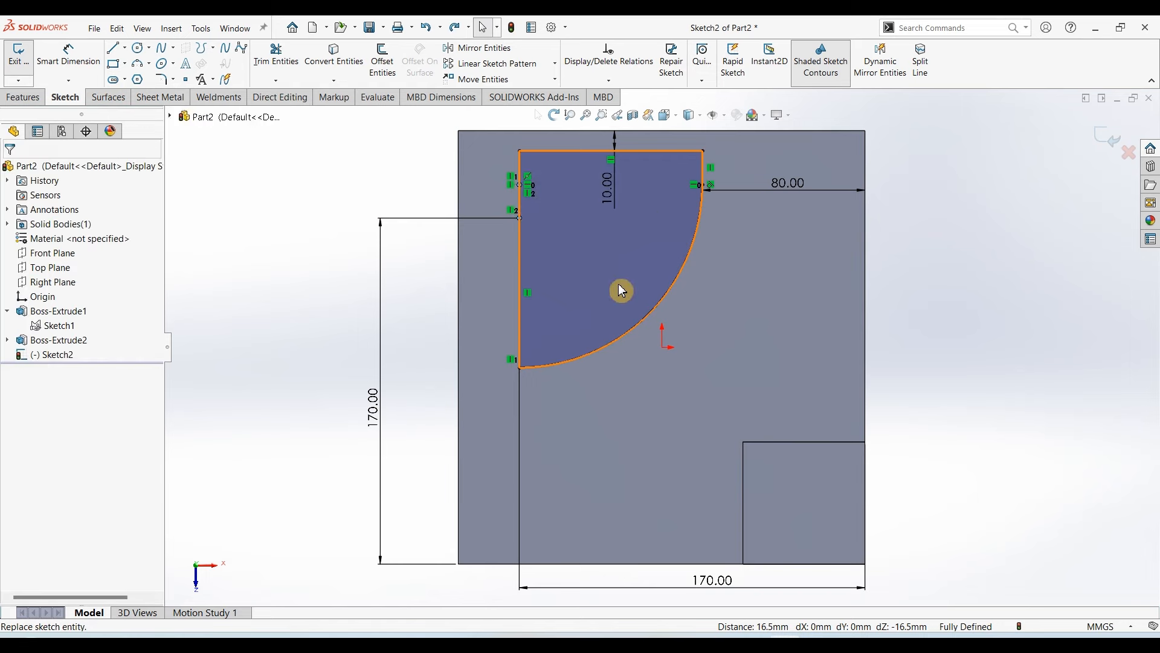
key(ctrl+z)
key(ctrl+z)
key(ctrl+z)
key(ctrl+z)
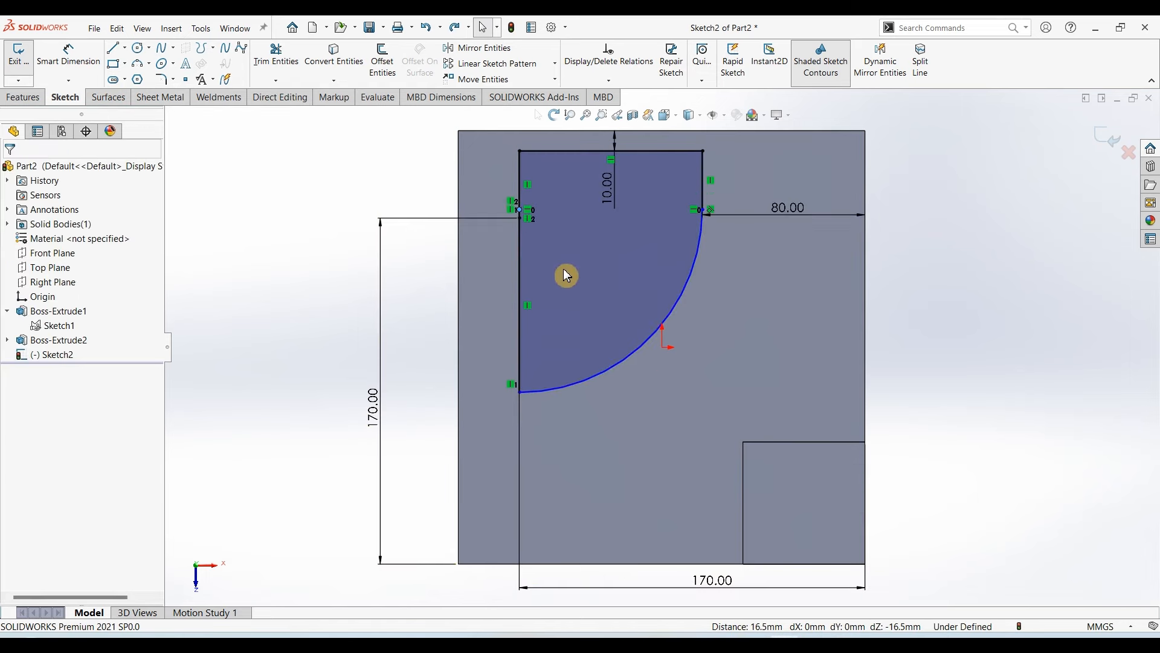
key(Escape)
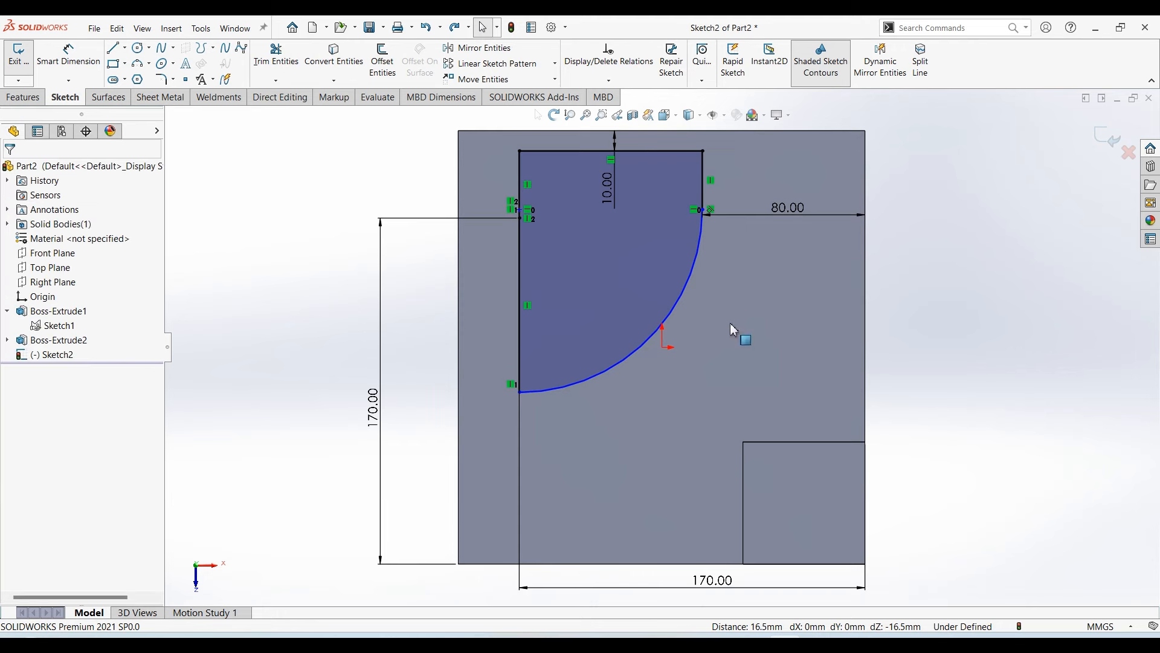
Make the arc's centre coincident with the left-edge point located by the vertical 170 mm dimension
click(524, 215)
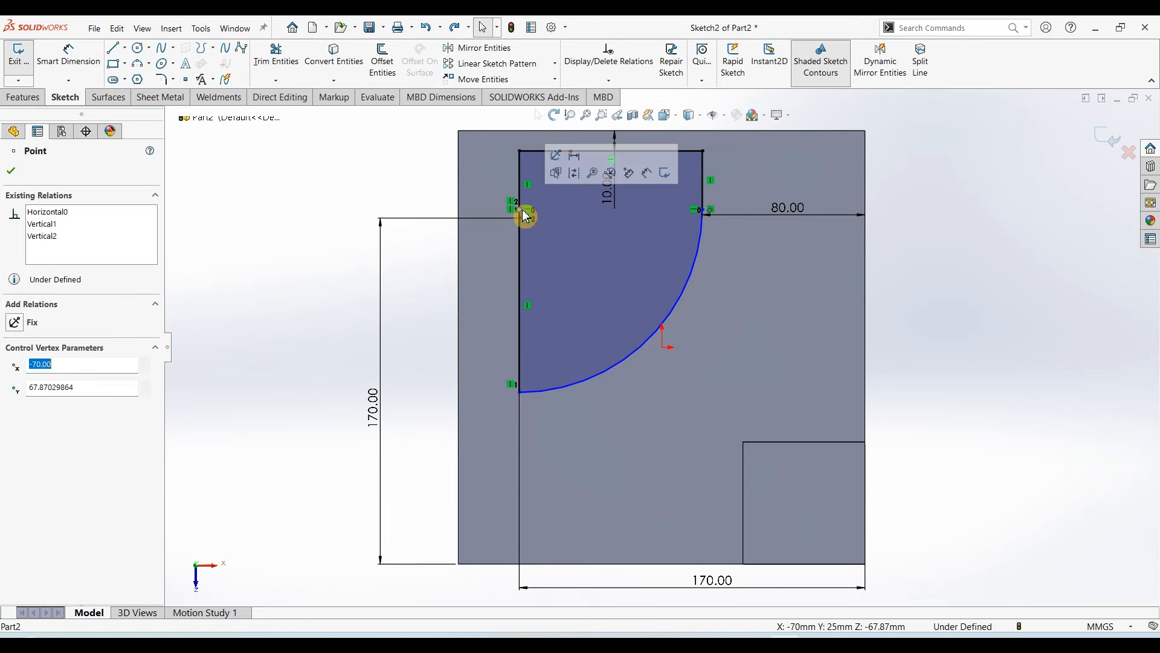
ctrl+click(525, 228)
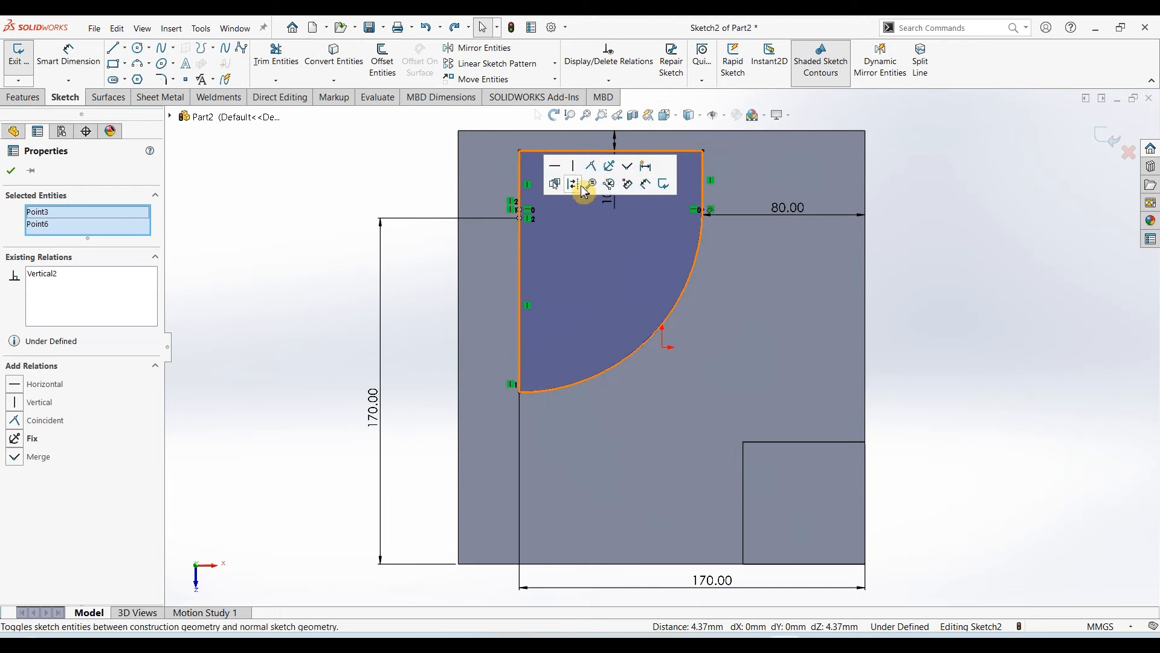
click(594, 174)
click(978, 338)
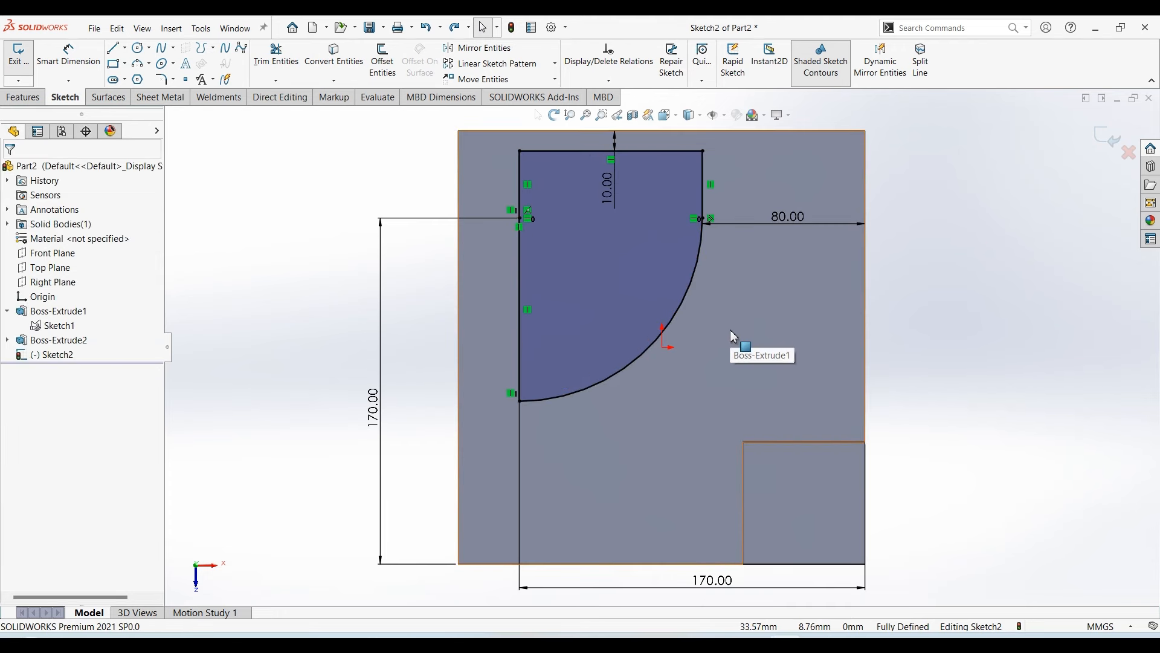
click(512, 584)
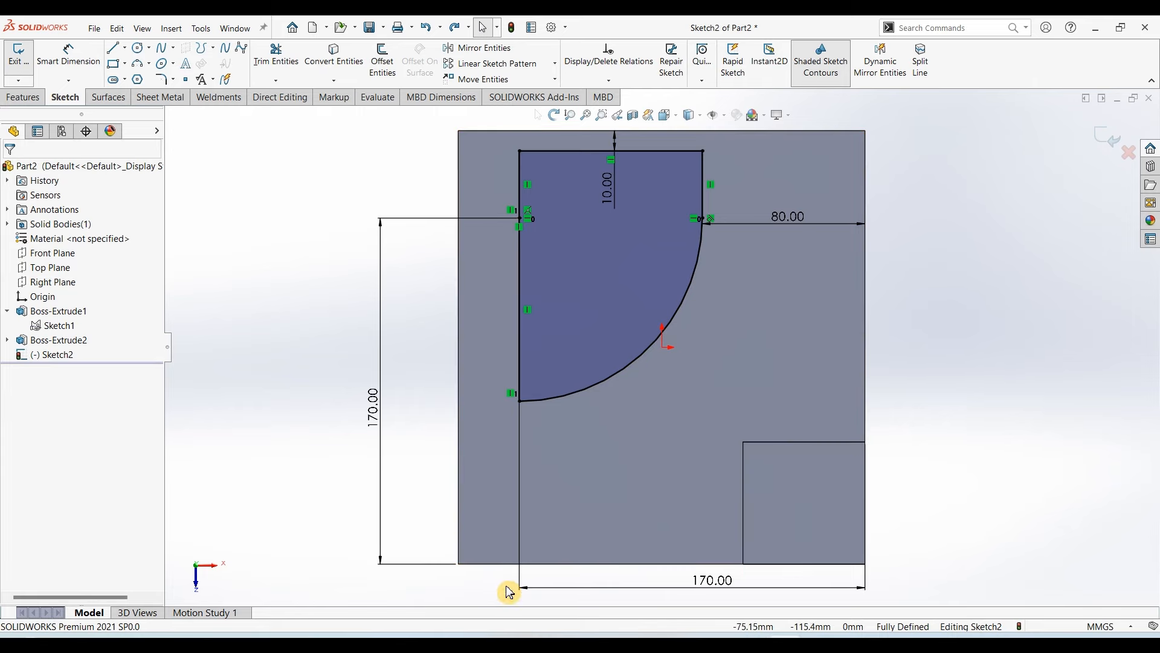
Offset the quarter-round profile's arc 21 mm outward, with the direction reversed and cap ends turned off
click(462, 636)
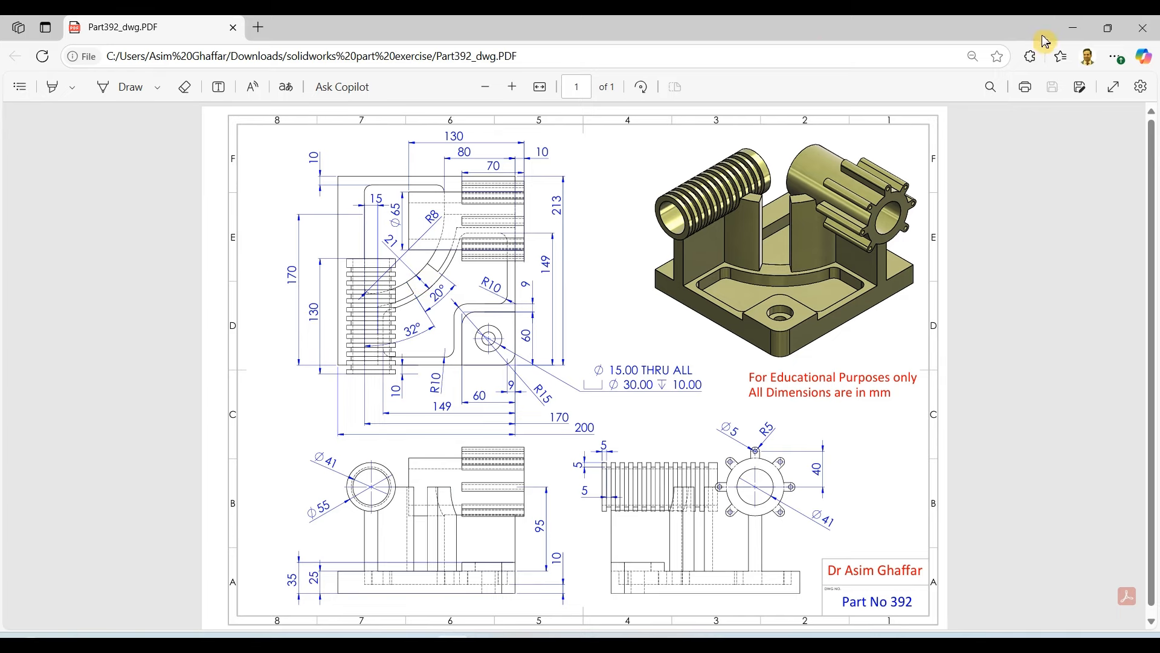
click(1073, 27)
click(382, 60)
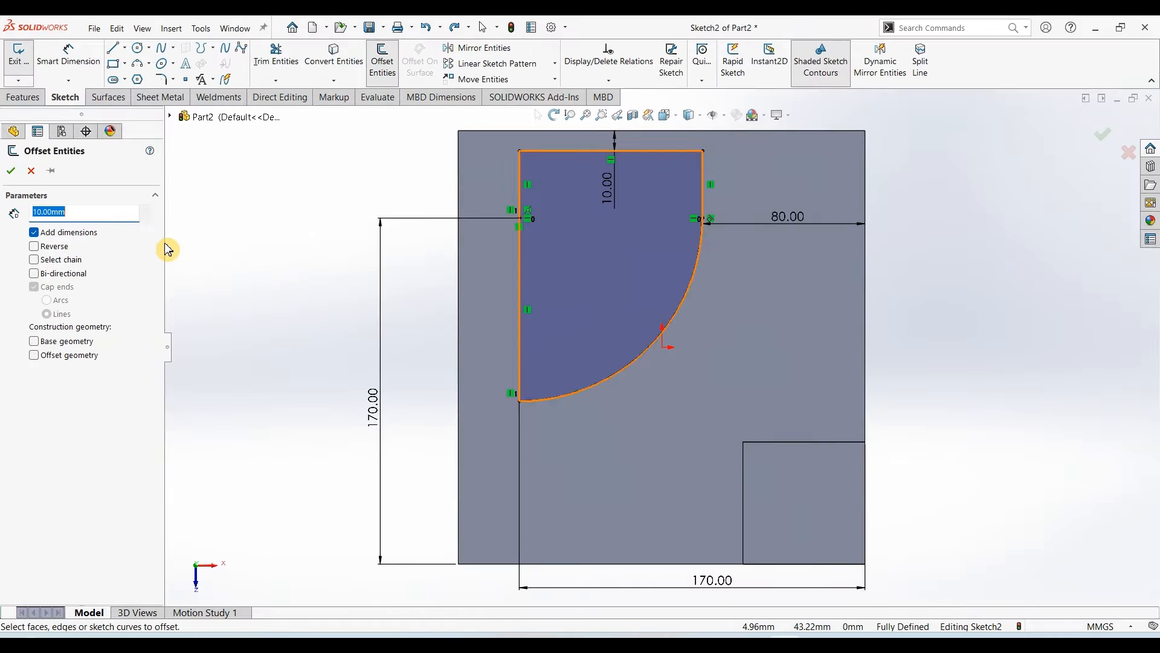
text(21)
key(Return)
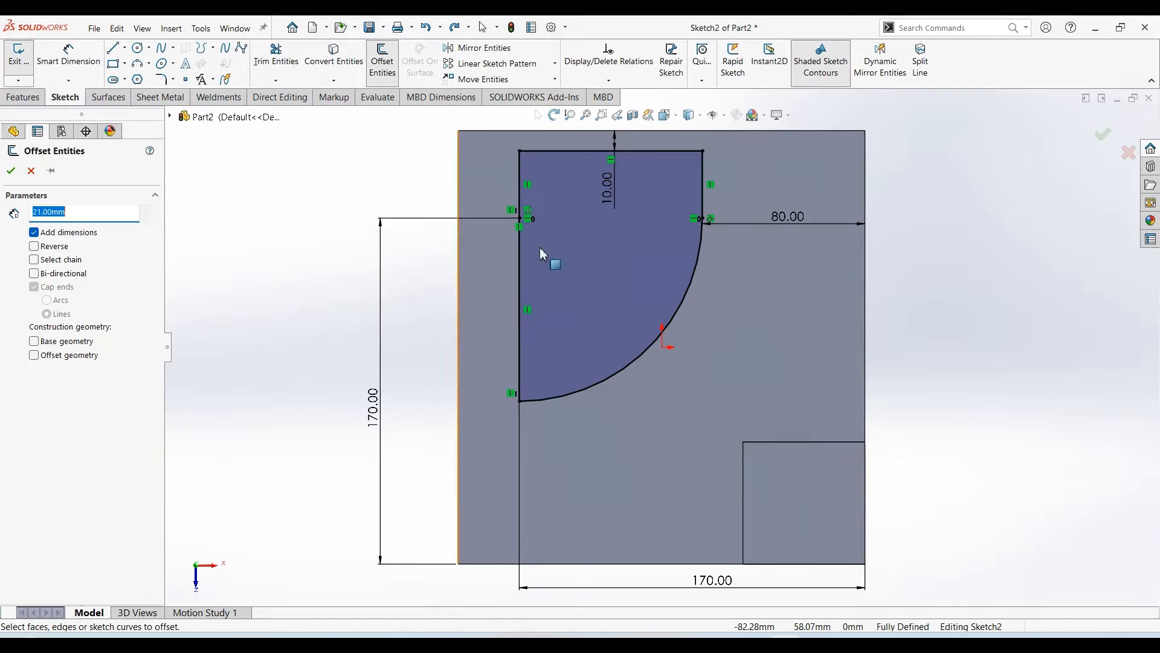
click(693, 294)
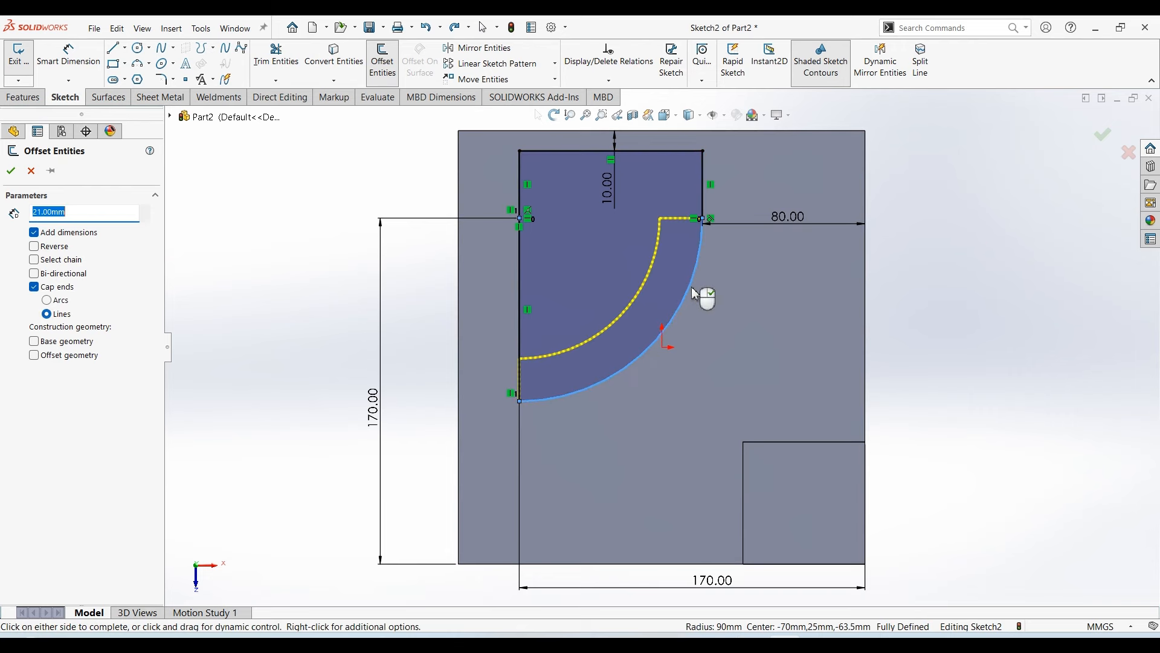
click(42, 247)
click(34, 287)
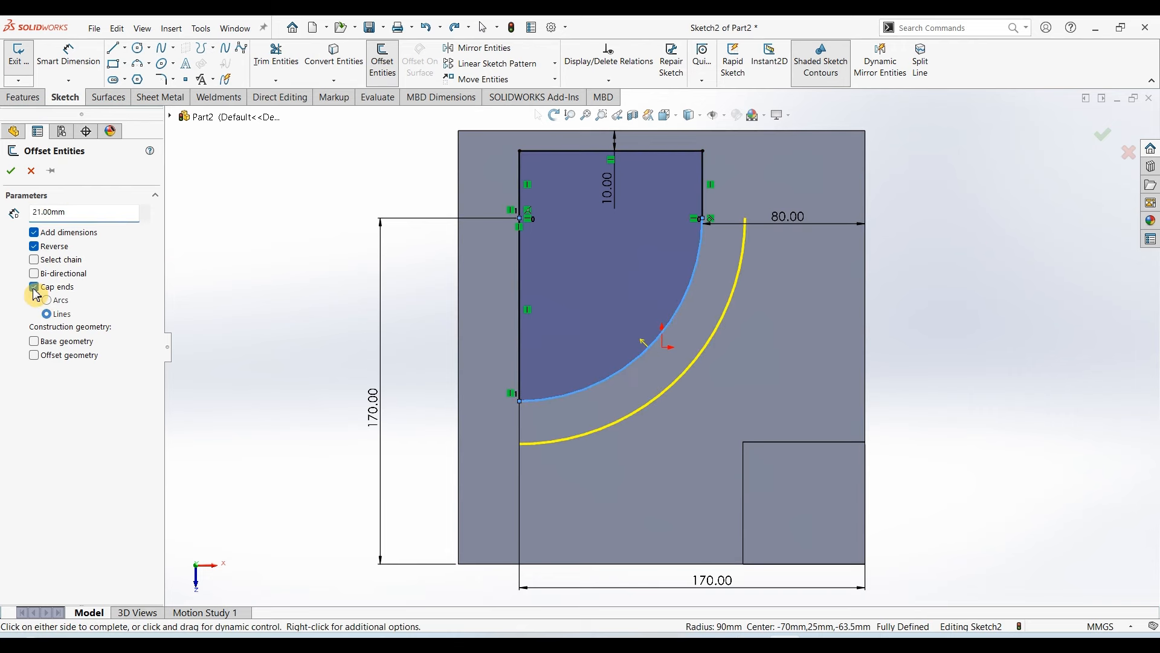
click(12, 171)
Offset the base plate's right edge, the corner block's two inner edges and the plate's bottom edge 9 mm inward
click(467, 631)
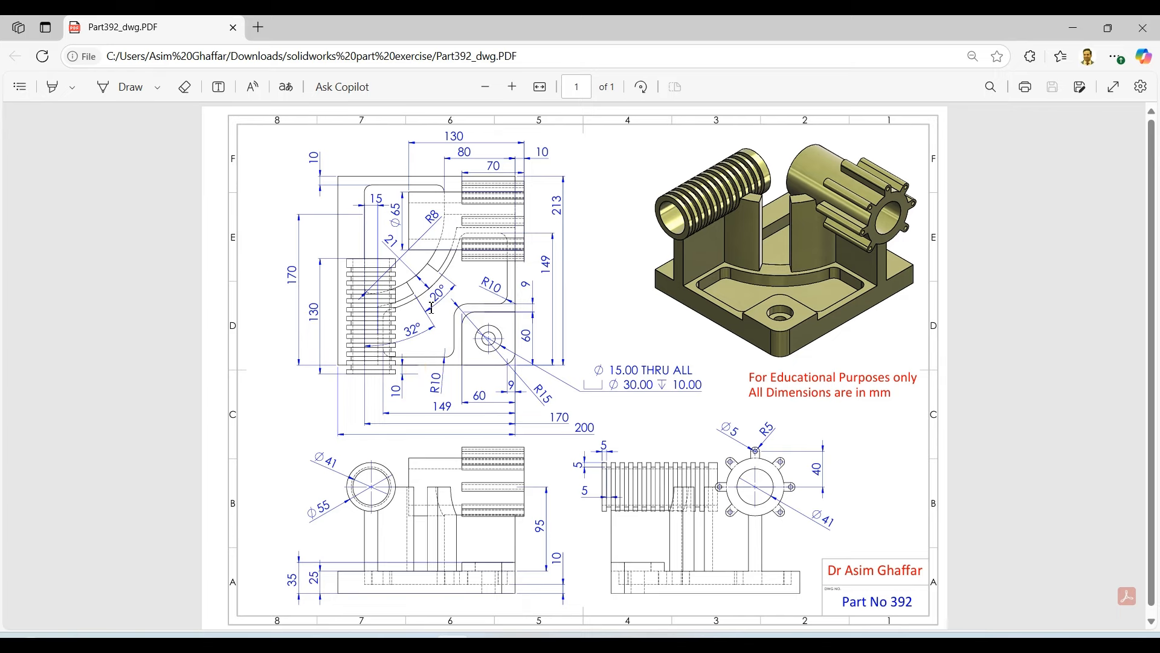
click(1073, 27)
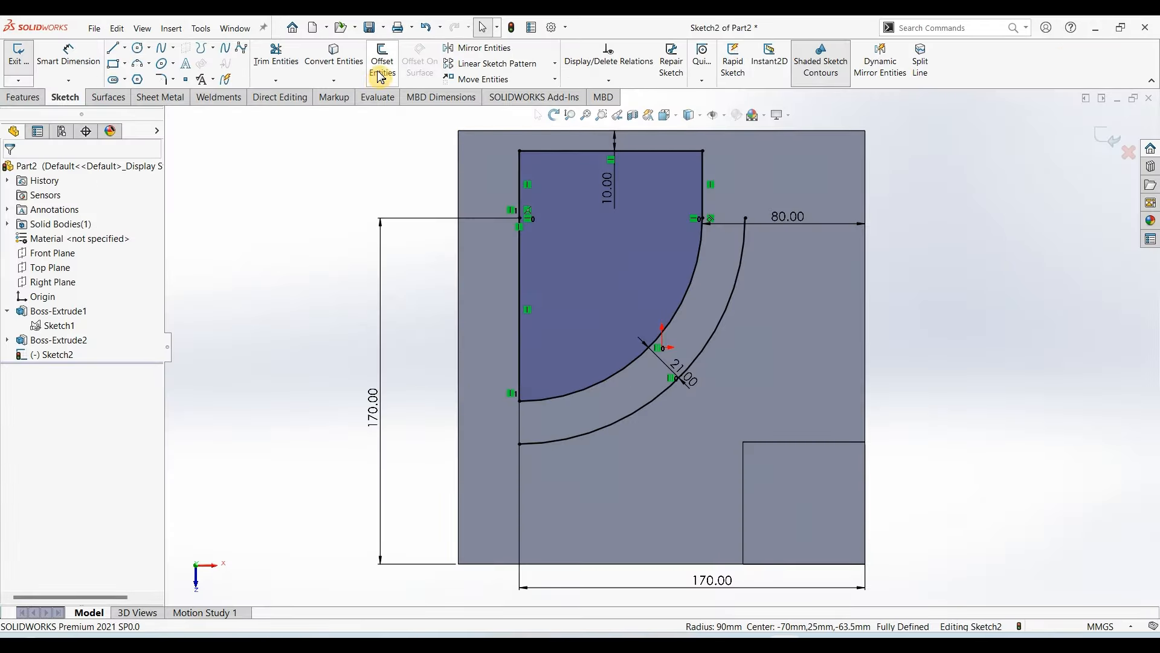
click(382, 60)
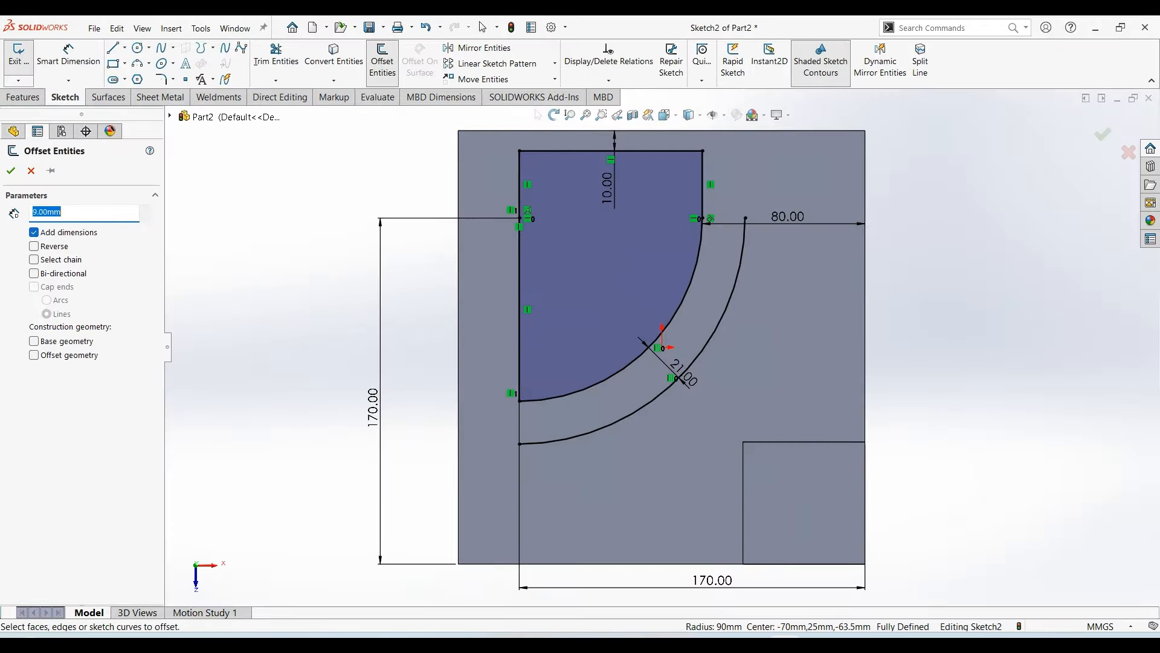
click(865, 281)
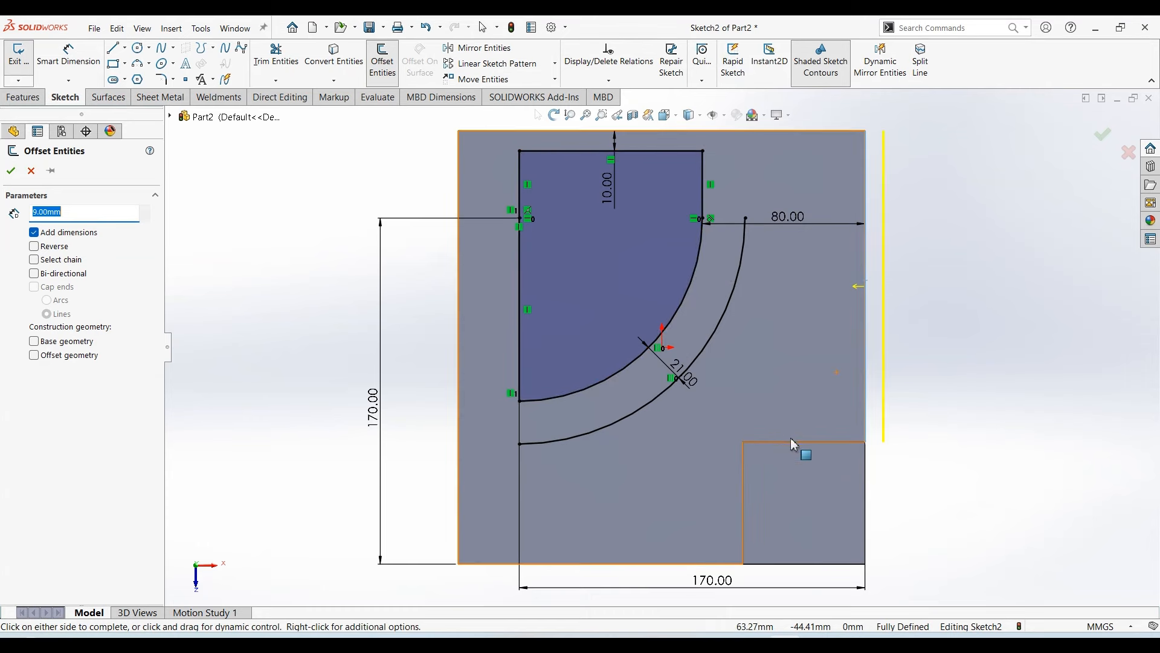
click(34, 246)
click(808, 442)
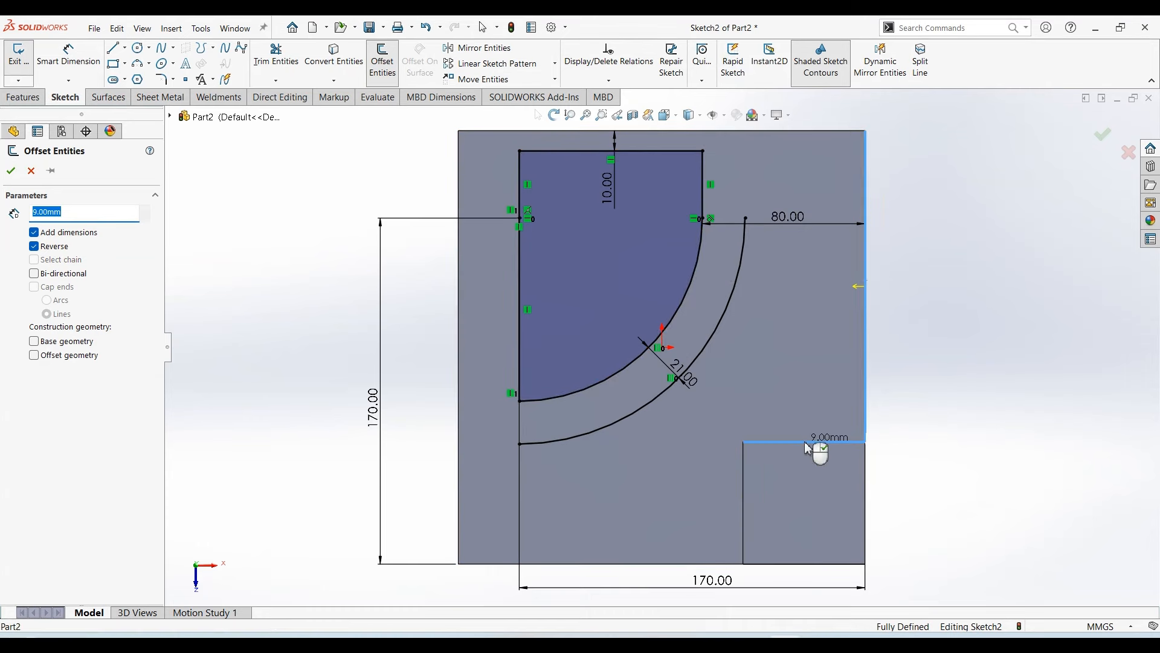
click(743, 480)
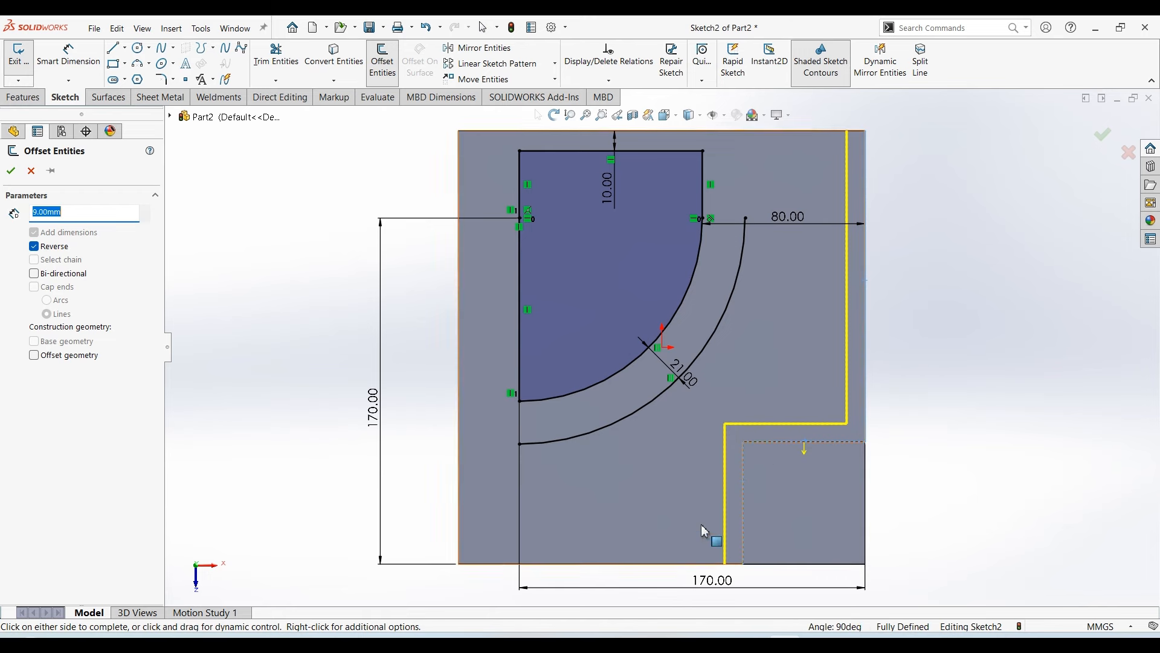
click(628, 565)
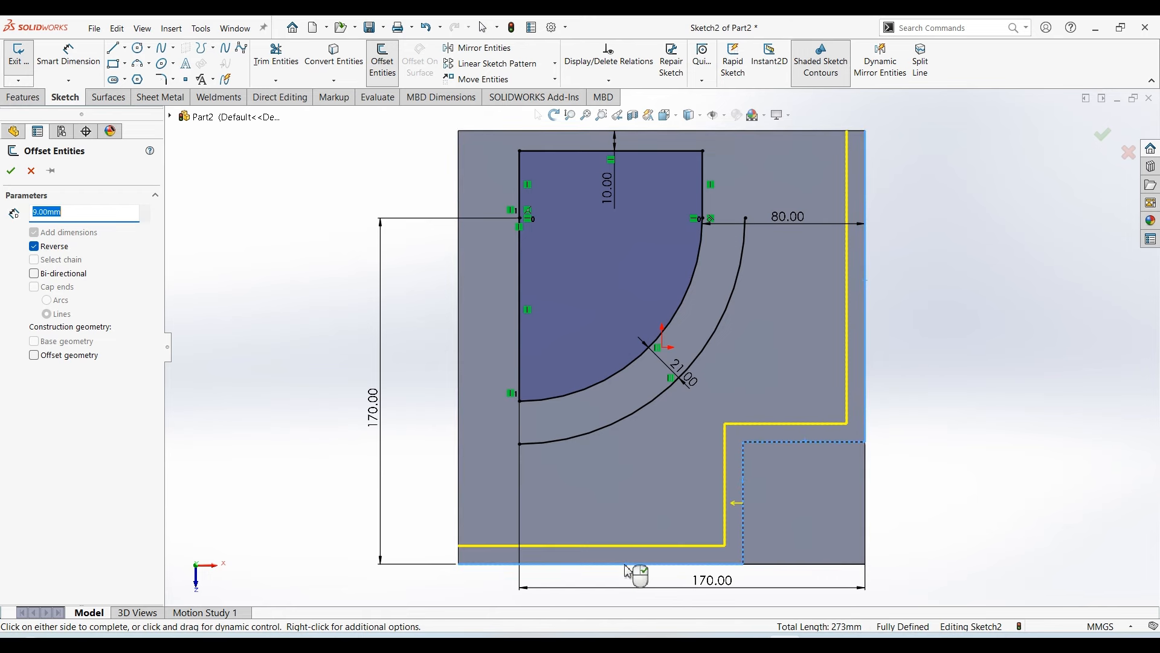
click(11, 172)
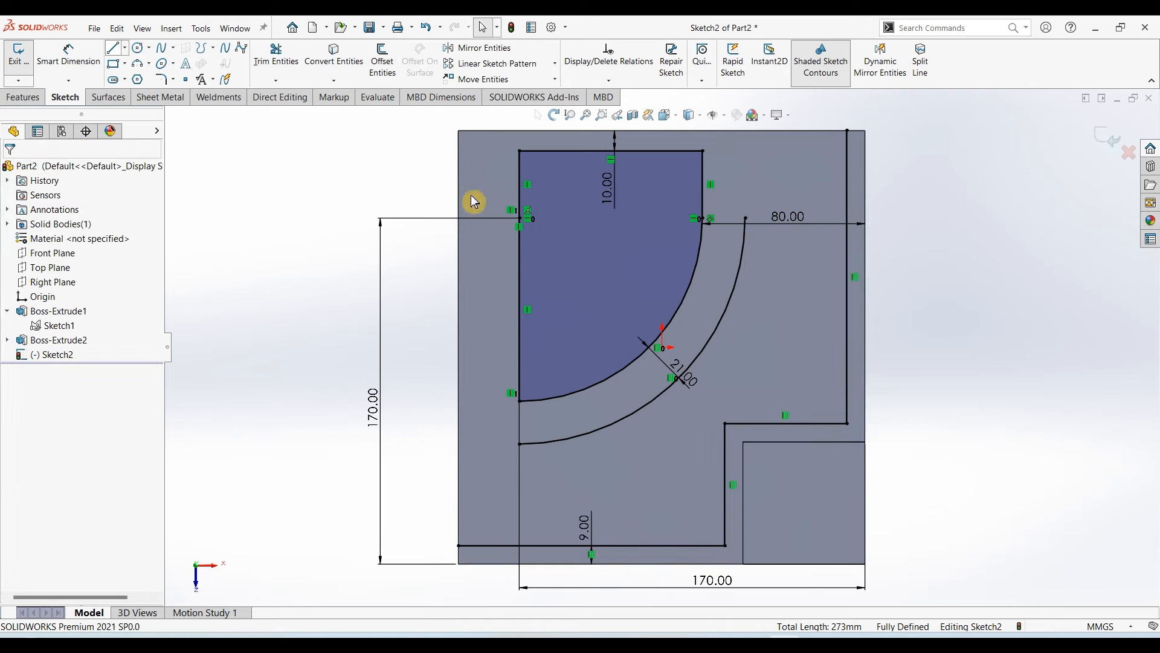
Sketch a horizontal line from the outer arc across the right offset line, and a vertical line about 66 mm long from the arc past the bottom offset line
key(l)
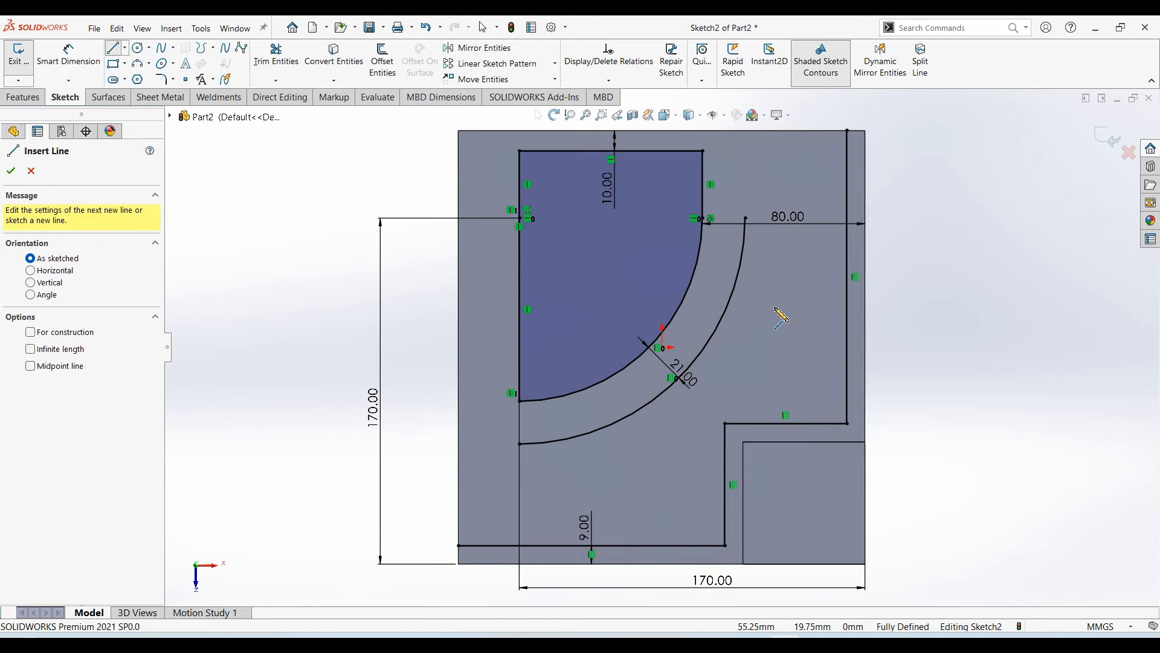
click(731, 240)
click(856, 240)
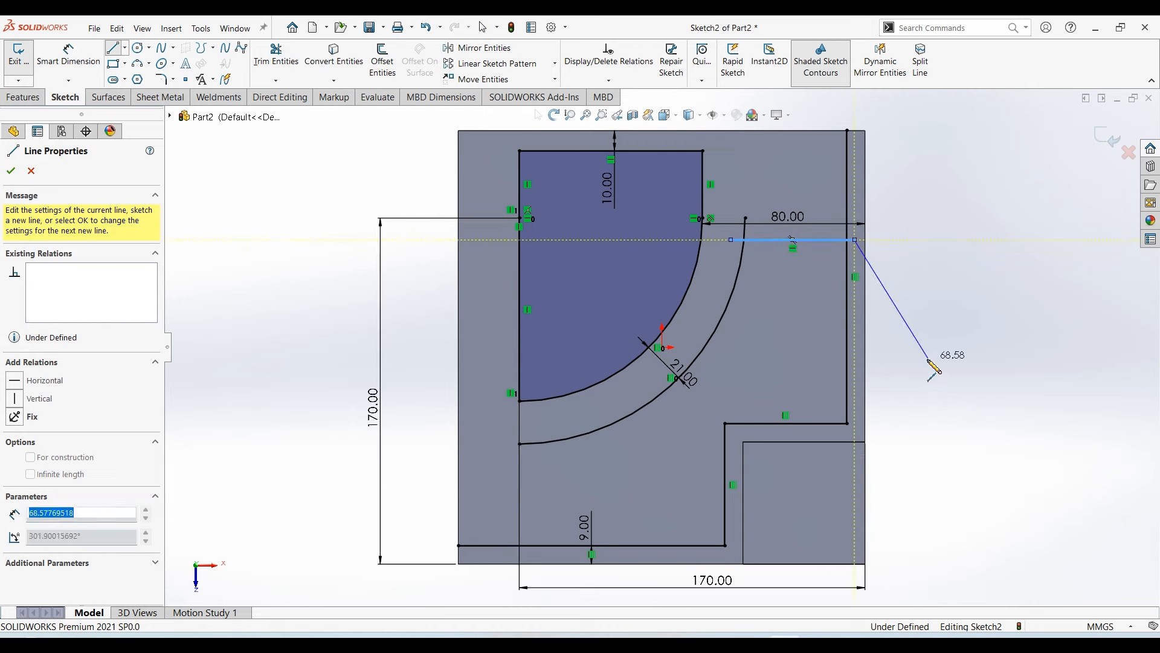
key(Escape)
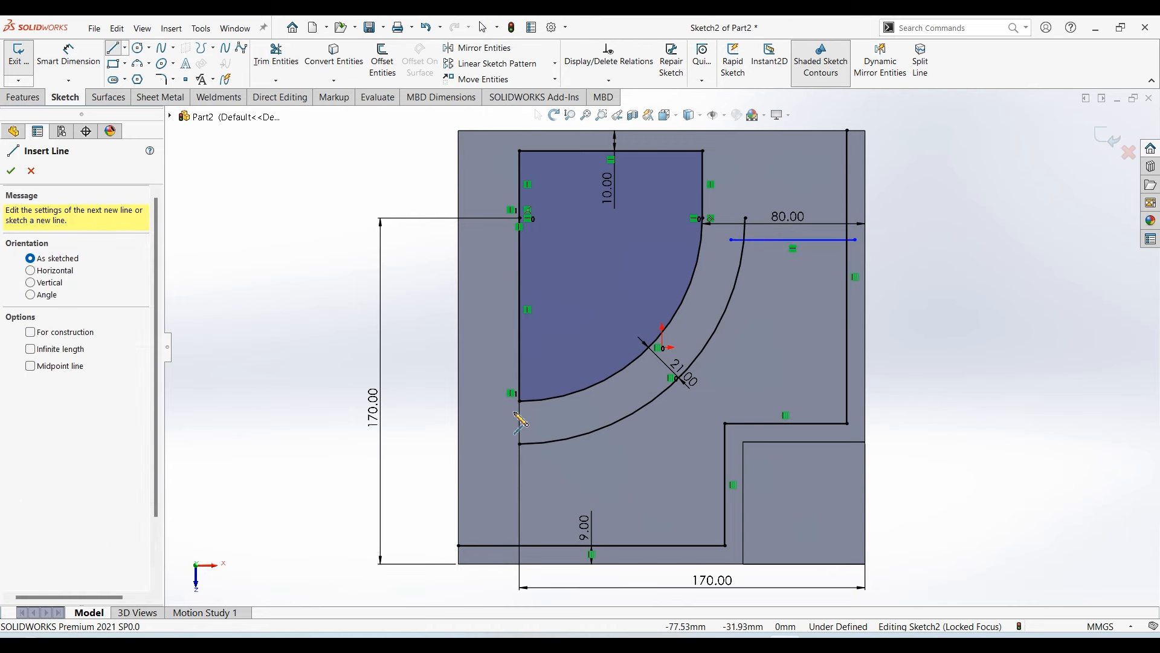
click(549, 426)
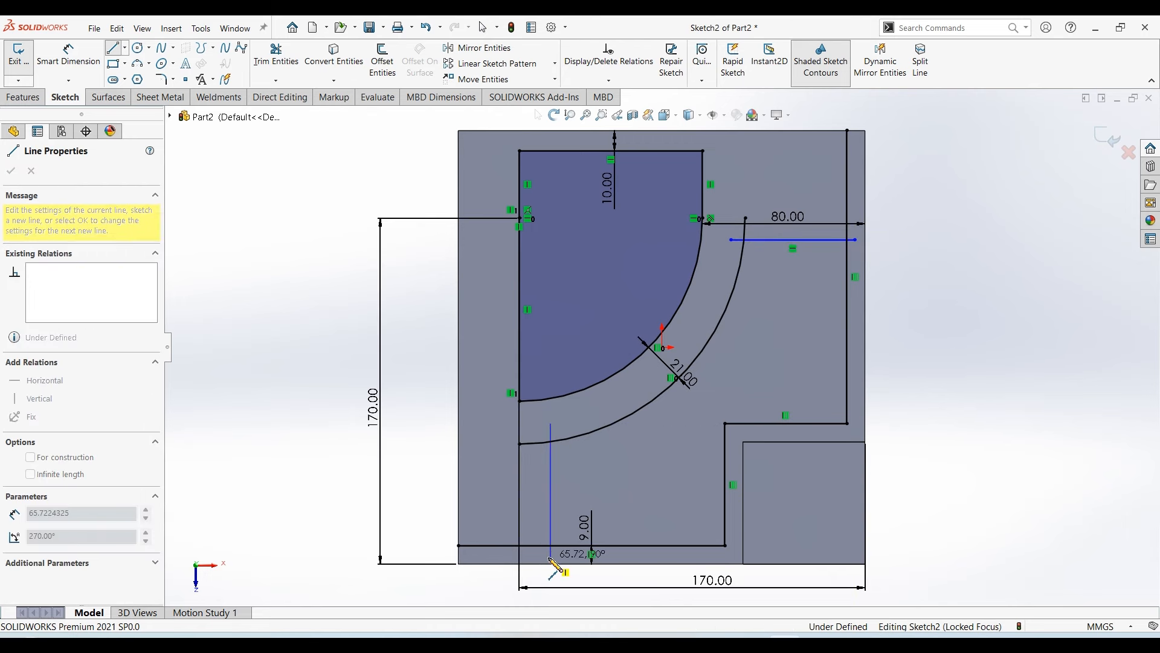
click(550, 557)
key(Escape)
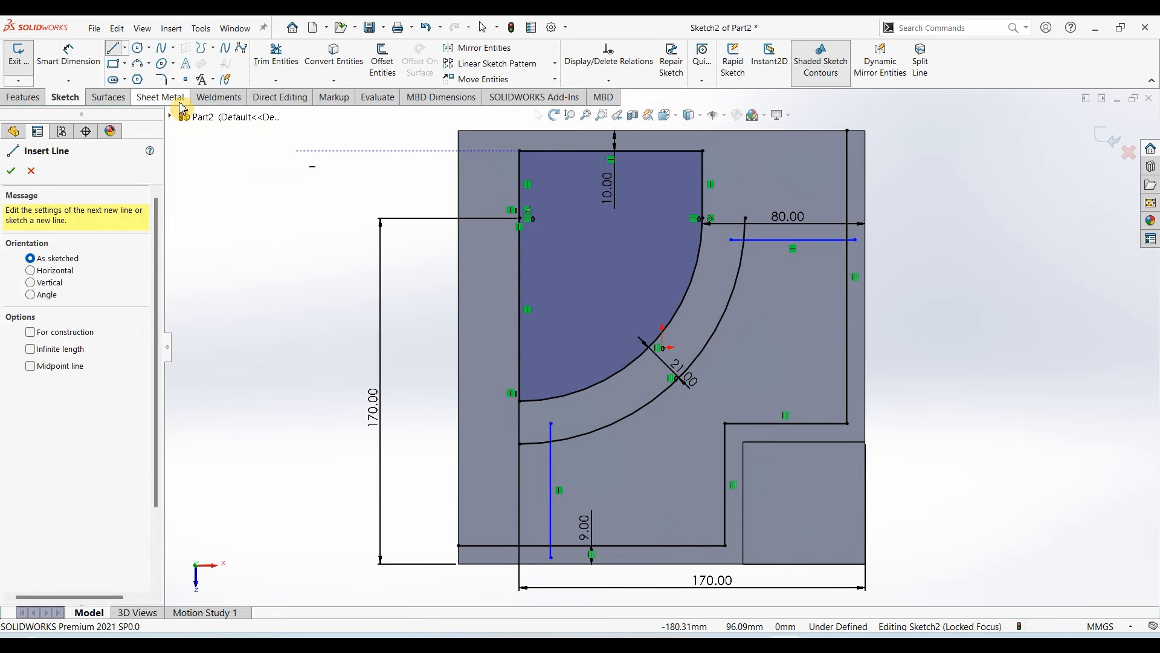
key(Escape)
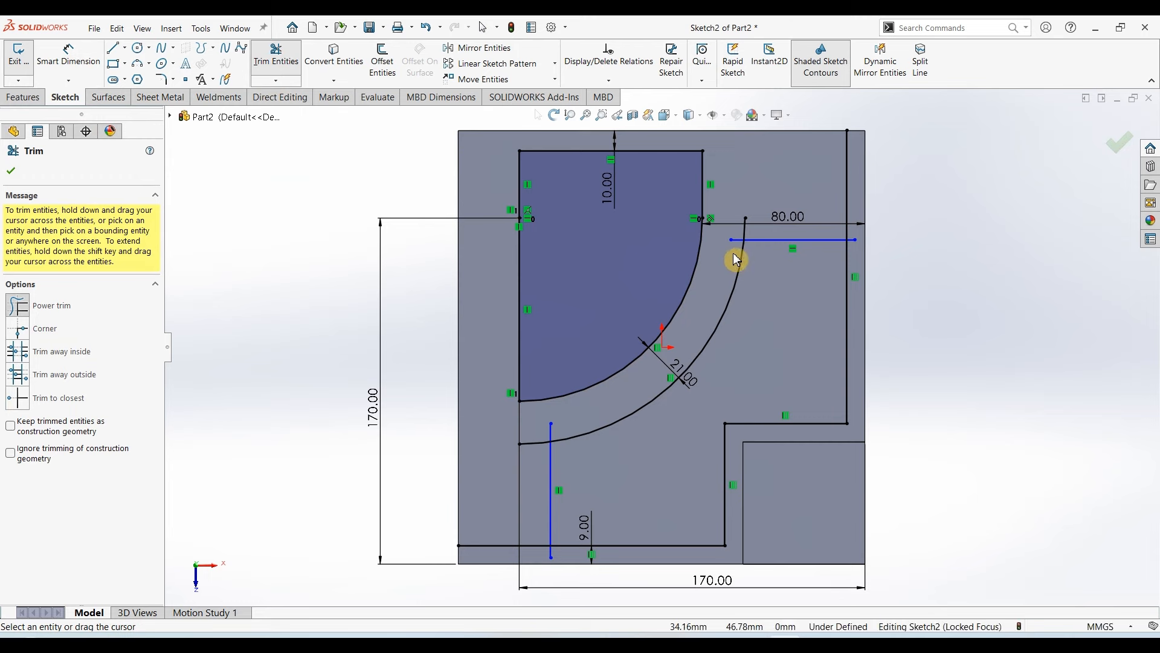
Trim the overhanging ends of the lines, outer arc and offset edges to leave a closed second profile
mouse_move(763, 234)
mouse_down()
mouse_move(829, 218)
mouse_move(853, 241)
mouse_move(855, 269)
mouse_up()
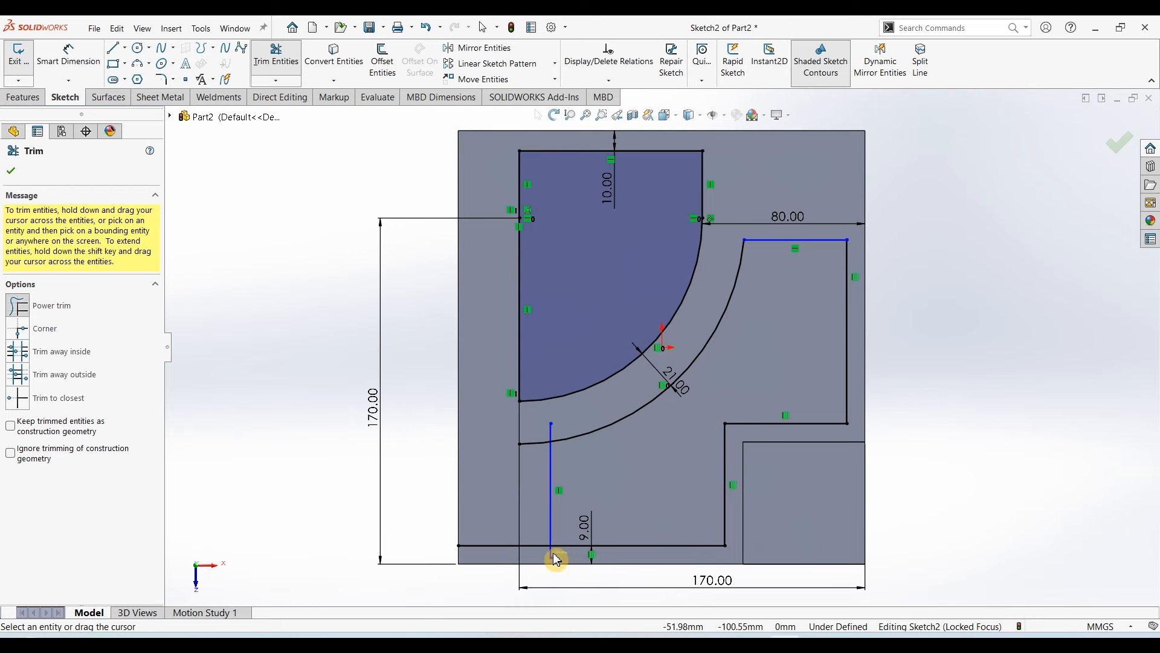
mouse_move(556, 559)
mouse_down()
mouse_move(536, 518)
mouse_move(541, 440)
mouse_move(567, 429)
mouse_up()
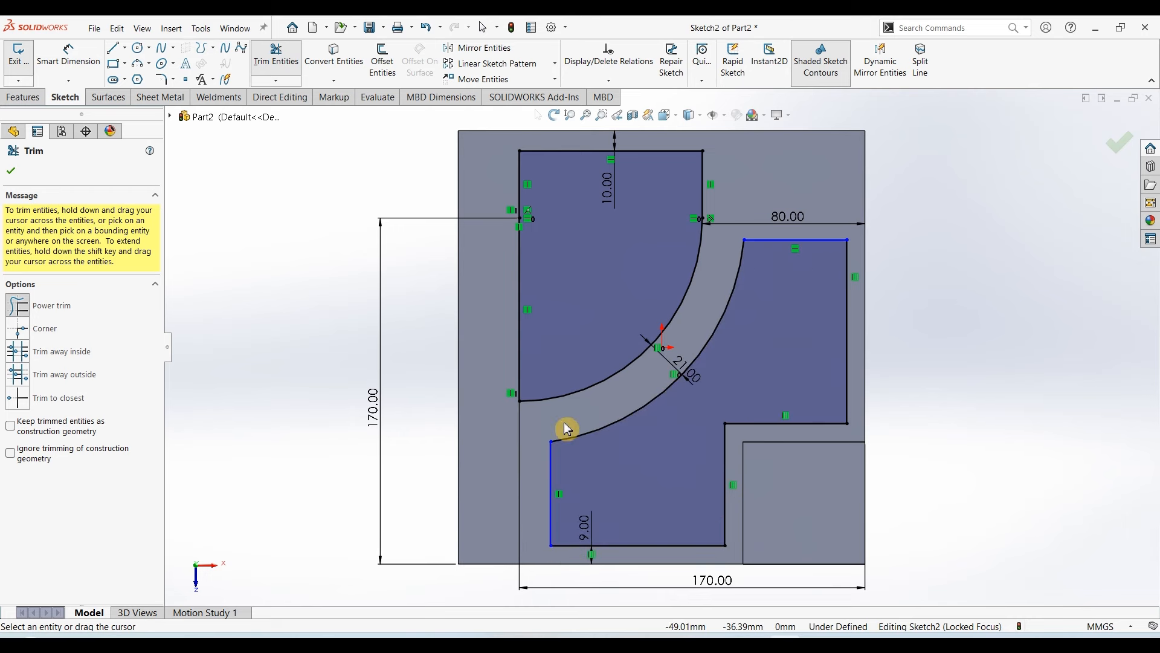
click(10, 170)
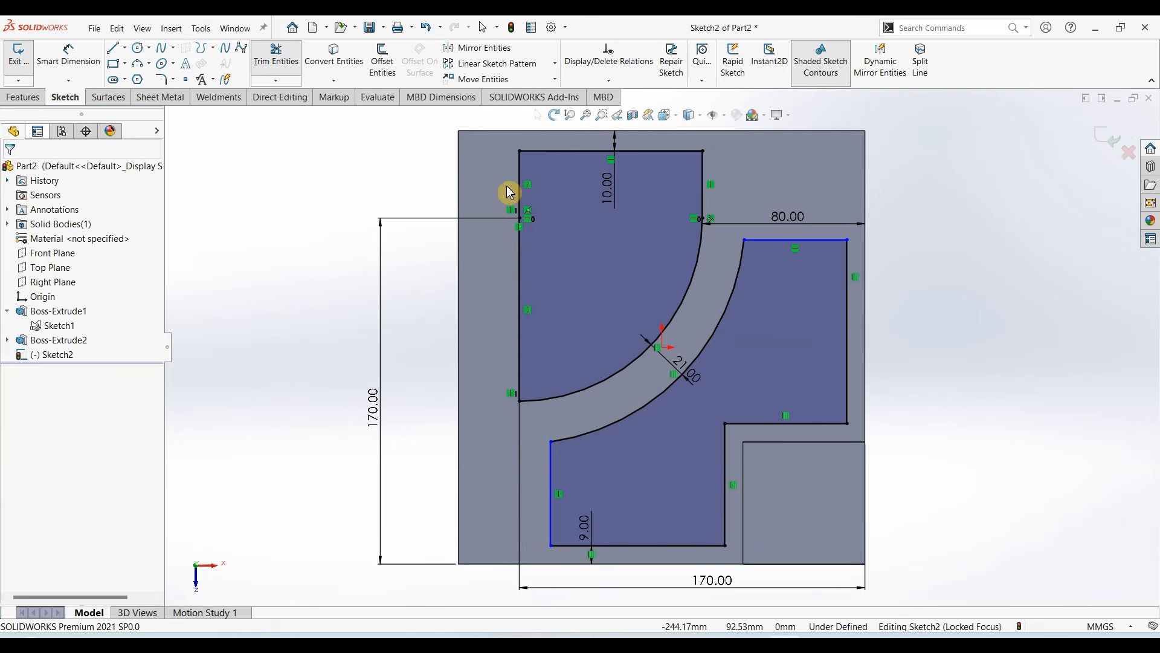
Dimension the second profile's top line 149 mm from the base plate's bottom edge
click(74, 64)
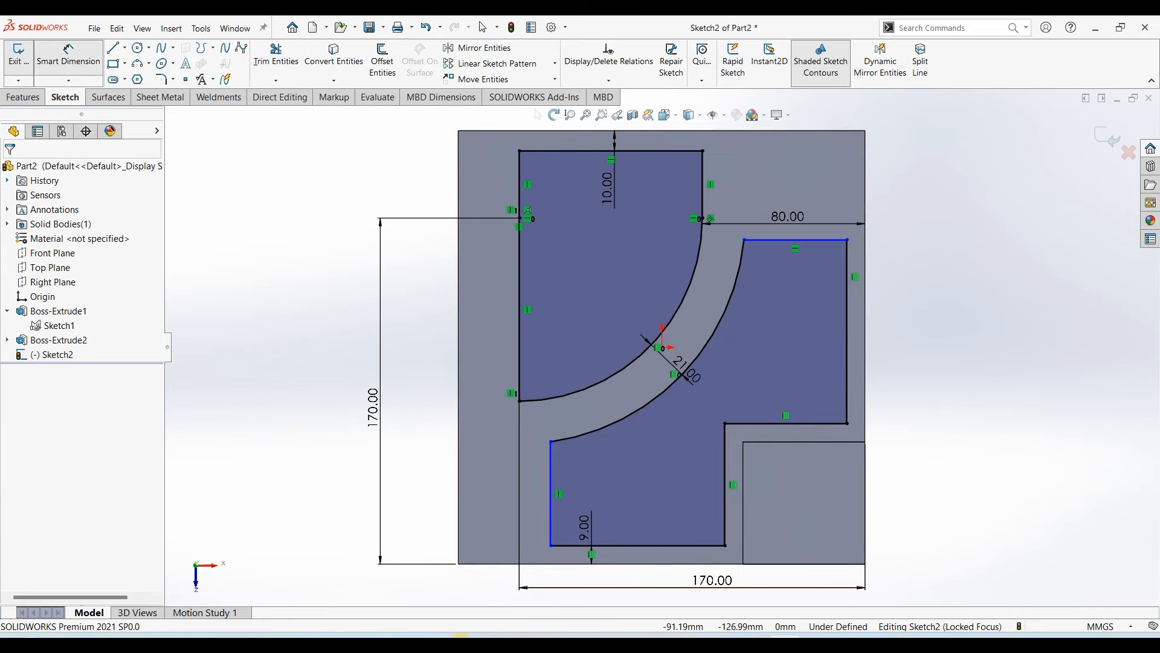
click(463, 638)
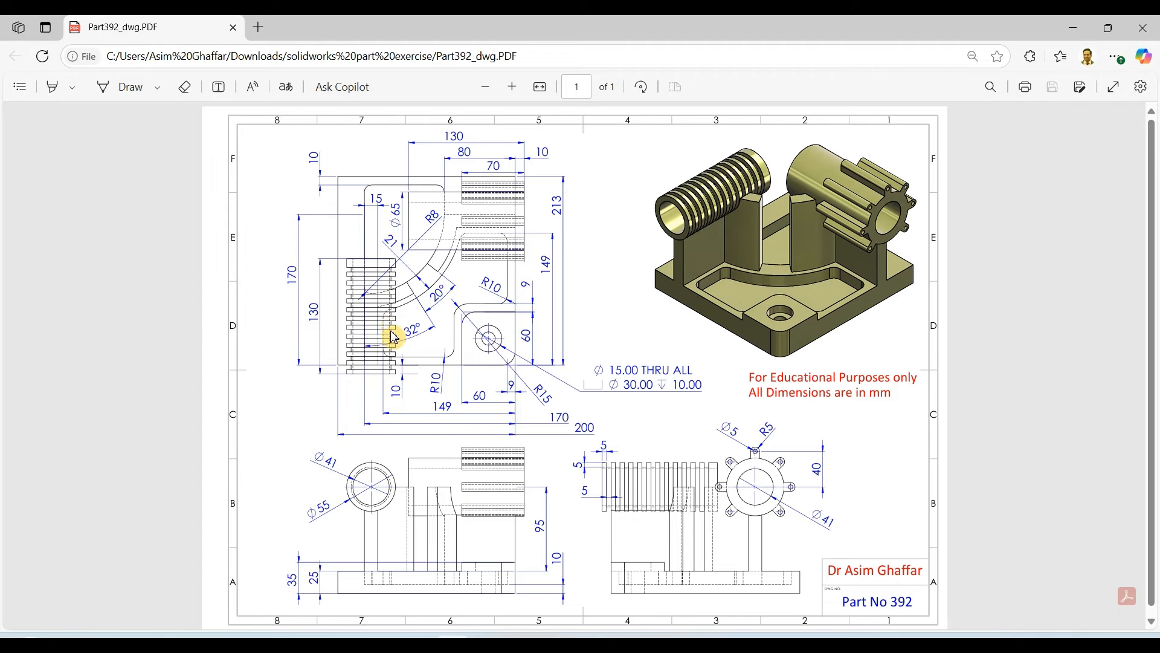
click(1073, 27)
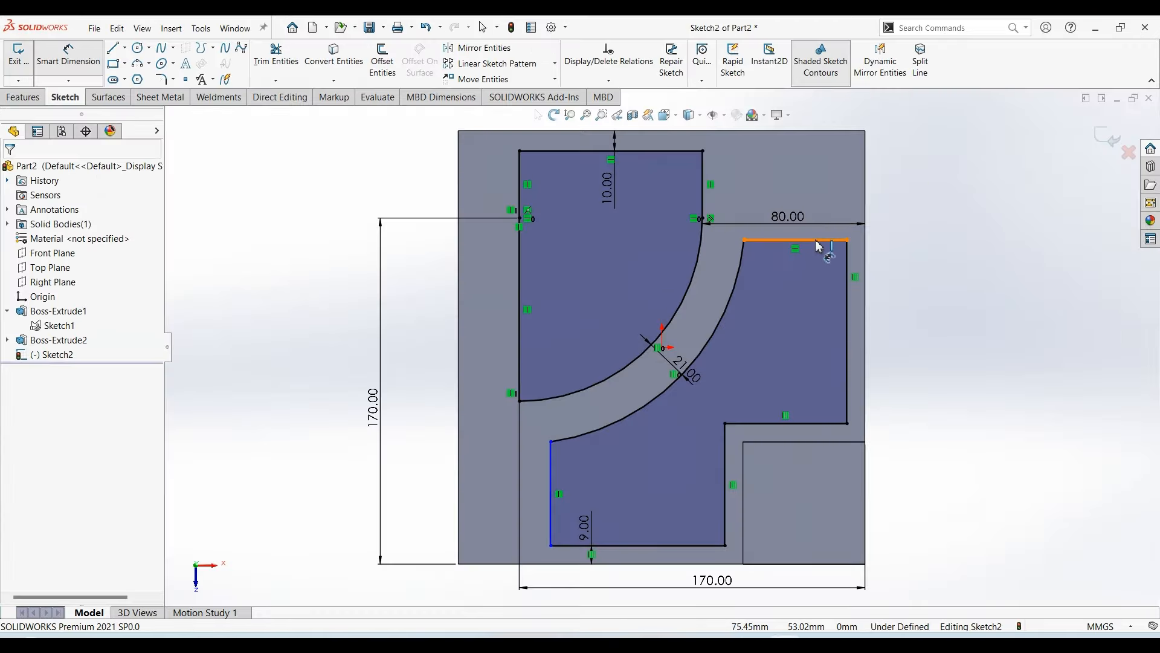
click(694, 564)
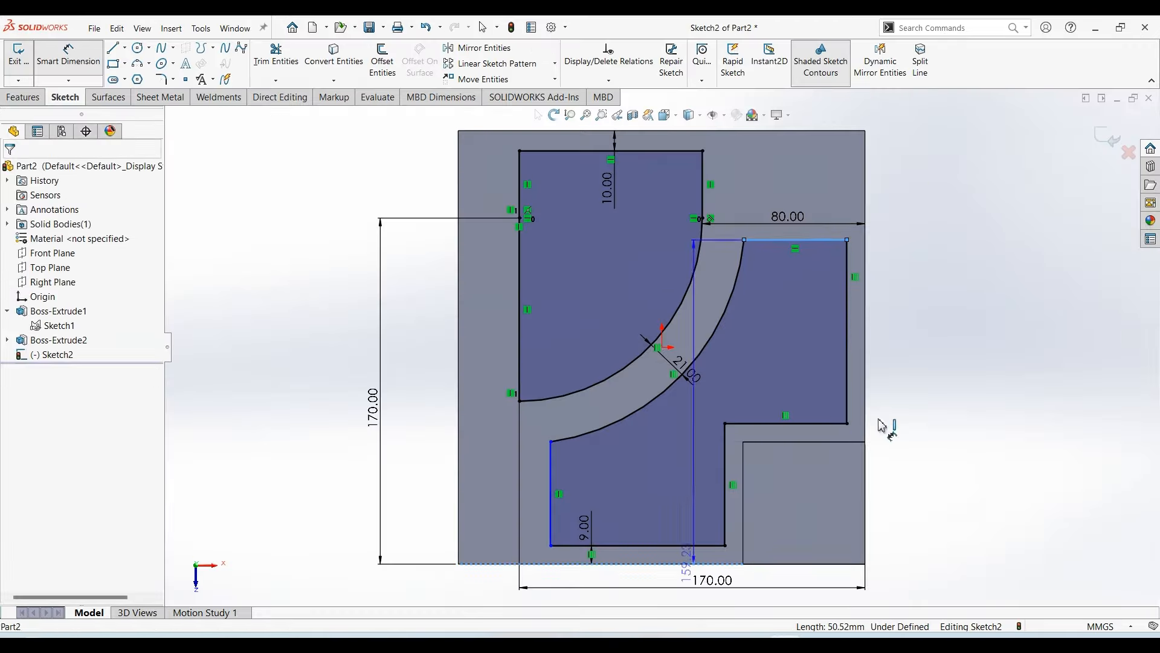
click(935, 404)
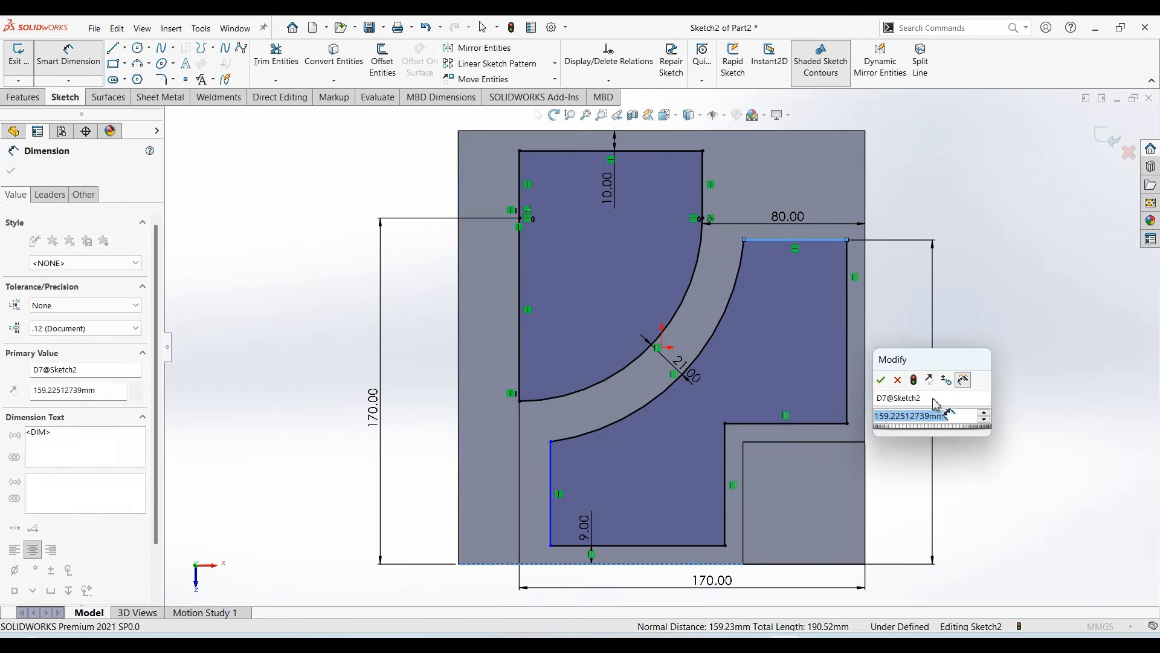
text(149)
key(Return)
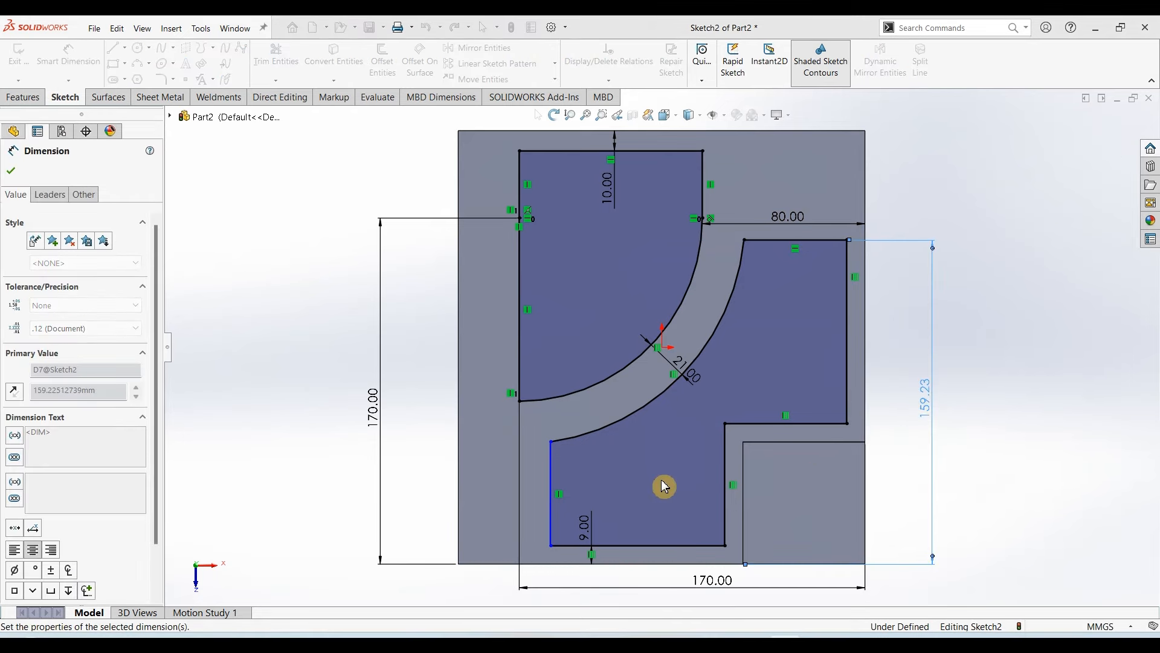
Dimension the second profile's left vertical line 149 mm from the base plate's right edge
click(551, 487)
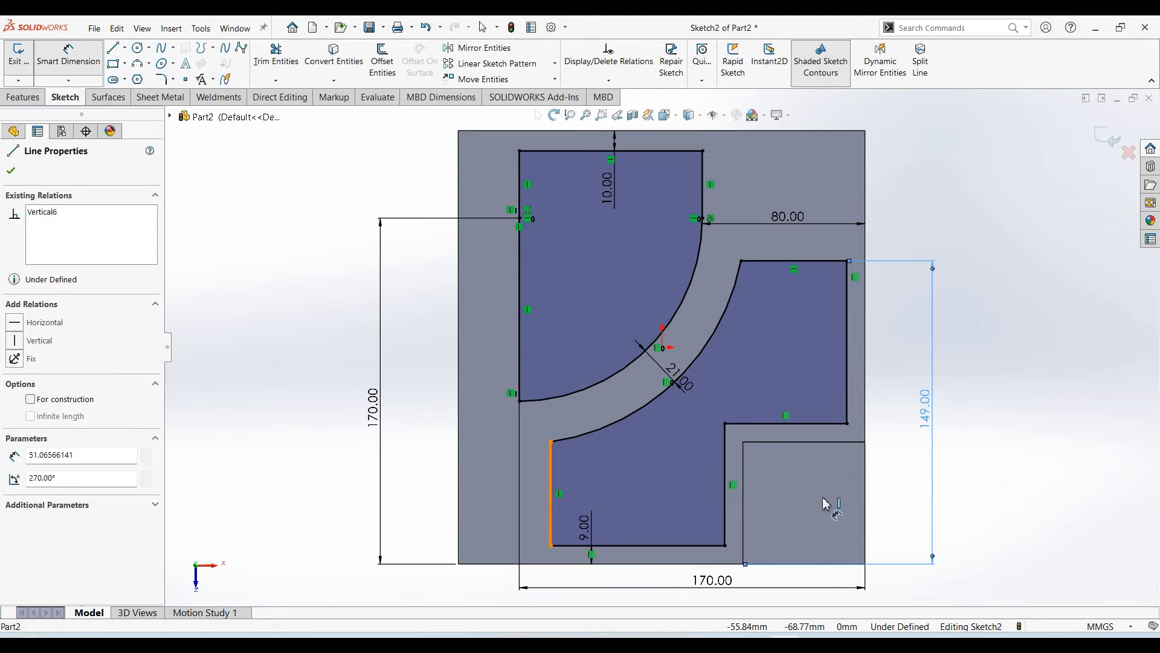
click(867, 506)
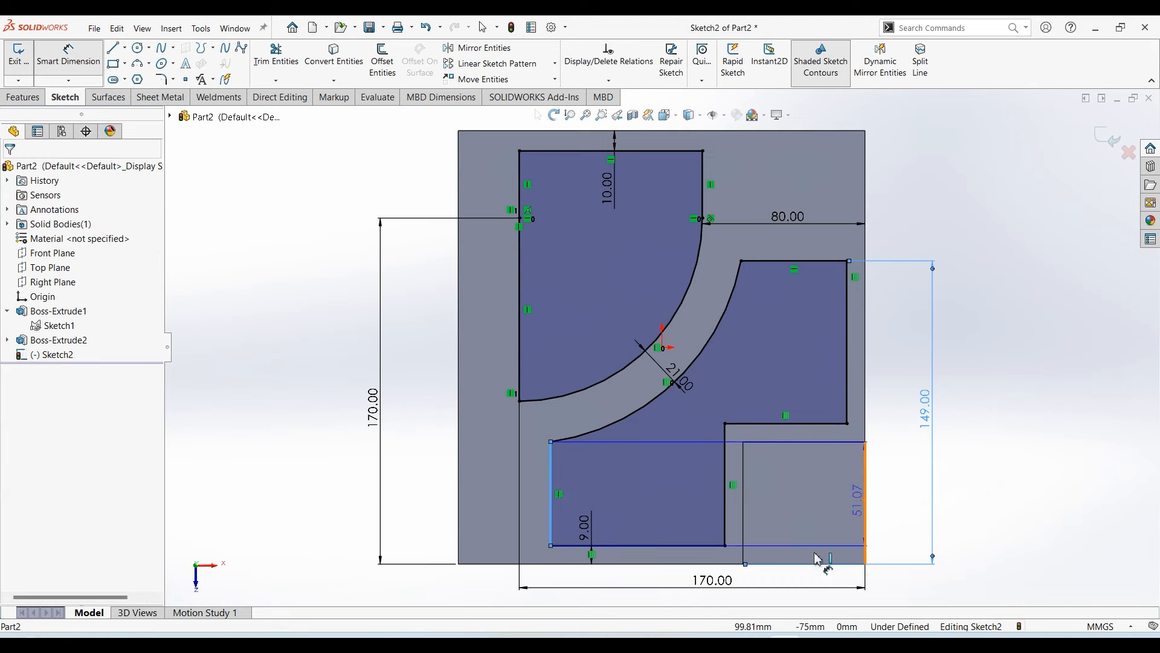
click(696, 603)
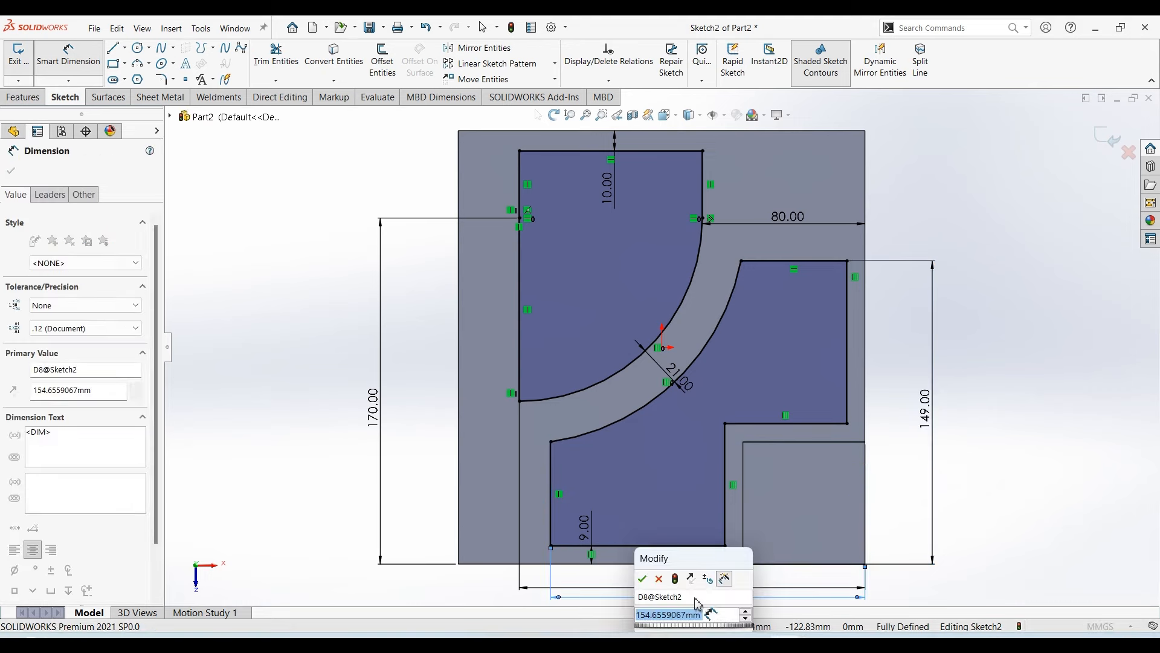
text(149)
key(Return)
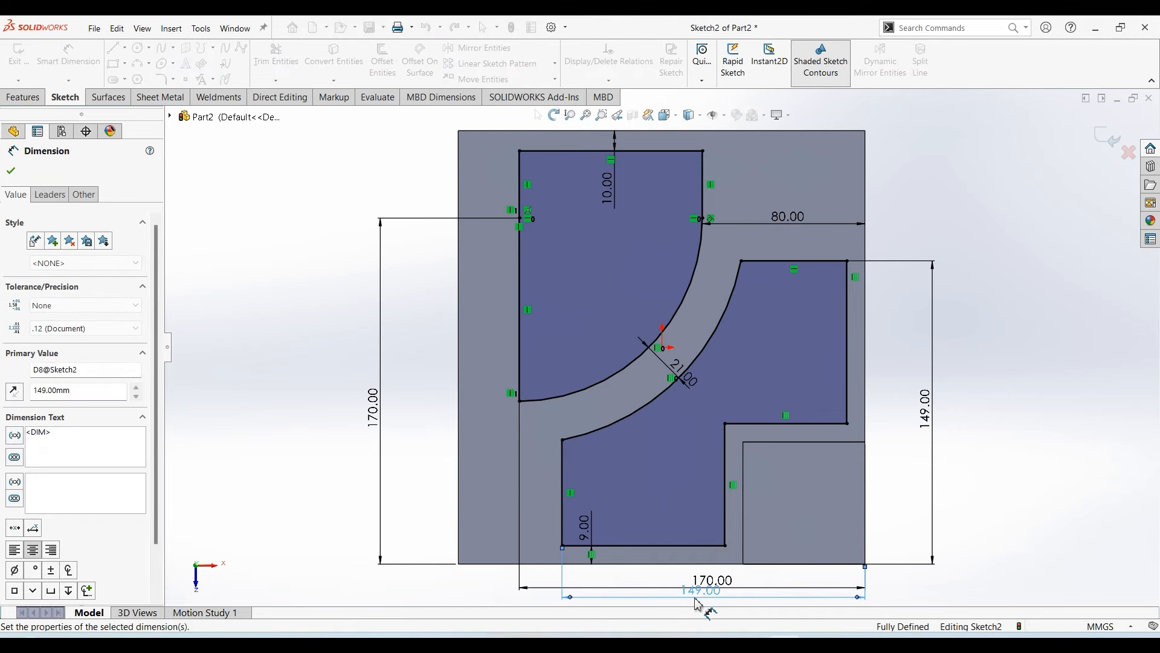
click(20, 174)
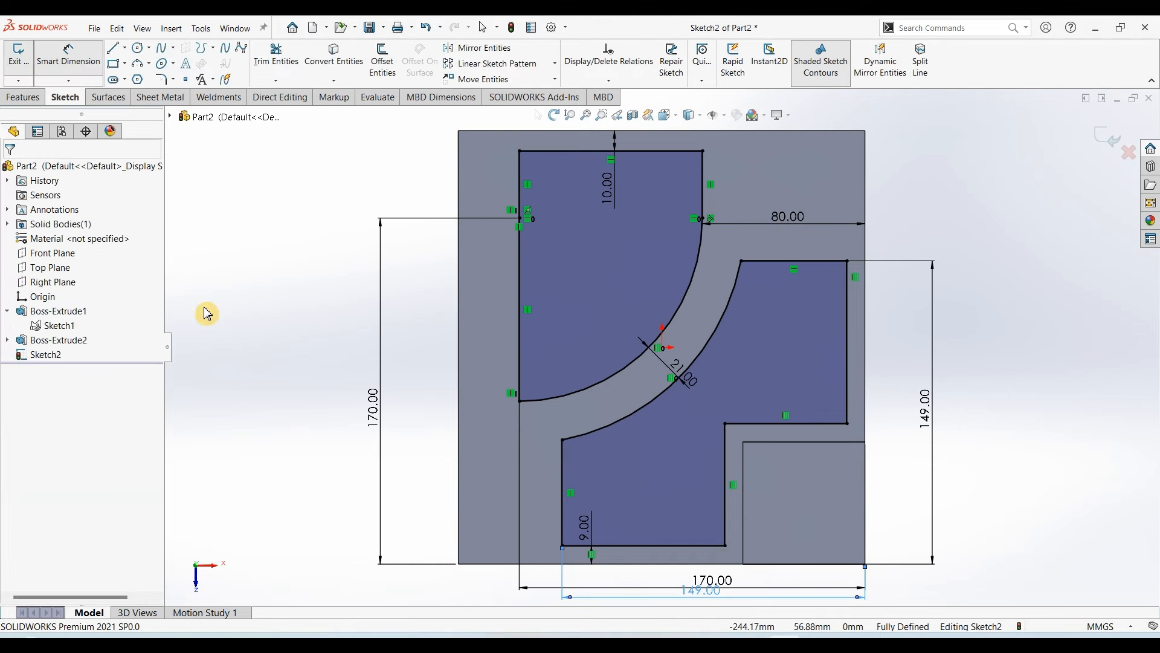
key(Escape)
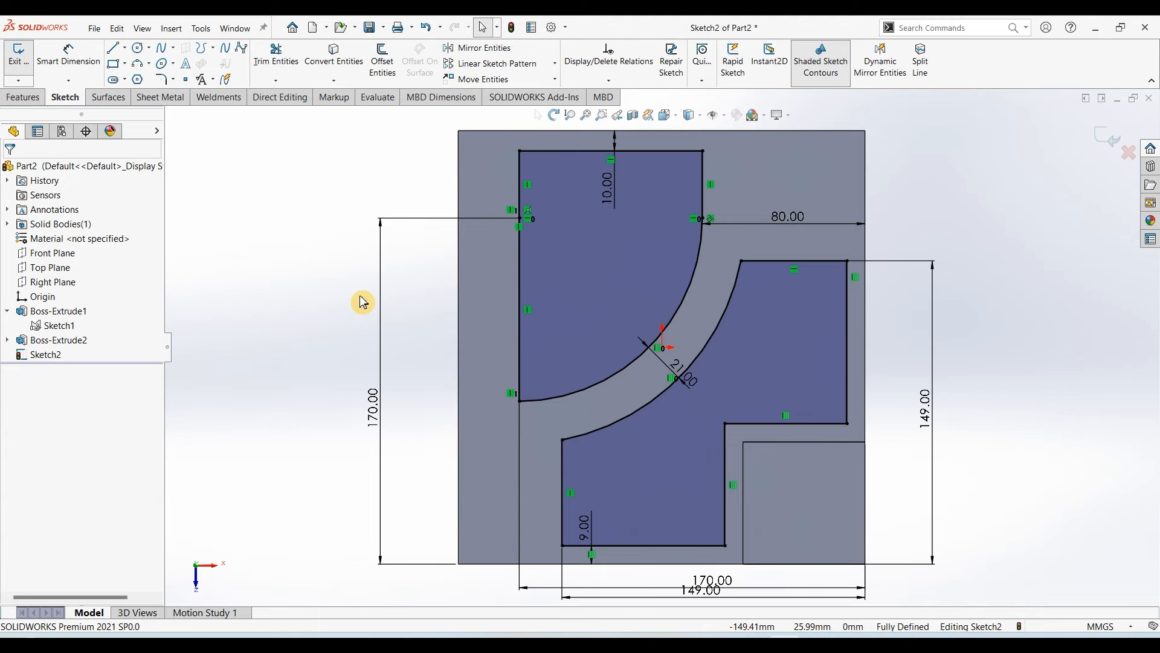
Check the pocket depth on the PDF drawing and cut-extrude both closed profiles 15 mm deep into the base plate
key(alt+Tab)
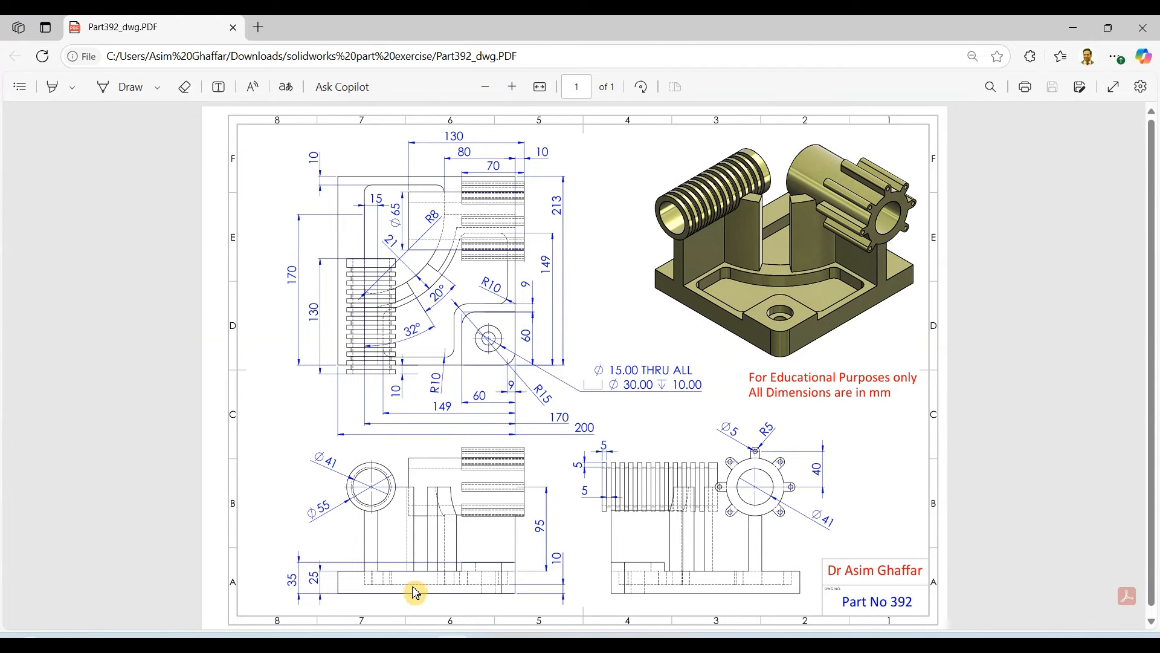
click(1073, 28)
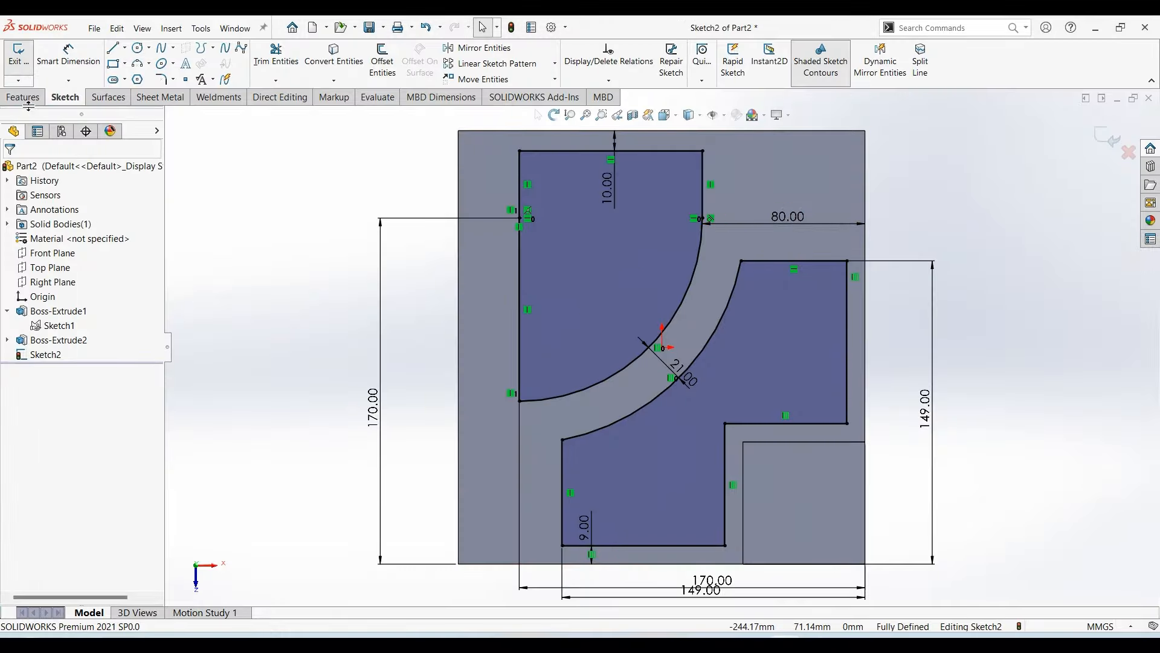
click(23, 98)
click(208, 60)
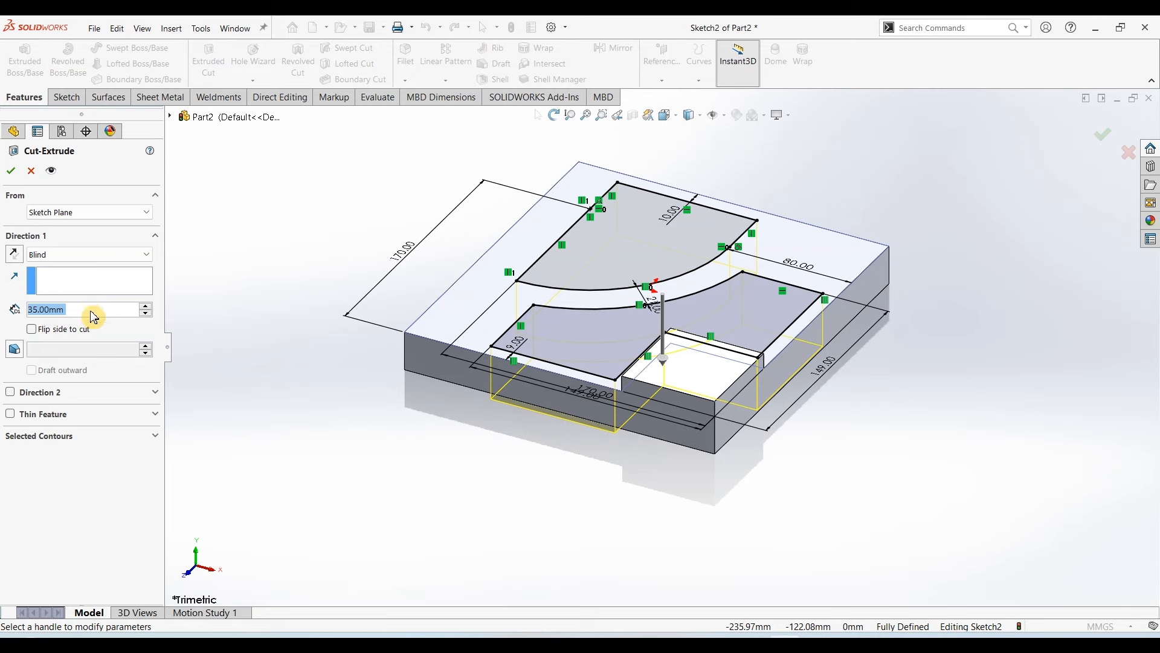
text(15)
key(Return)
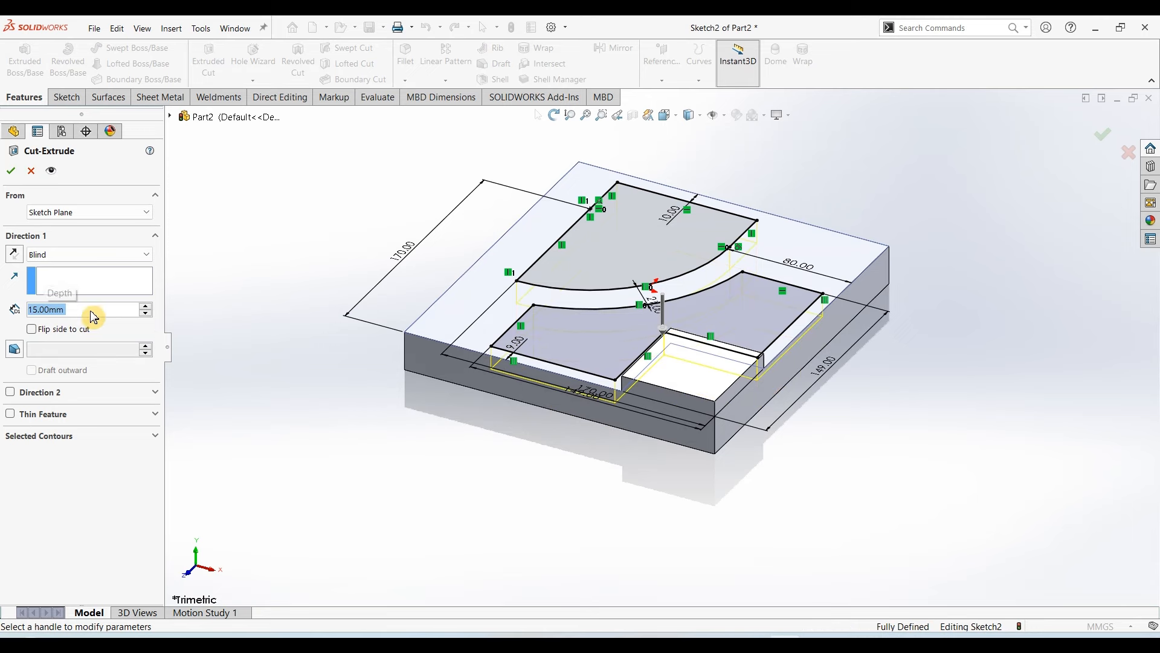
click(11, 171)
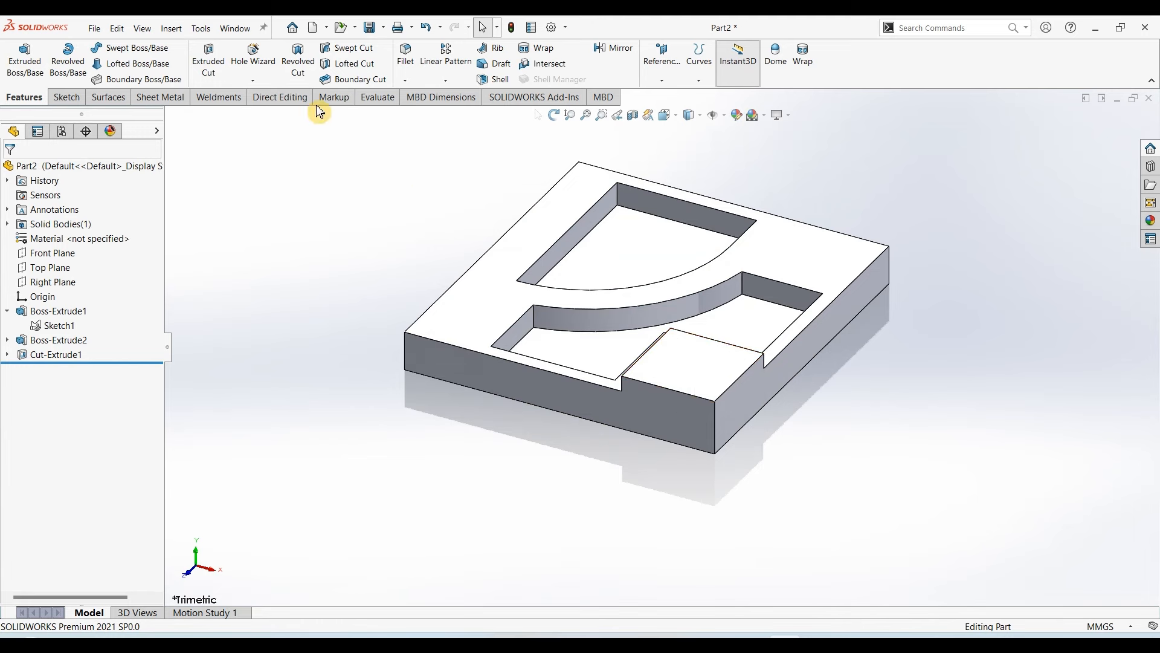
Specify a counterbored Hole Wizard hole, 15 mm in diameter through all, with a 30 mm counterbore 10 mm deep, checking against the drawing
click(256, 65)
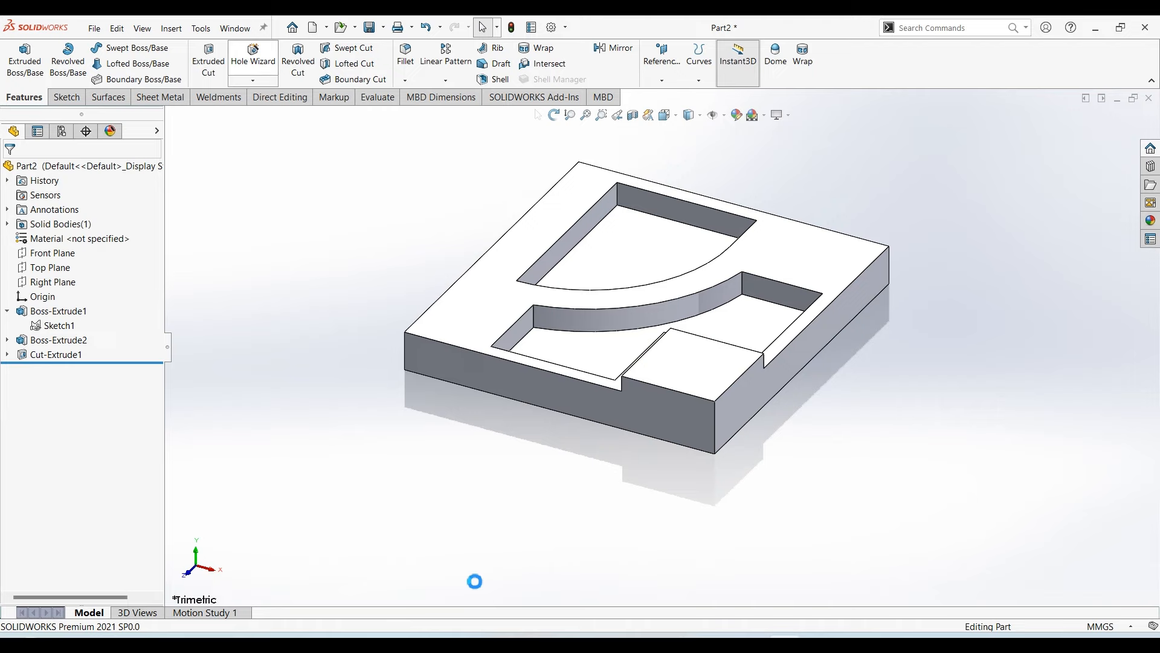
key(alt+Tab)
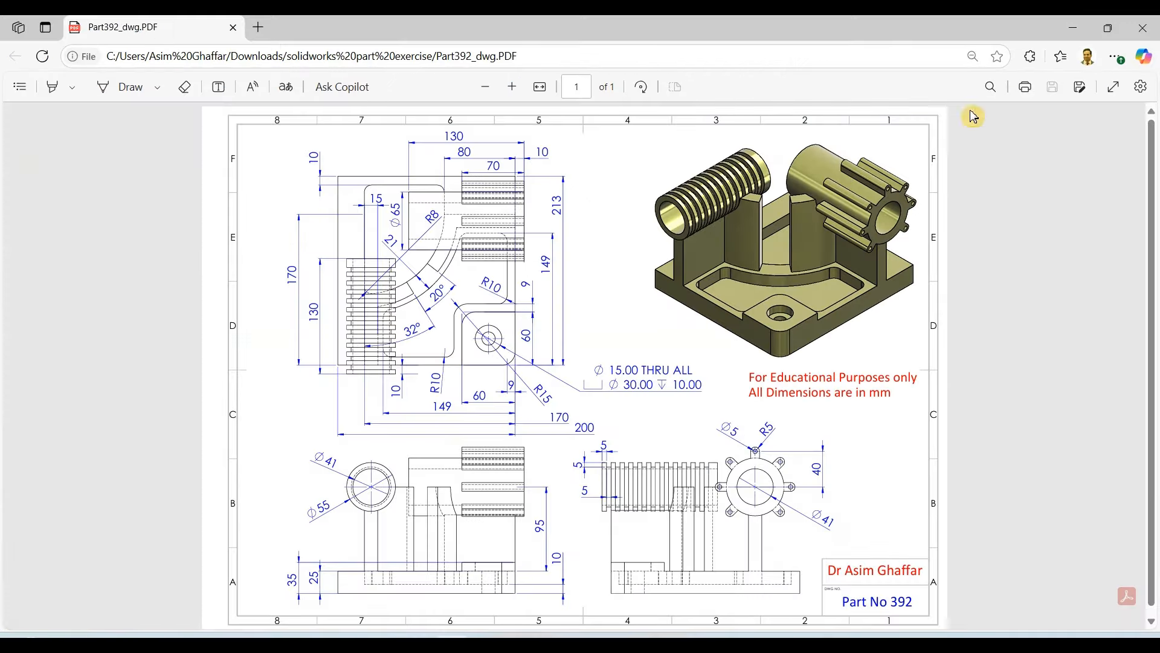
key(alt+Tab)
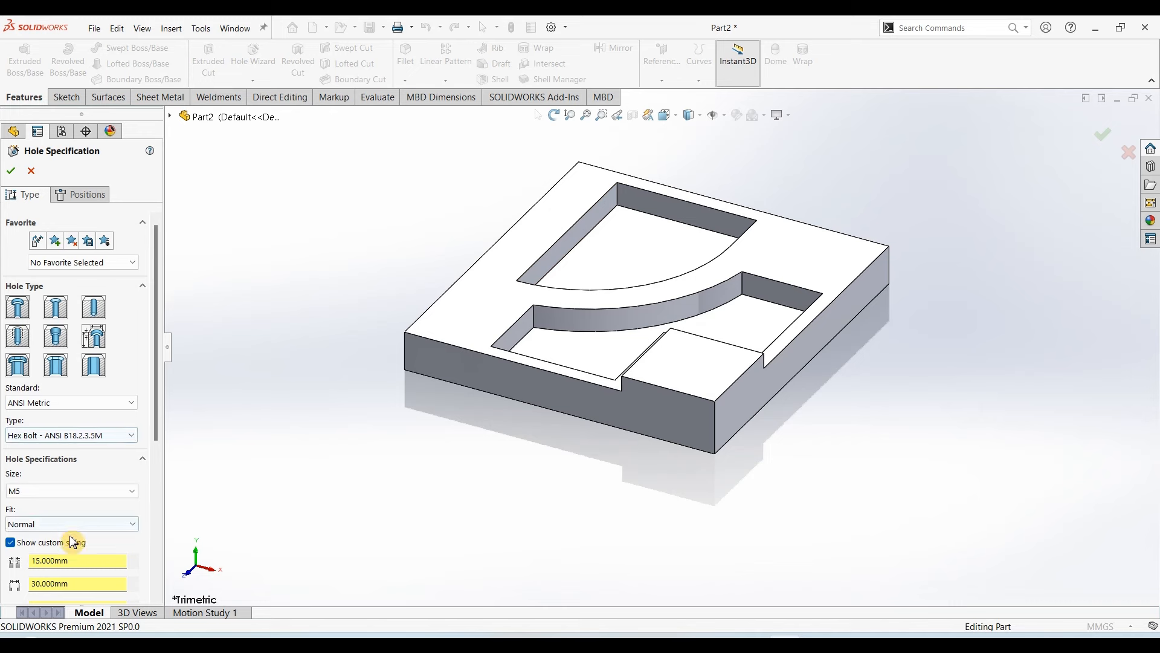
drag(157, 380, 157, 492)
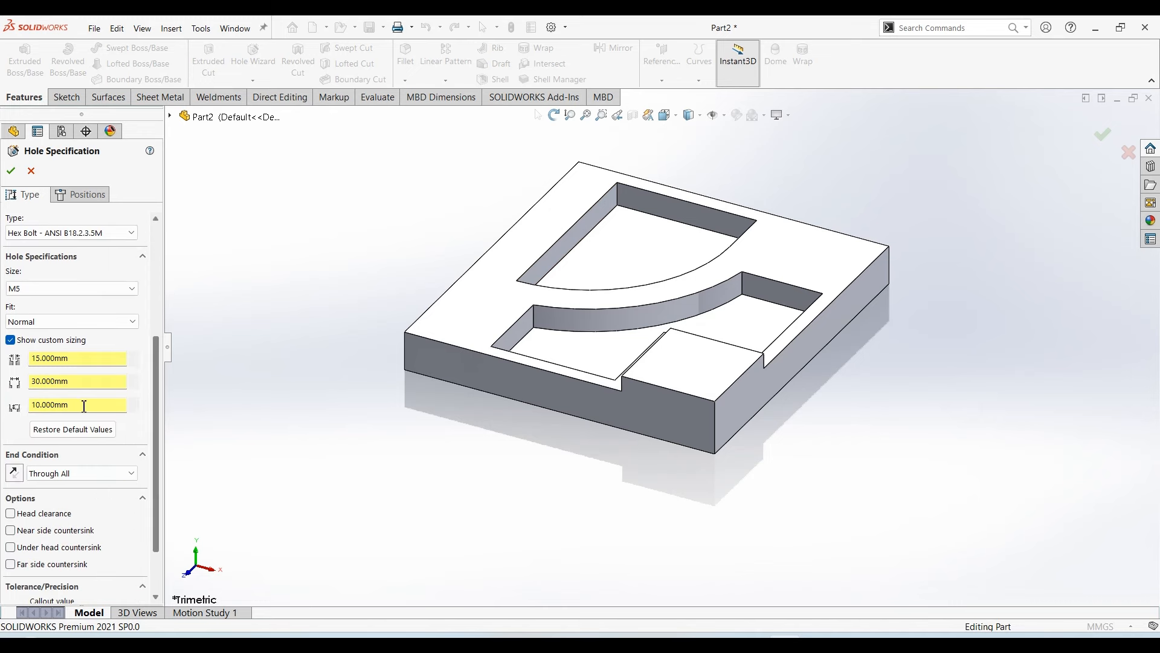
click(85, 194)
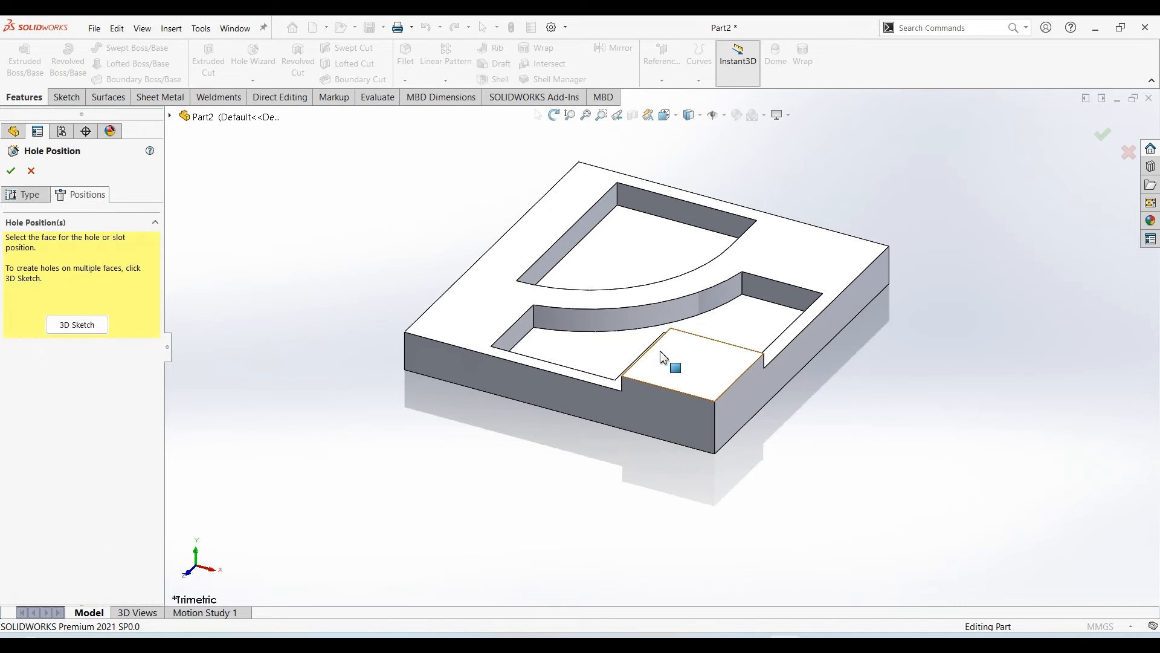
Place the counterbored hole near the middle of the raised square pad's top face
click(672, 364)
click(455, 644)
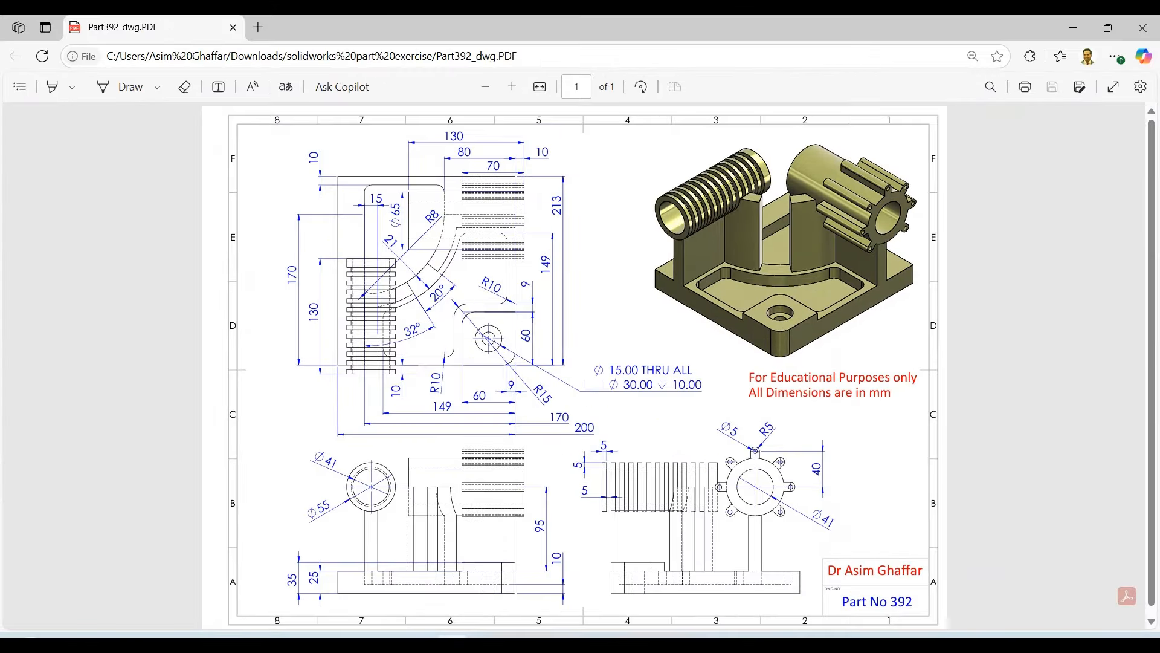
click(454, 644)
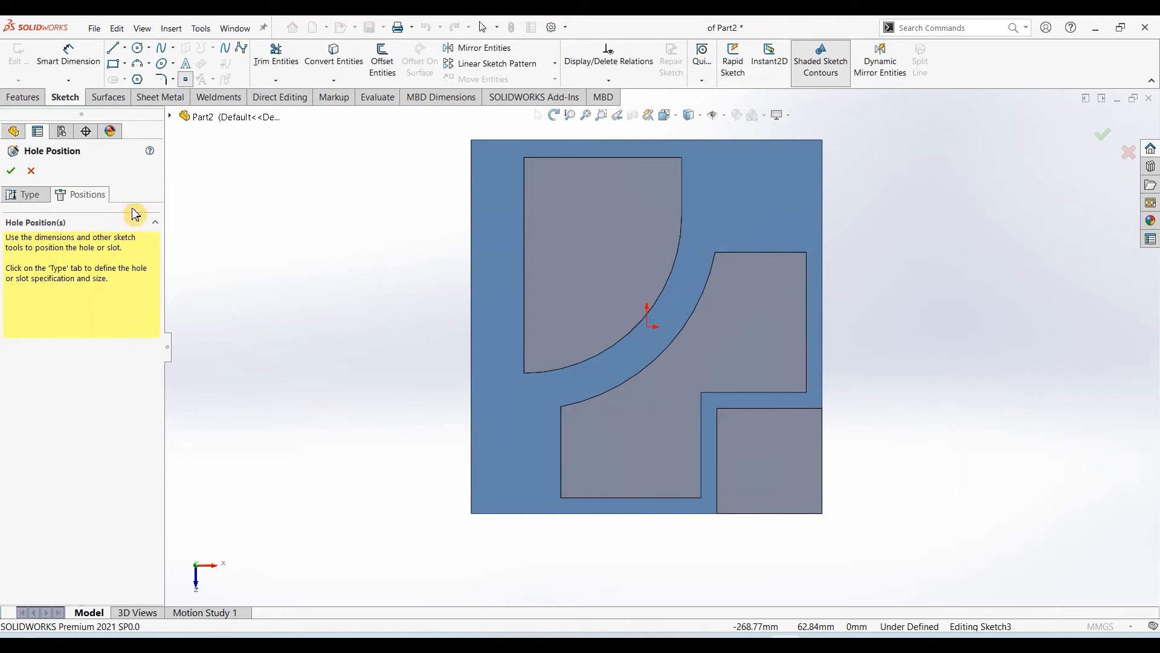
click(772, 461)
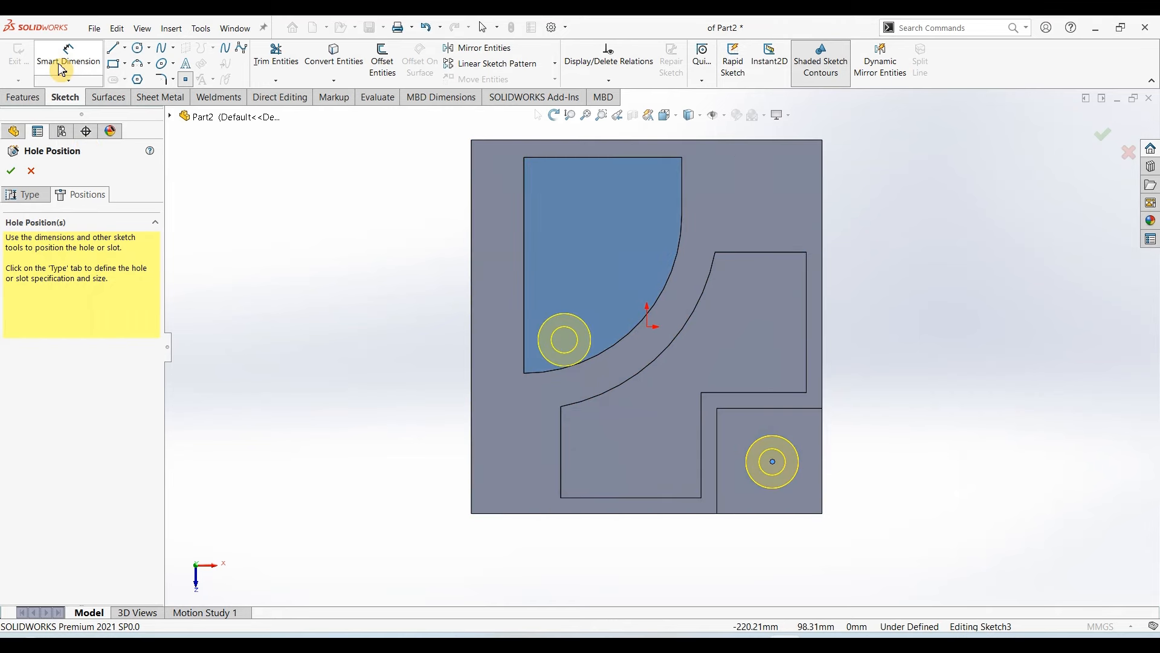
Dimension the hole centre 30 mm from the pad's right edge
click(62, 70)
click(772, 461)
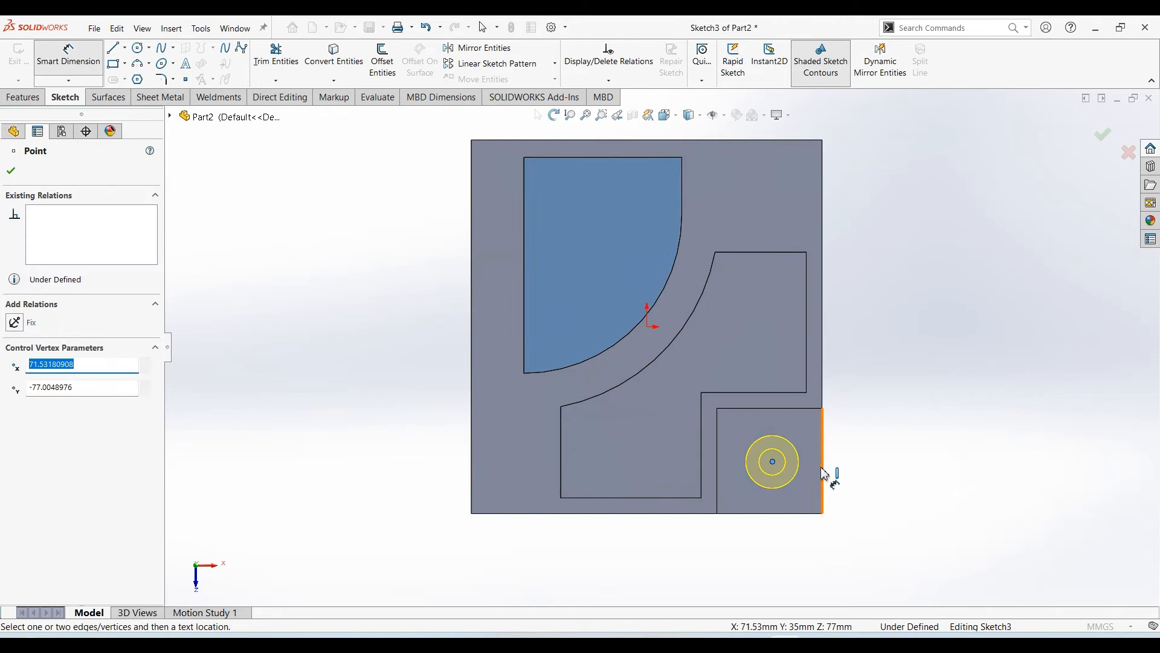
click(822, 474)
click(792, 544)
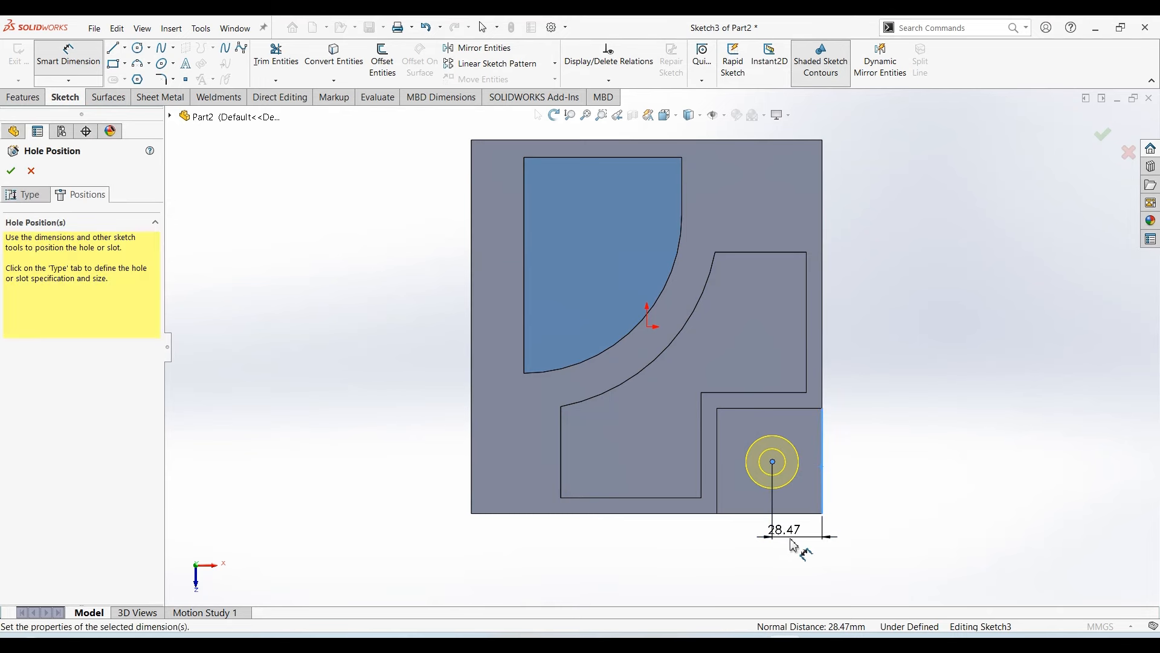
text(30)
key(Return)
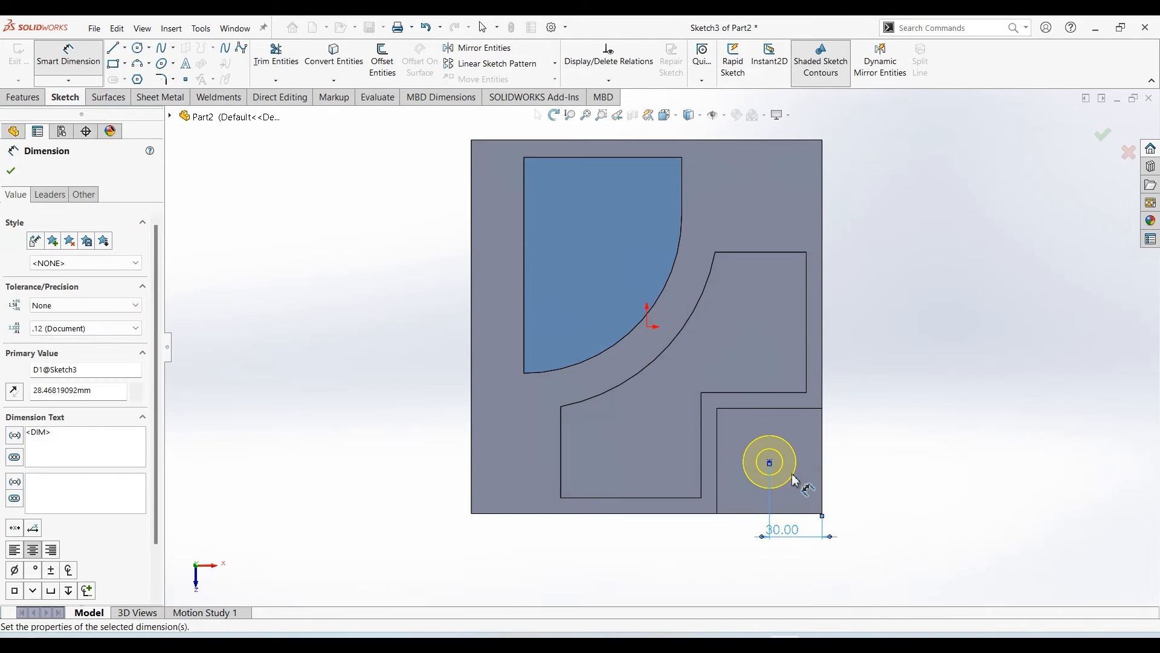
Dimension the hole centre 30 mm from the pad's bottom edge and finish the counterbored hole
click(769, 462)
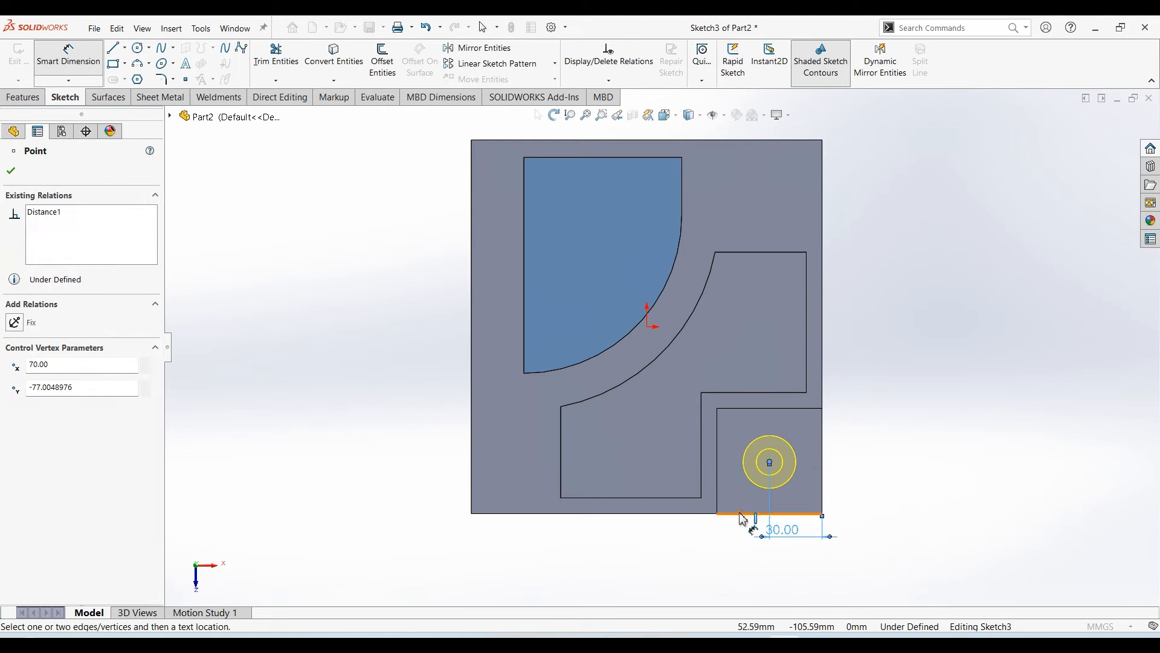
click(743, 515)
click(861, 500)
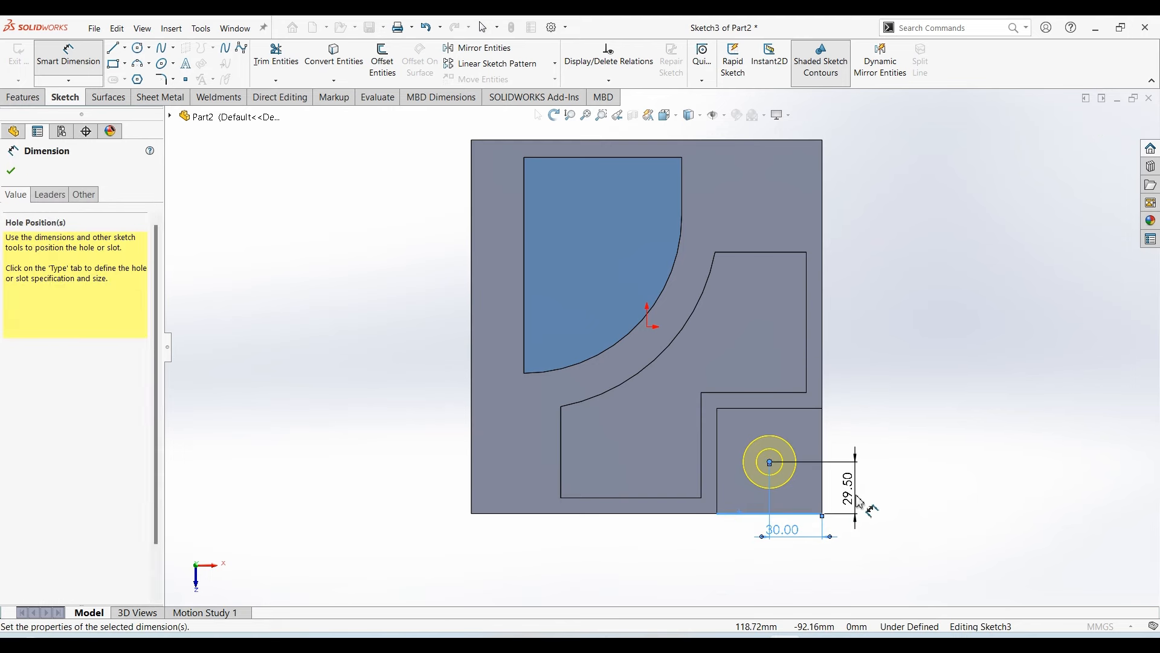
text(30)
key(Return)
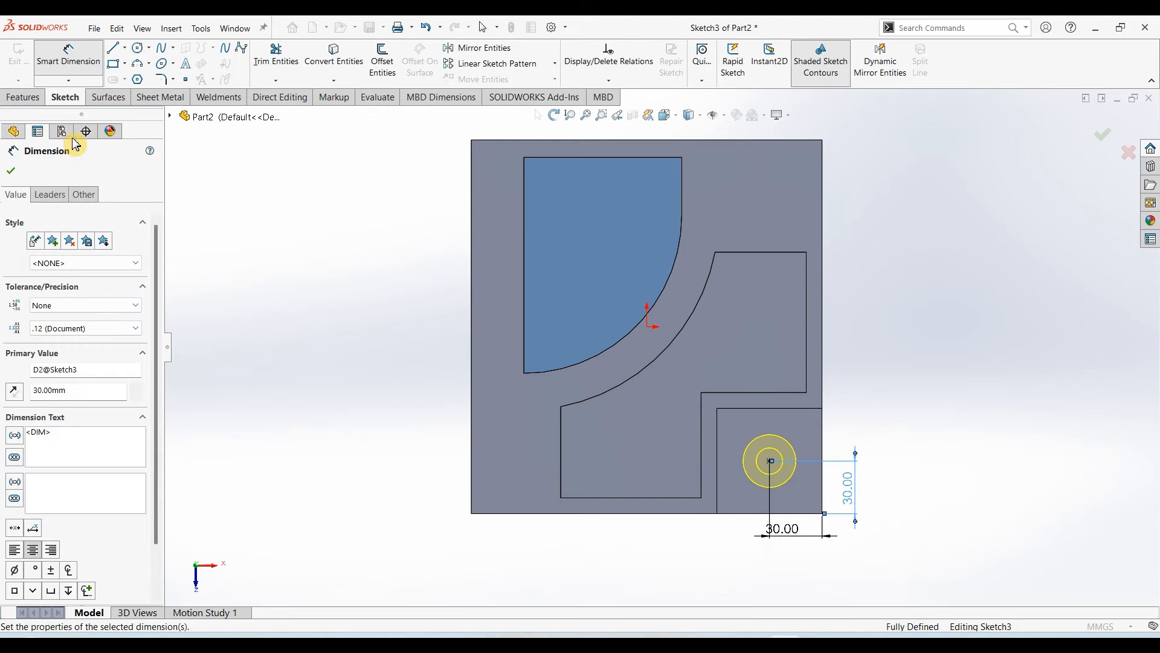
key(Escape)
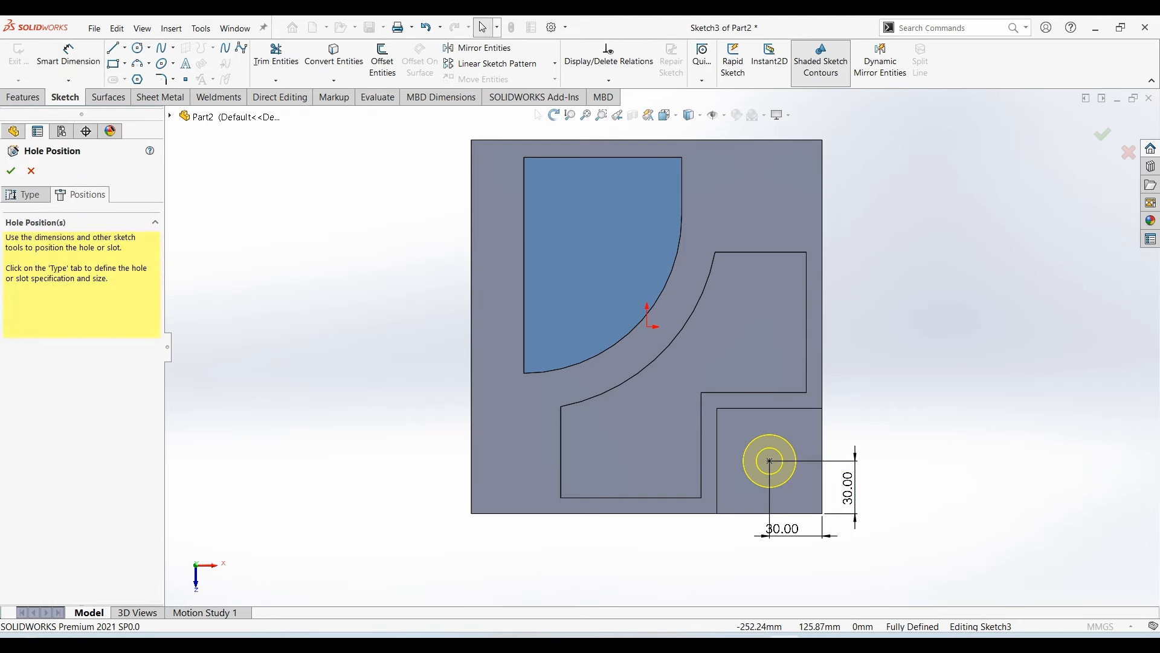
click(10, 171)
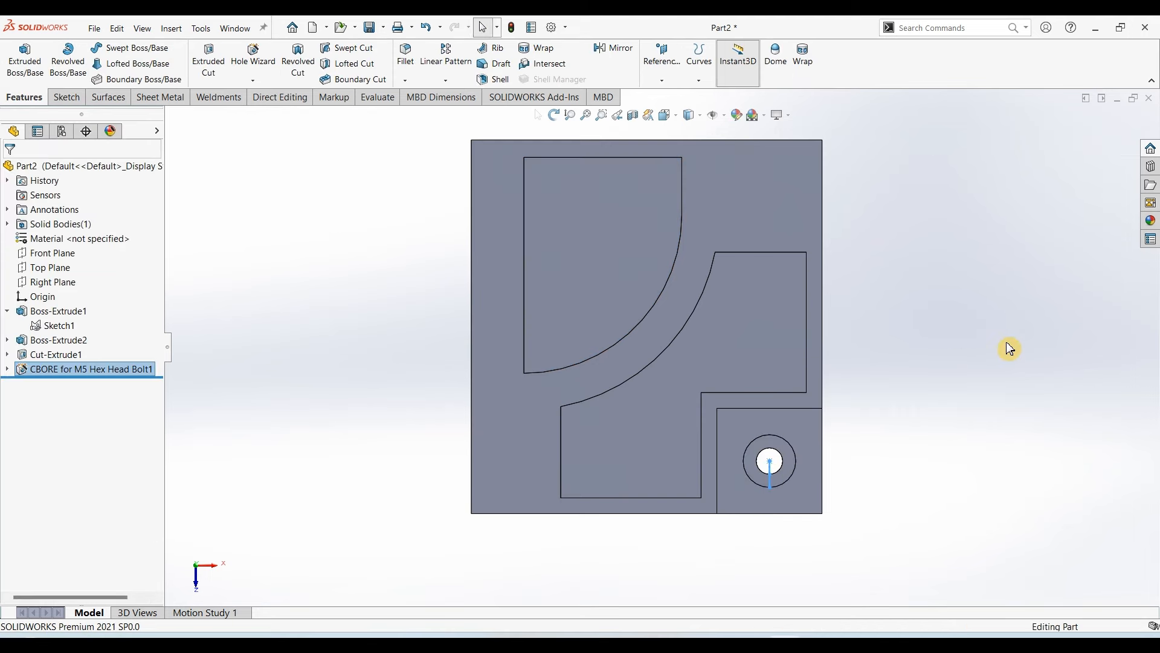
Check the corner radii on the drawing and fillet the raised pad's inner vertical edge and the adjacent pocket corner edge with a 15 mm radius
key(ctrl+7)
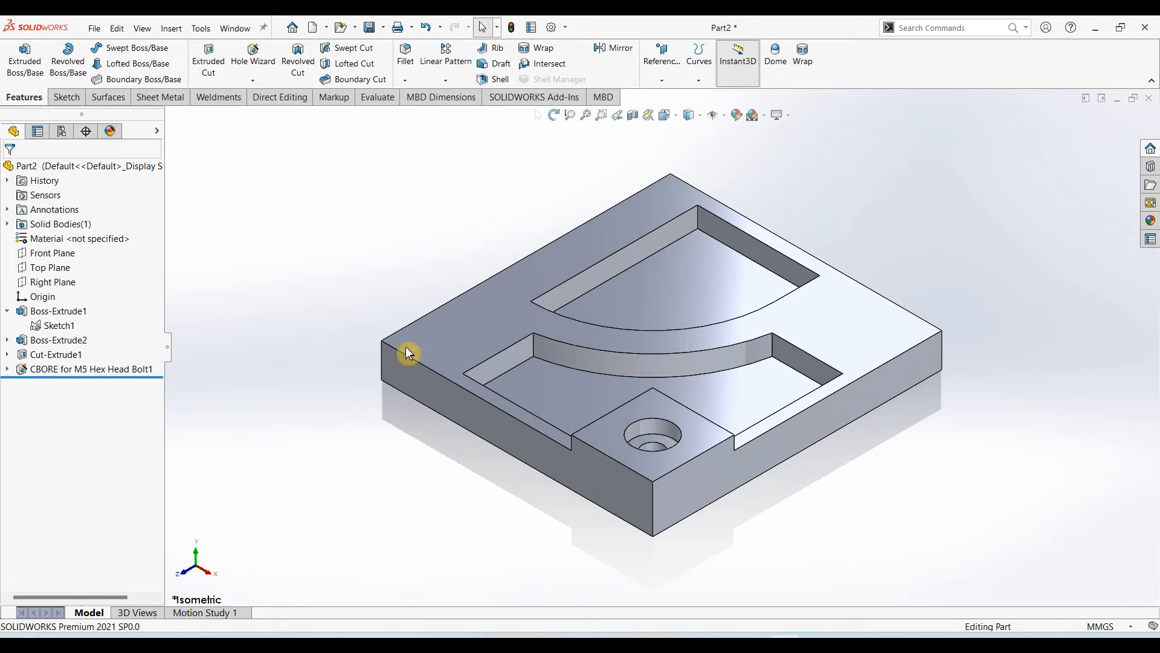
click(455, 625)
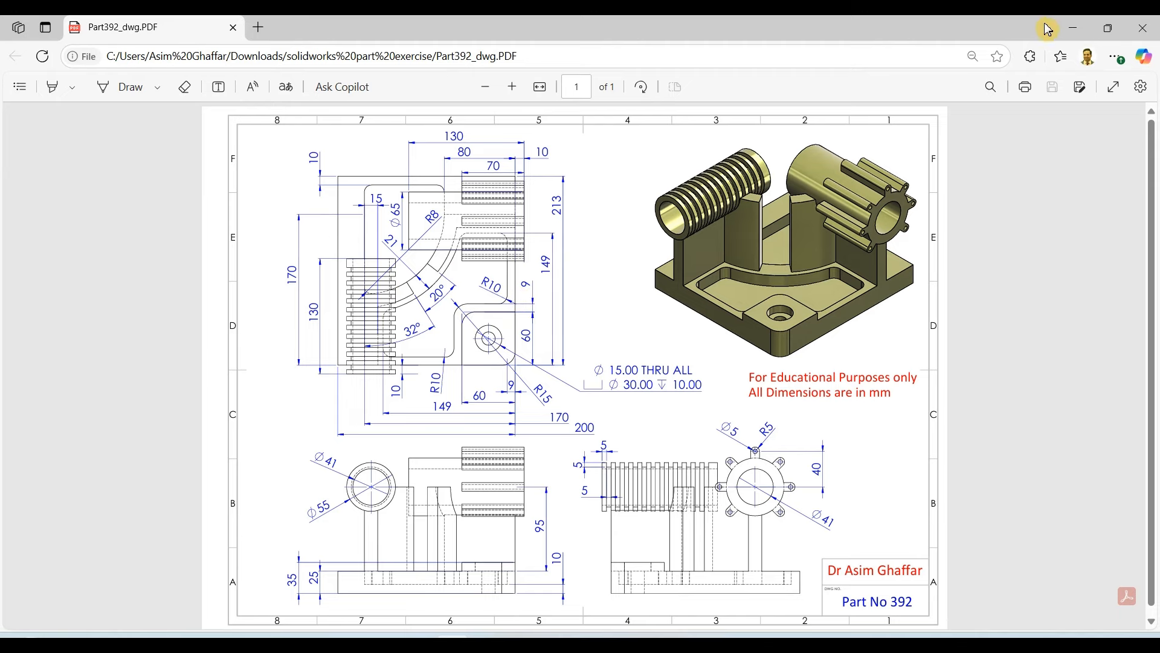
click(1073, 28)
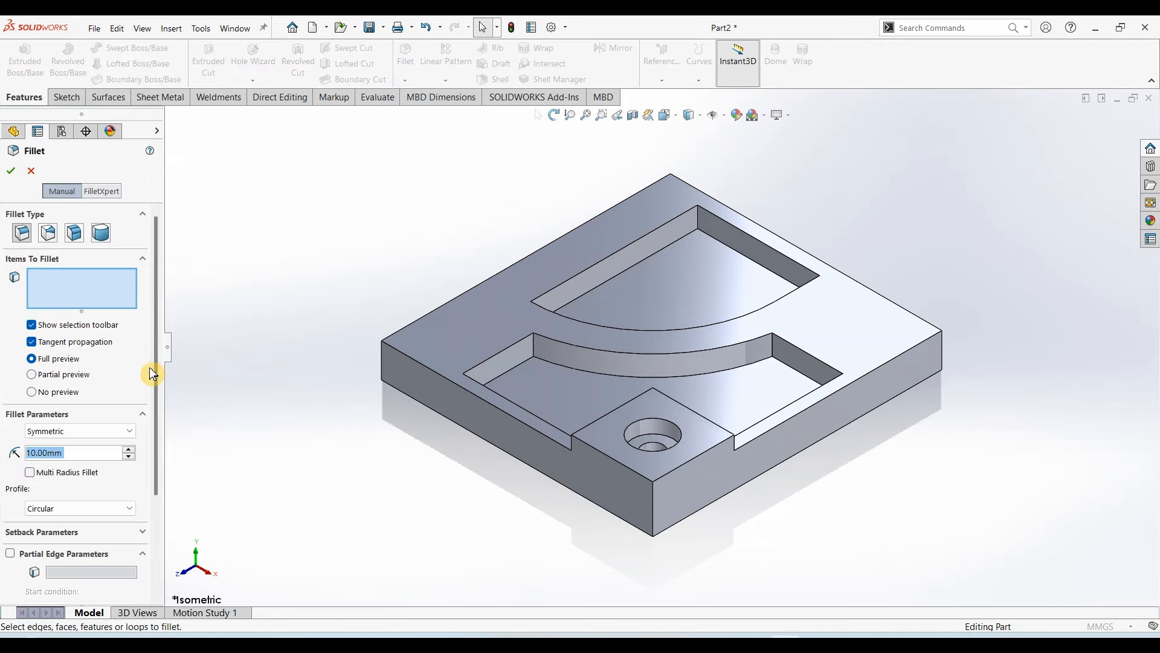
text(.)
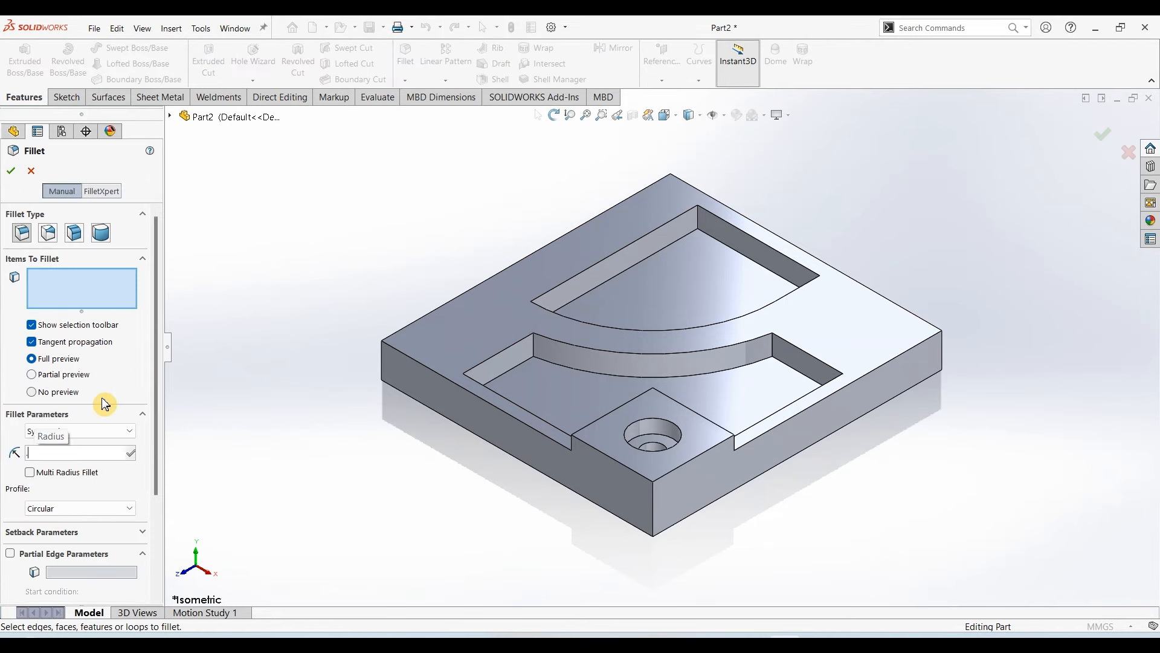
key(BackSpace)
text(15)
key(Return)
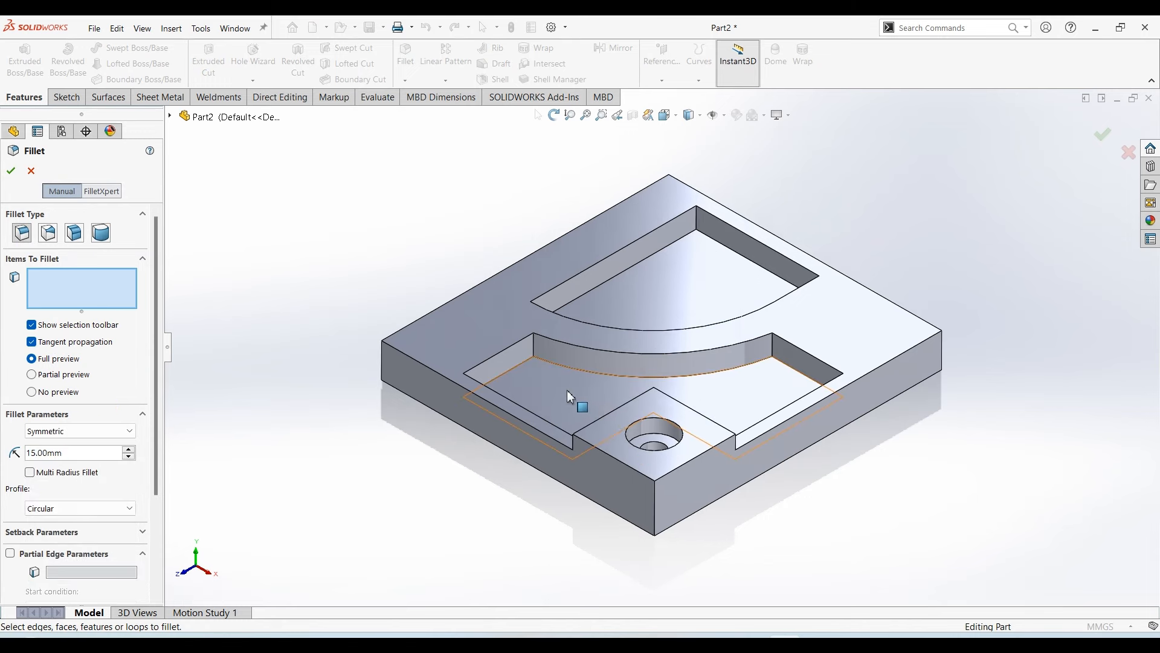
middle_drag(580, 401, 695, 550)
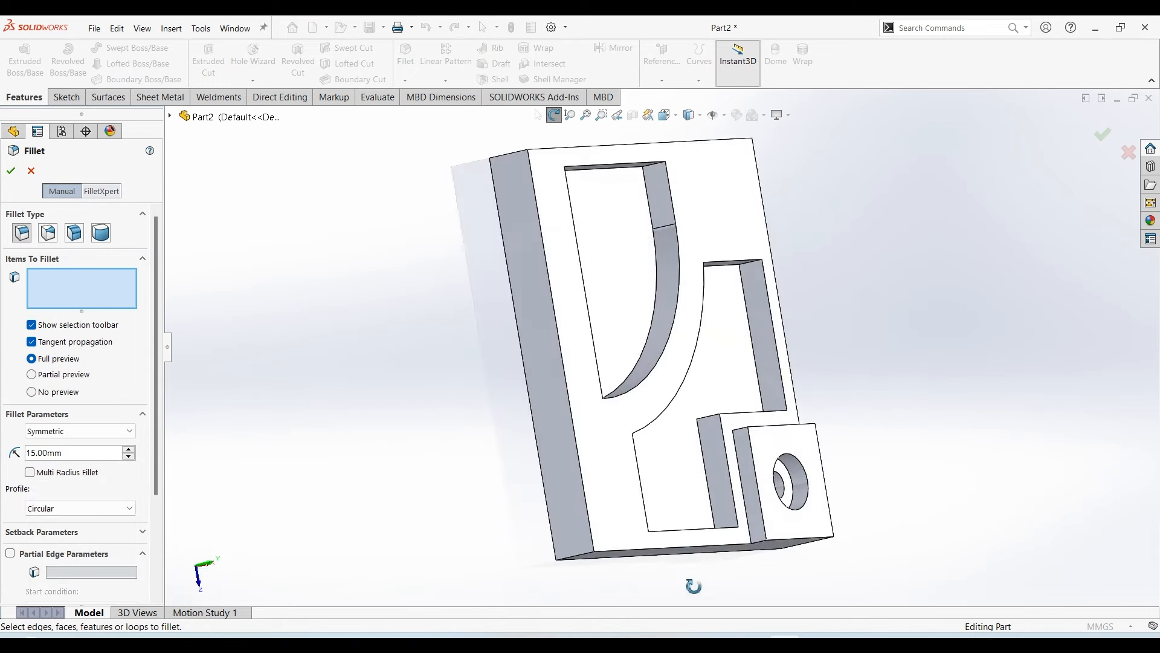
click(711, 426)
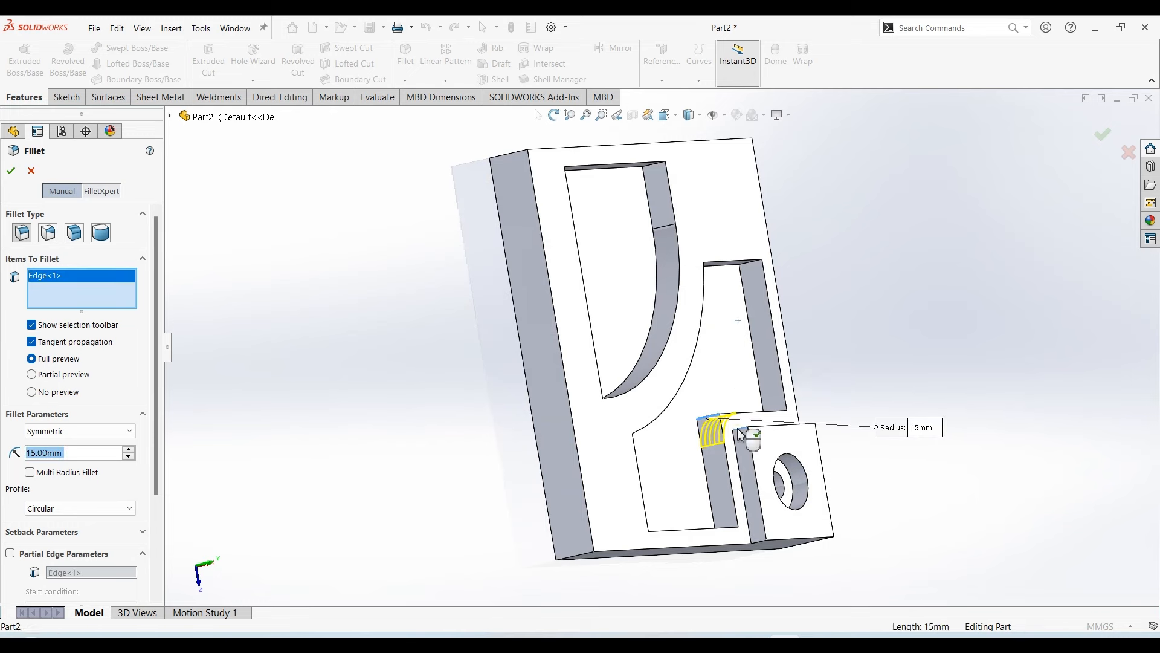
click(744, 430)
click(16, 177)
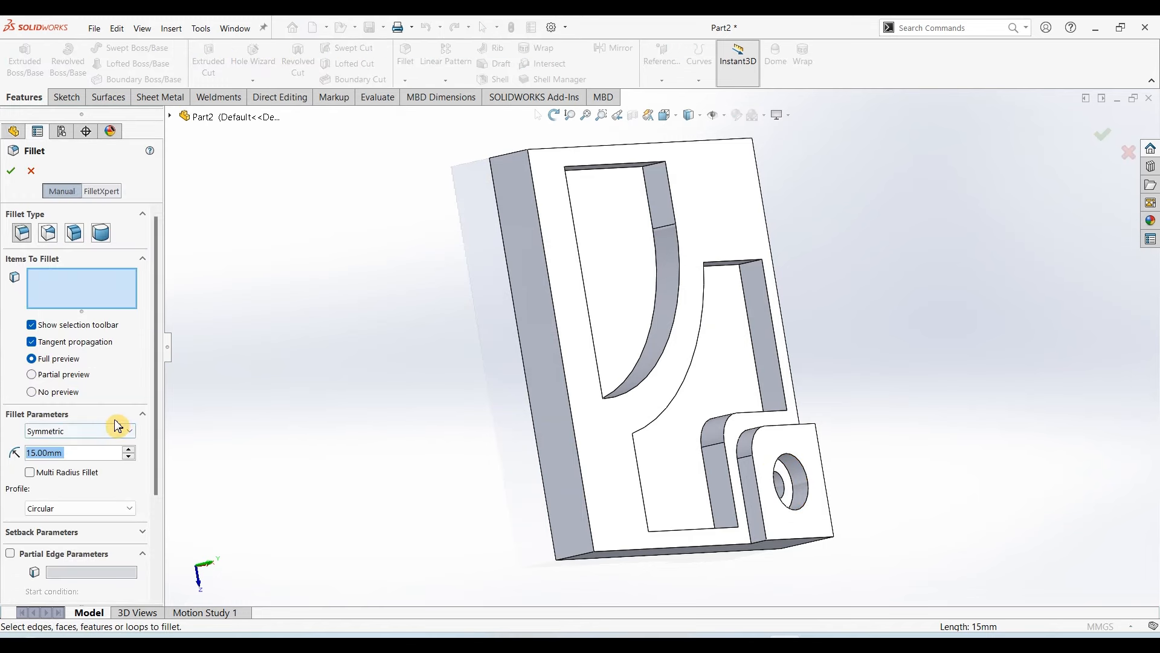
Fillet the six remaining vertical corner edges of the stepped pocket around the raised pad with a 10 mm radius
text(10)
key(Return)
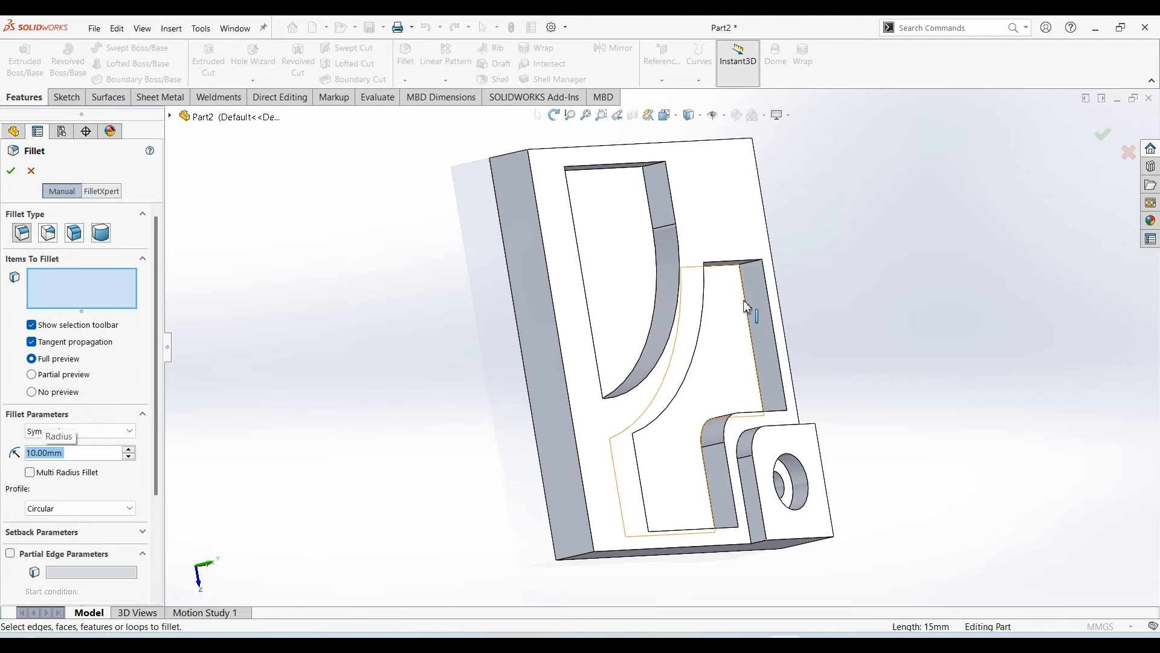
click(755, 272)
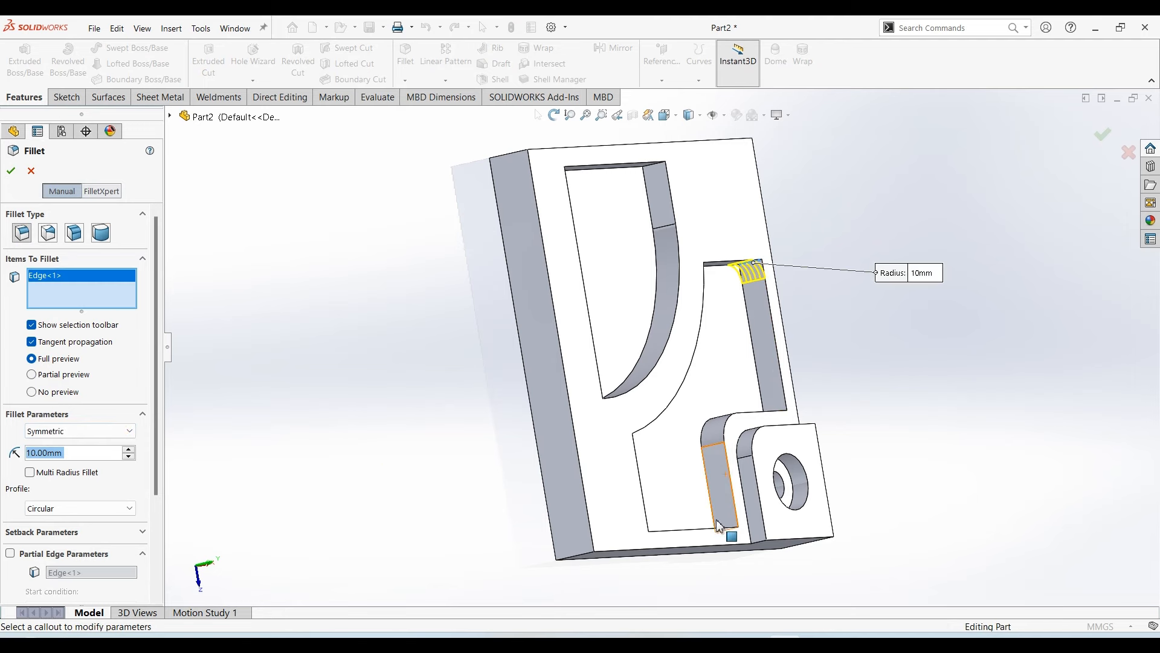
middle_drag(739, 422, 760, 378)
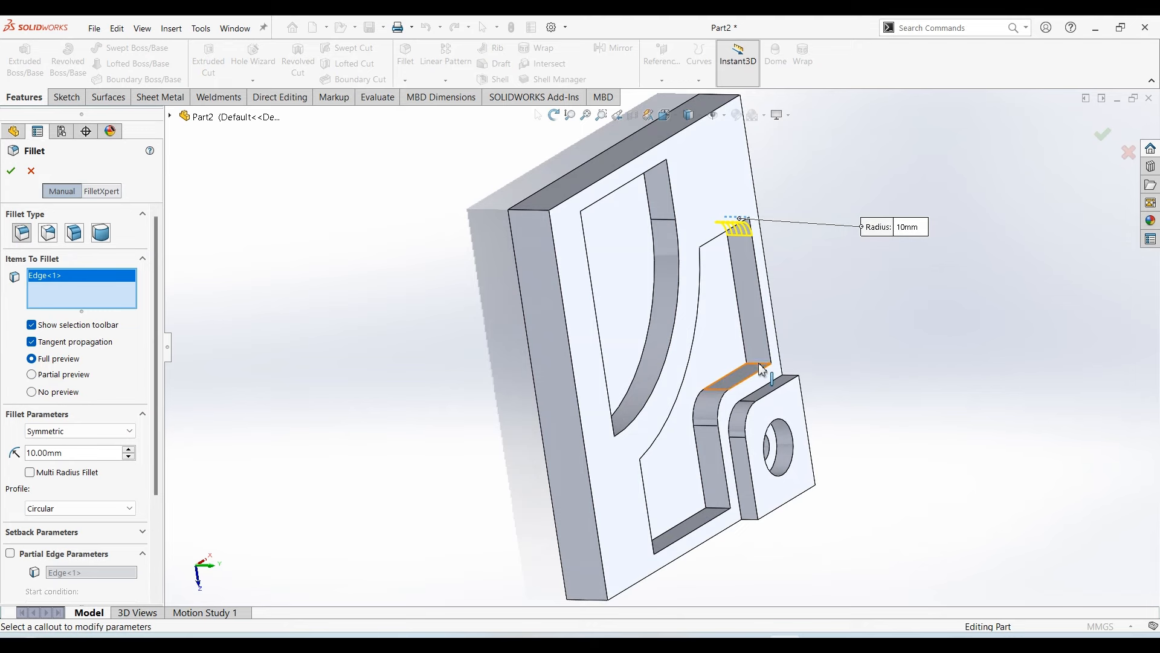
click(761, 376)
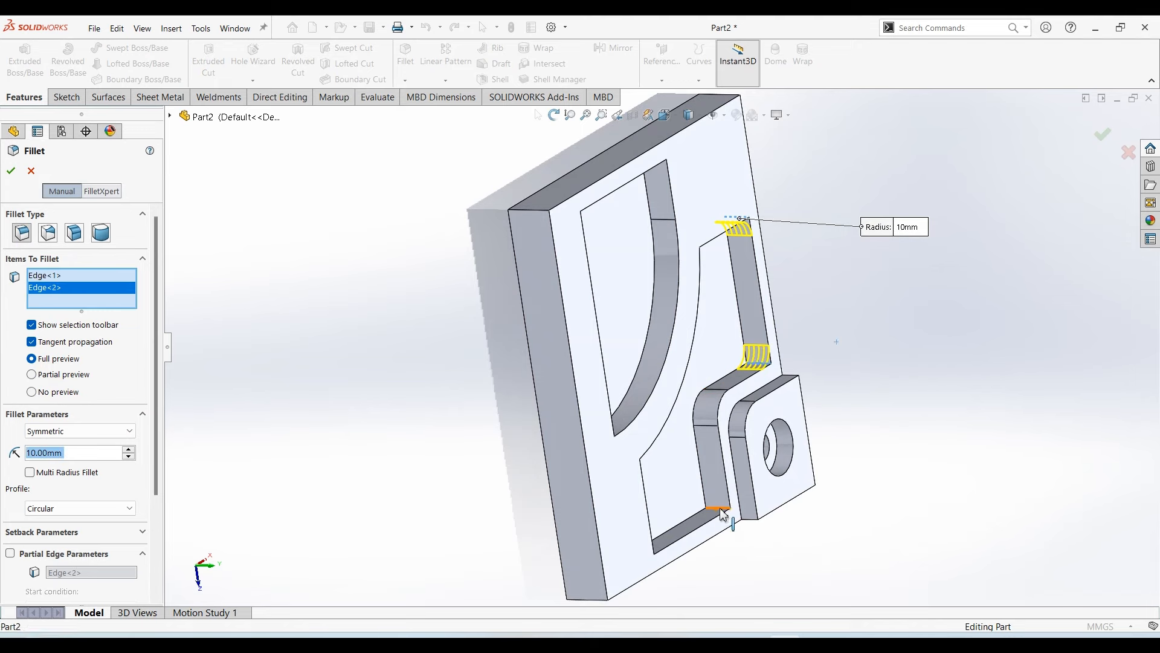
click(718, 509)
middle_drag(663, 474, 752, 297)
click(742, 296)
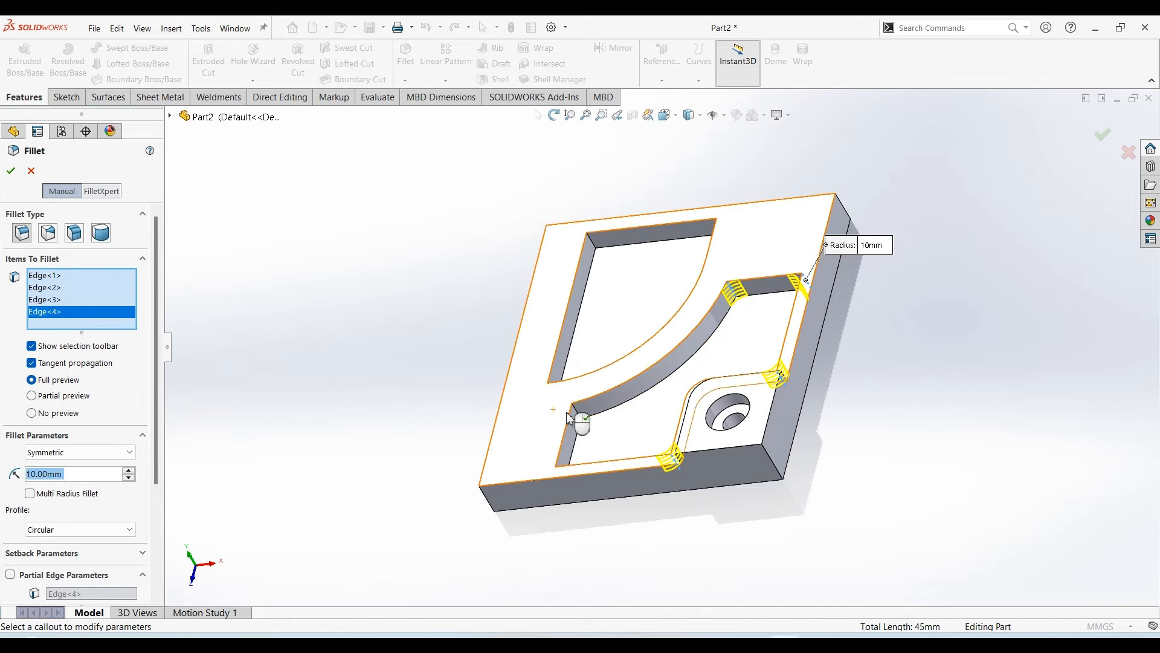
click(579, 419)
middle_drag(634, 401, 585, 490)
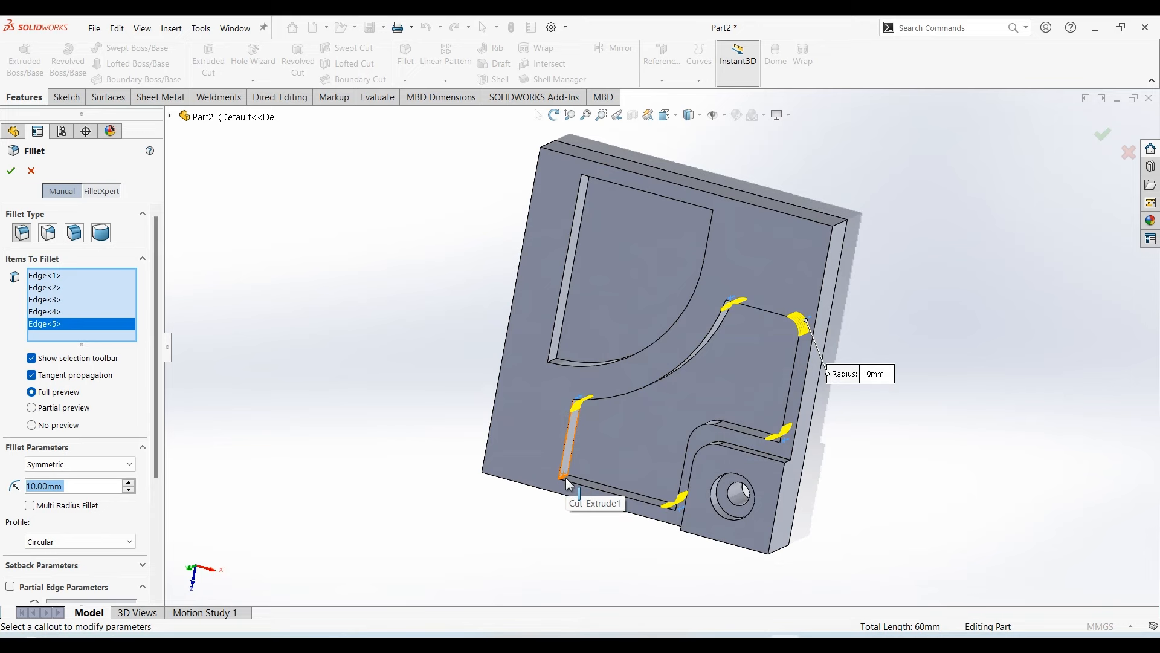
click(567, 482)
click(19, 172)
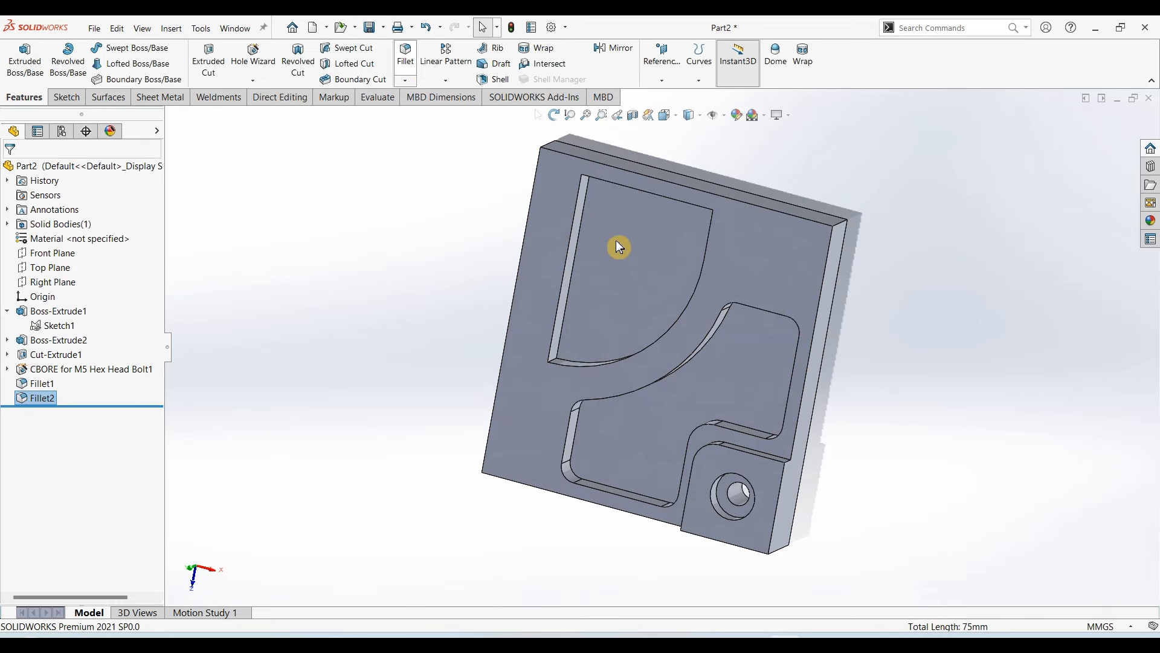
Fillet the three vertical corner edges of the quarter-circle pocket with an 8 mm radius and return to the isometric view
key(Return)
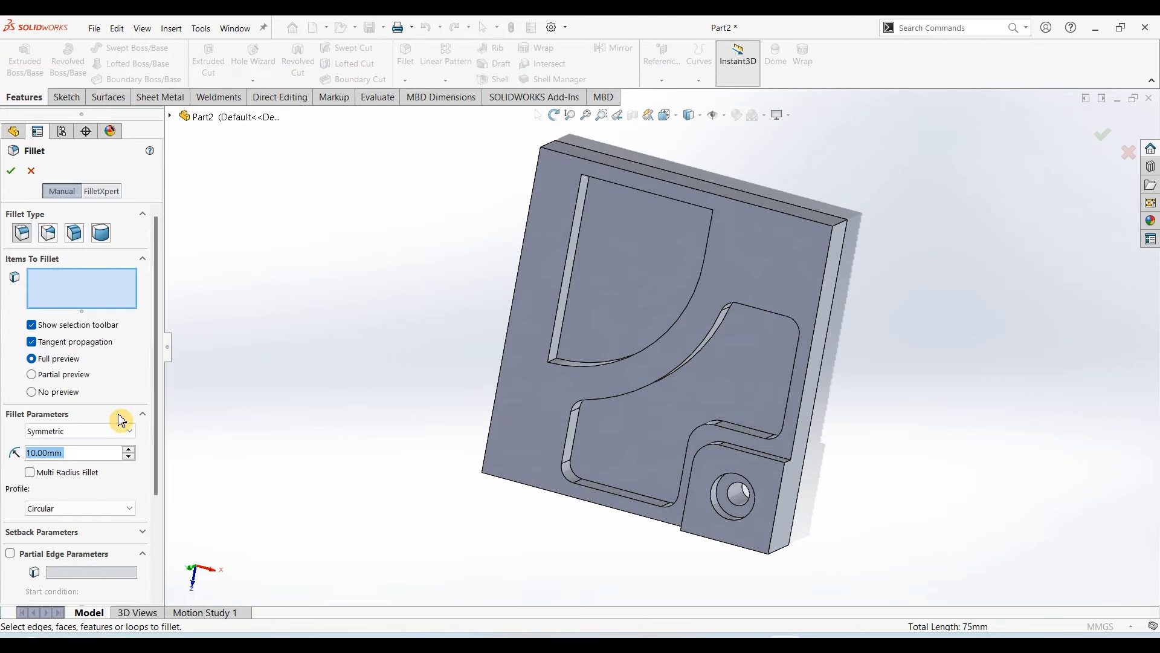
middle_drag(346, 309, 361, 108)
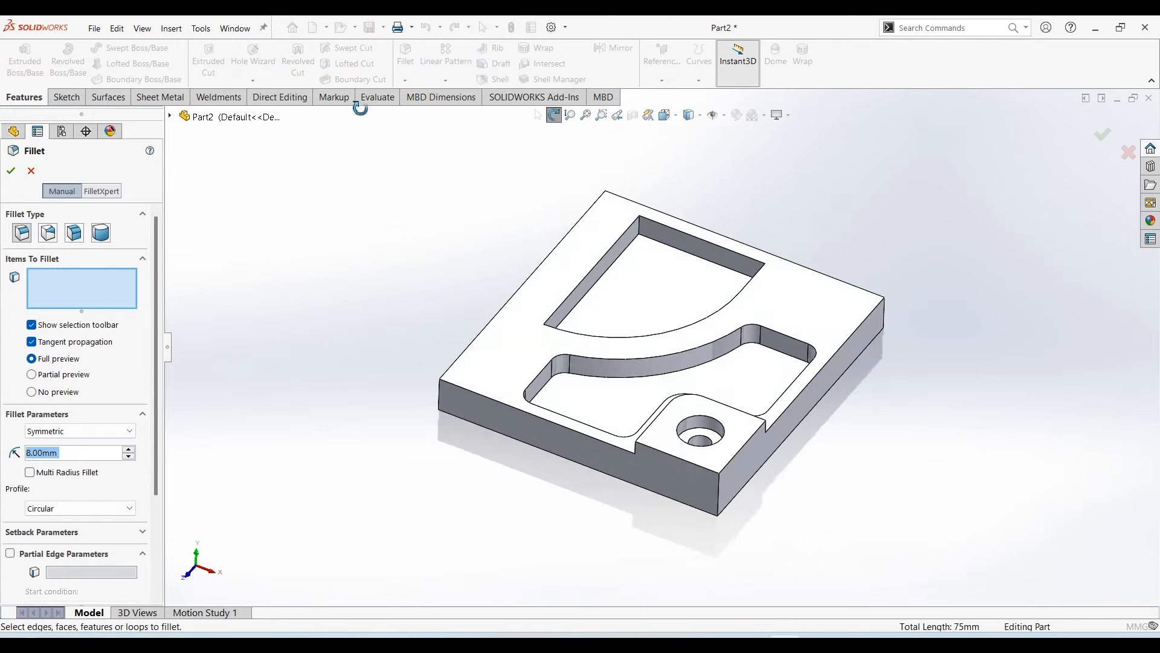
click(638, 229)
middle_drag(461, 258, 533, 400)
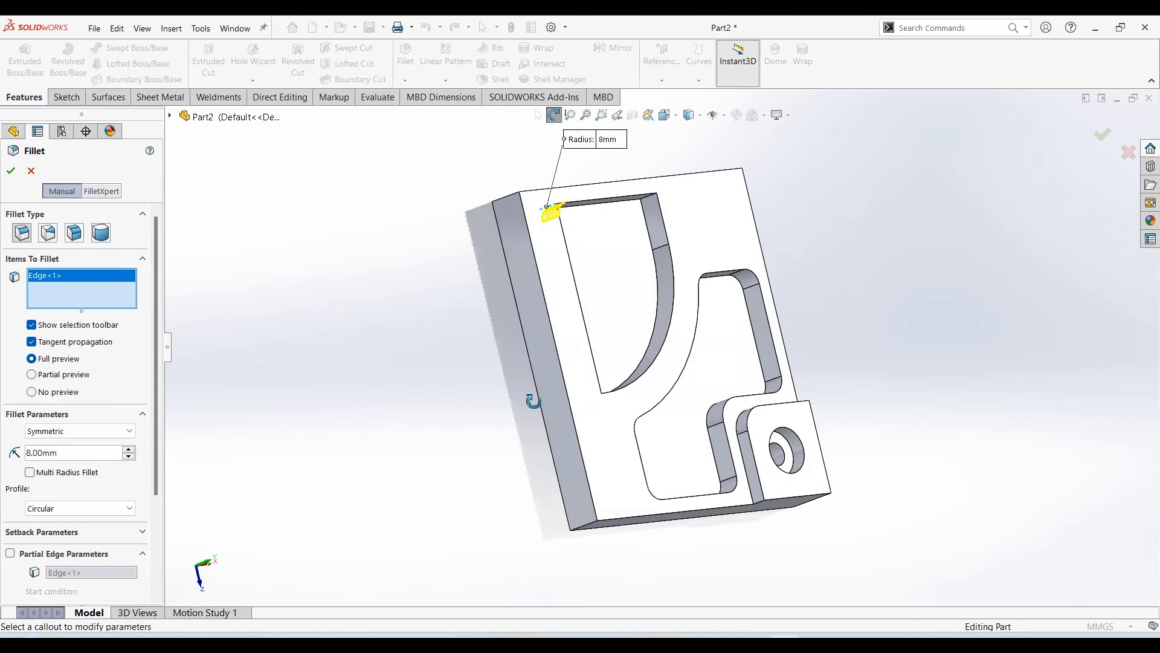
click(653, 203)
click(652, 202)
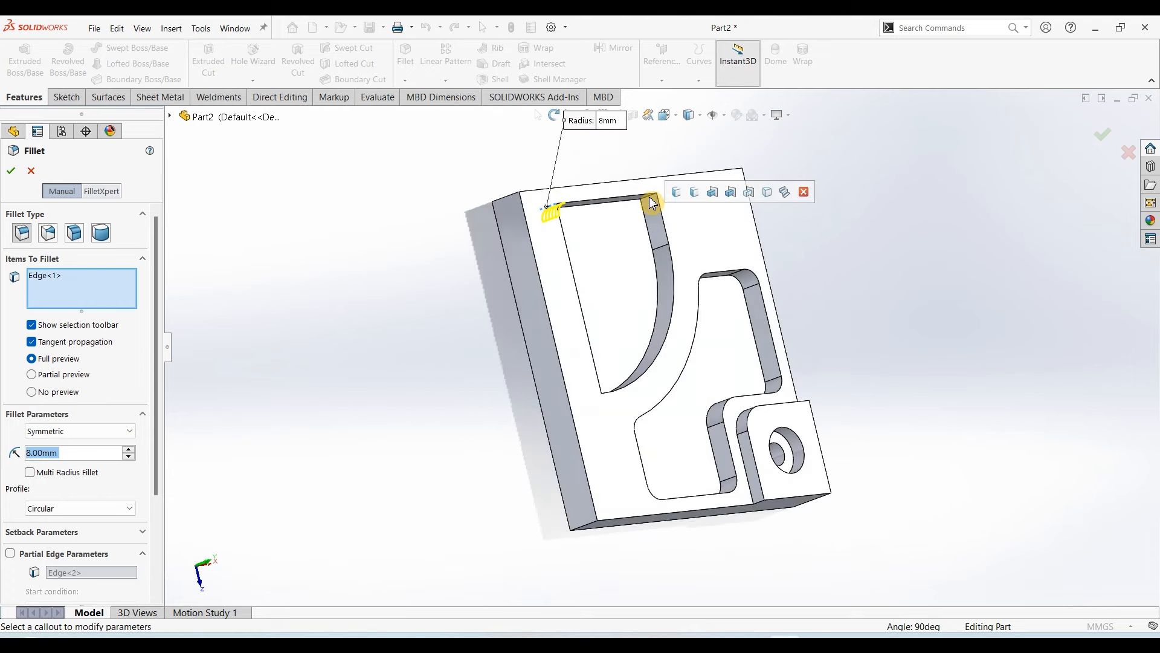
click(625, 267)
middle_drag(625, 266, 552, 444)
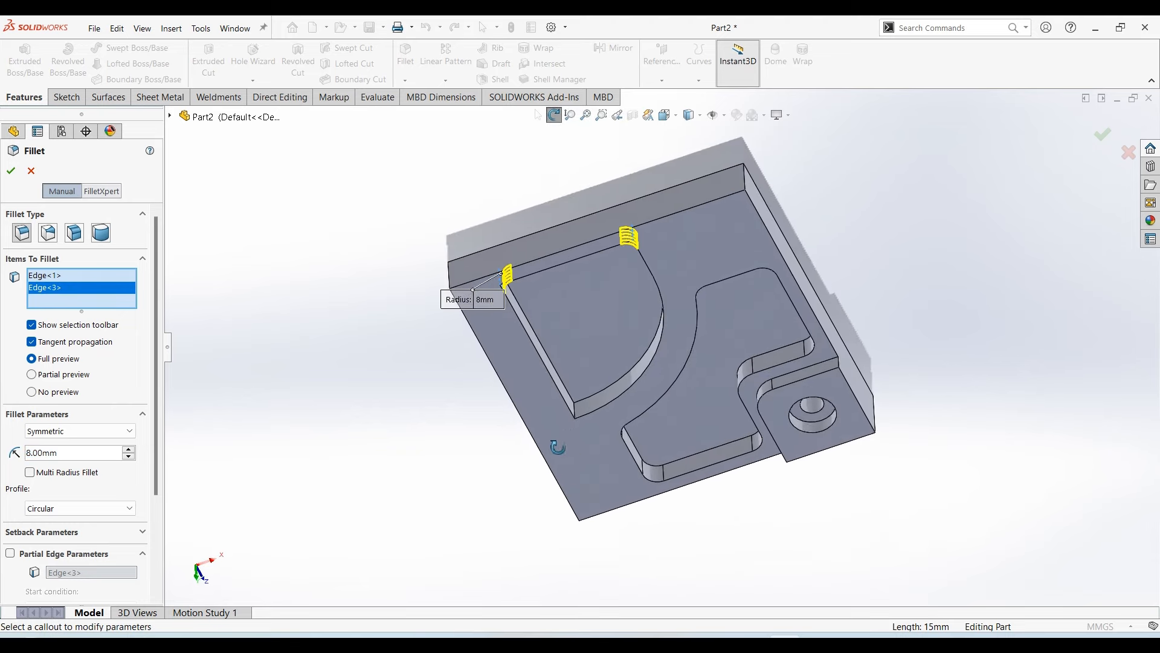
click(577, 415)
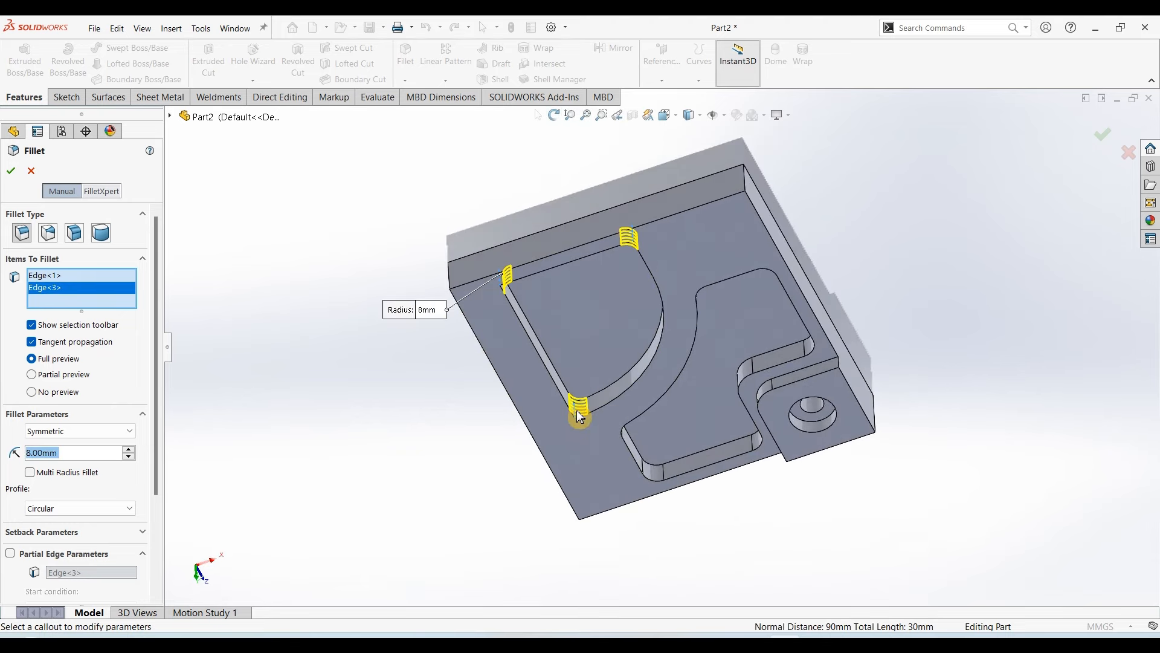
key(Return)
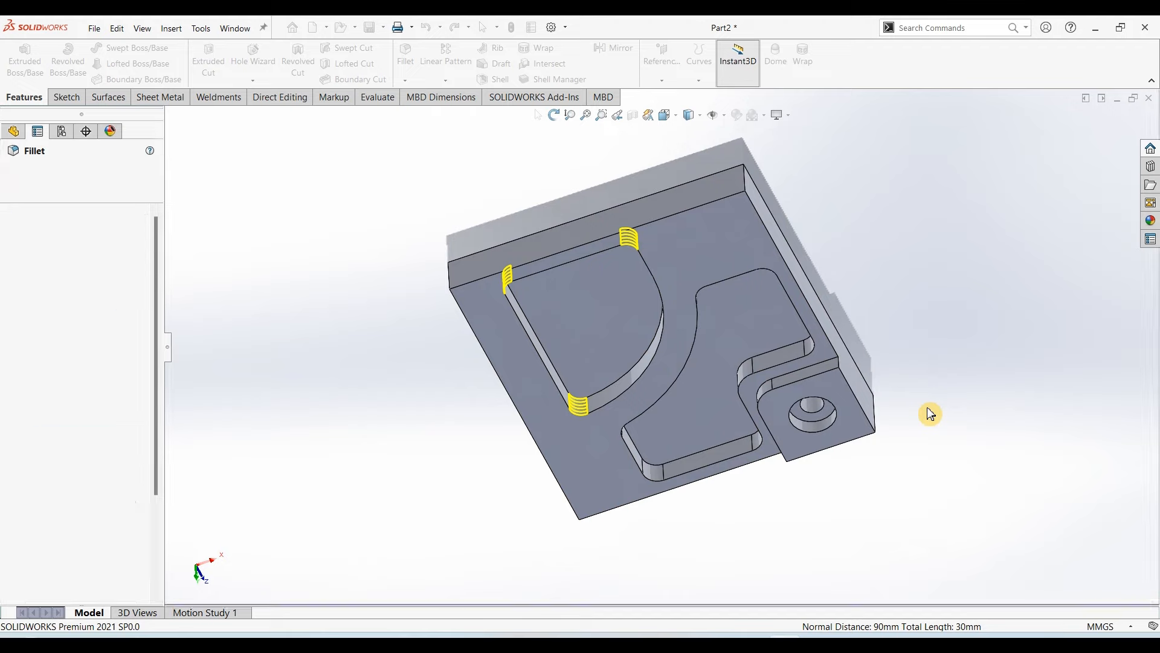
key(ctrl+7)
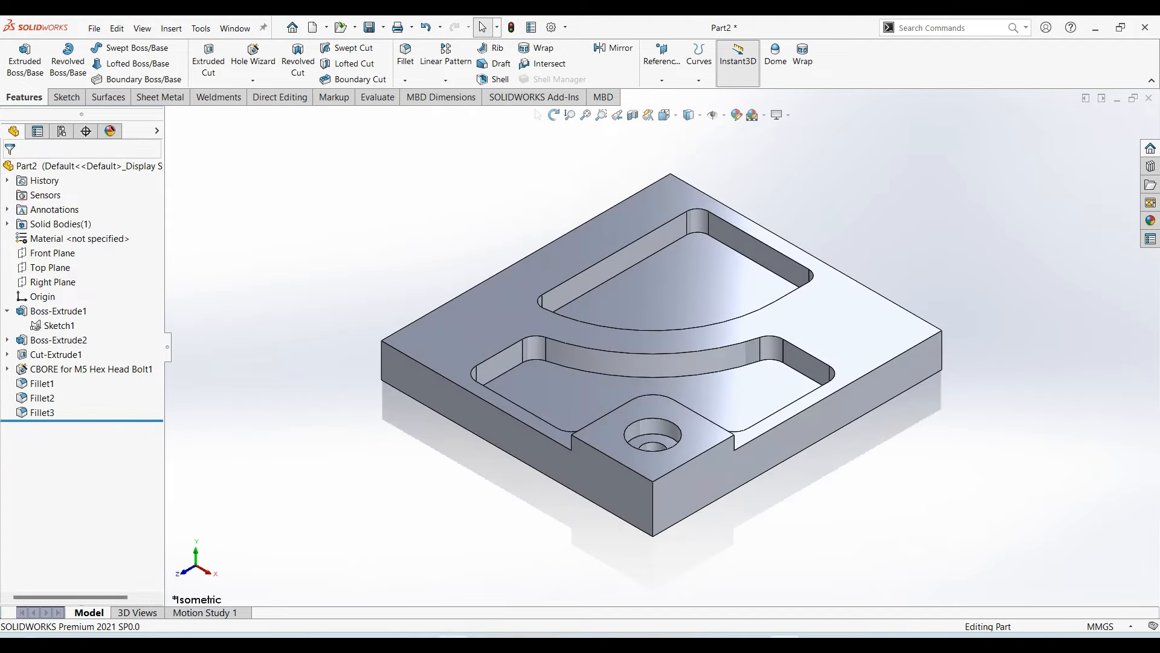
Check the drawing and fillet the base plate's outer vertical edge beside the counterbored hole with a 15 mm radius
key(alt+Tab)
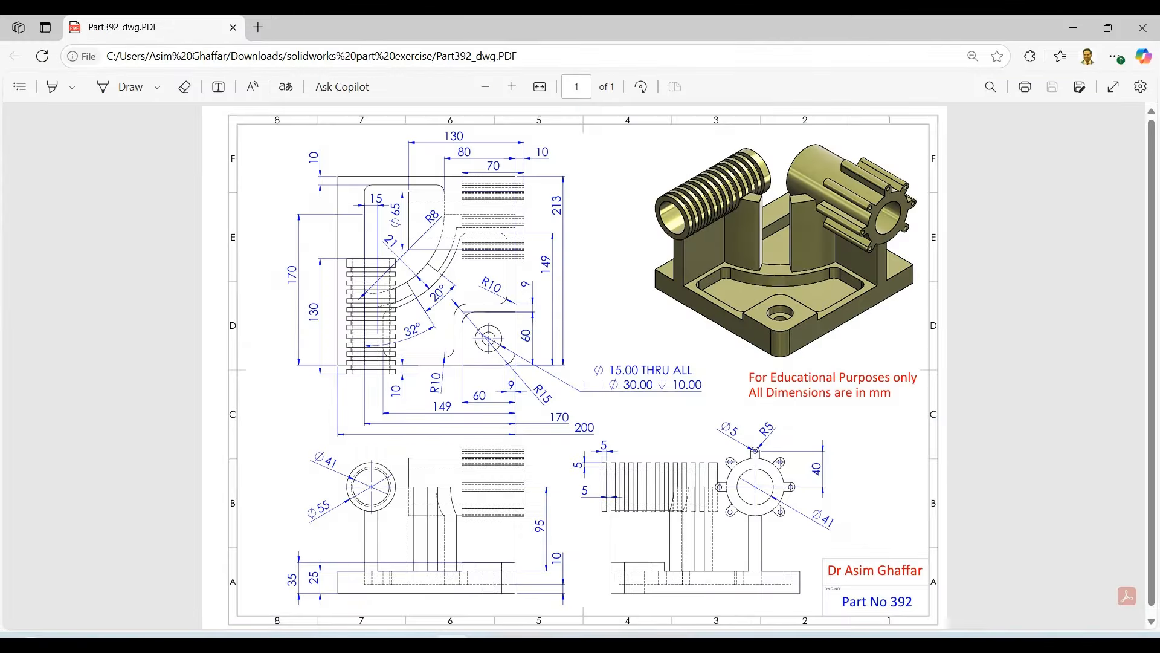
key(alt+Tab)
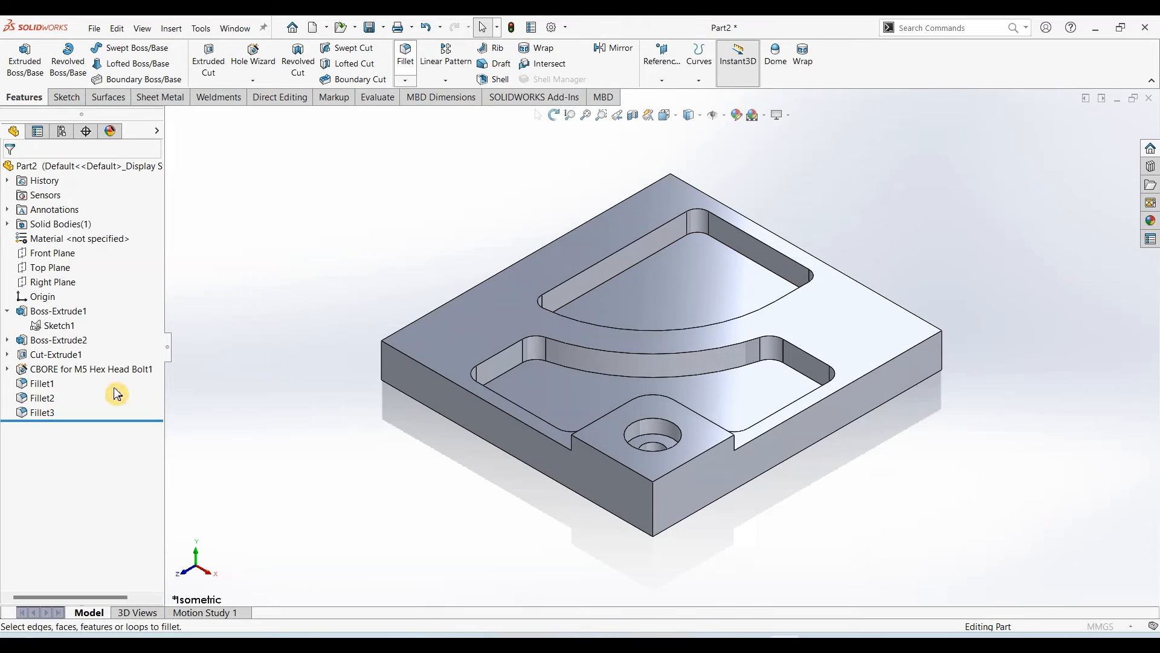
text(15)
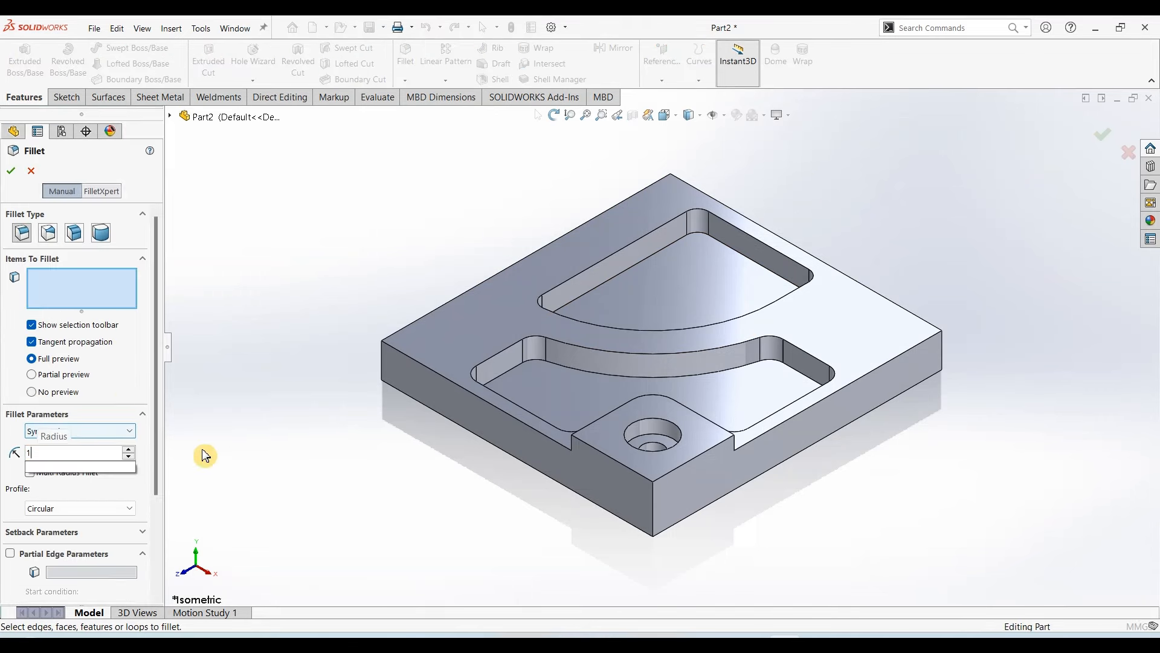
key(Return)
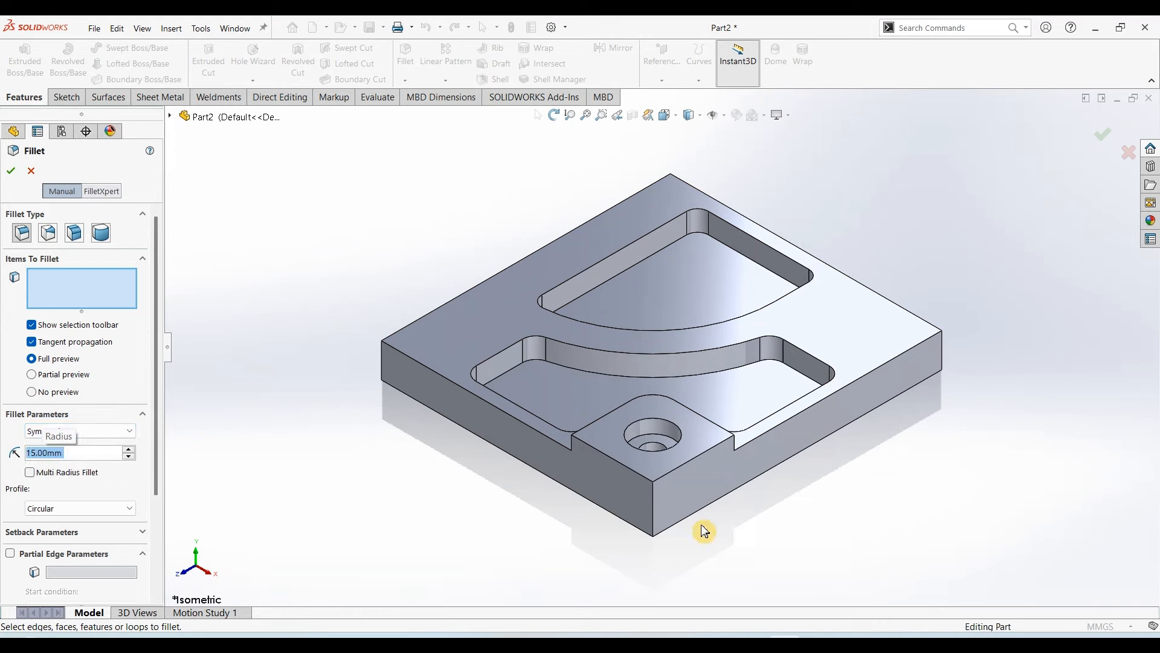
click(654, 511)
right_click(402, 249)
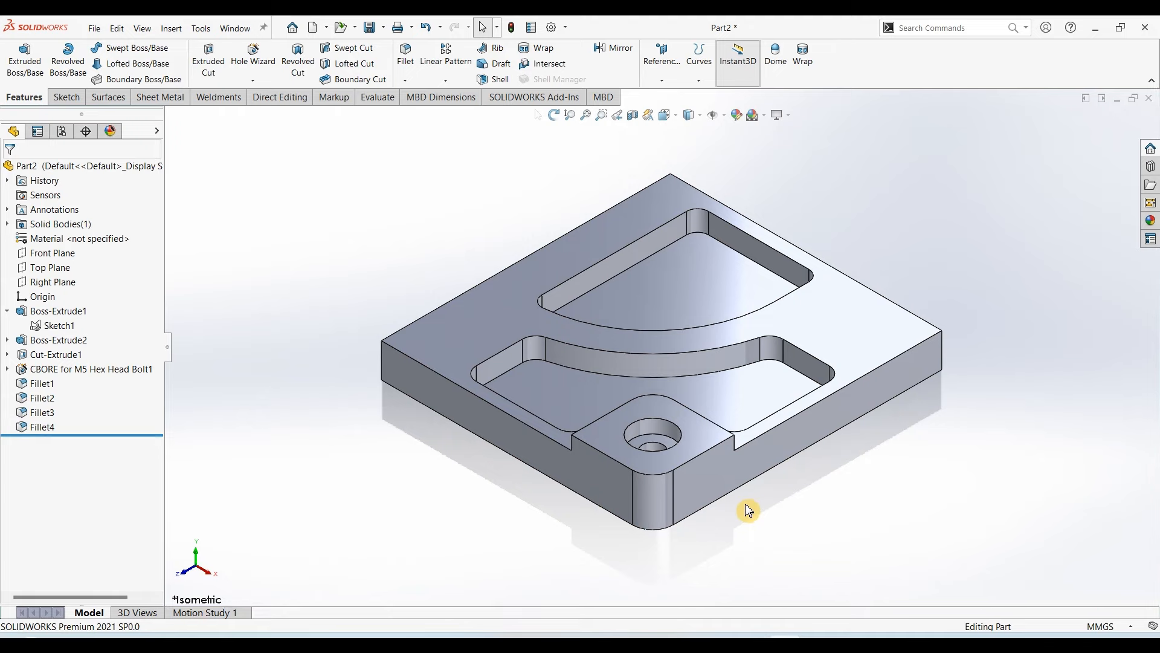
Review the wall layout on the PDF drawing and start a sketch on the base plate's top face
click(452, 642)
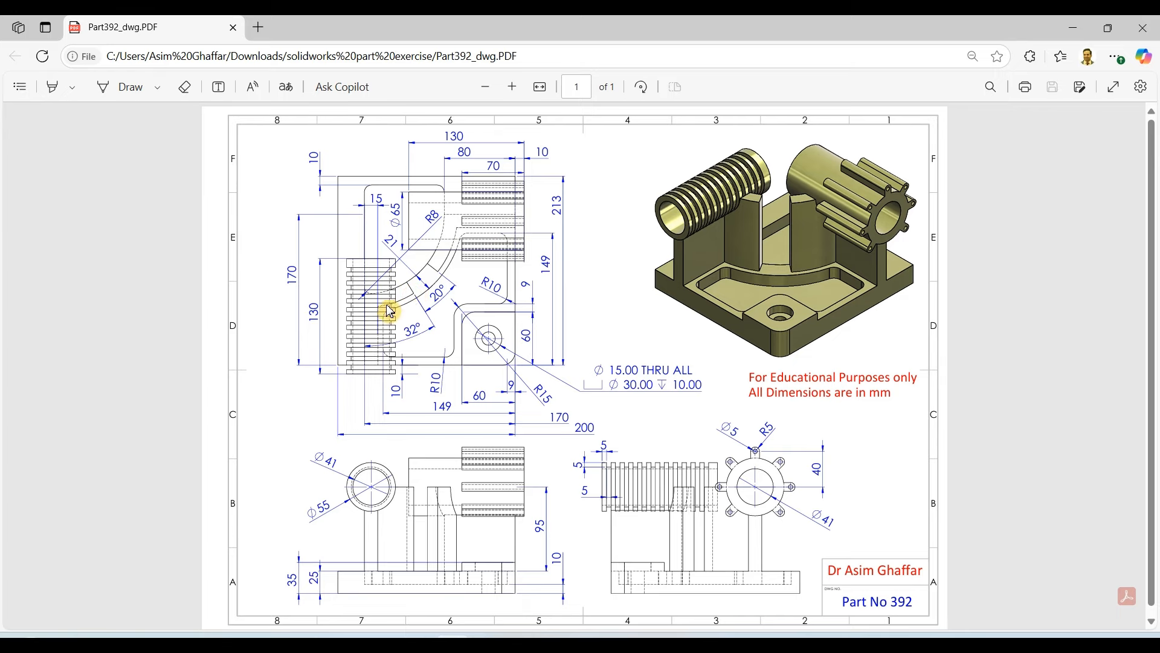
click(1073, 28)
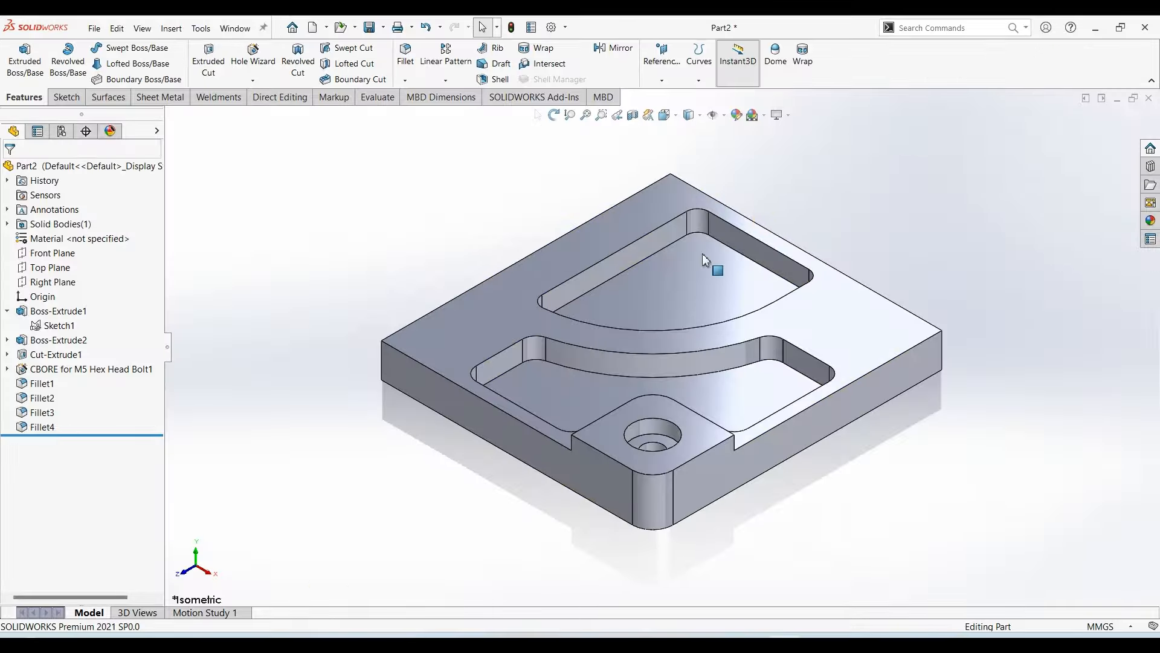
click(459, 328)
click(57, 93)
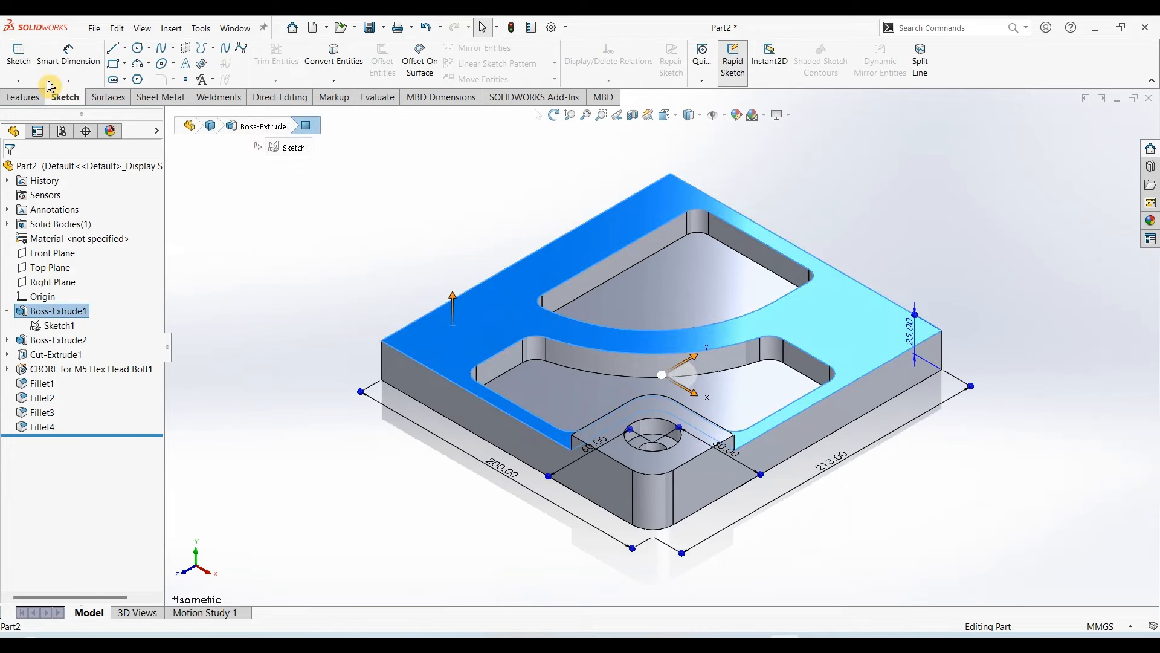
click(18, 58)
click(258, 236)
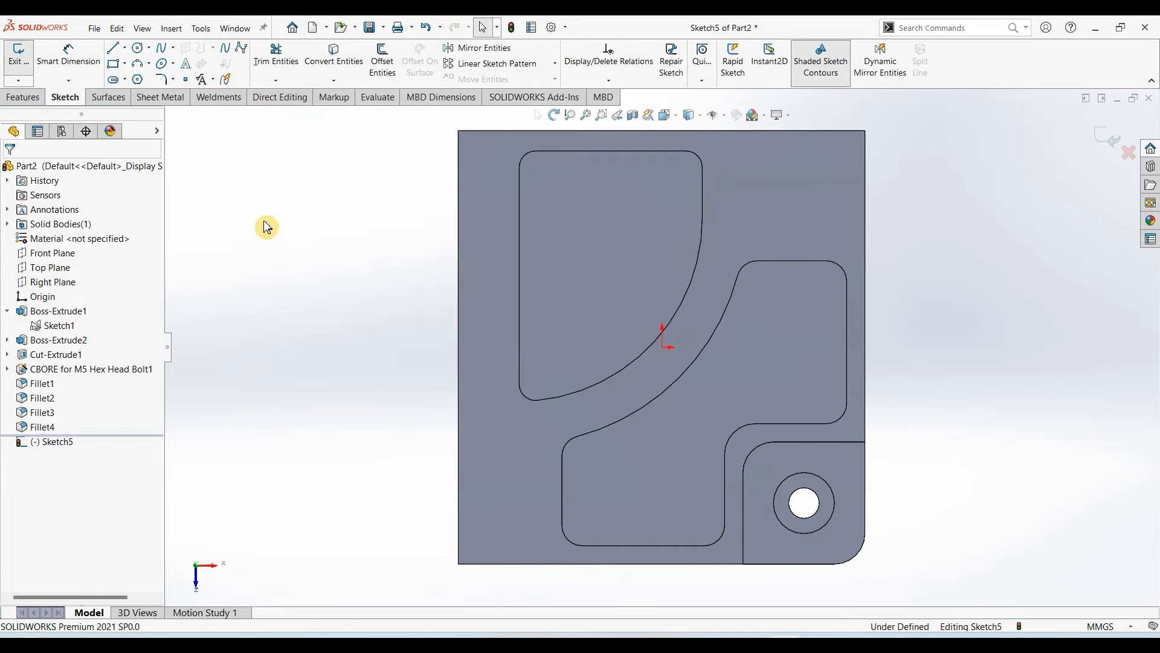
Convert the curved edge of the quarter-circle pocket into a sketch arc
click(351, 68)
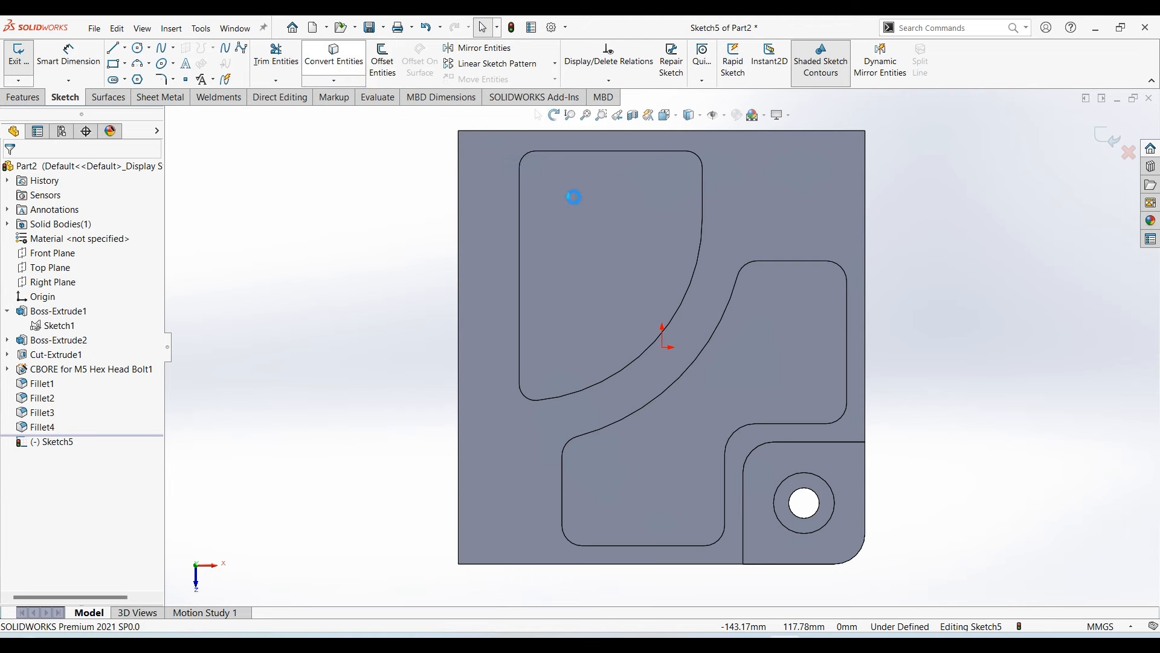
click(692, 292)
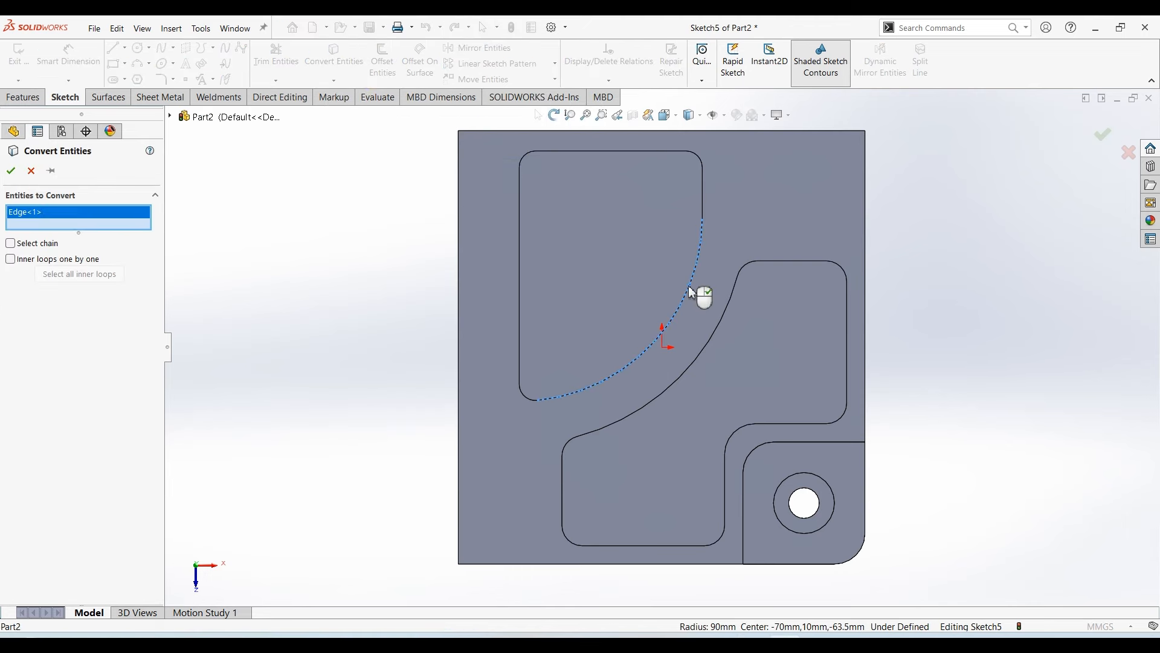
click(13, 174)
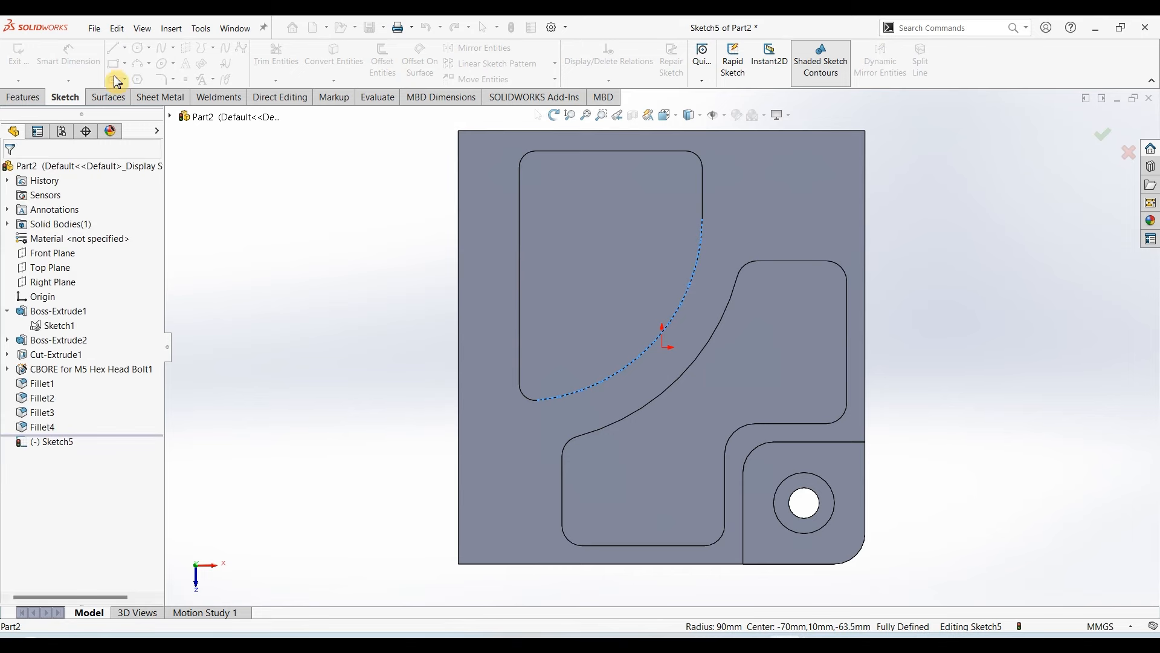
Draw a horizontal line from the arc's upper end to the plate's right edge and a vertical line from the pocket's lower-left corner to the bottom edge
click(114, 47)
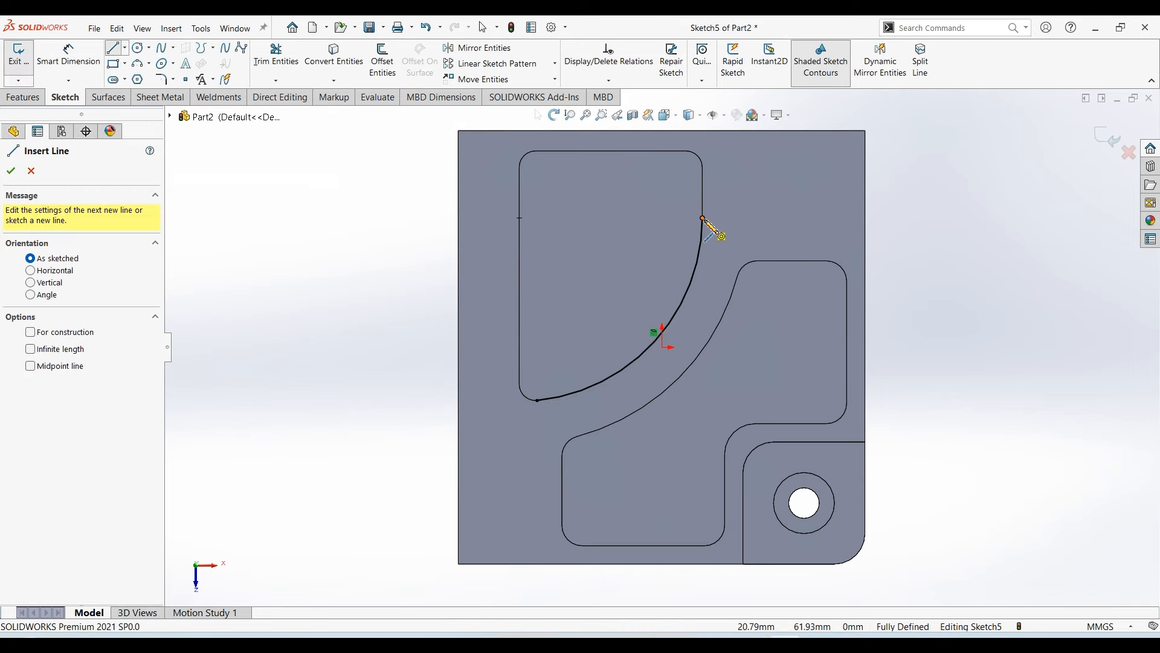
click(703, 218)
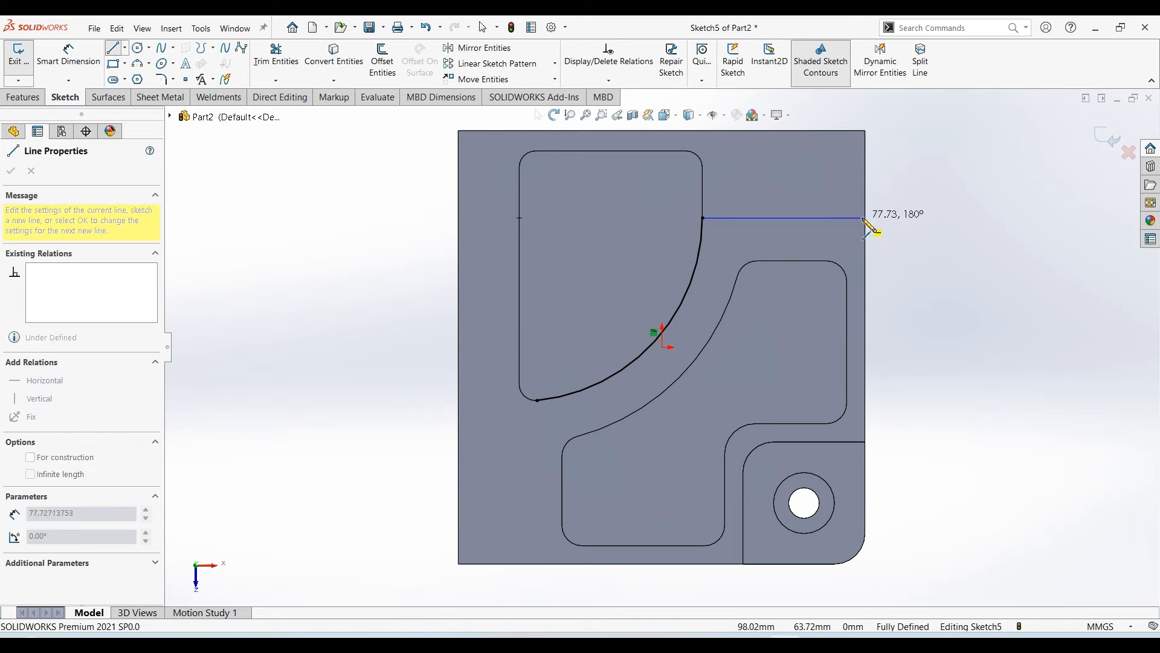
click(865, 218)
key(Escape)
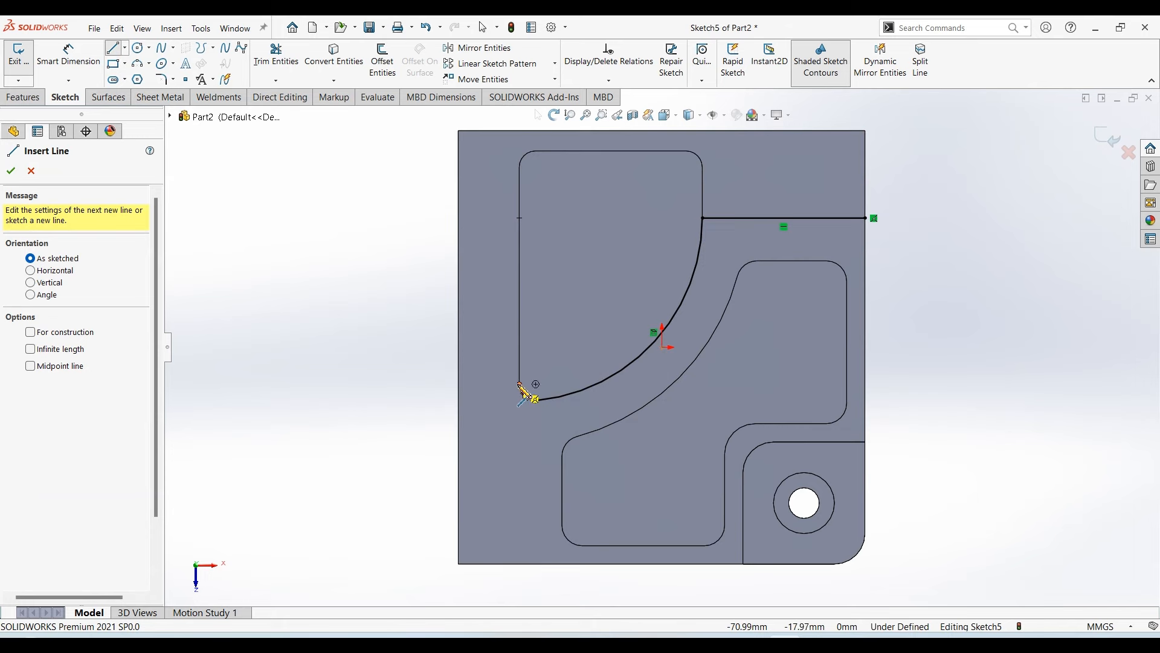
click(519, 385)
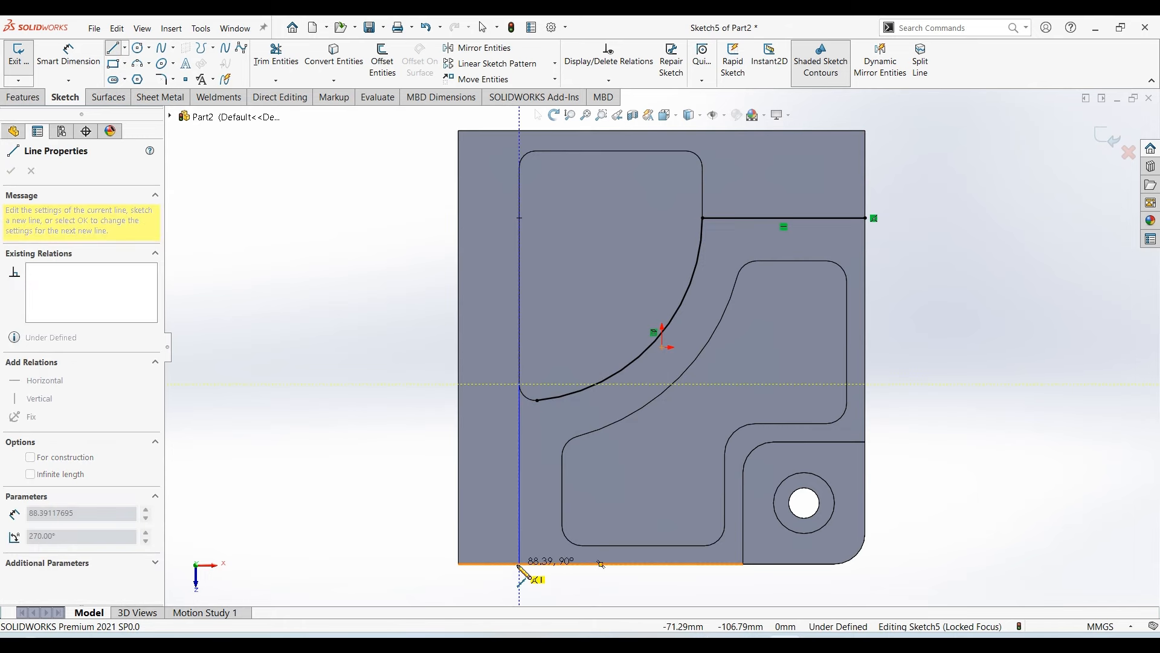
click(519, 563)
key(Escape)
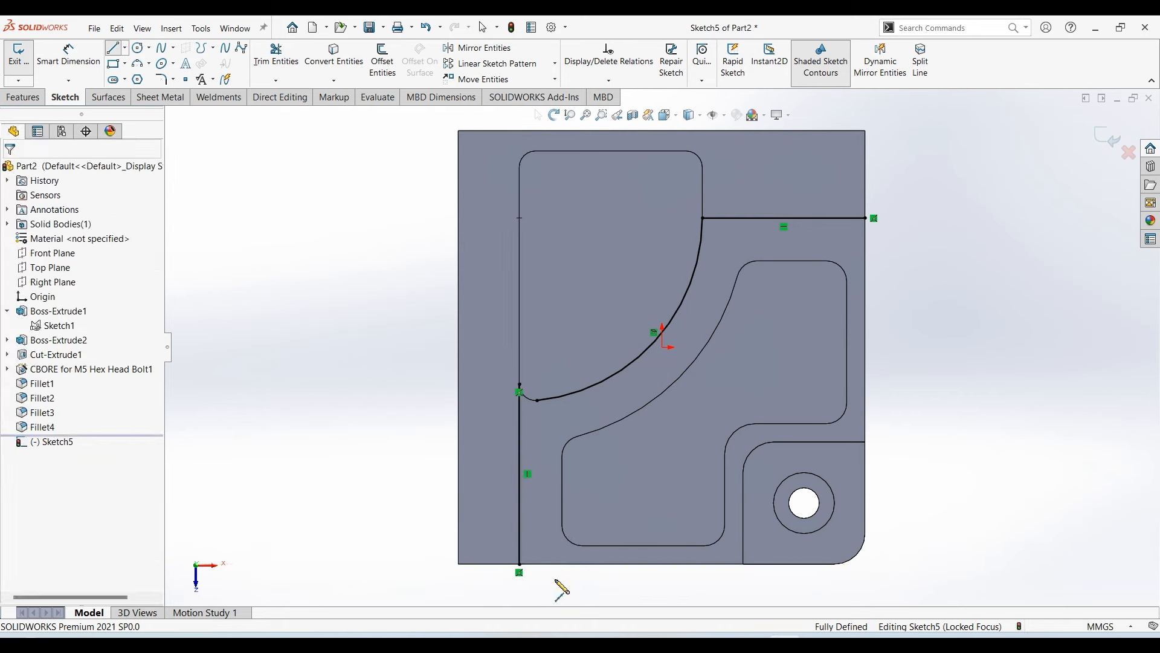
Extend the lower end of the converted arc until it meets the vertical line
click(275, 81)
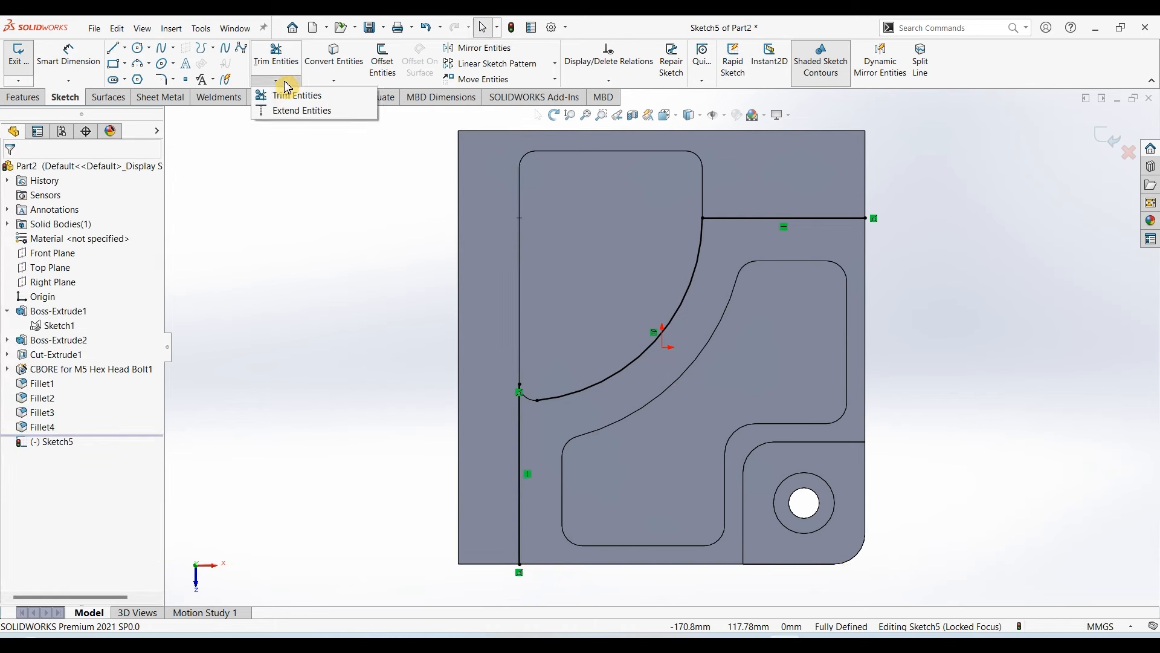
click(284, 94)
click(557, 396)
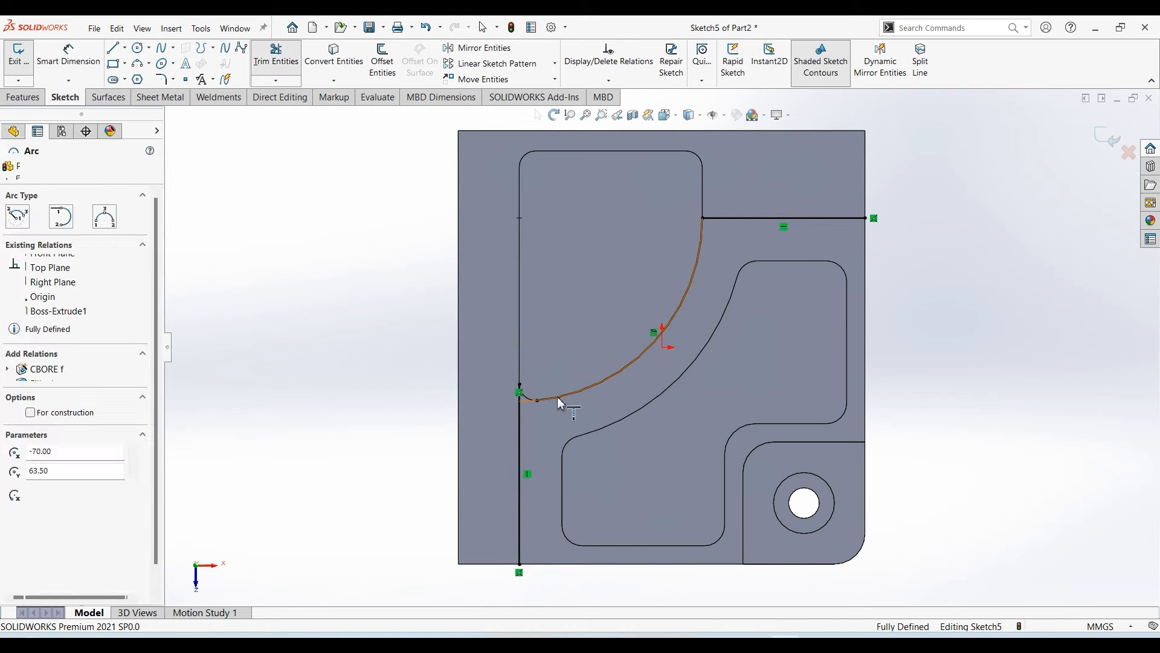
Trim the excess vertical line stub beyond the converted arc at the pocket's lower-left corner
click(270, 65)
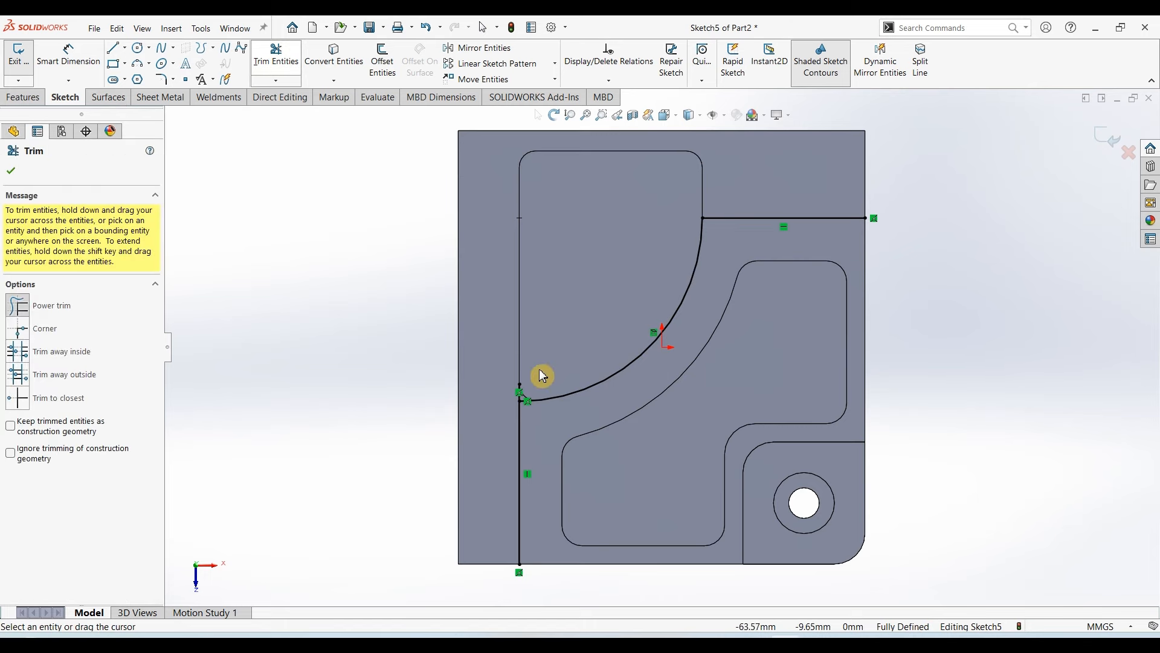
drag(539, 383, 494, 409)
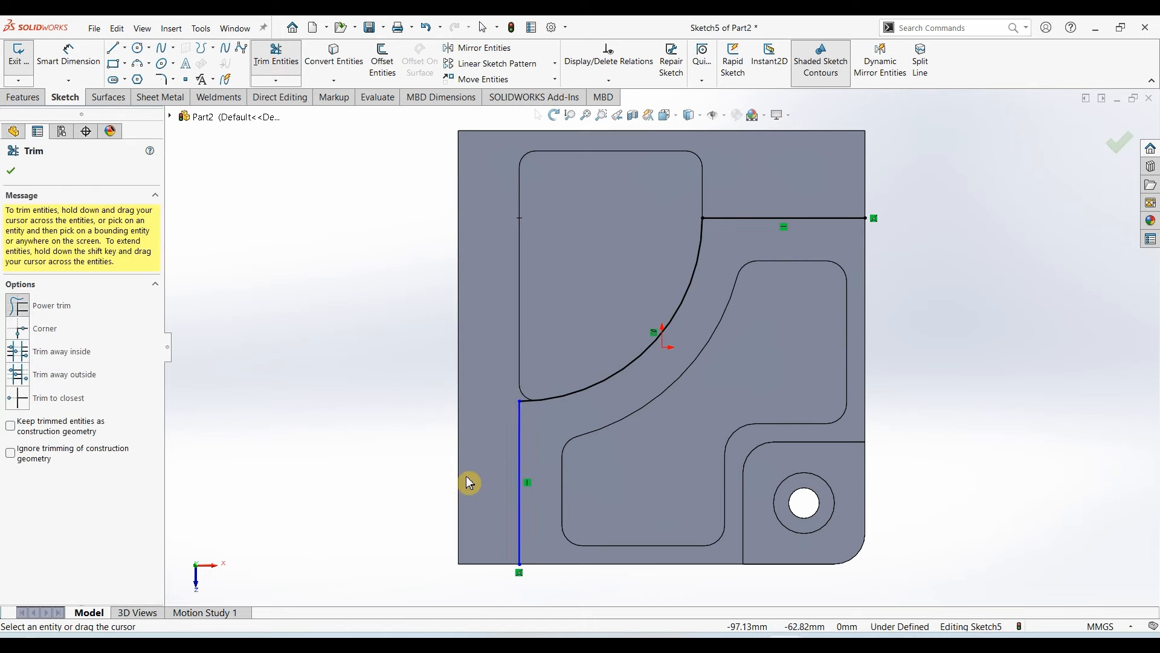
key(Escape)
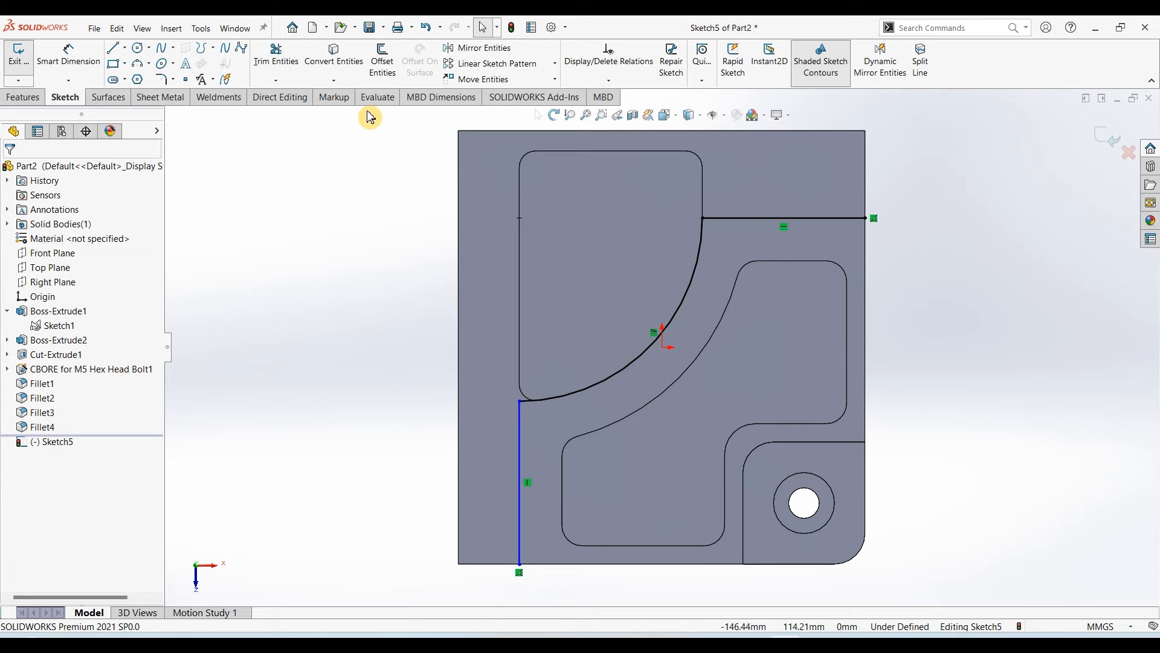
Offset the line-and-arc chain 15 mm toward the lower-right pocket, capping its ends with lines
click(382, 60)
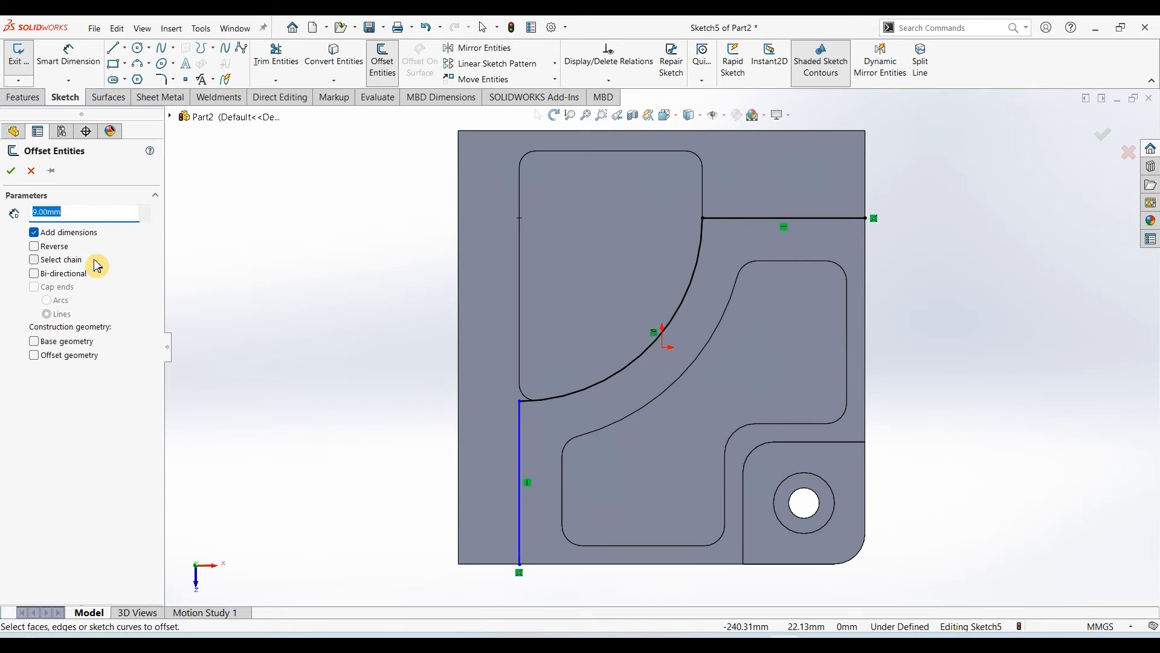
text(15)
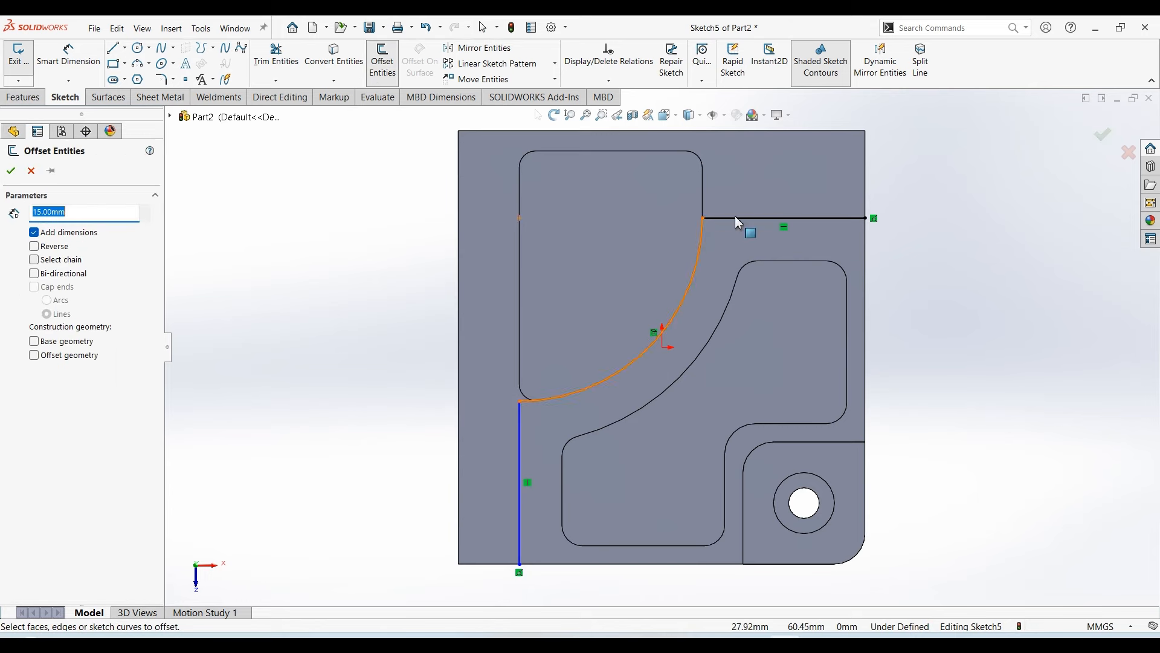
click(739, 218)
click(663, 328)
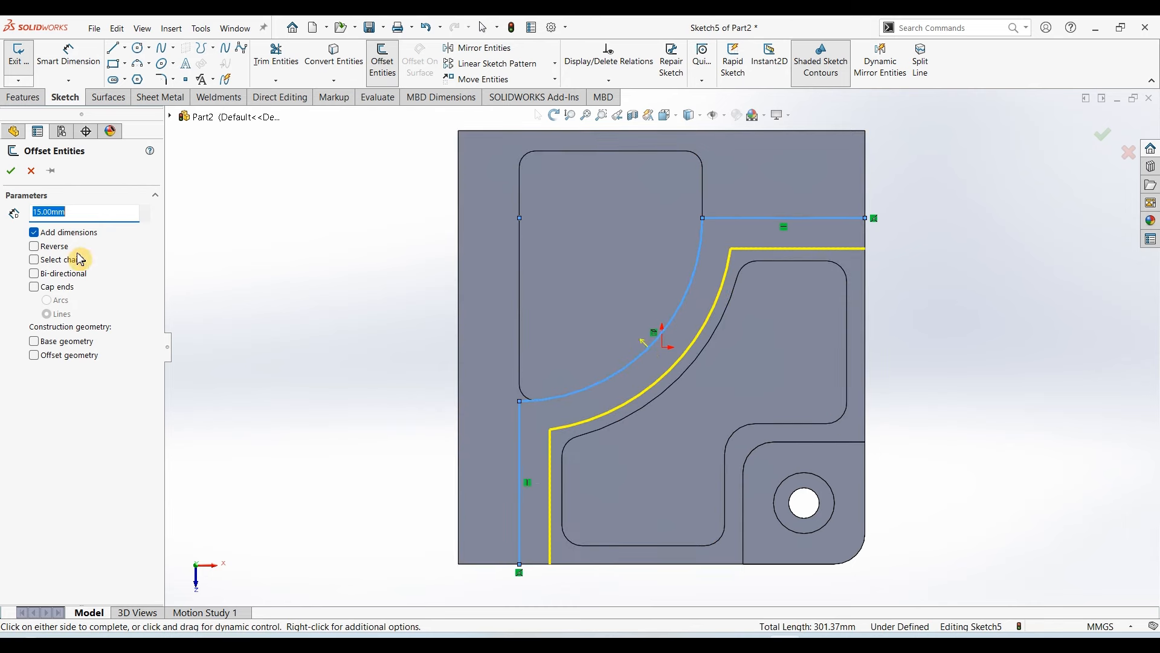
click(33, 287)
click(46, 313)
click(11, 170)
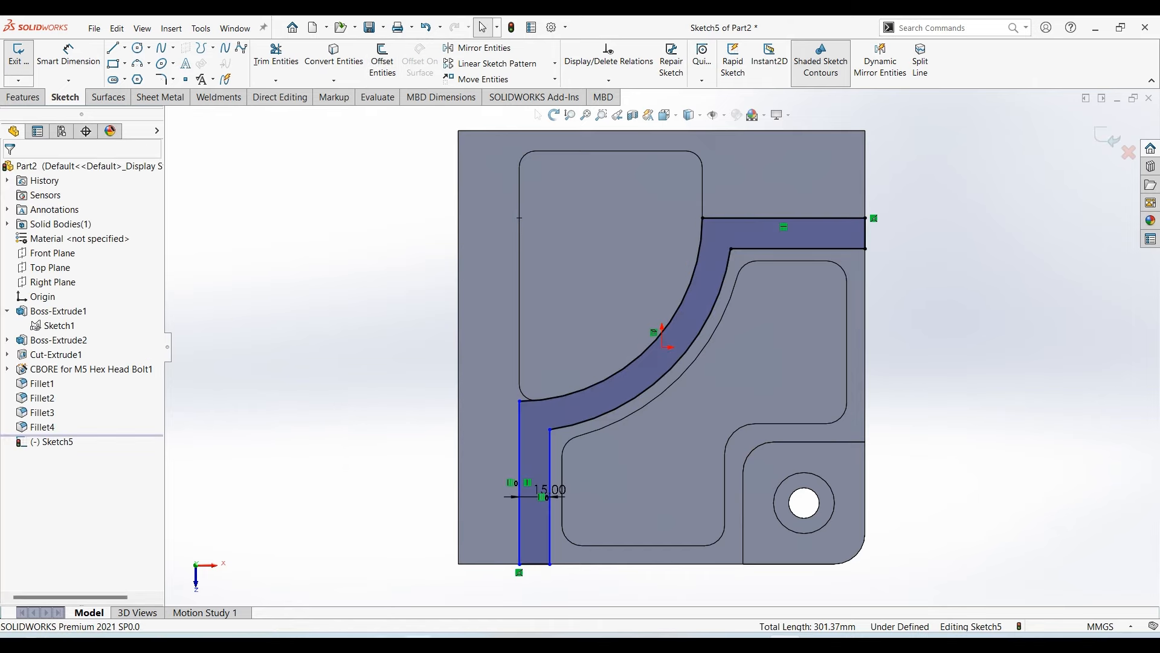
Check the wall gap angles on the PDF drawing and draw two slanted lines from the arc's centre across the curved wall
click(420, 644)
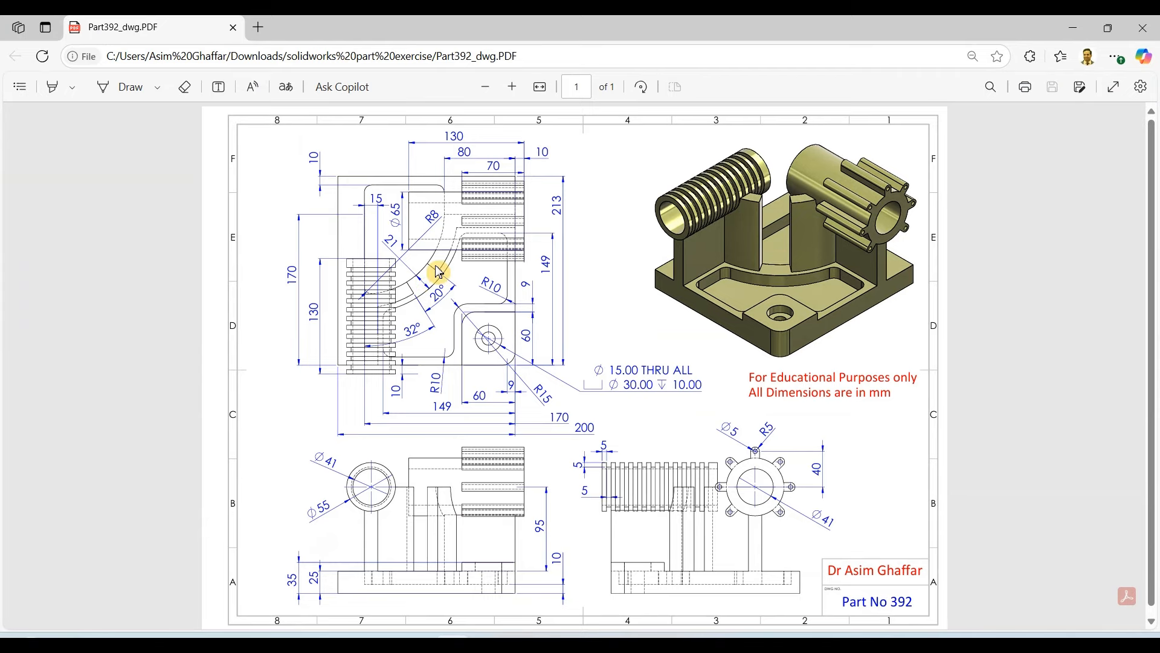
click(1073, 28)
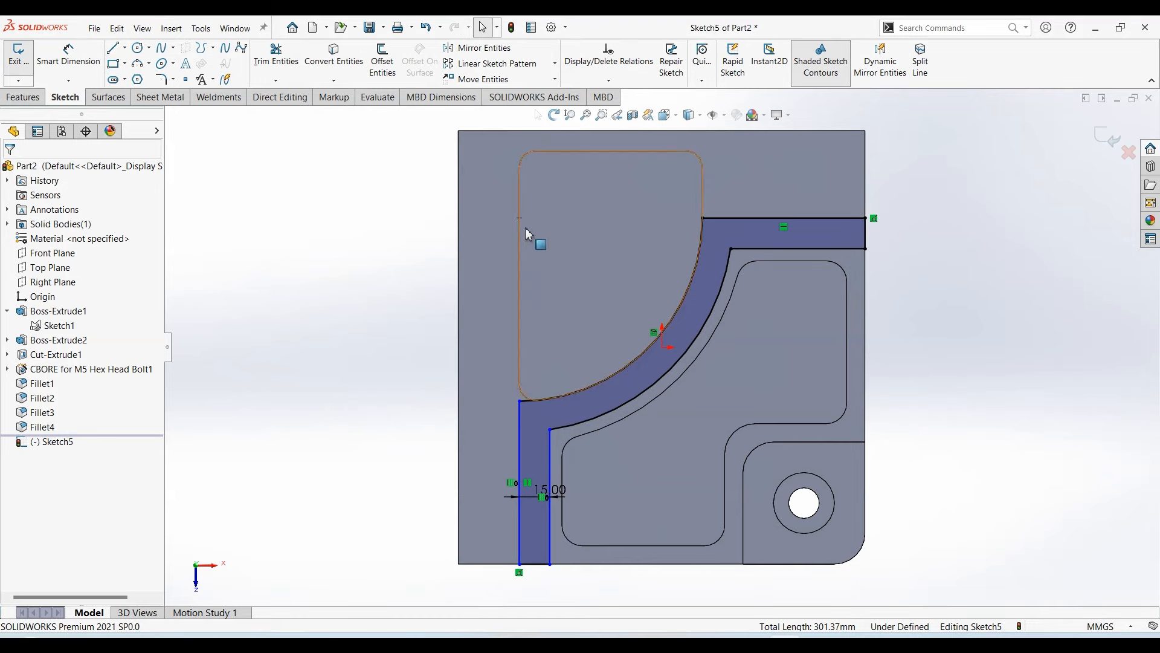
click(112, 47)
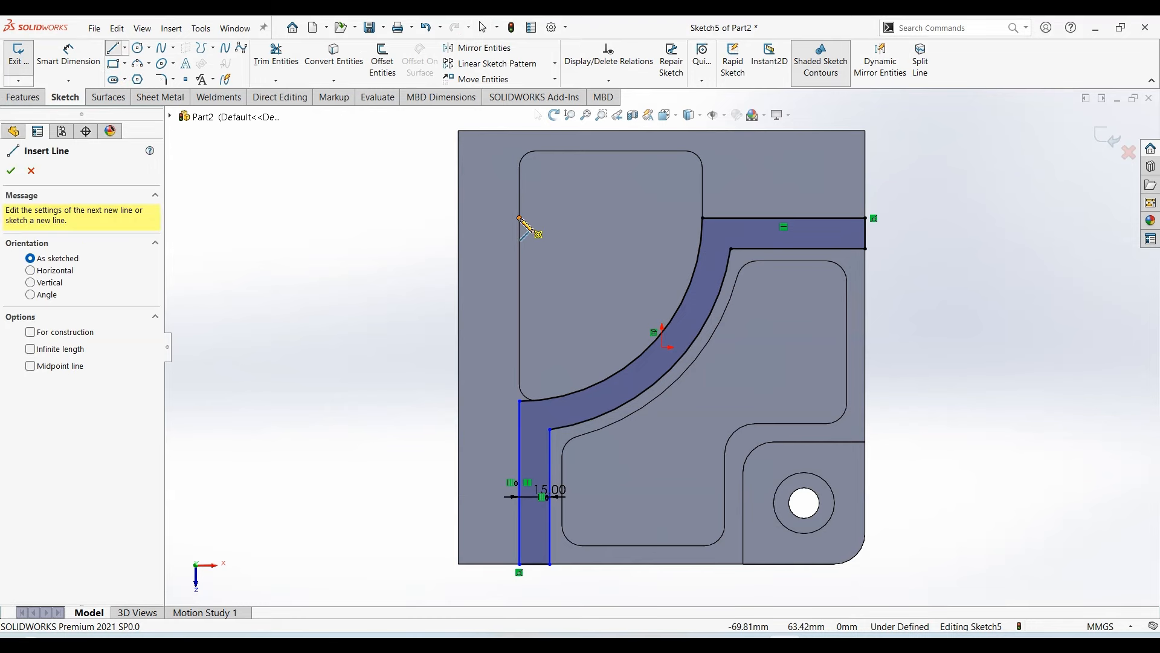
click(520, 219)
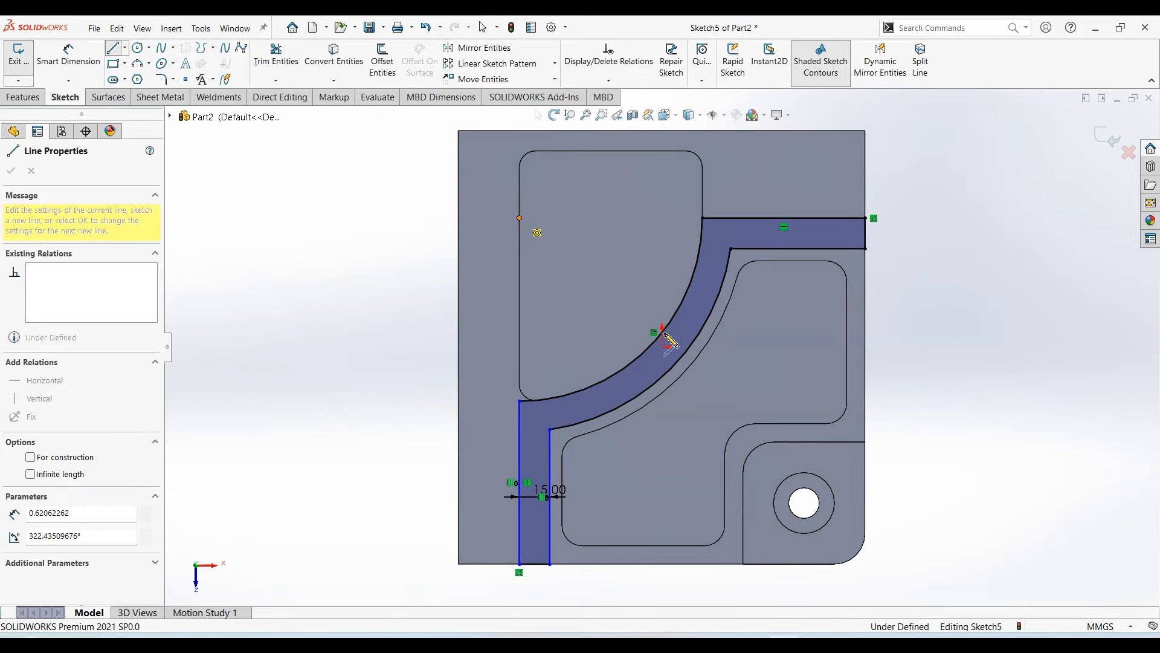
click(736, 370)
key(Escape)
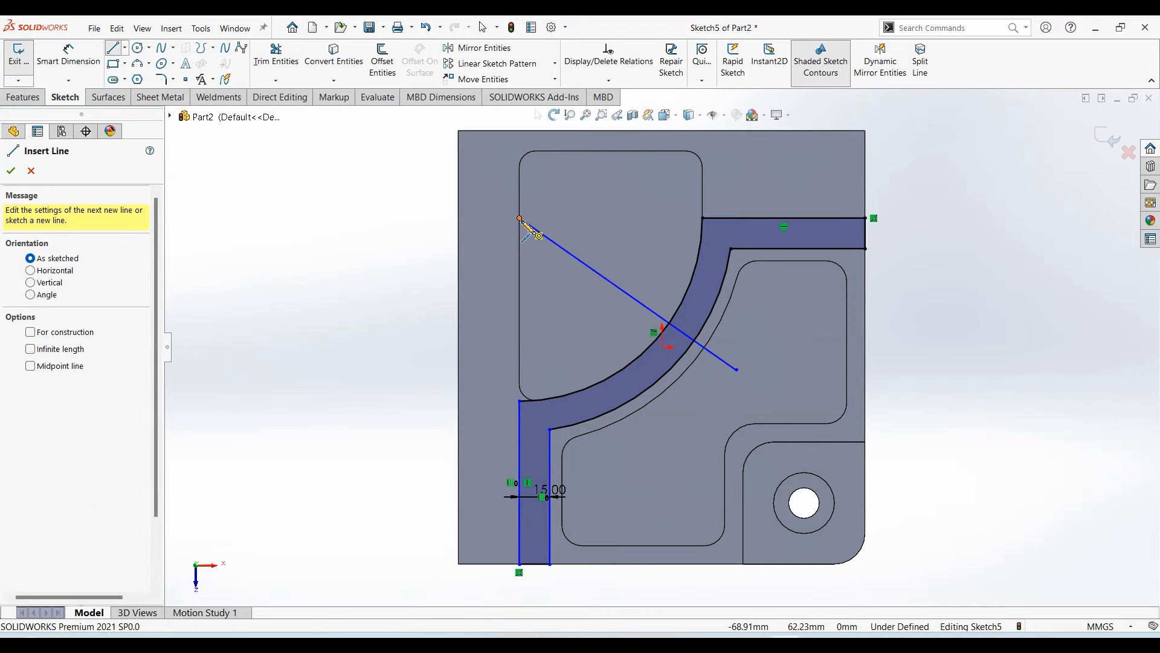
click(520, 219)
click(666, 416)
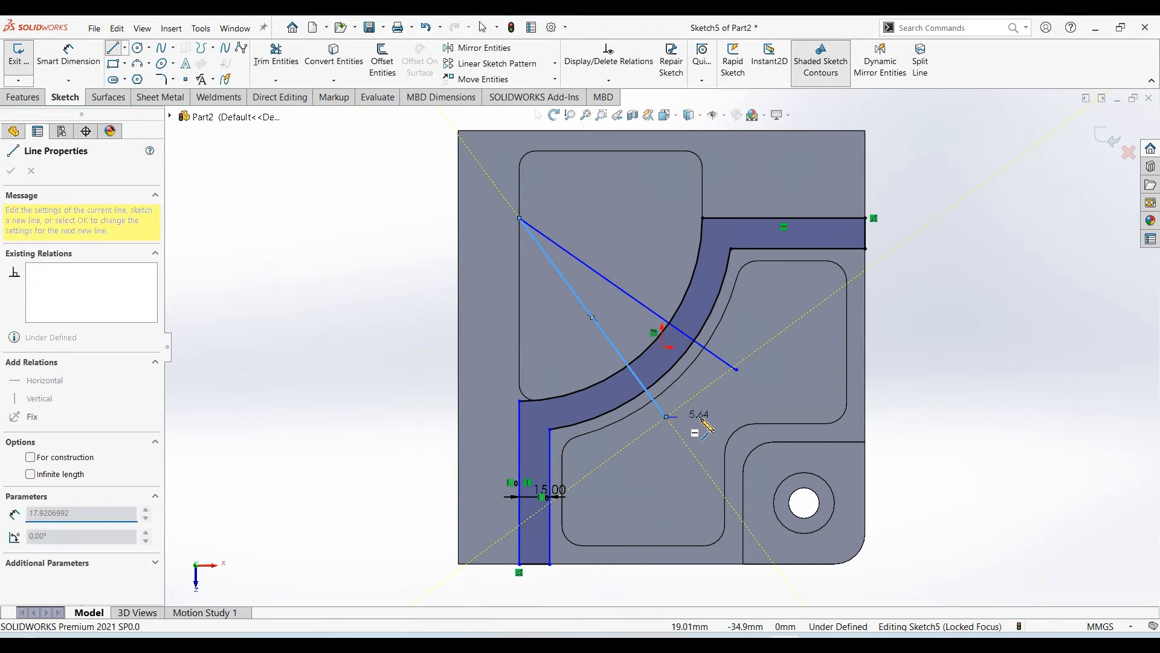
double_click(702, 416)
Dimension the angle between the two slanted lines at 20°
click(68, 54)
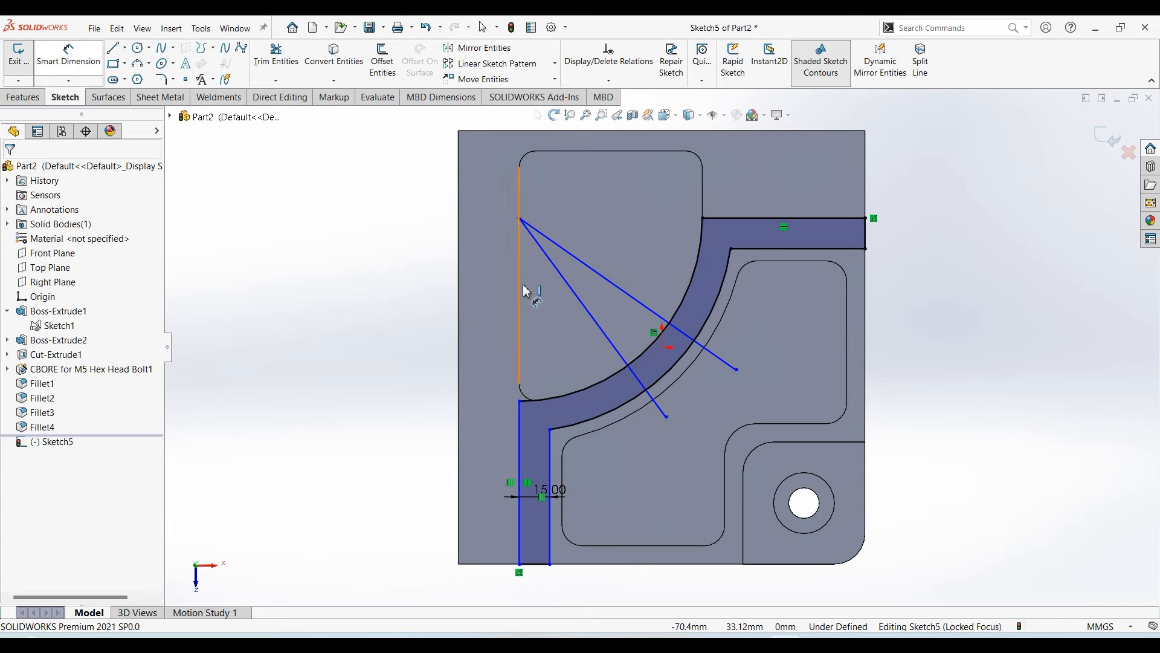
click(574, 294)
click(601, 277)
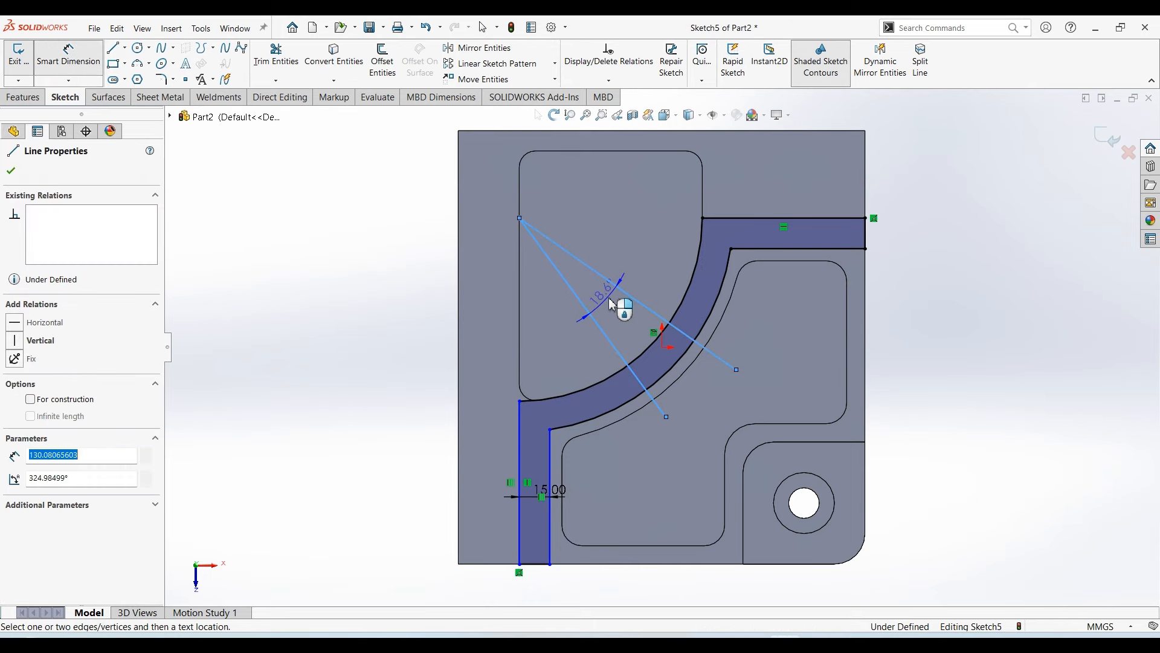
click(608, 300)
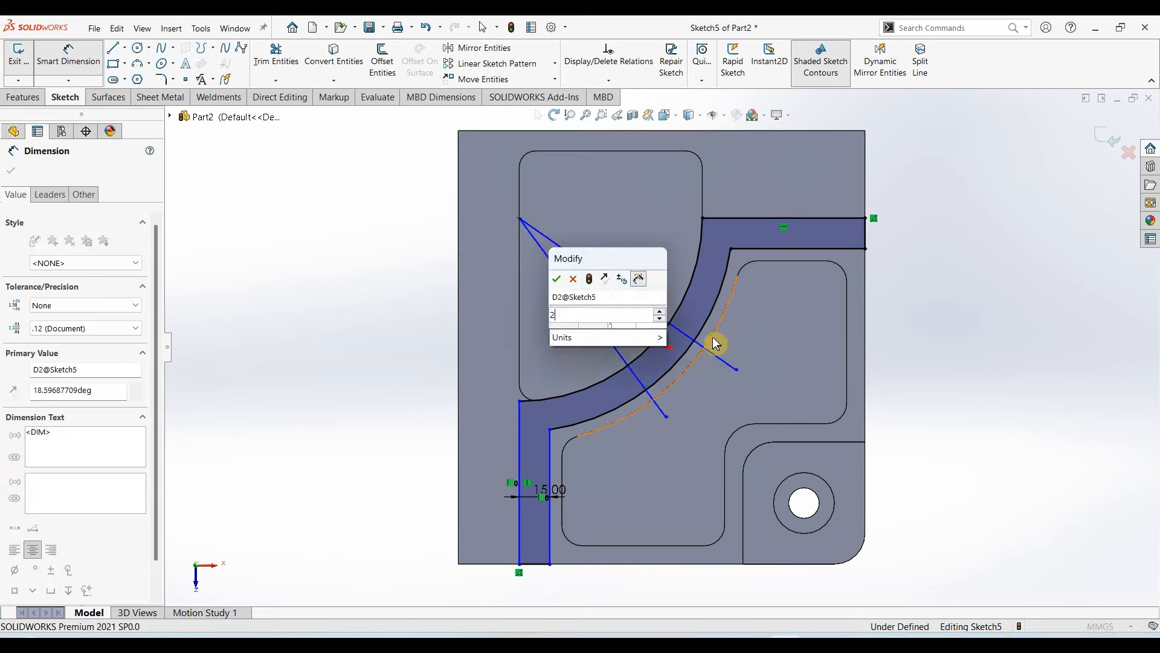
text(20)
key(Return)
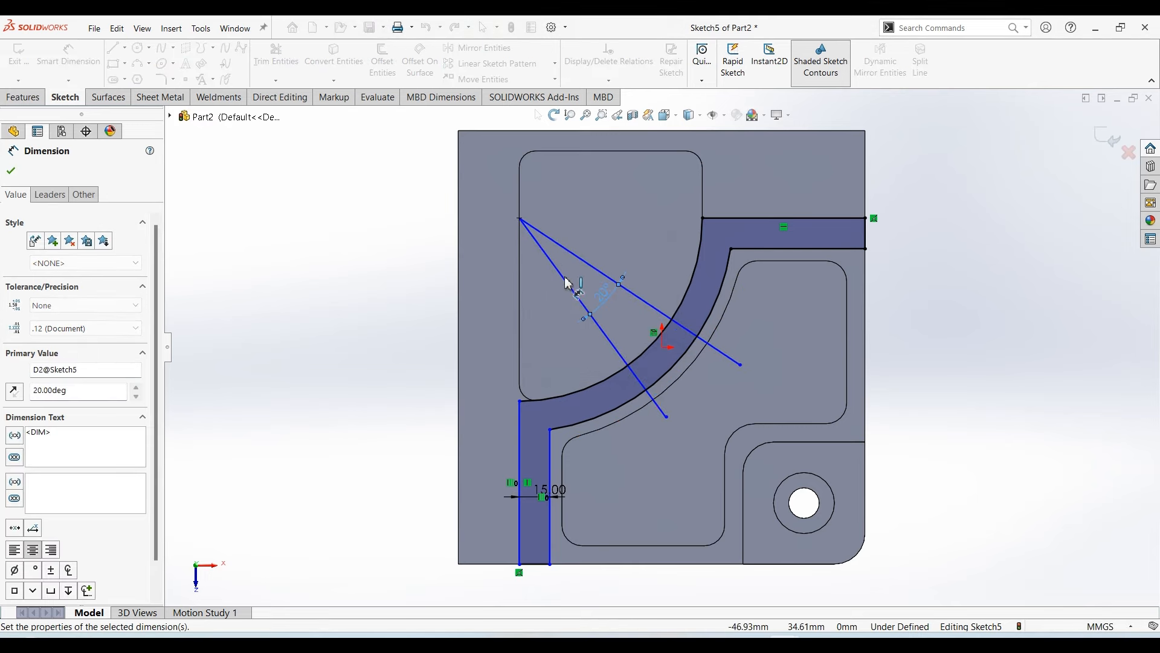
Dimension the angle between the lower slanted line and the pocket's vertical left edge at 32°
click(559, 278)
click(522, 293)
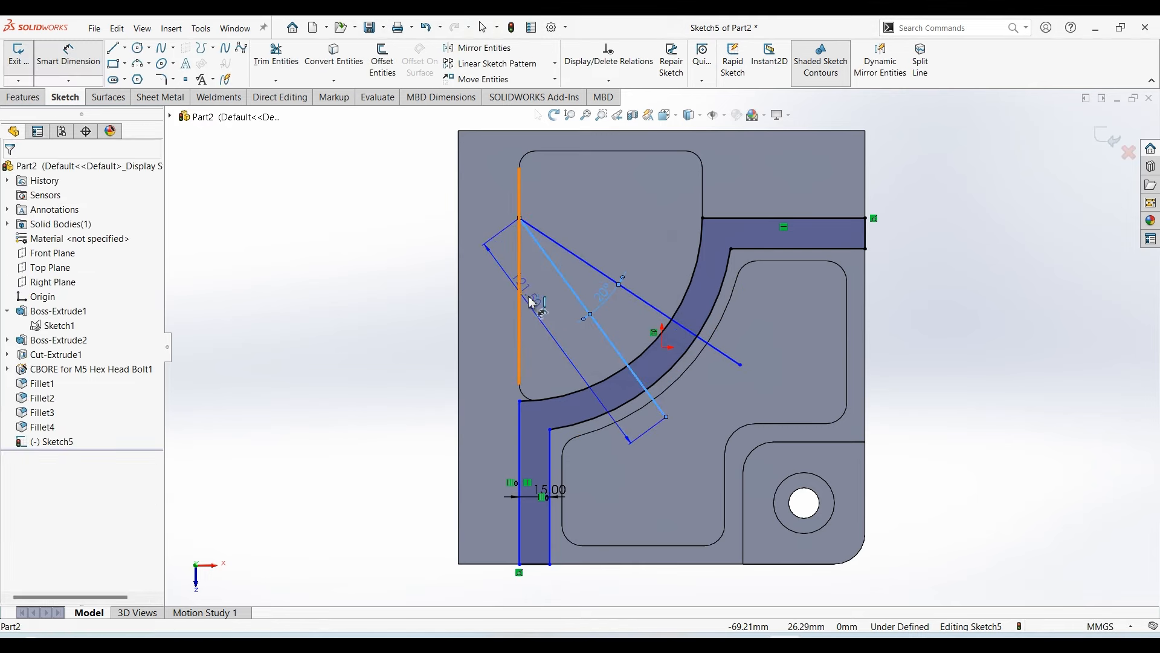
click(586, 314)
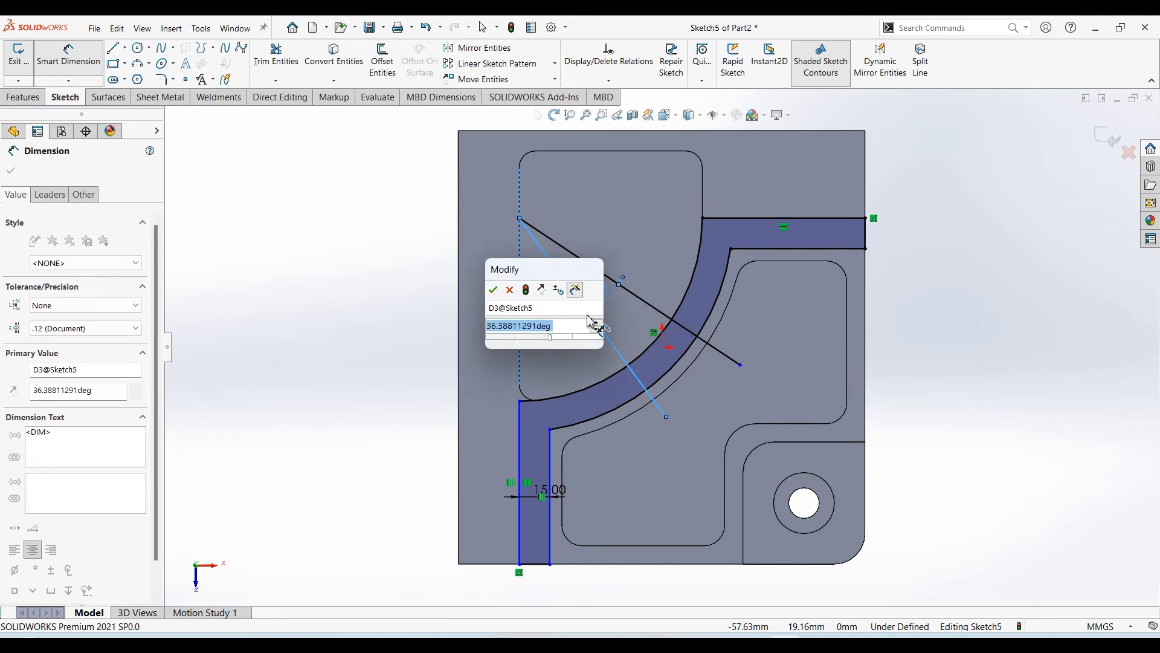
text(32)
key(Return)
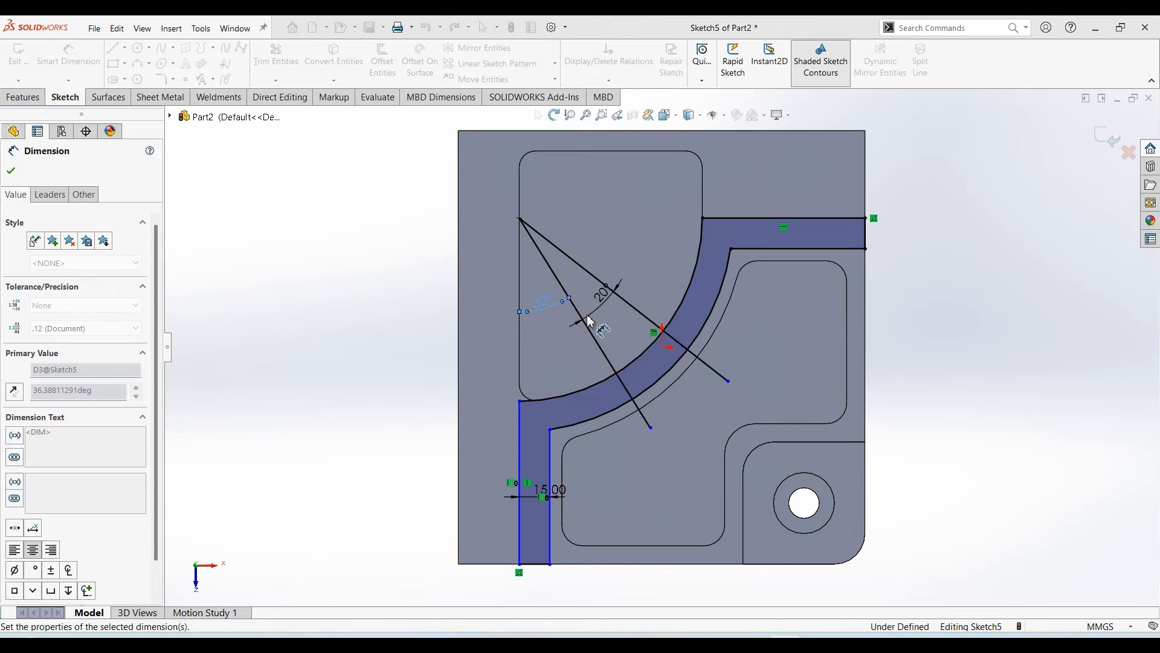
click(13, 171)
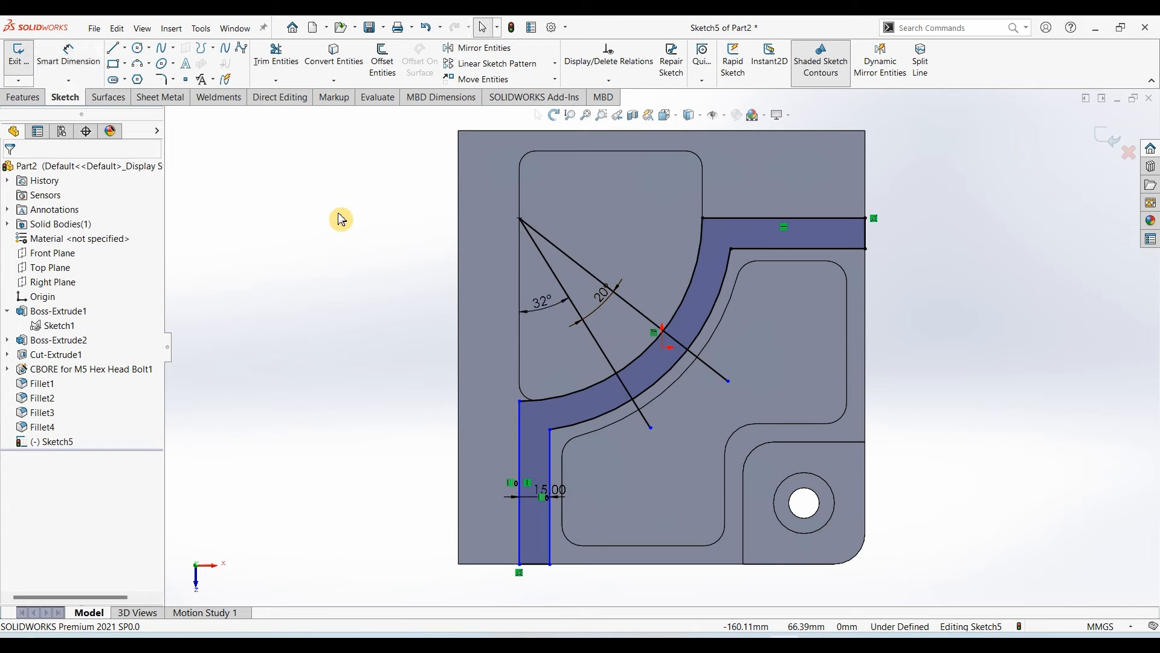
Trim the curved wall section between the two slanted lines and the line portions outside the wall
click(276, 56)
mouse_move(557, 353)
mouse_down()
mouse_move(640, 298)
mouse_move(642, 337)
mouse_move(749, 337)
mouse_move(619, 448)
mouse_move(731, 481)
mouse_up()
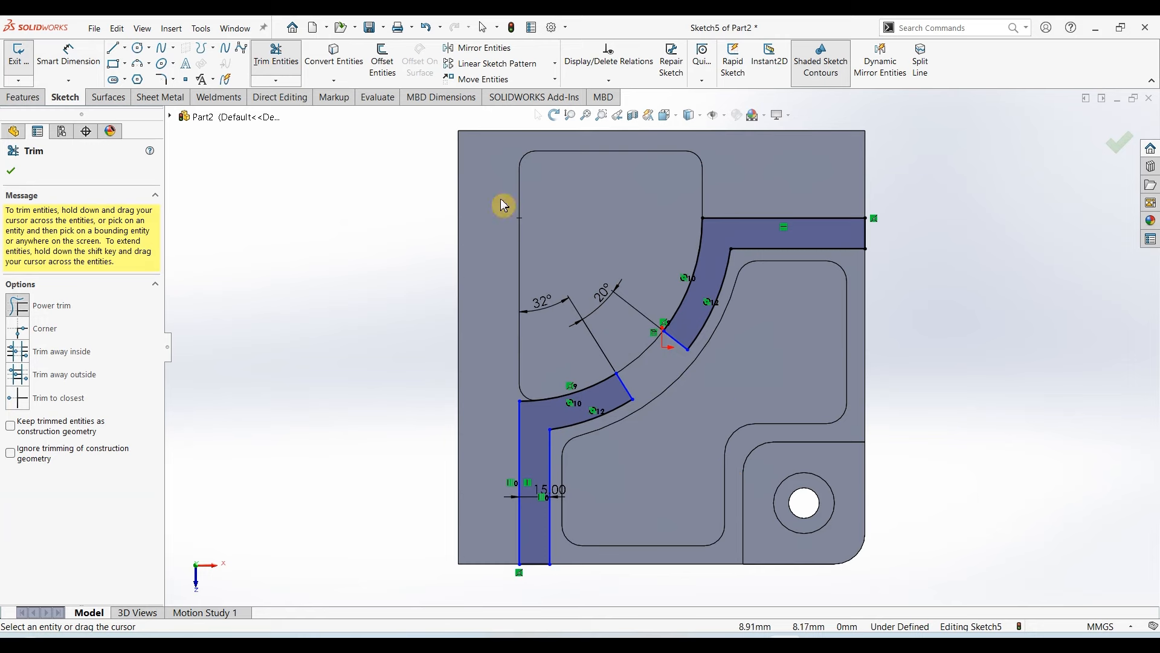
click(11, 170)
Check the wall height on the PDF drawing and extrude the two wall profiles 95 mm upward
click(27, 98)
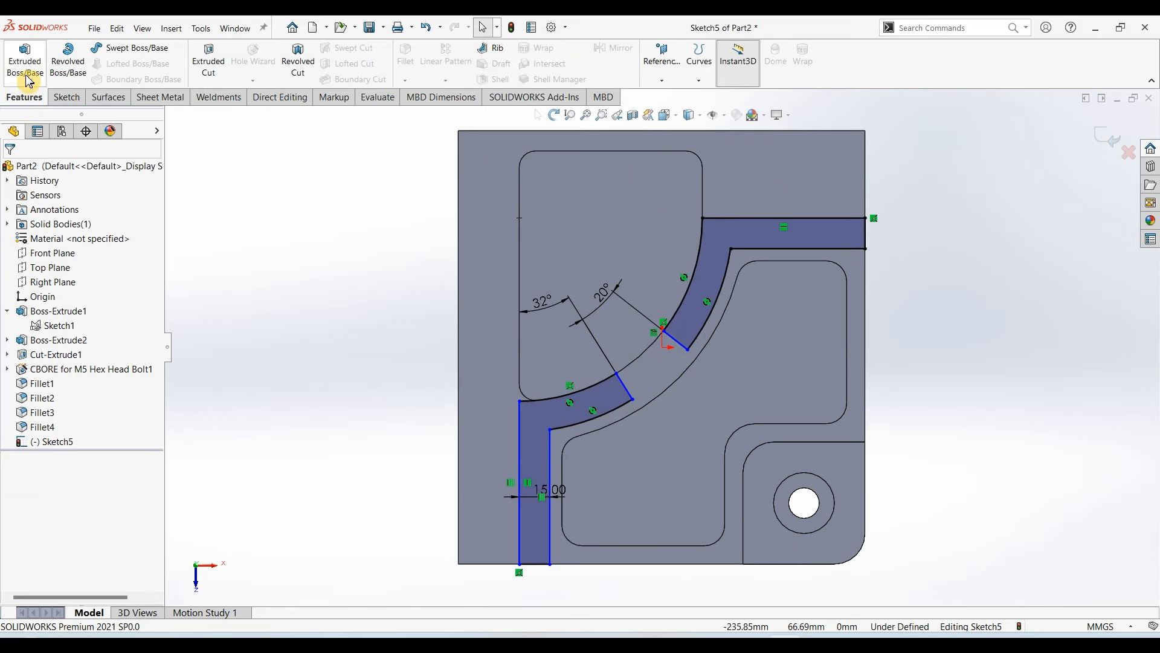
click(27, 69)
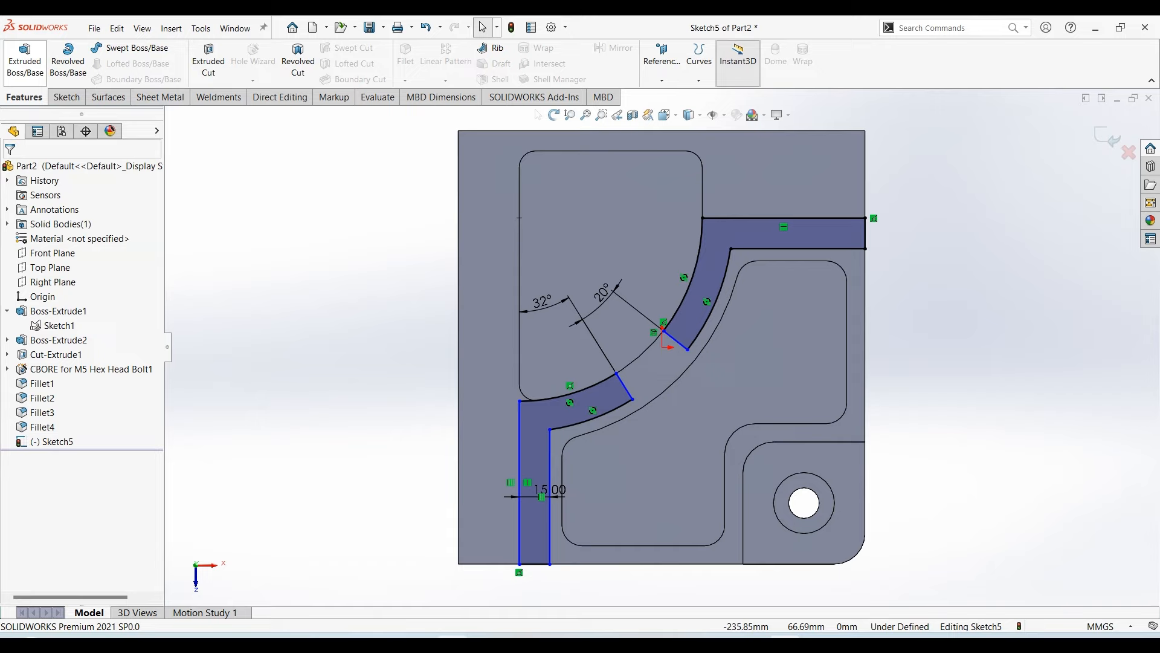
key(alt+Tab)
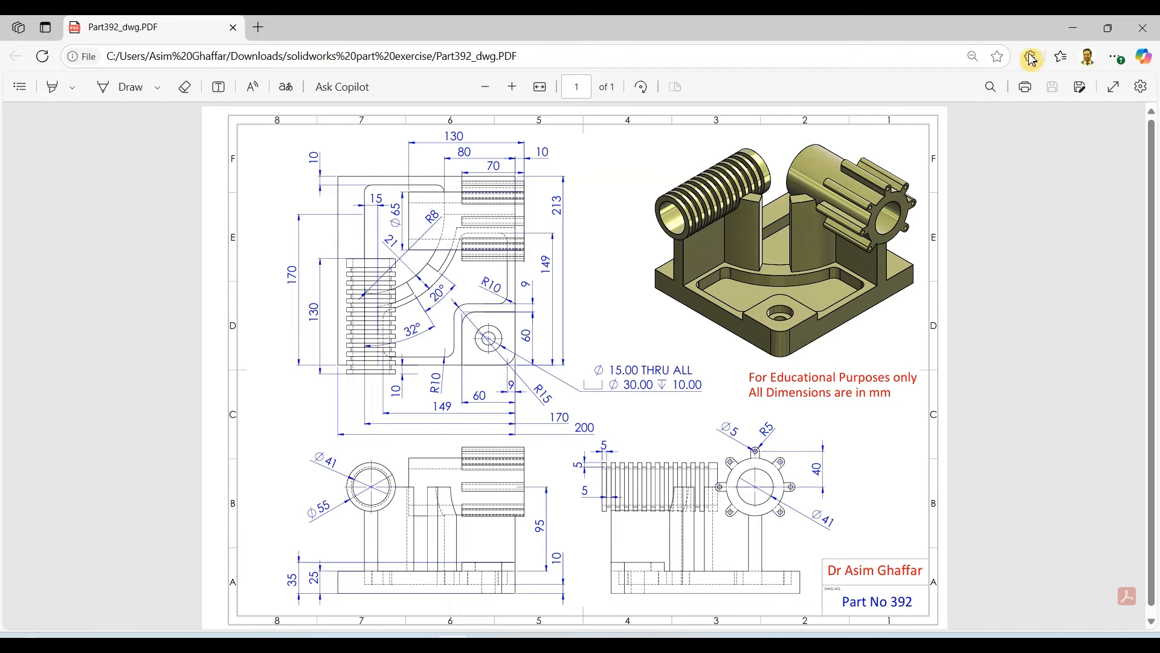
click(1075, 28)
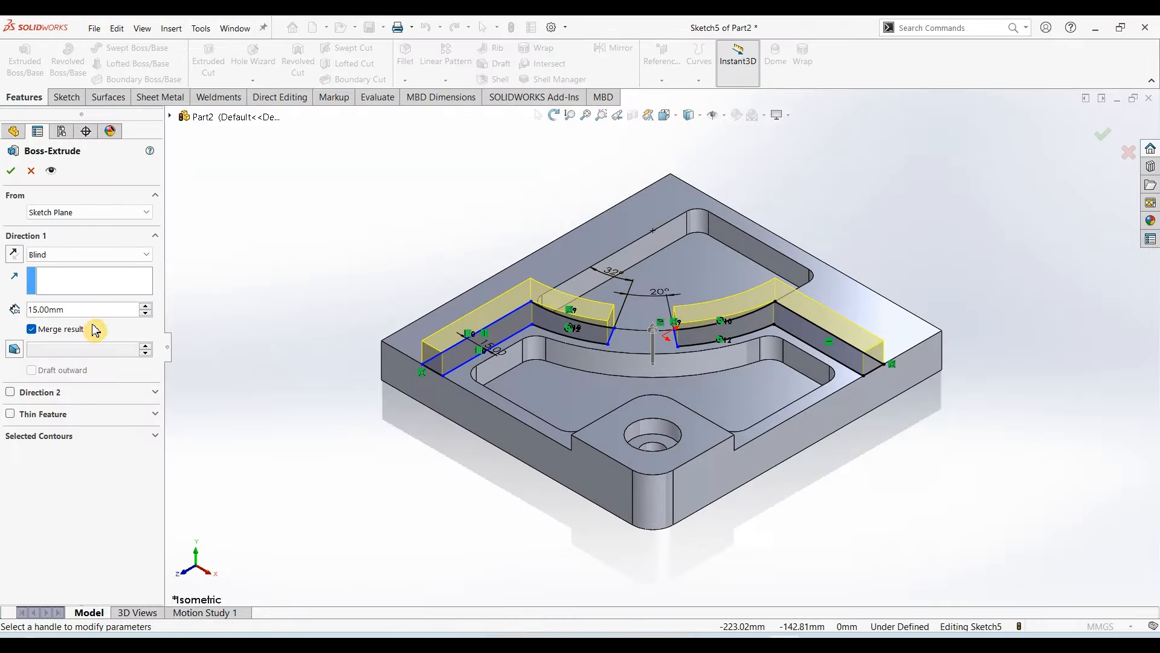
double_click(48, 309)
text(95)
key(Return)
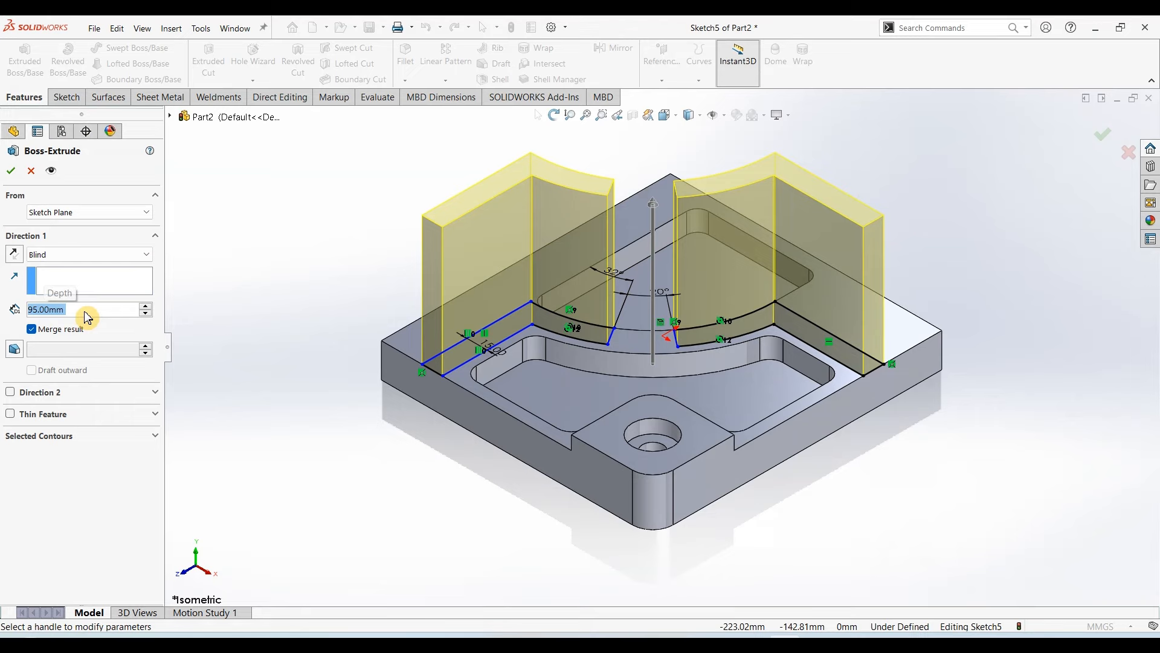
click(15, 171)
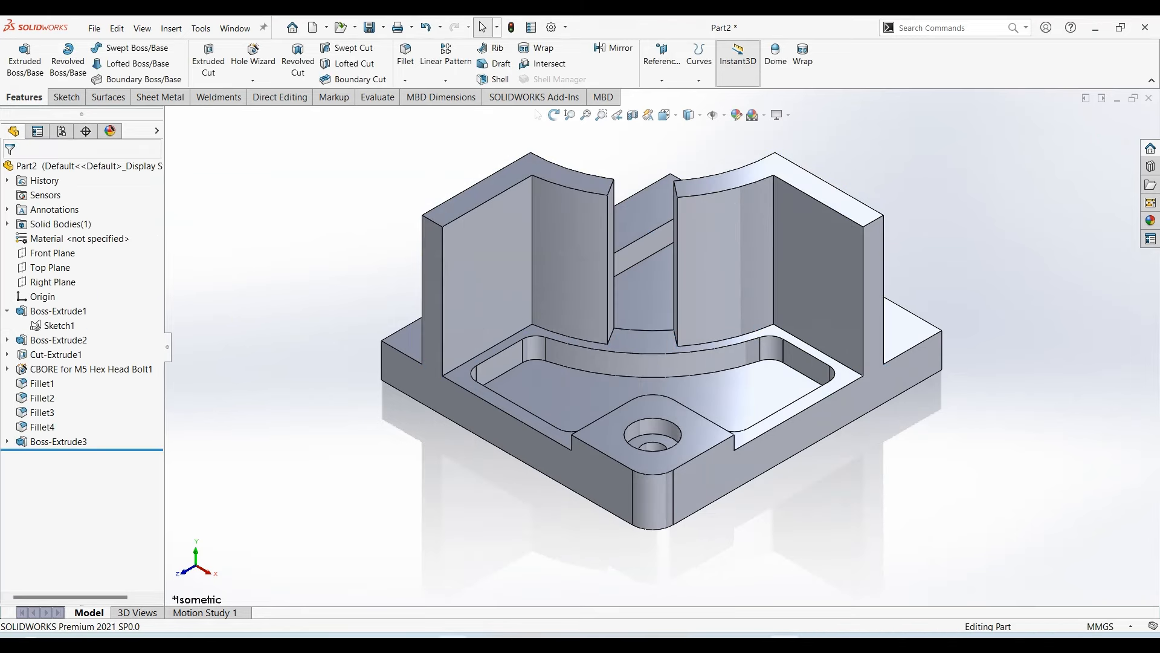
Check the cylinder's position on the PDF drawing and create a plane offset 10 mm outward from the plate's right end face
key(alt+Tab)
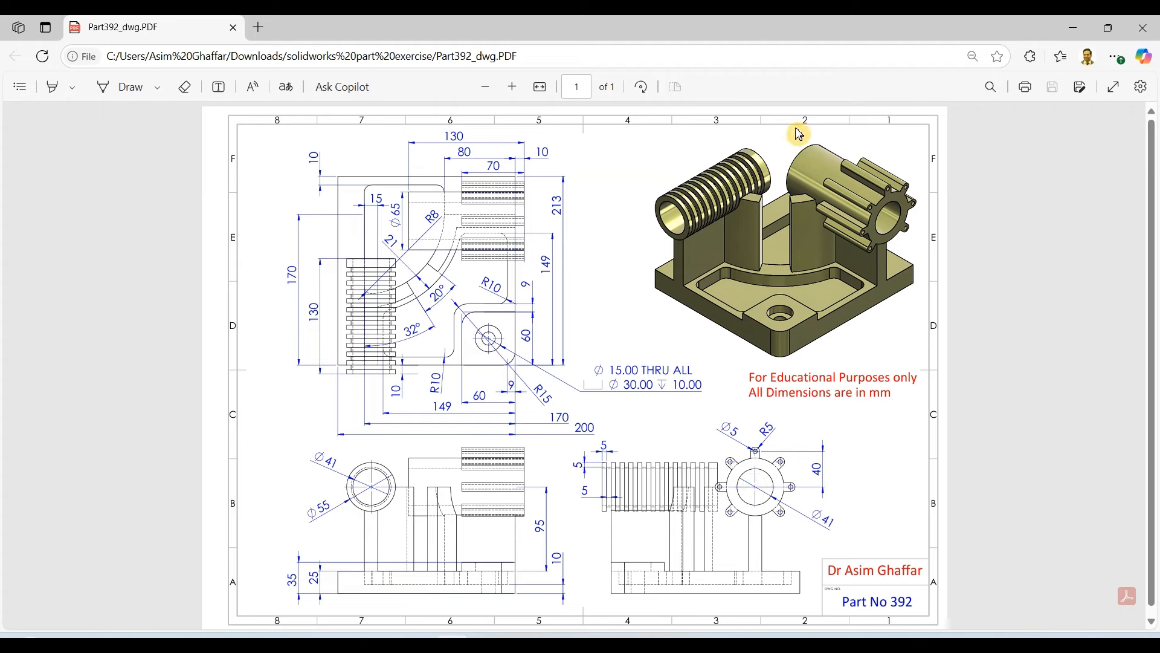
click(1073, 28)
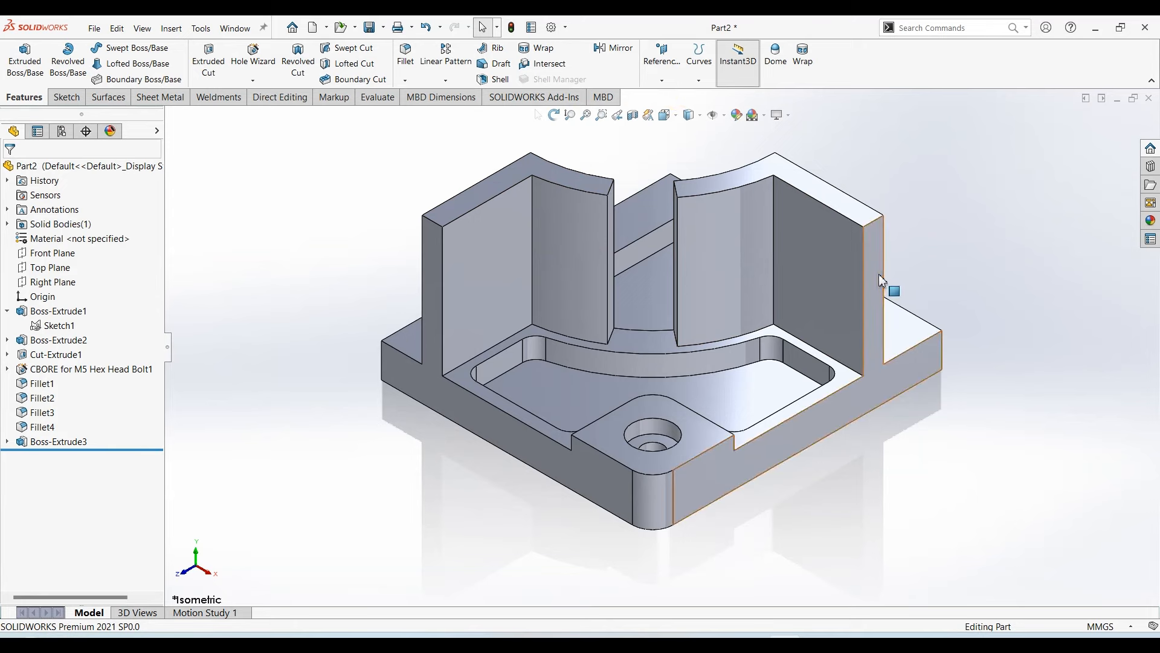
click(879, 274)
click(662, 80)
click(671, 93)
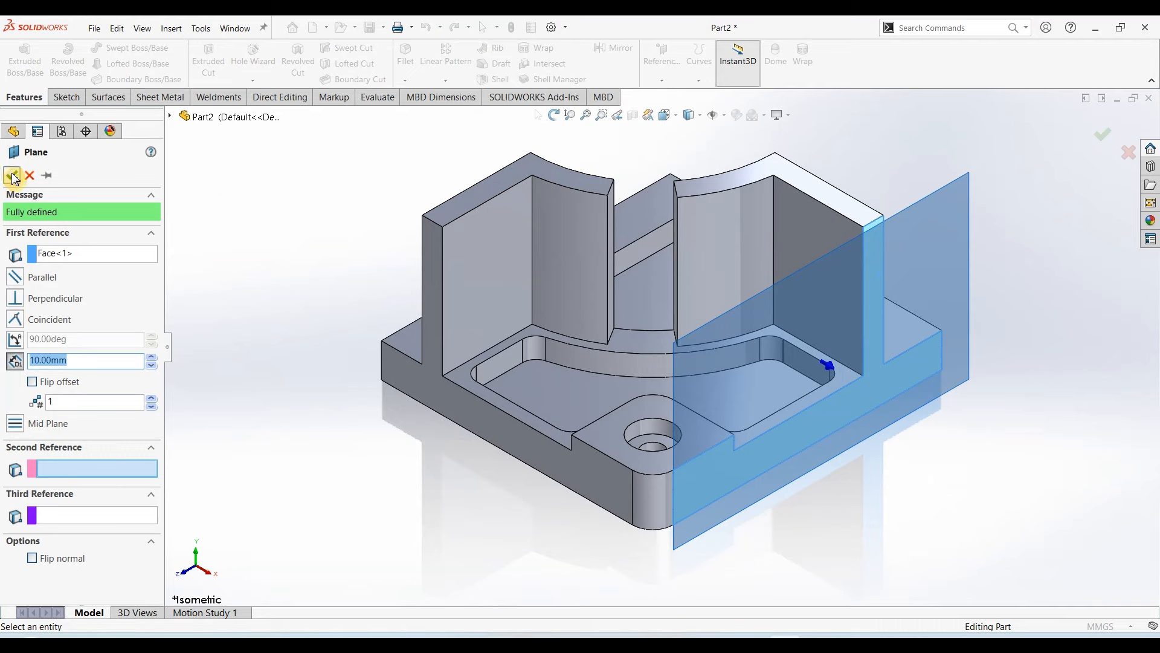
click(12, 175)
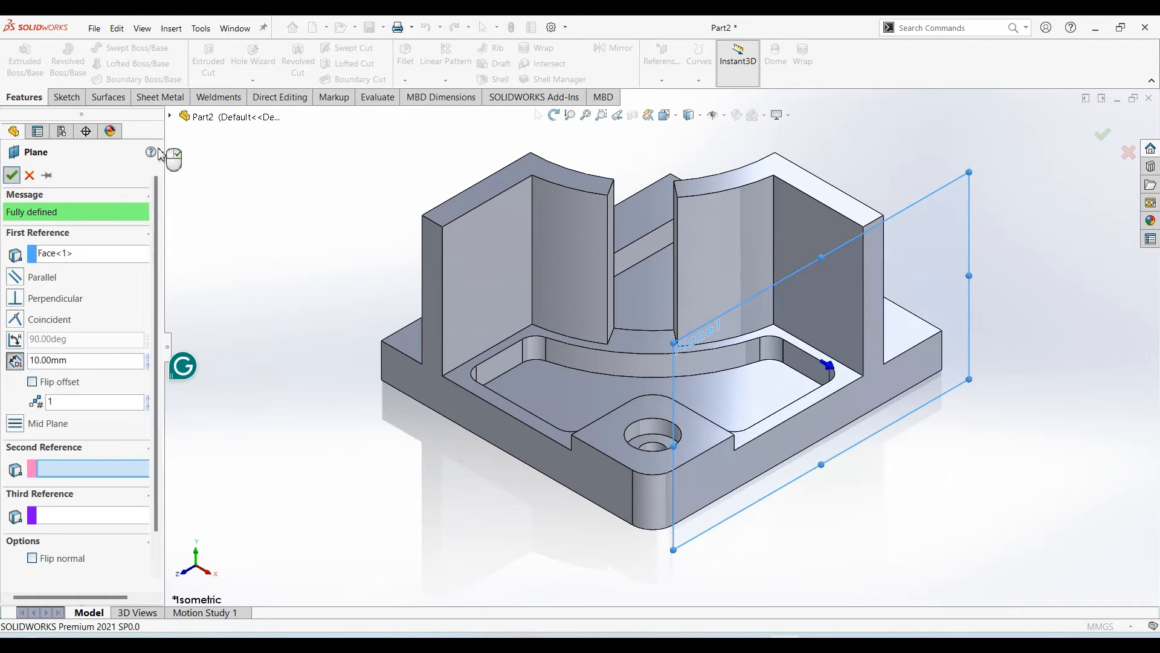
Sketch a circle about 59 mm in diameter on the offset plane, centred on the midpoint of the wall's top edge
click(66, 96)
click(18, 58)
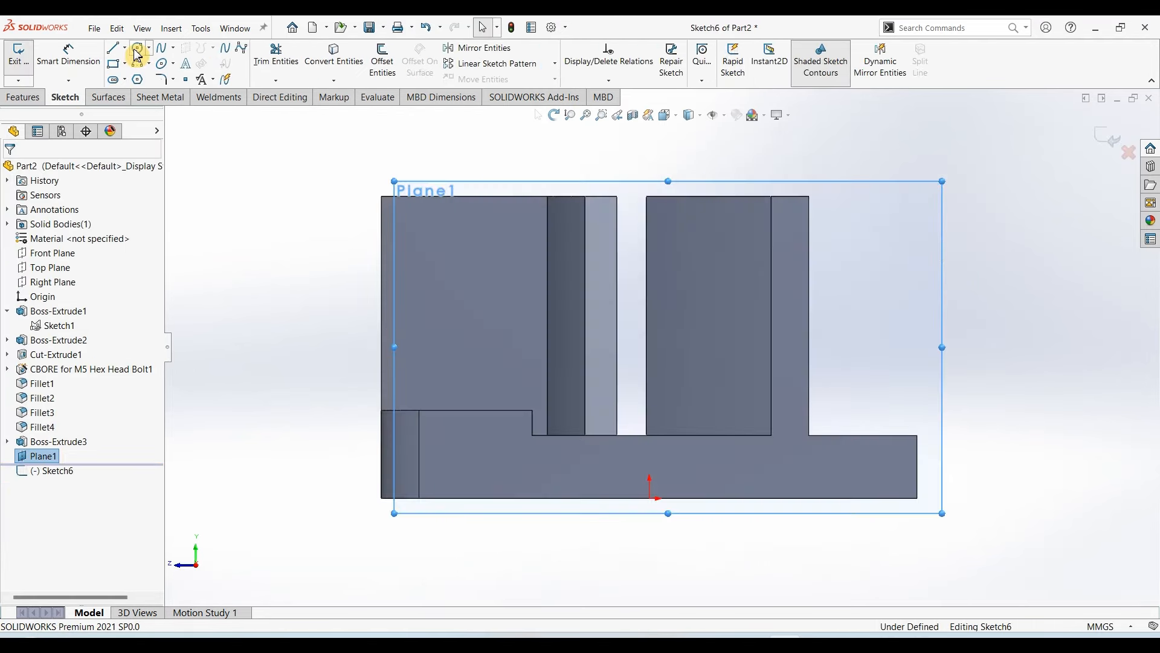
click(136, 53)
click(790, 196)
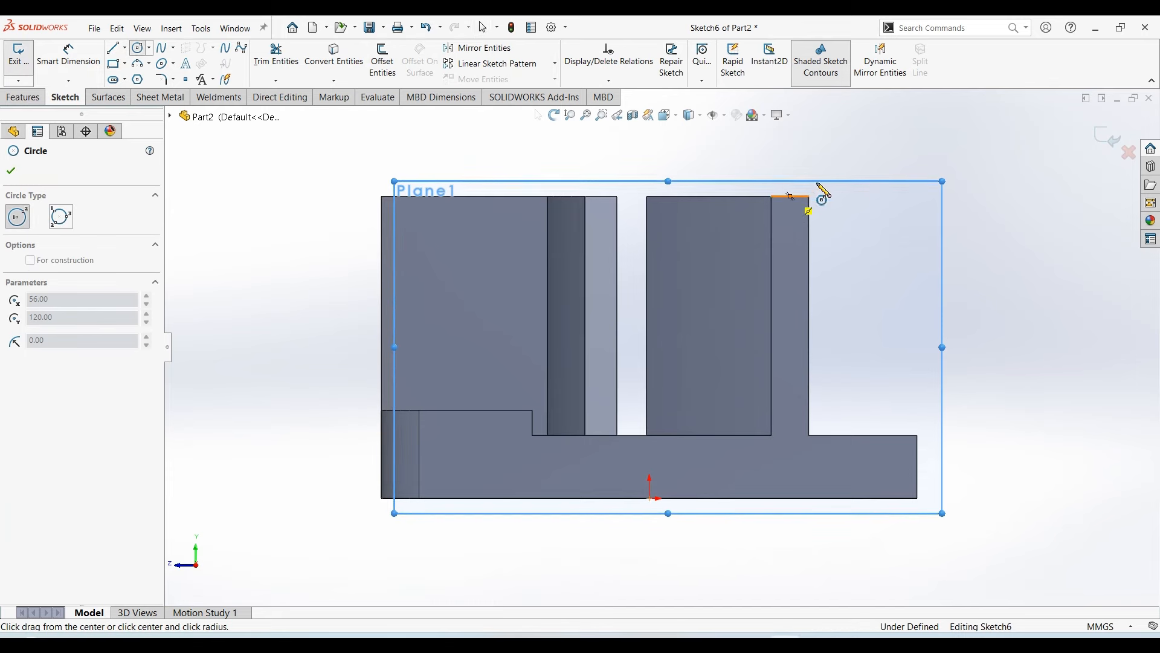
click(841, 145)
Dimension the circle's diameter at 65 mm
click(68, 54)
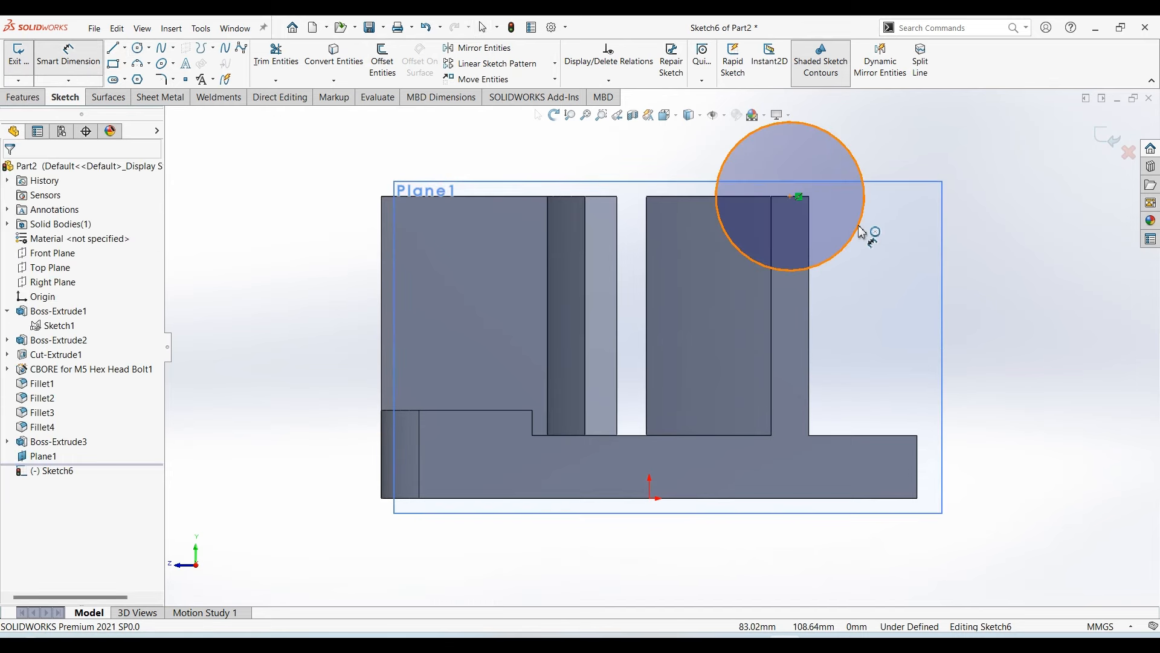
click(917, 279)
click(933, 282)
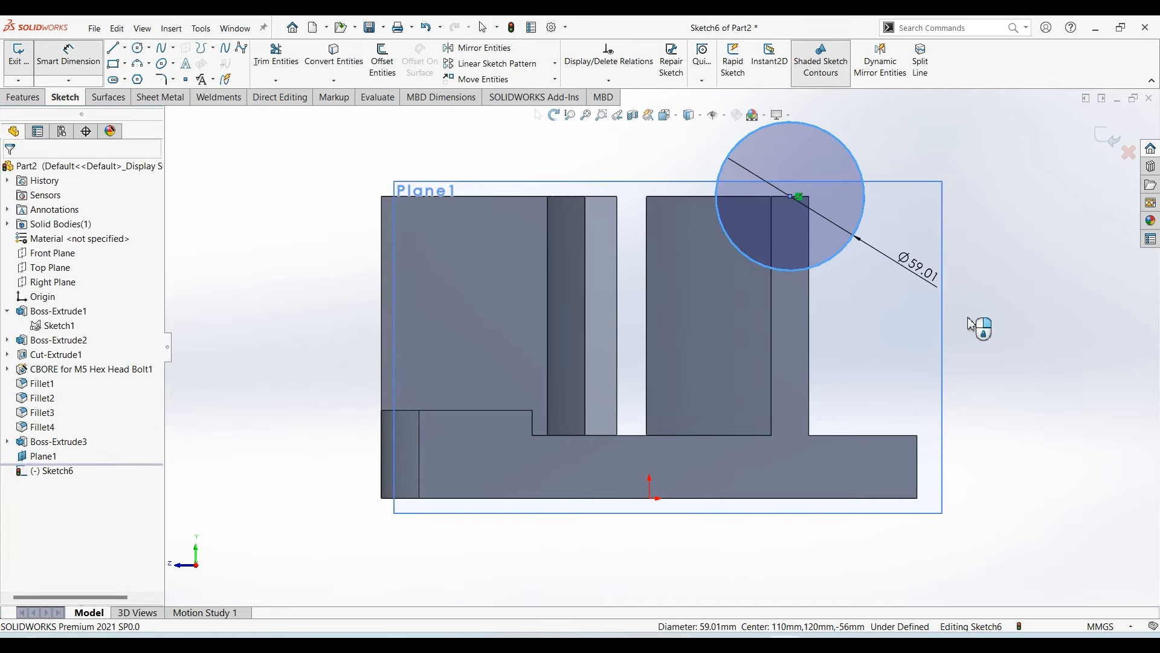
text(65)
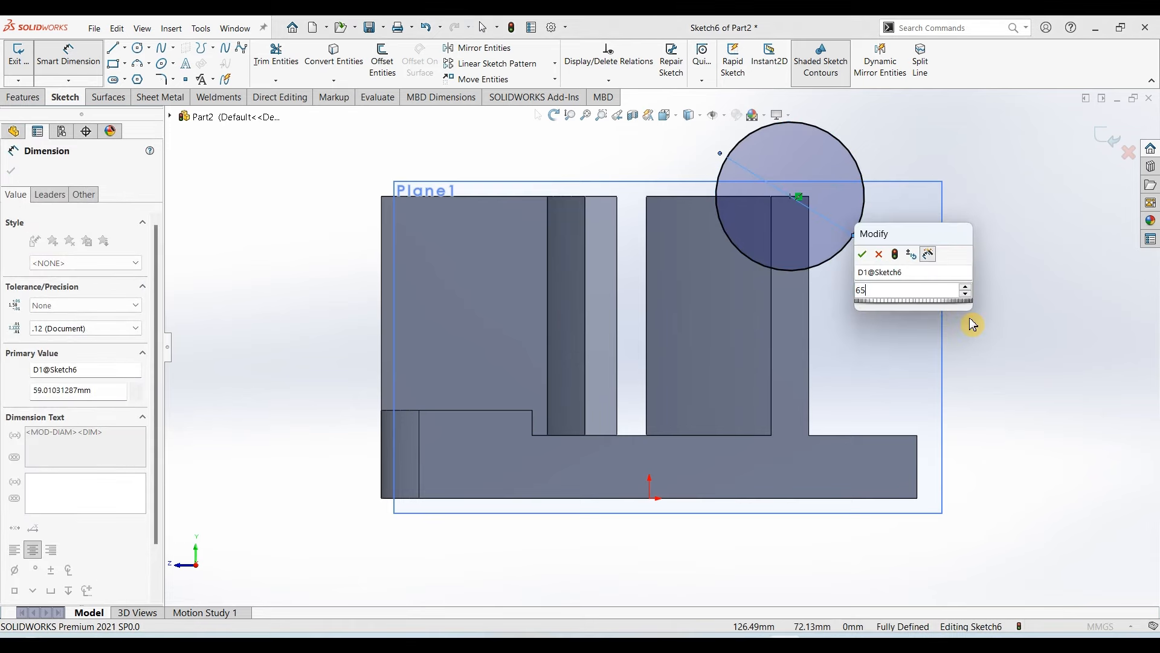
key(Return)
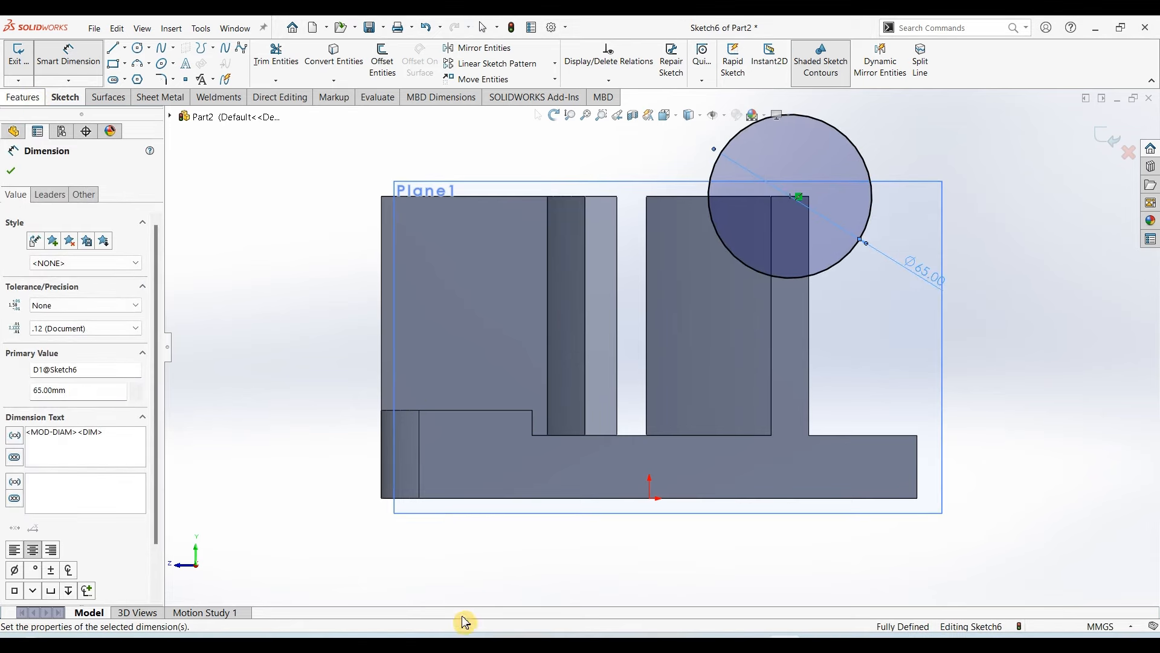
Check the cylinder's length on the PDF drawing and extrude the 65 mm circle 130 mm in the reversed direction, inward over the wall
click(470, 638)
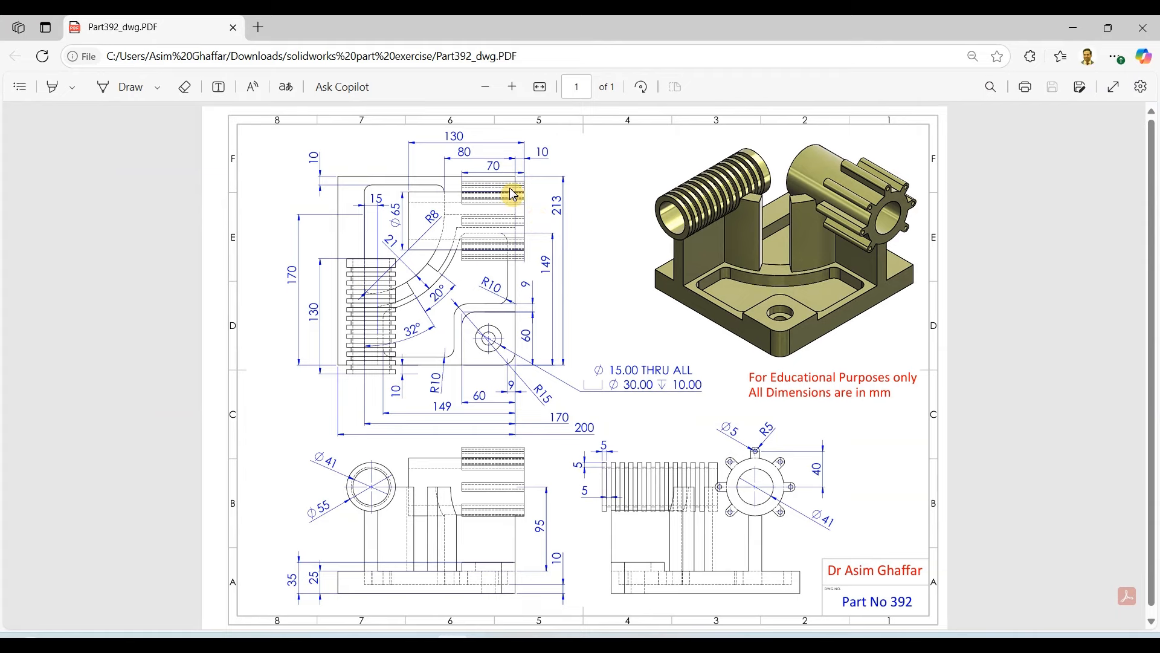
click(1084, 29)
click(24, 98)
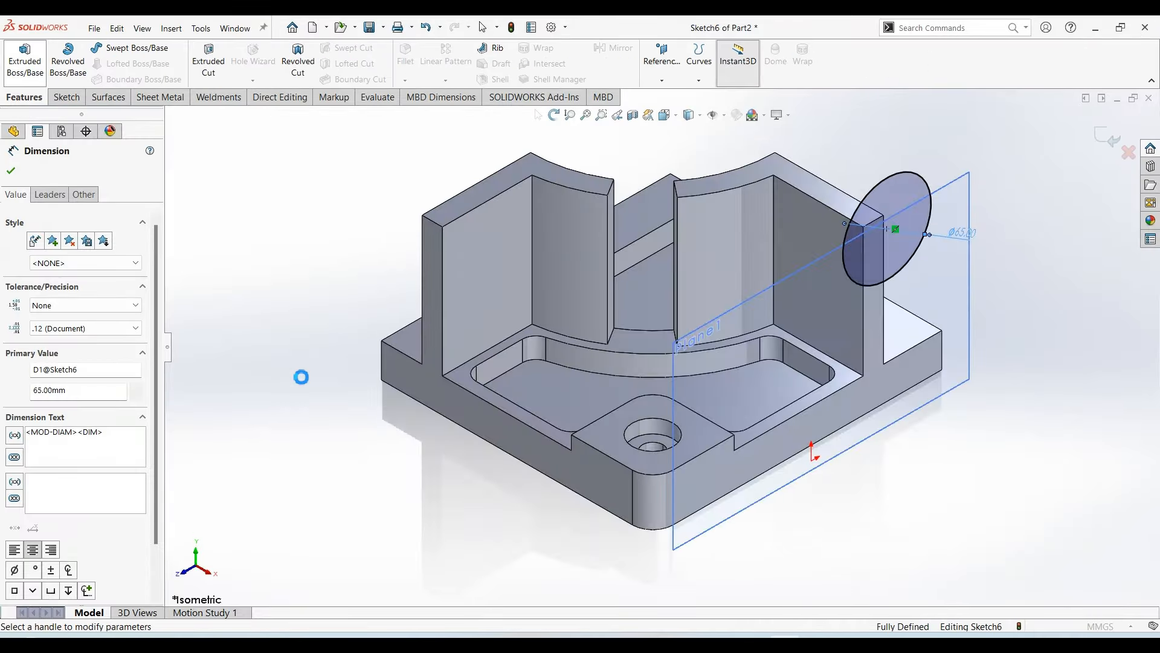
text(130)
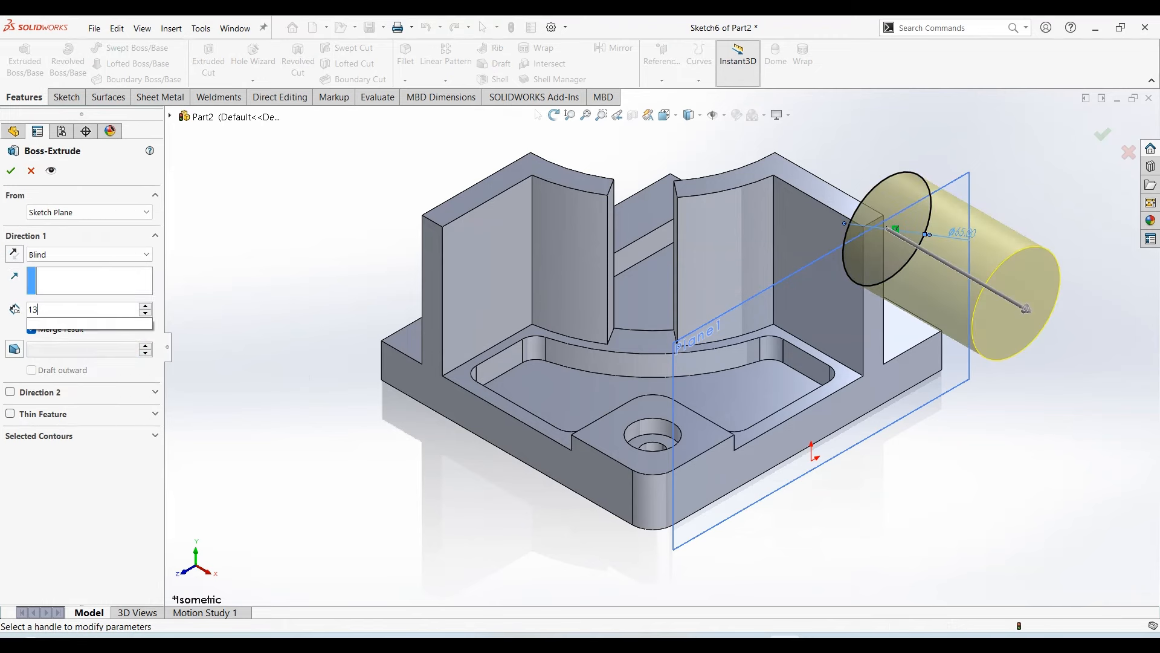
key(Return)
click(13, 254)
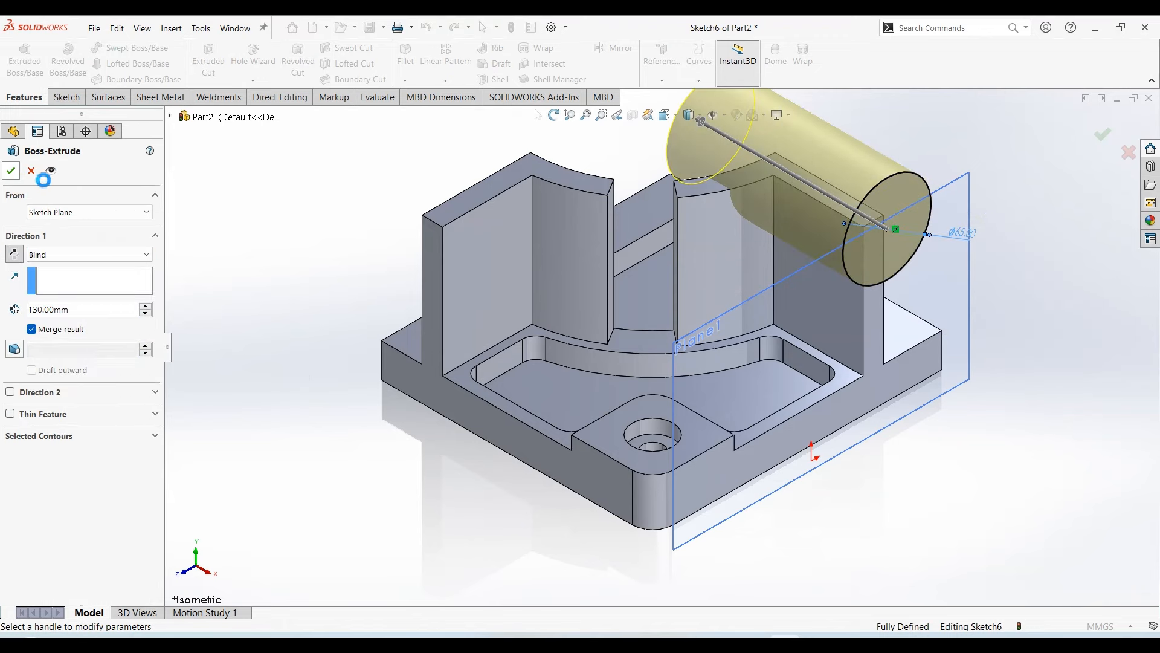
Hide the offset plane used for the 65 mm cylinder
click(976, 278)
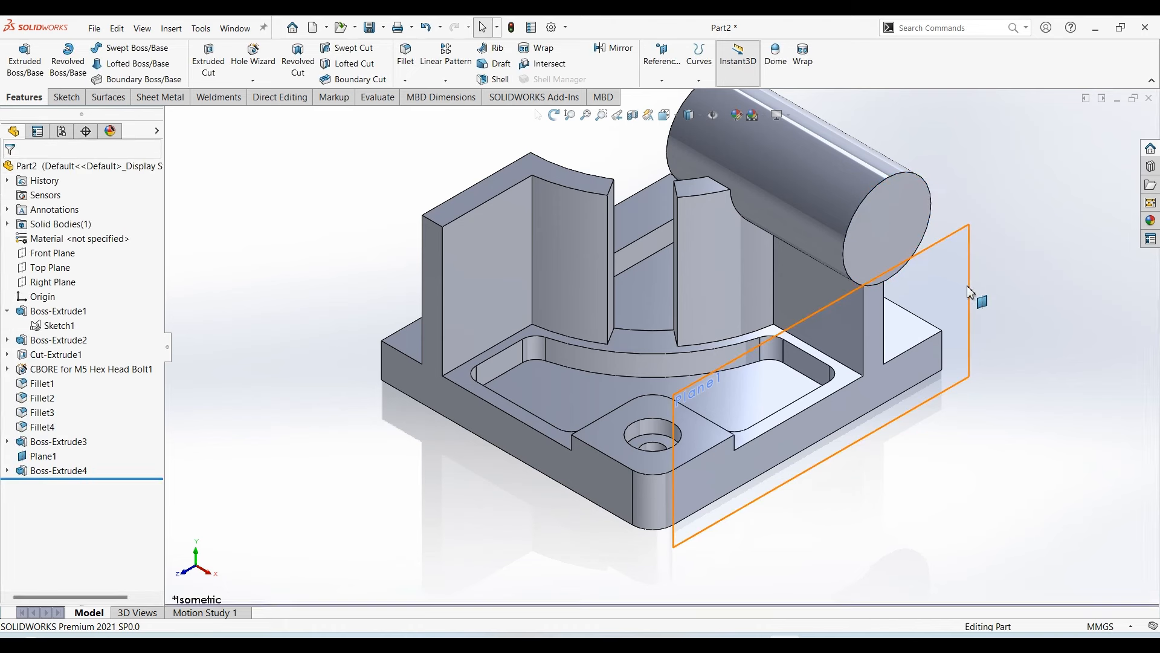
click(970, 293)
click(1037, 253)
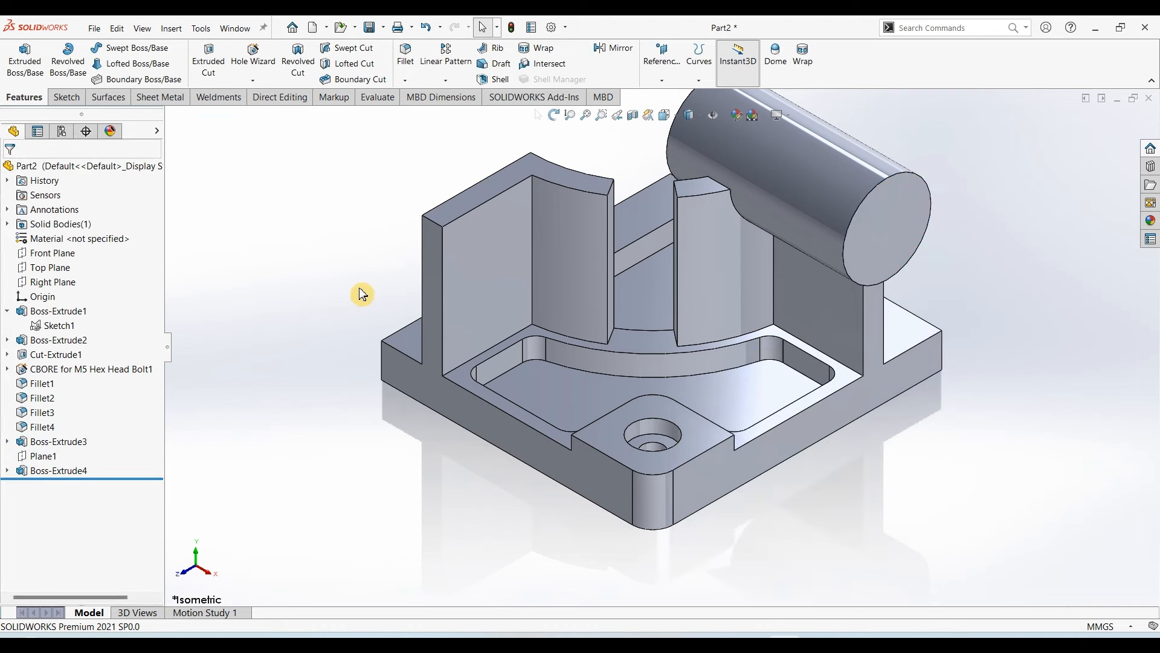
Create a plane offset 10 mm outward from the plate's other end face, flush with the second wall's end
click(431, 303)
click(661, 79)
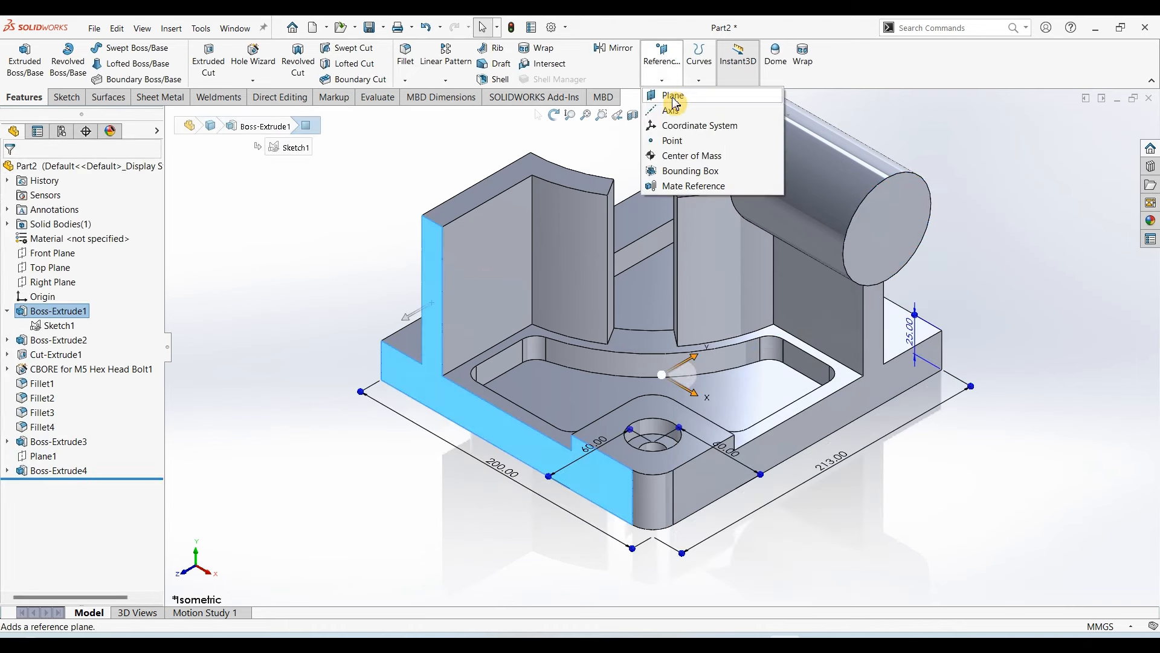
click(672, 97)
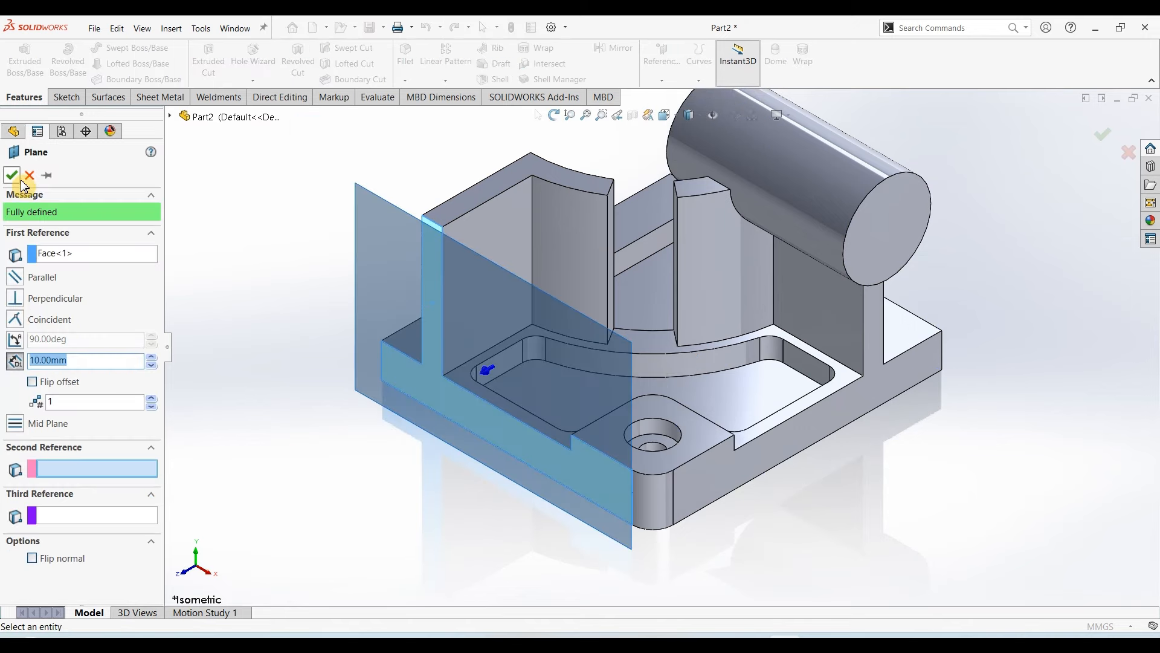
click(12, 175)
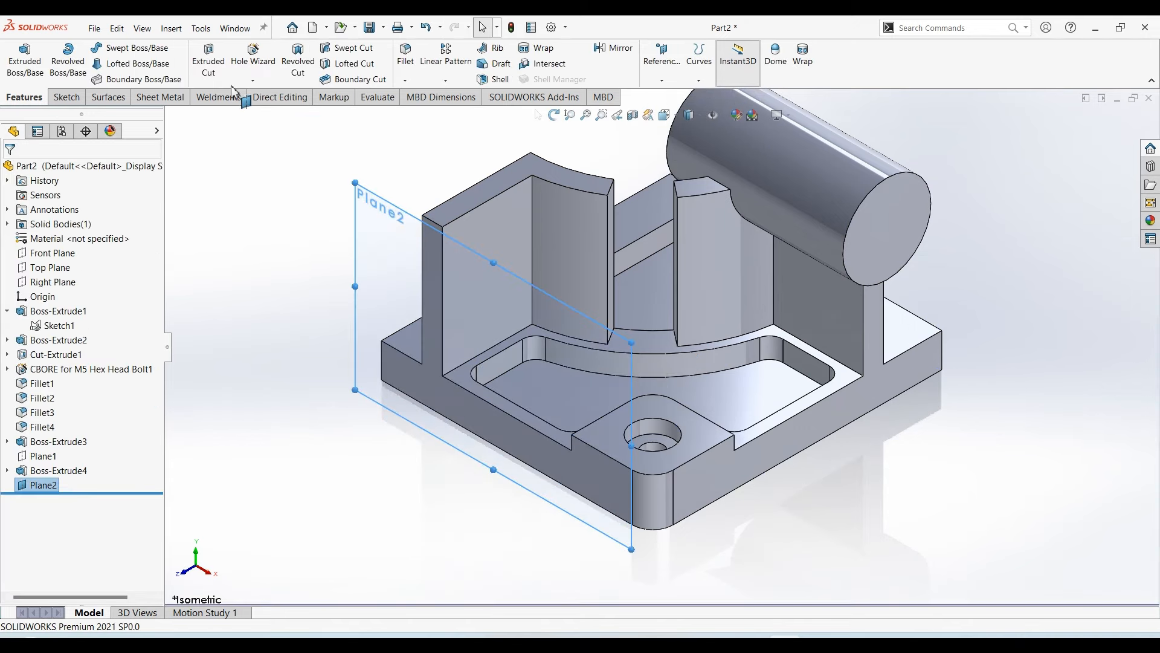
Sketch a circle about 43 mm in diameter on the new plane, centred on the midpoint of the second wall's top edge
click(65, 96)
click(19, 71)
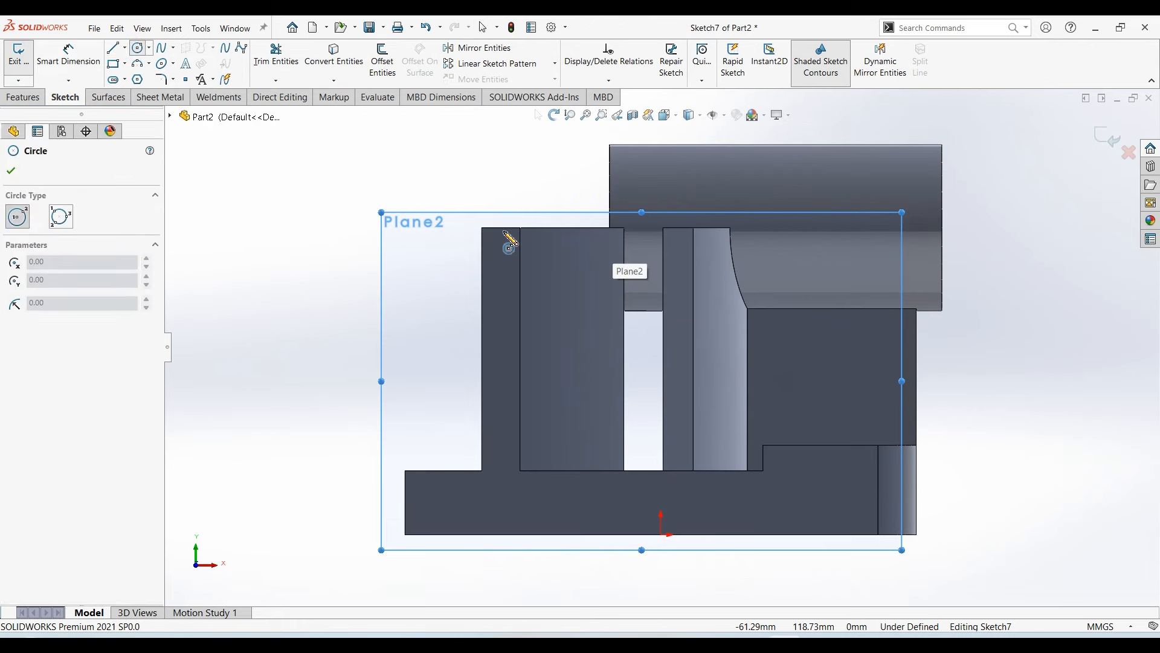
click(501, 227)
click(548, 196)
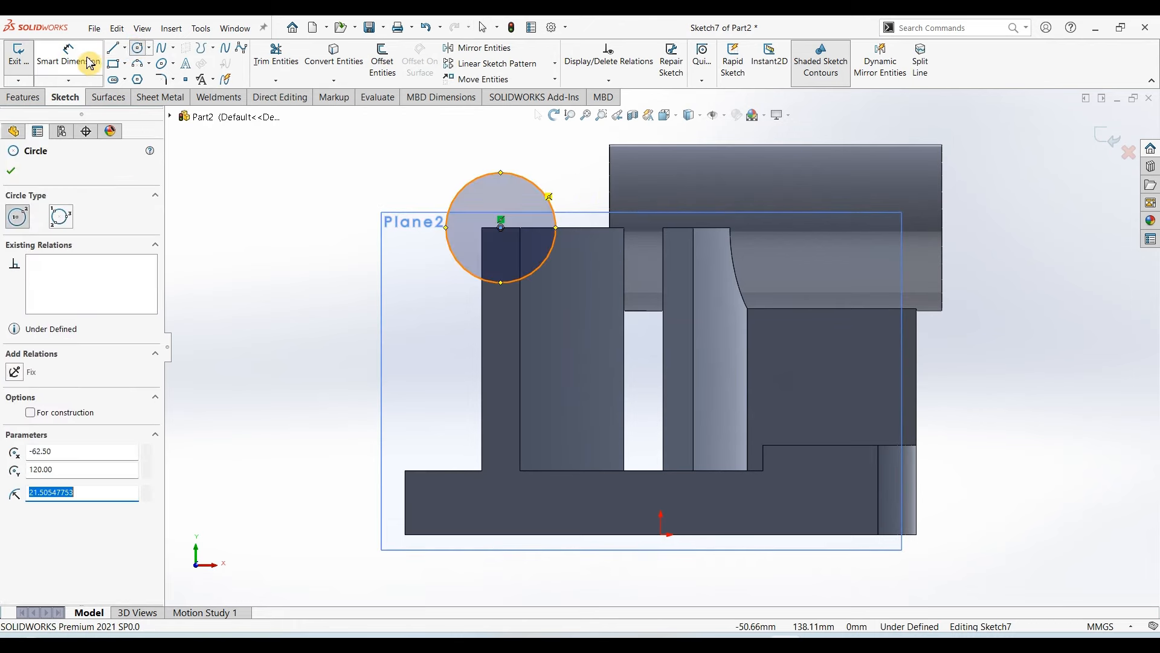
Dimension the second wall's circle at 55 mm diameter
click(88, 63)
click(461, 266)
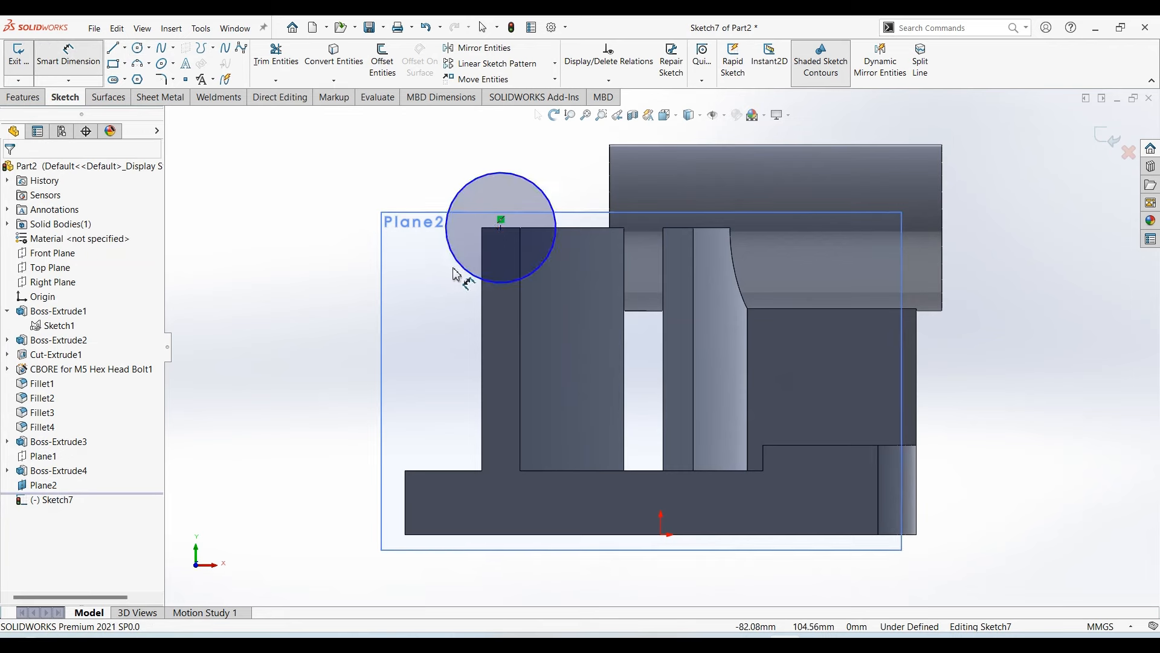
click(346, 316)
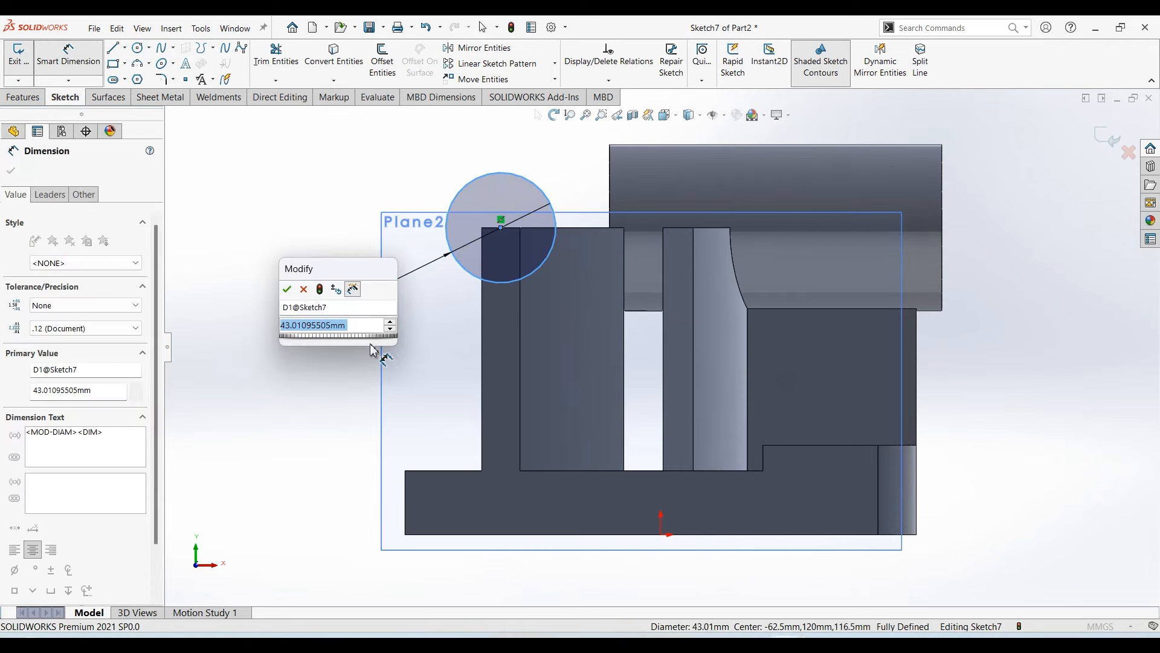
key(Return)
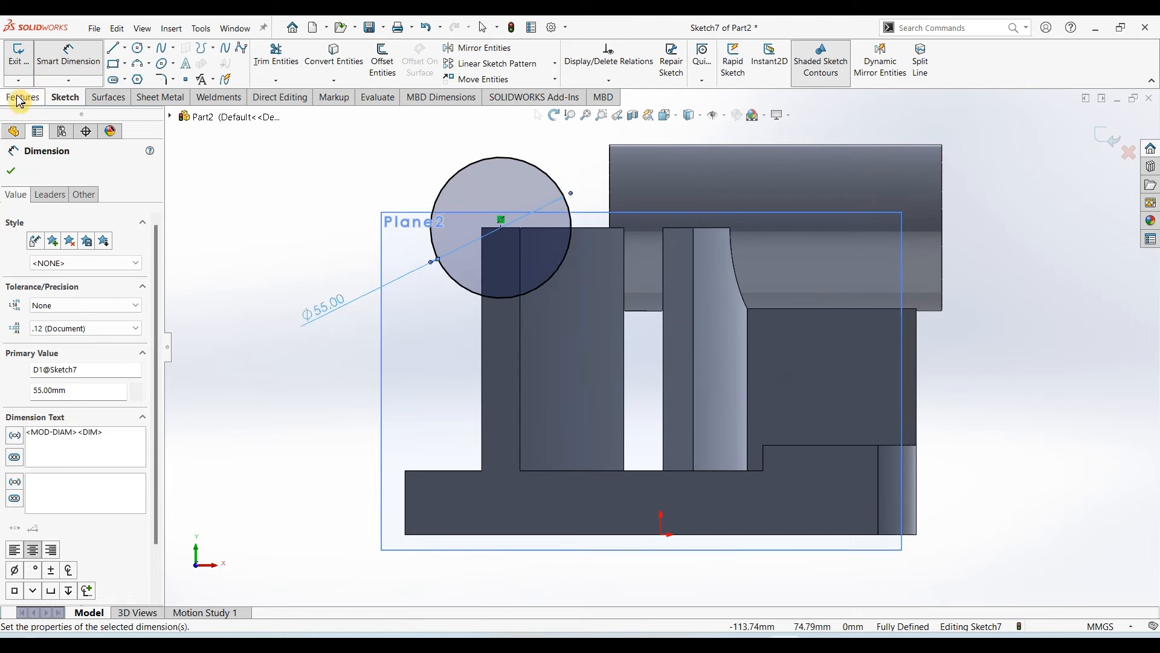
Extrude the 55 mm circle 130 mm in the reversed direction, inward over the second wall
click(24, 96)
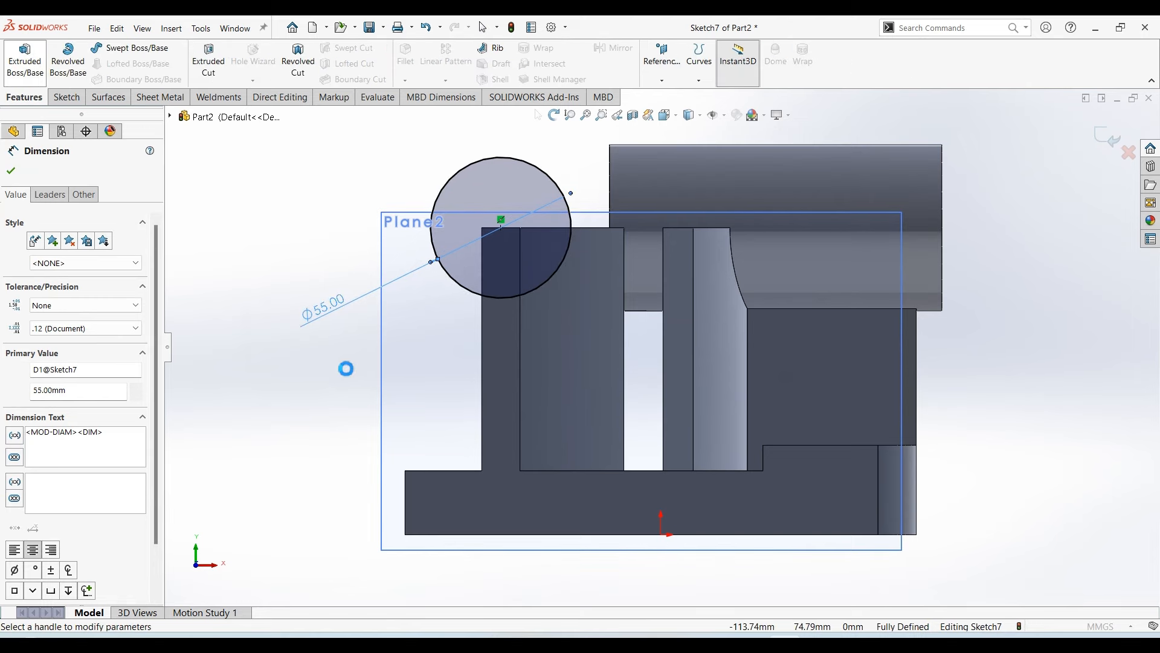
key(ctrl+7)
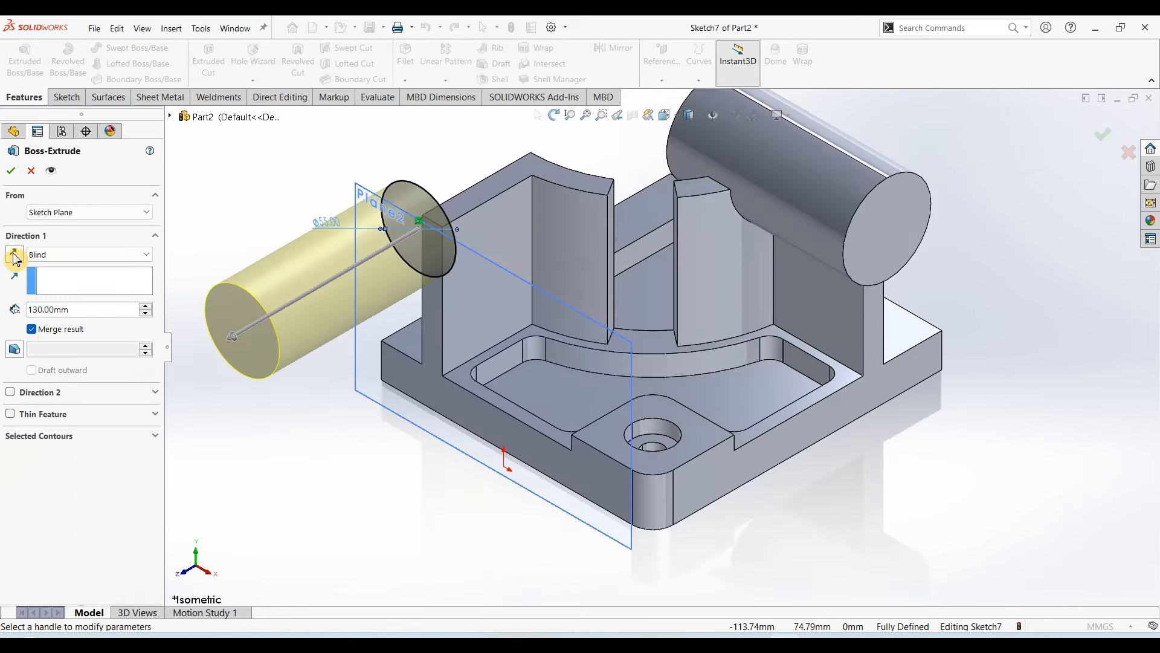
click(15, 255)
click(11, 170)
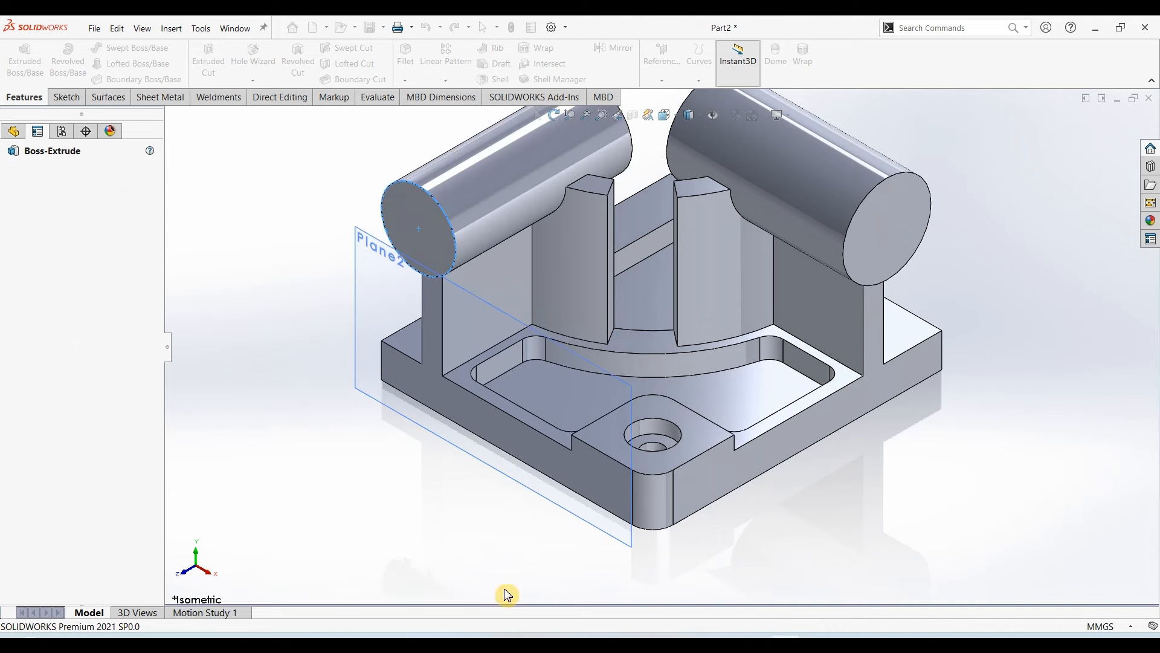
Hide the second offset plane and fit the whole part in the view
click(631, 397)
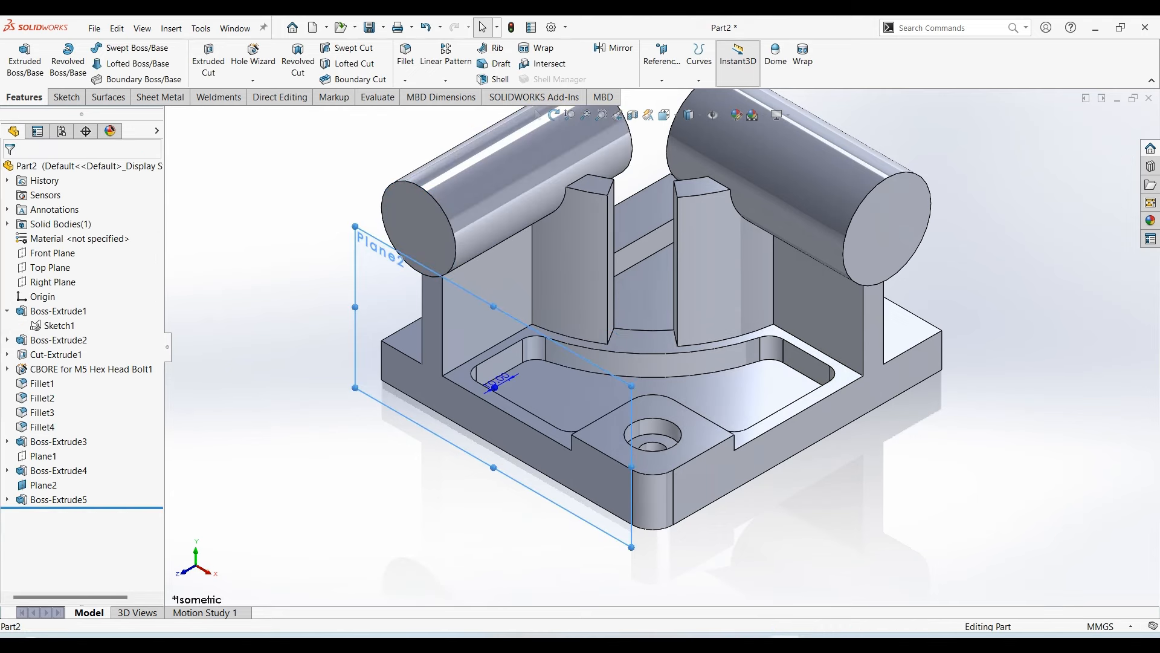
click(1013, 451)
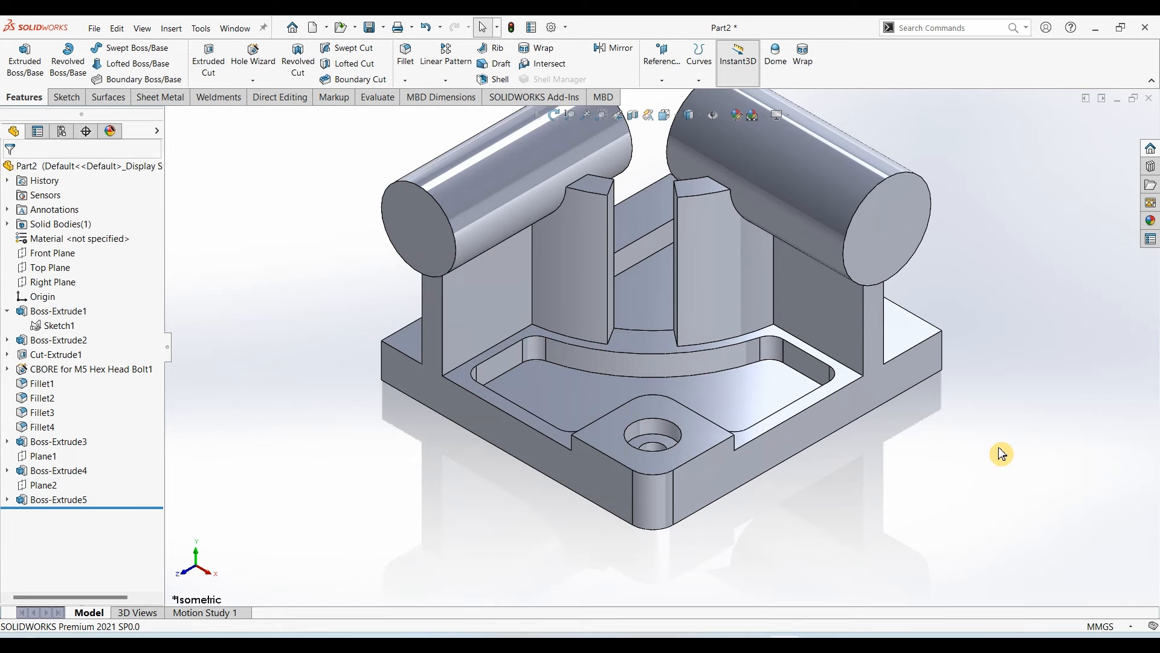
key(f)
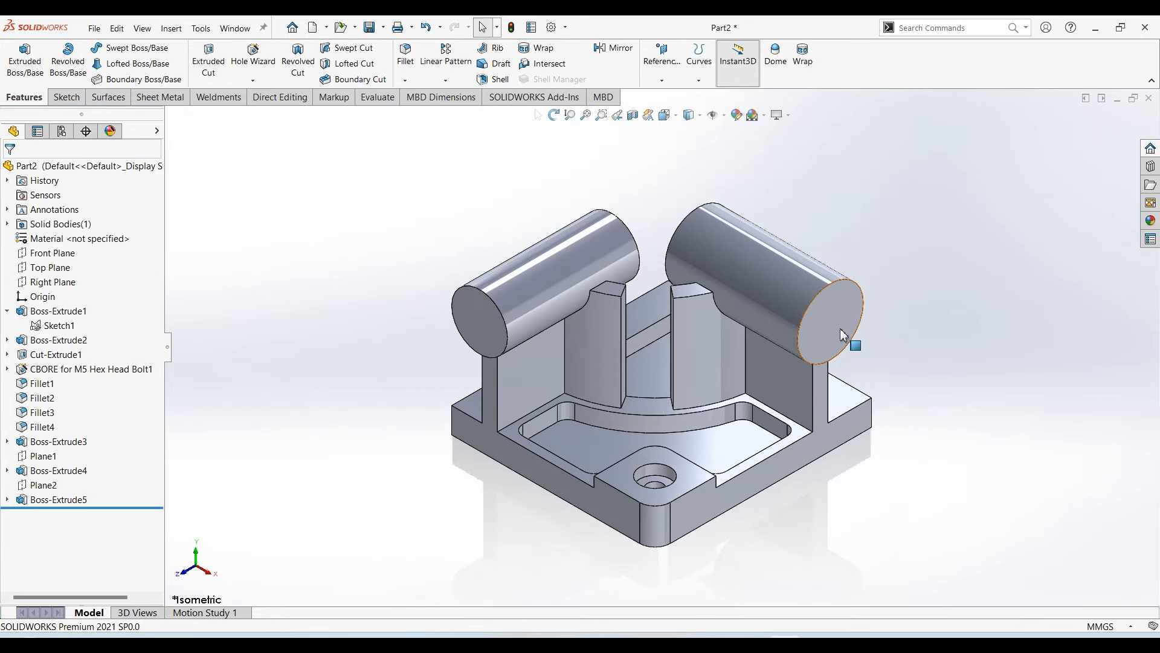
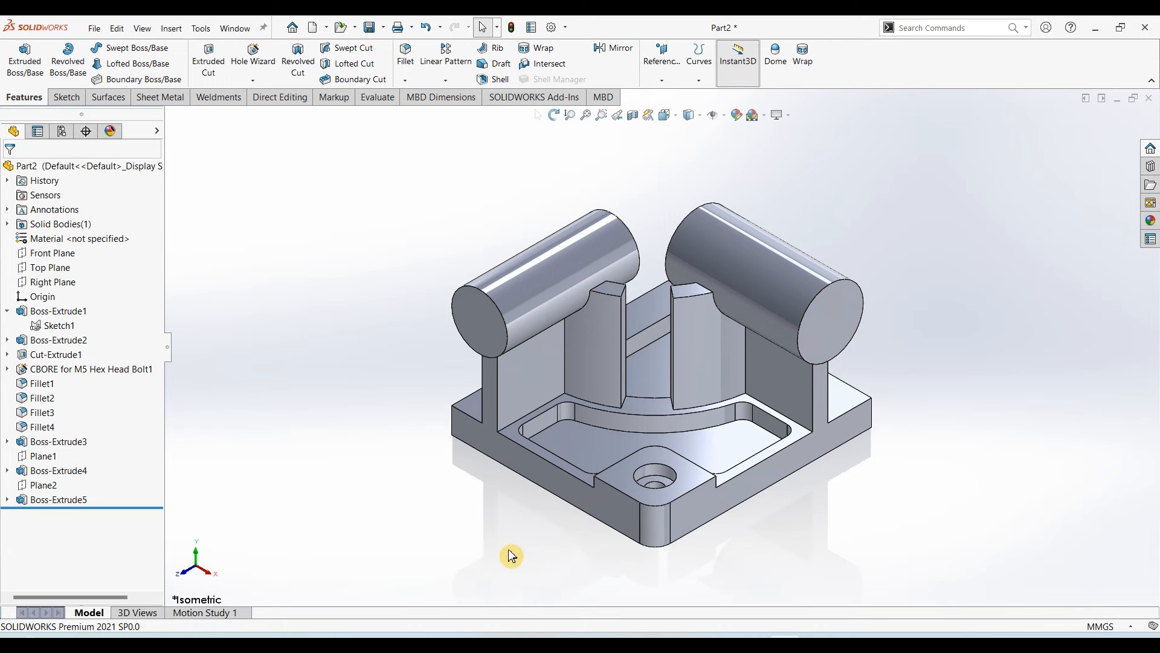
Sketch a closed round-topped tab on the 65 mm cylinder's end face at its crest, with sides about 11.8 mm long and an arc radius about 4.8 mm
click(813, 328)
click(65, 98)
click(18, 55)
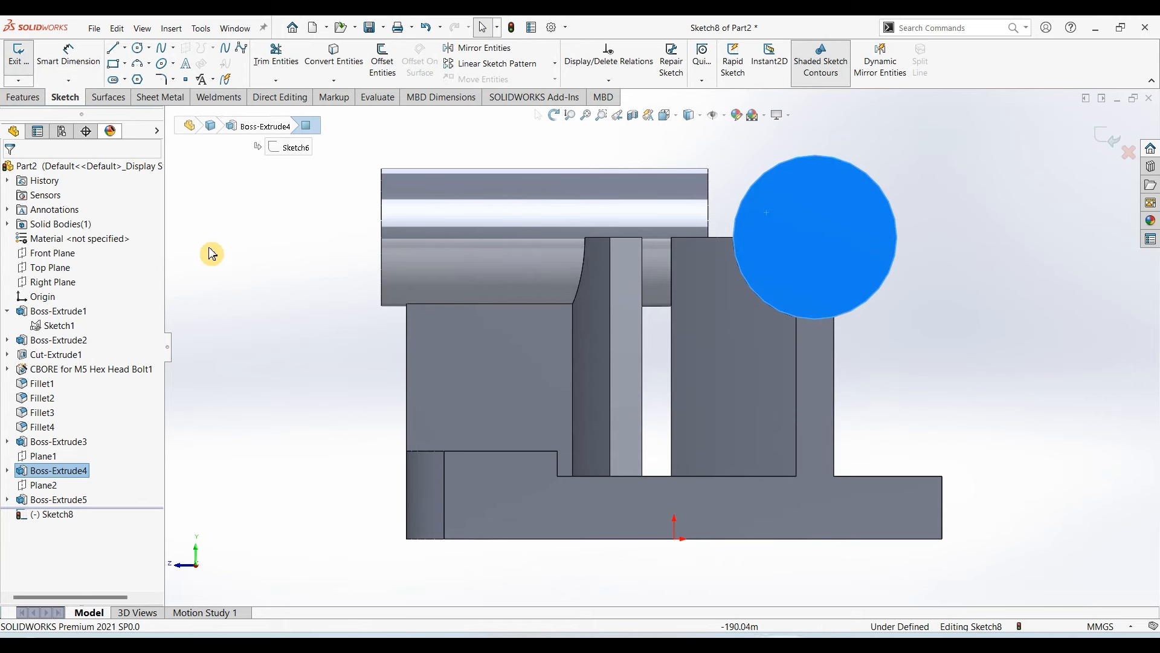
click(218, 270)
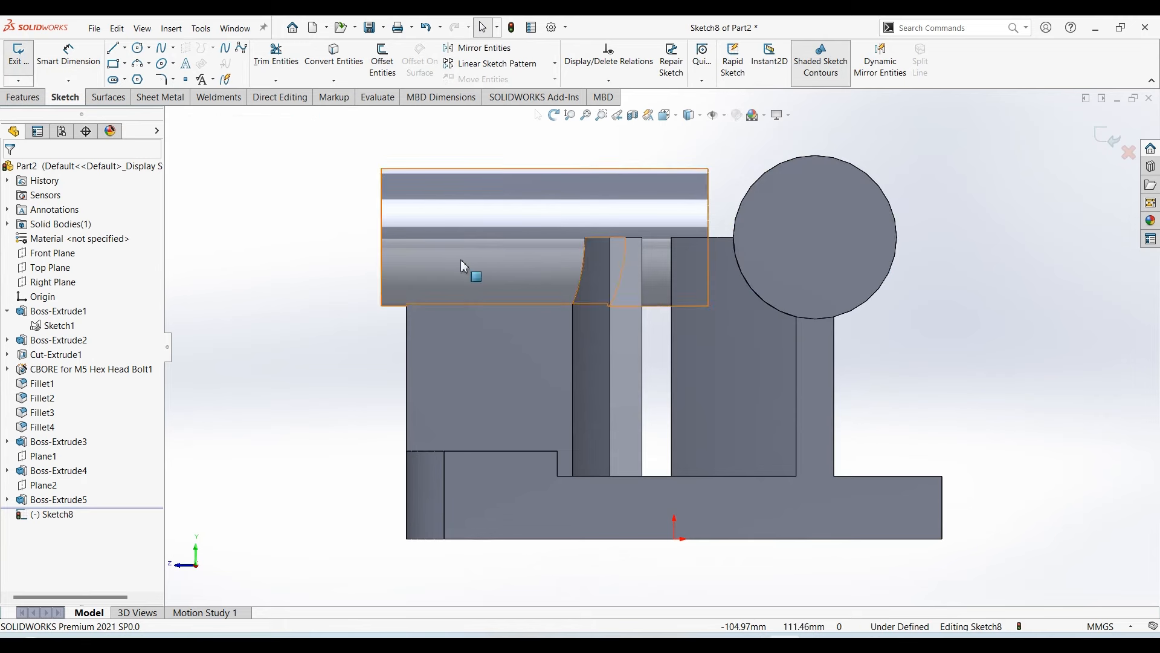
click(115, 51)
click(813, 157)
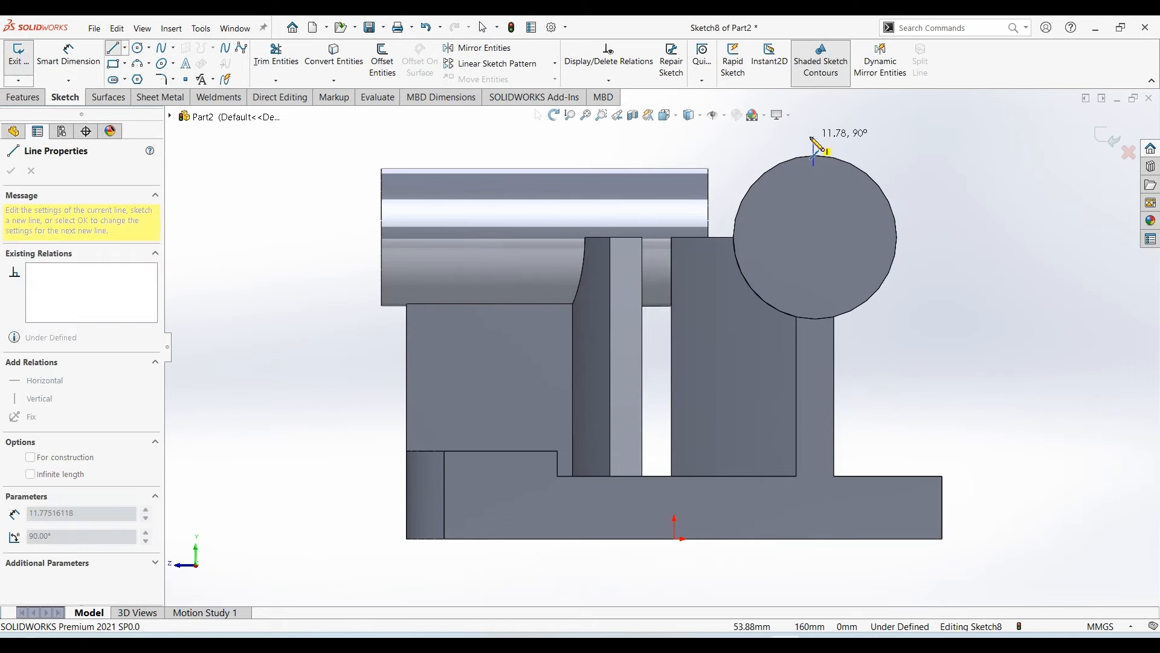
click(812, 137)
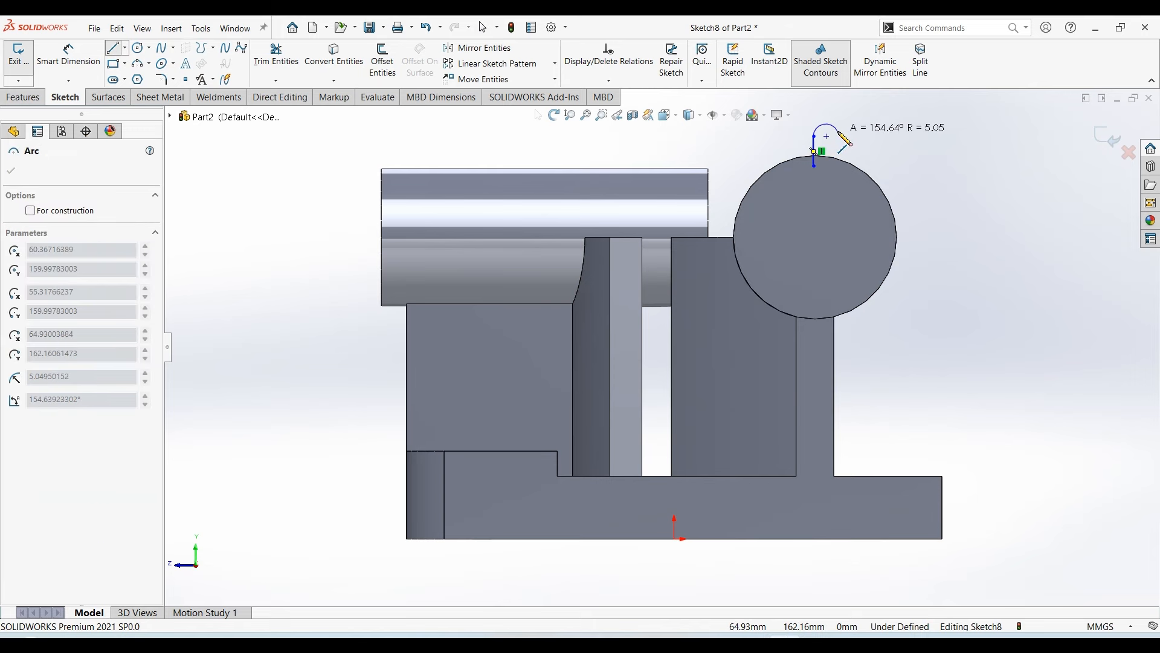
click(837, 136)
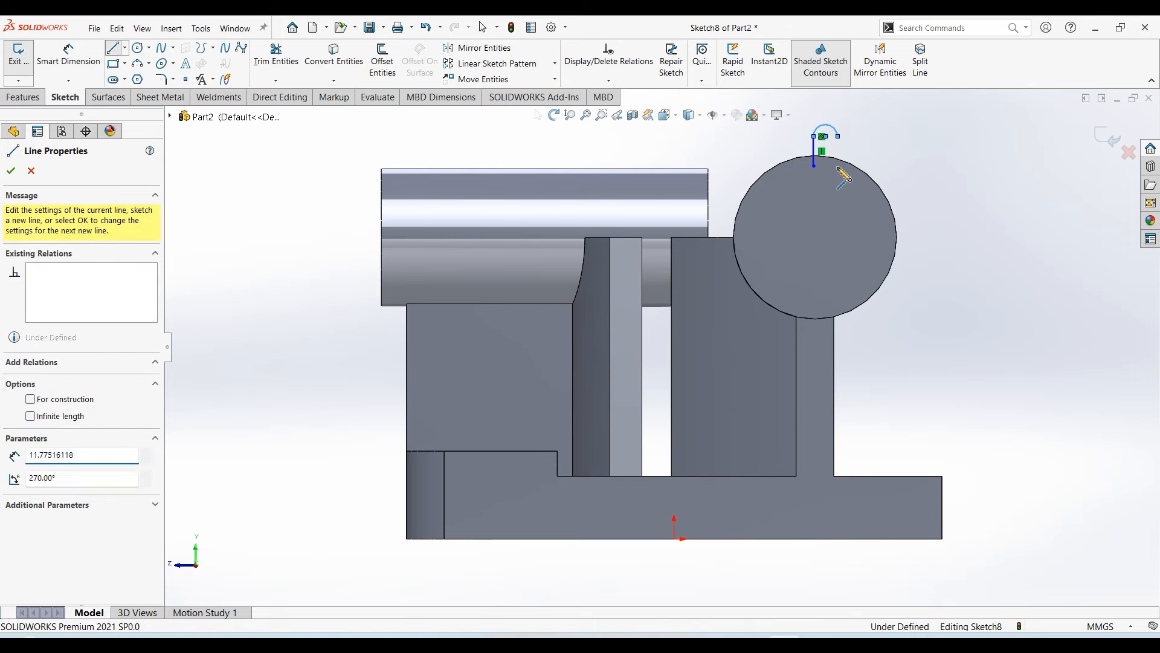
click(843, 179)
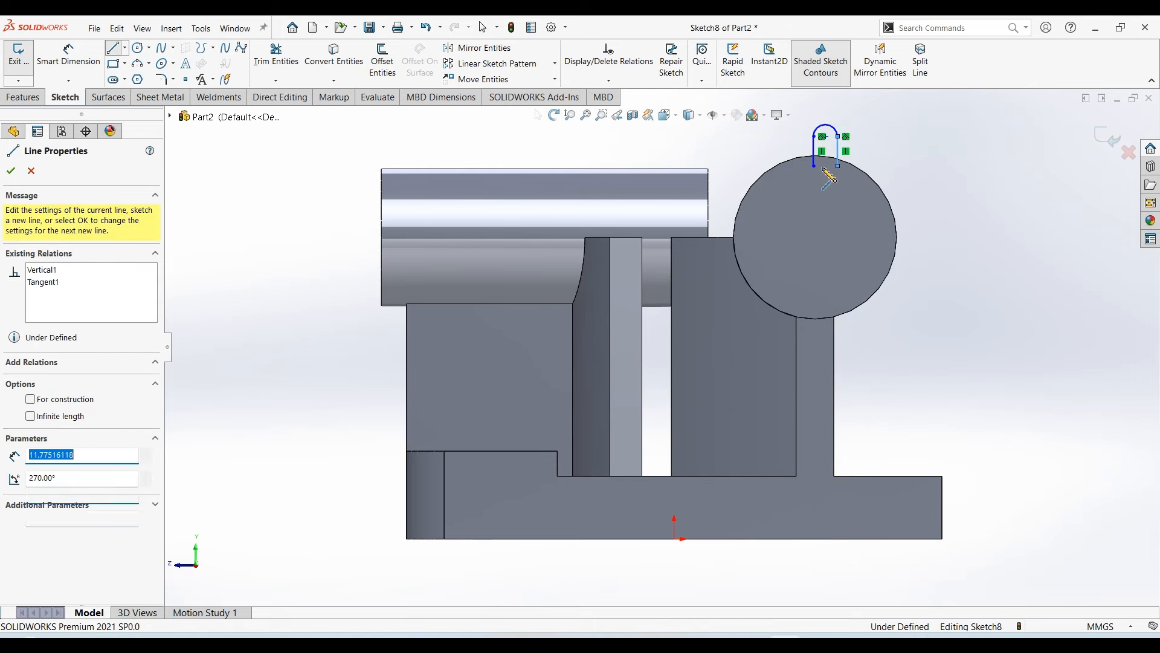
click(838, 165)
key(Escape)
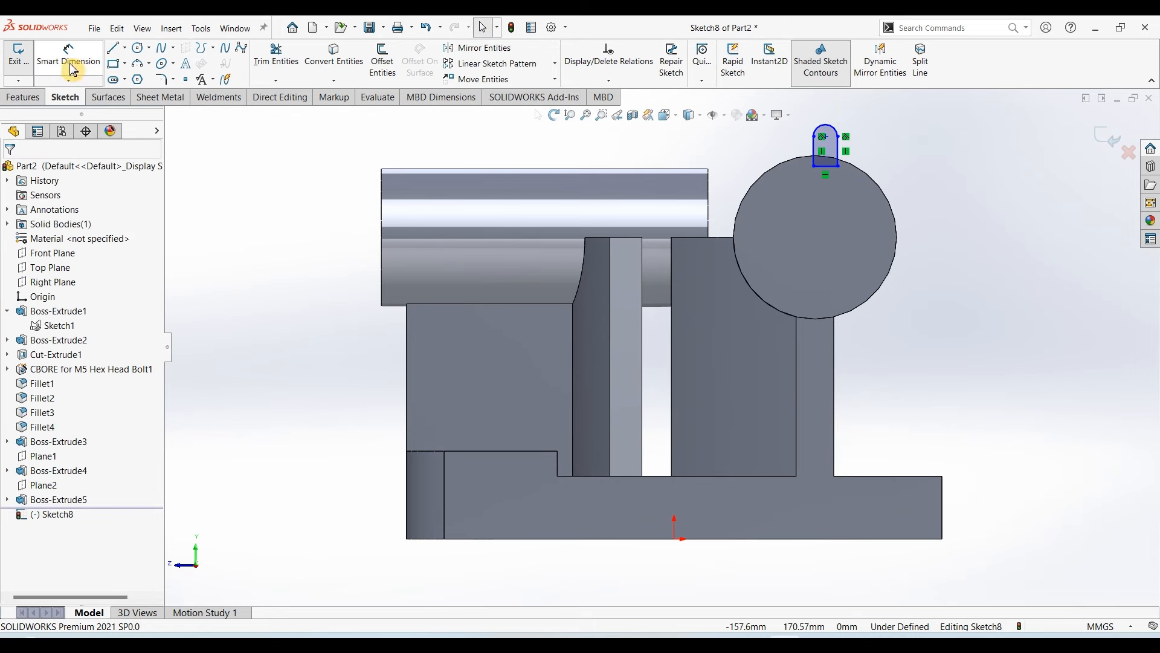
Dimension the tab's top arc at 5 mm radius, as given in the PDF drawing
click(70, 66)
click(838, 130)
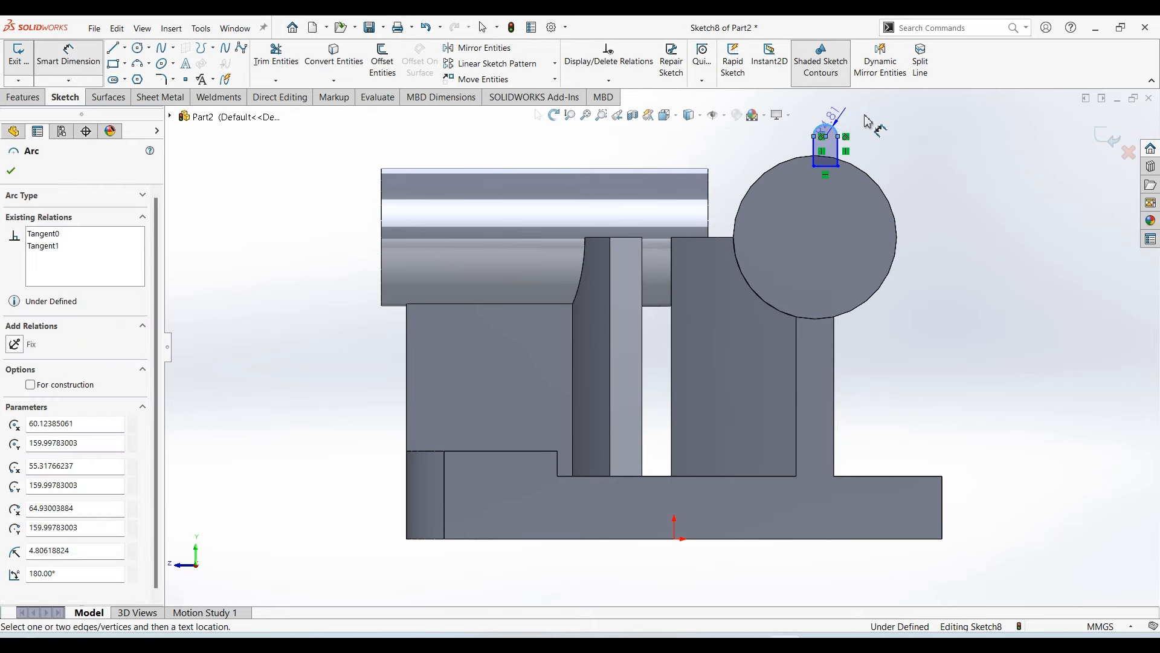
click(868, 119)
click(444, 644)
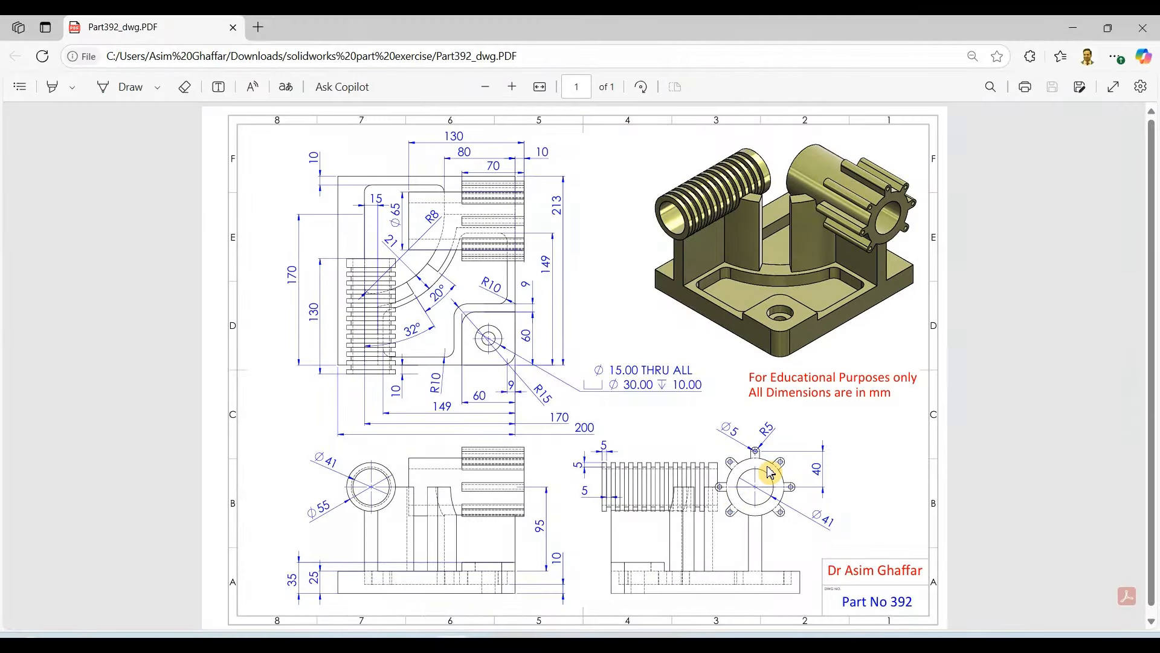
key(alt+Tab)
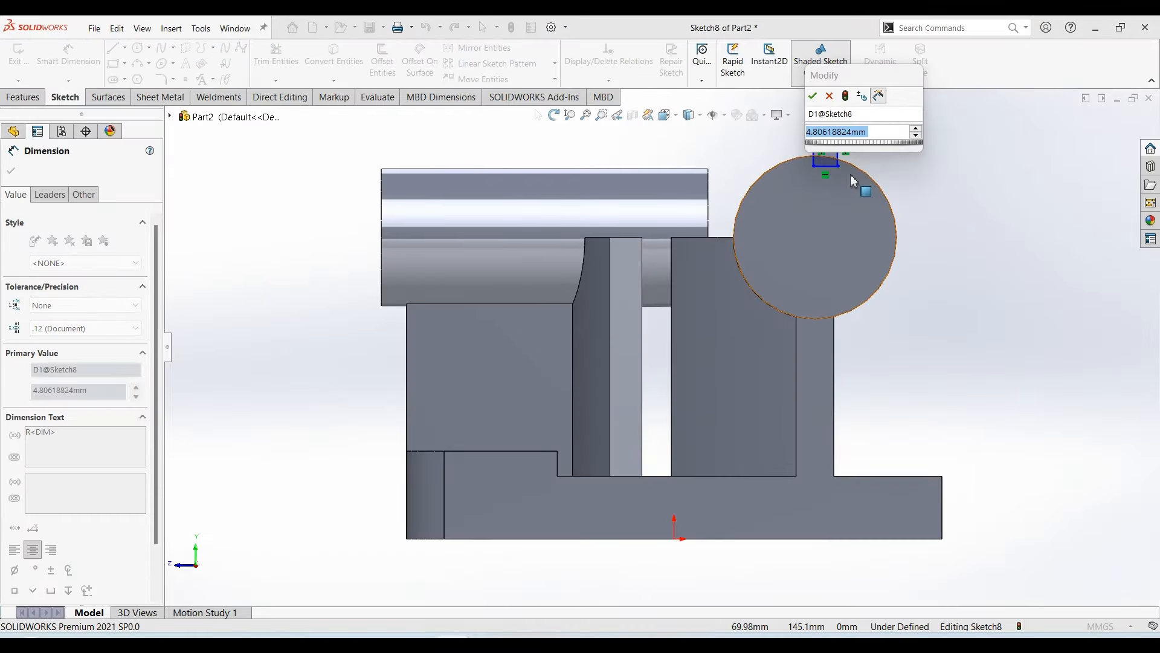
key(alt+Tab)
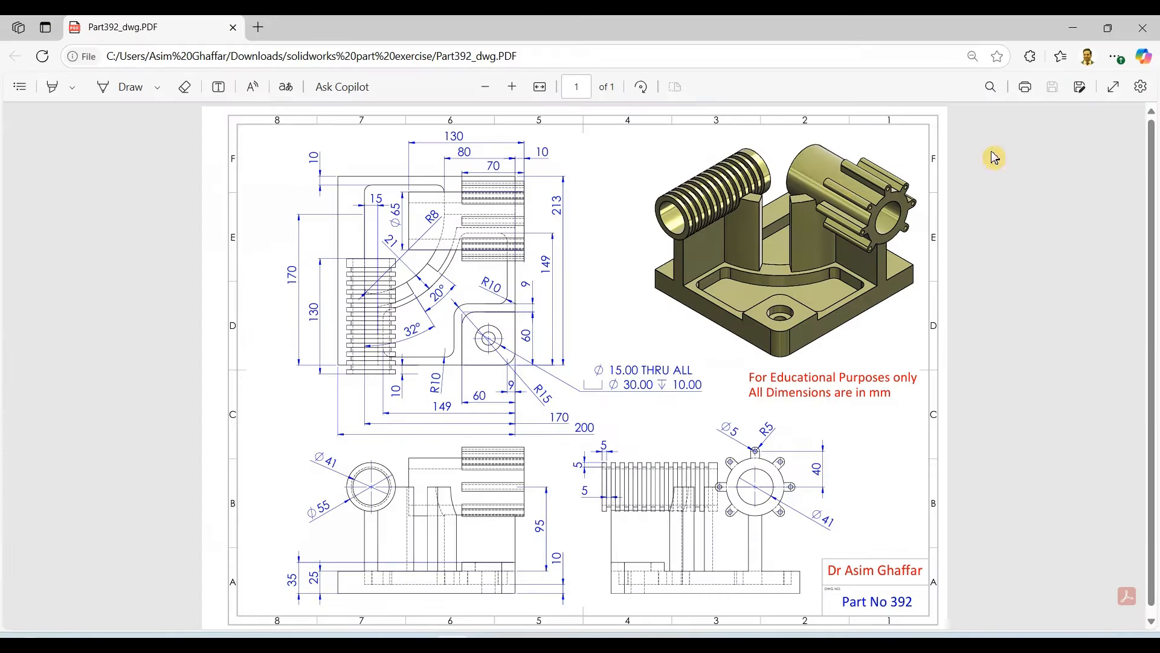
click(1073, 28)
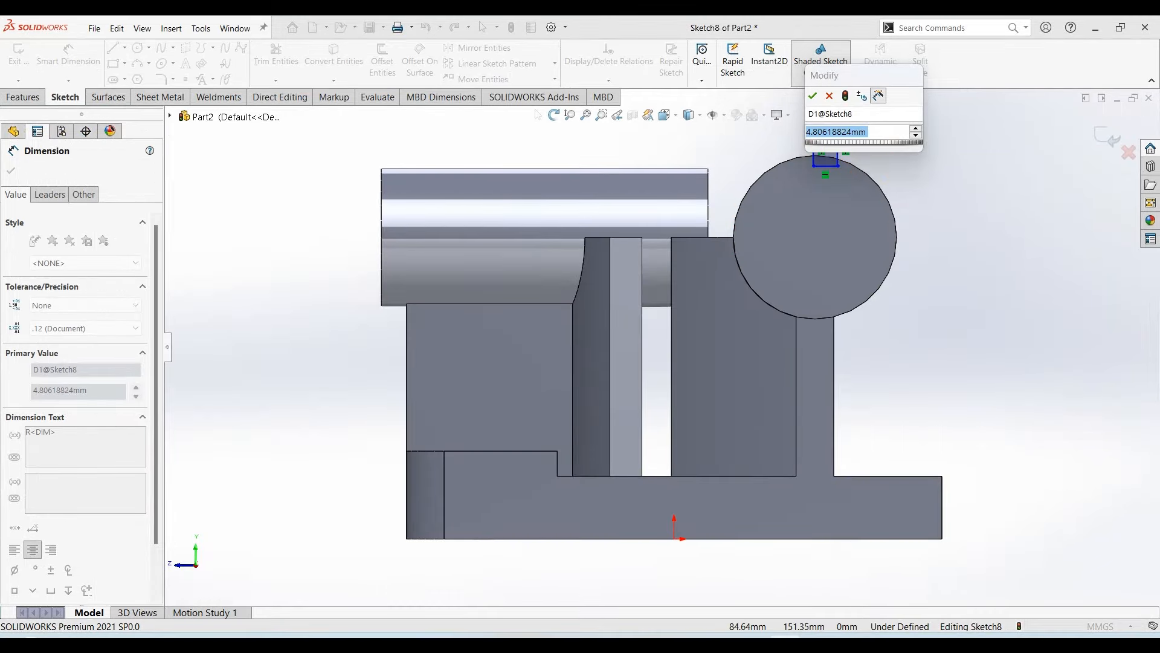
key(Return)
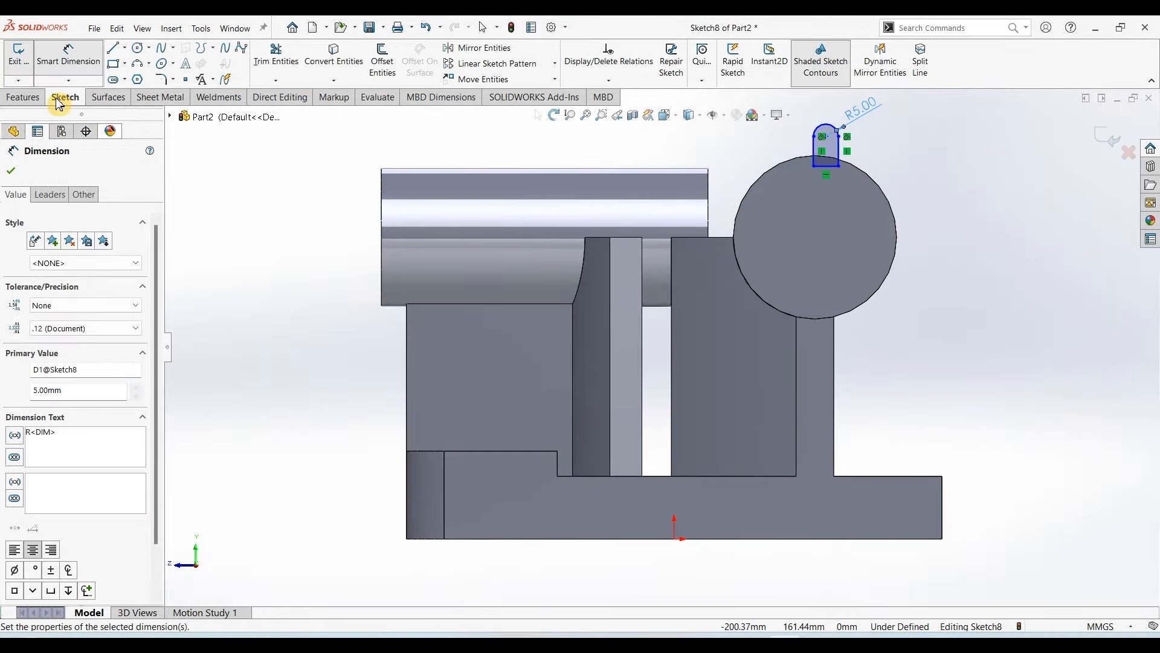
Dimension the tab arc's centre 40 mm above the 65 mm cylinder's horizontal centre line
click(826, 143)
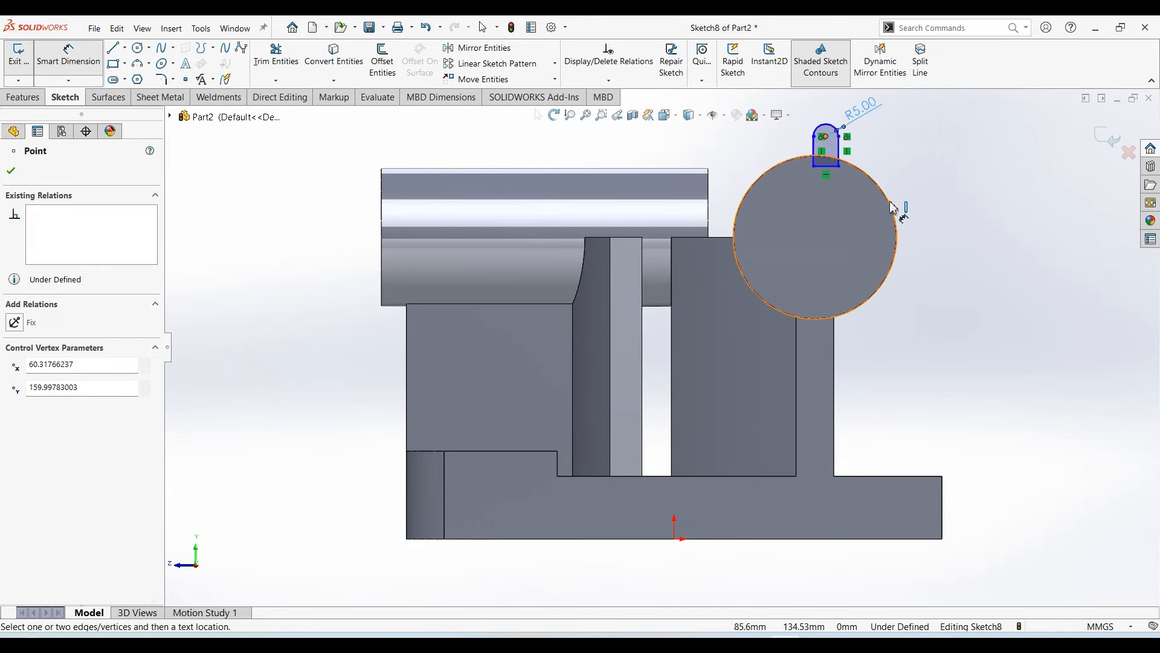
click(898, 236)
click(943, 233)
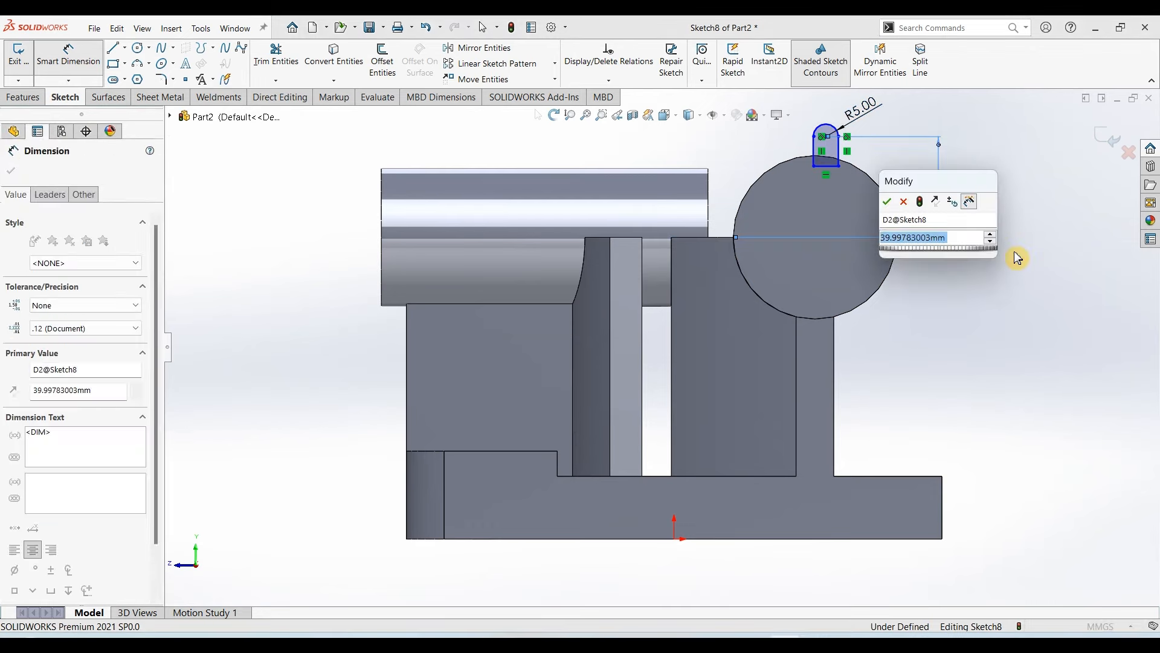
text(40)
key(Return)
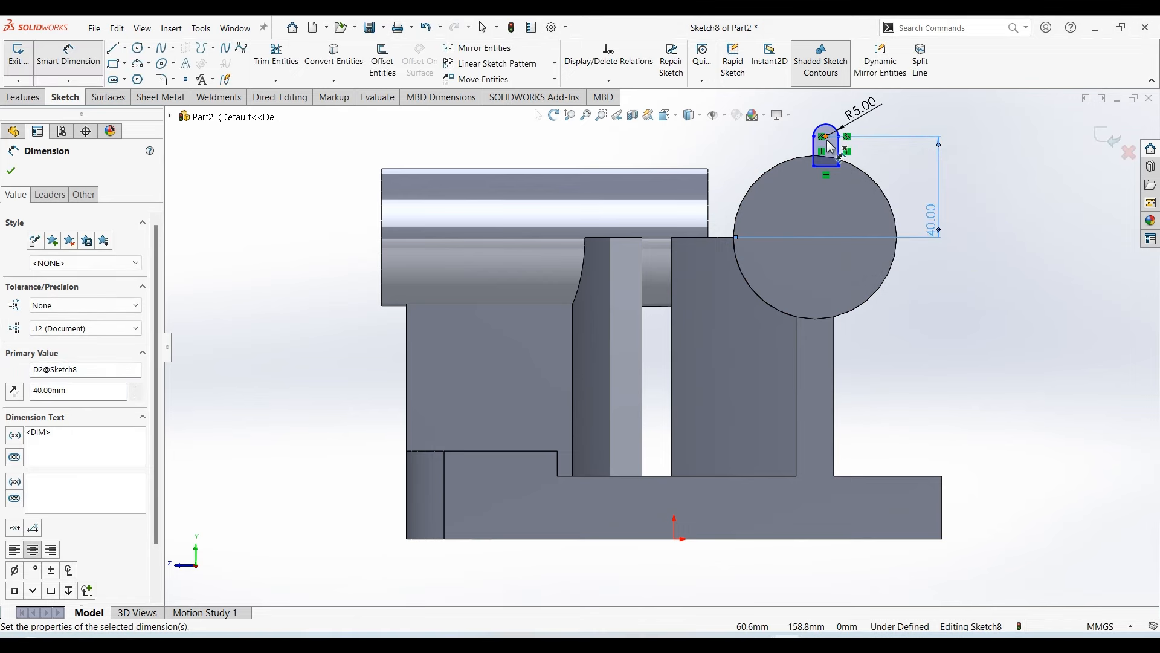
key(Escape)
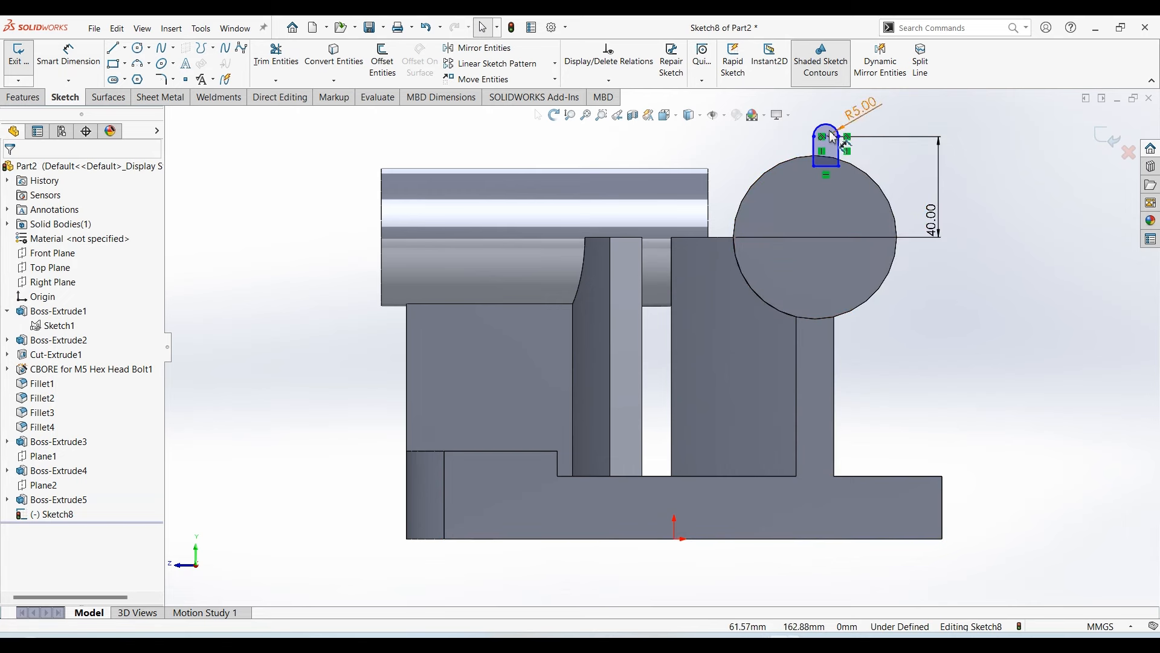
Draw a vertical construction line about 160 mm long from the tab arc's centre down to the base's bottom edge
drag(826, 136, 810, 140)
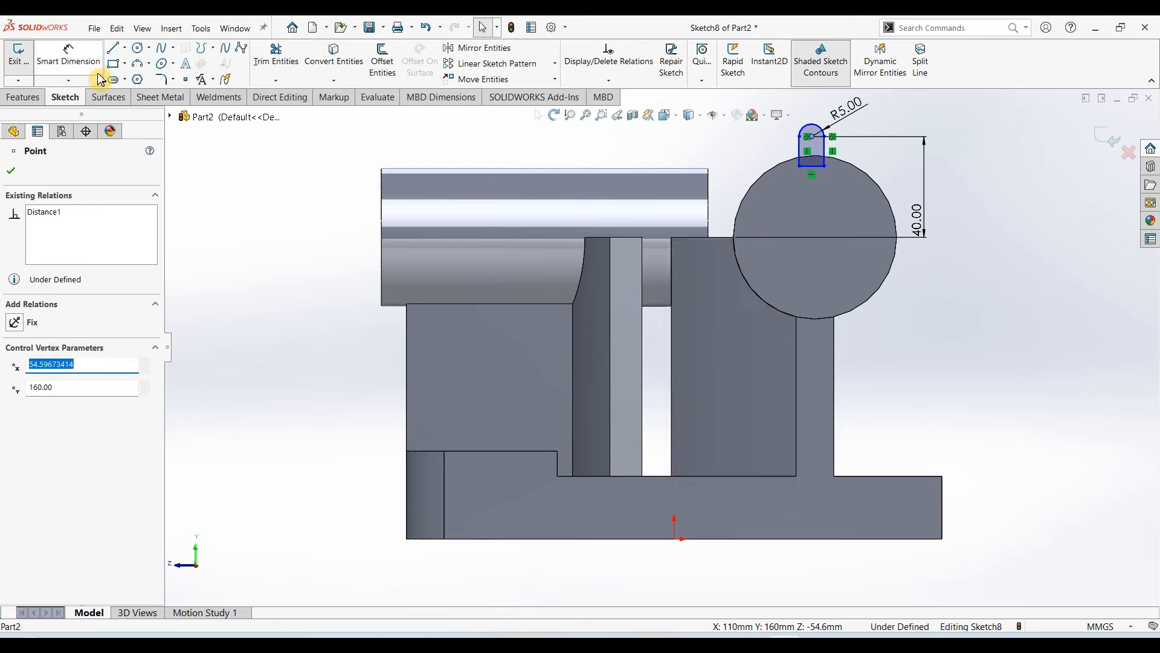
click(125, 48)
click(136, 79)
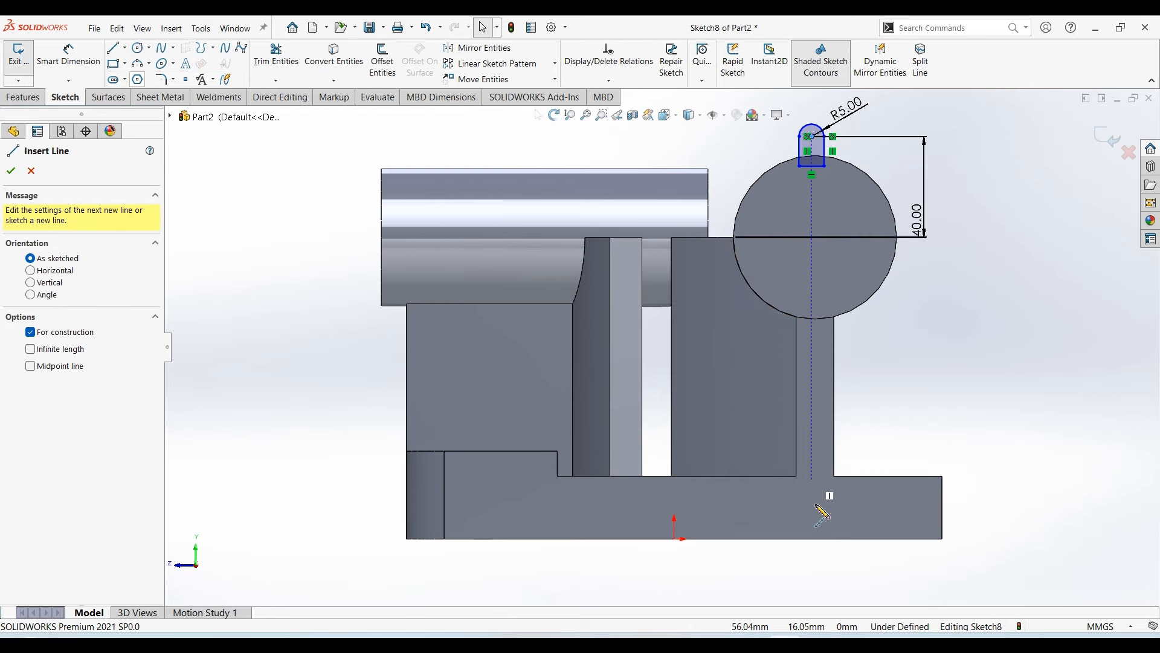
click(817, 538)
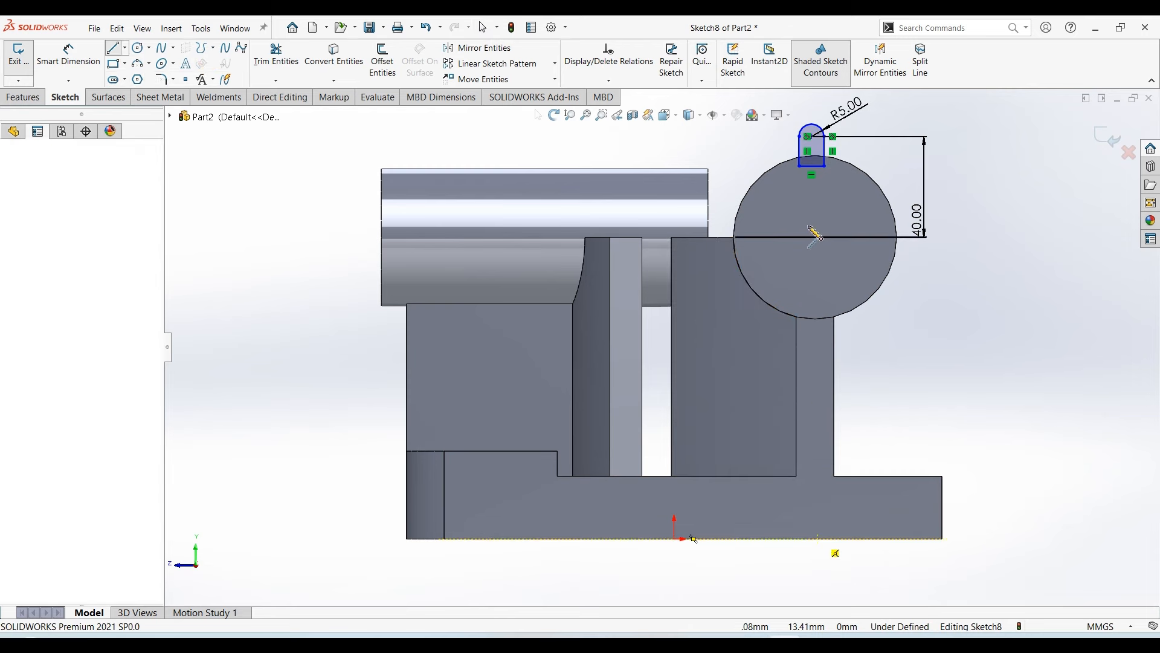
double_click(812, 139)
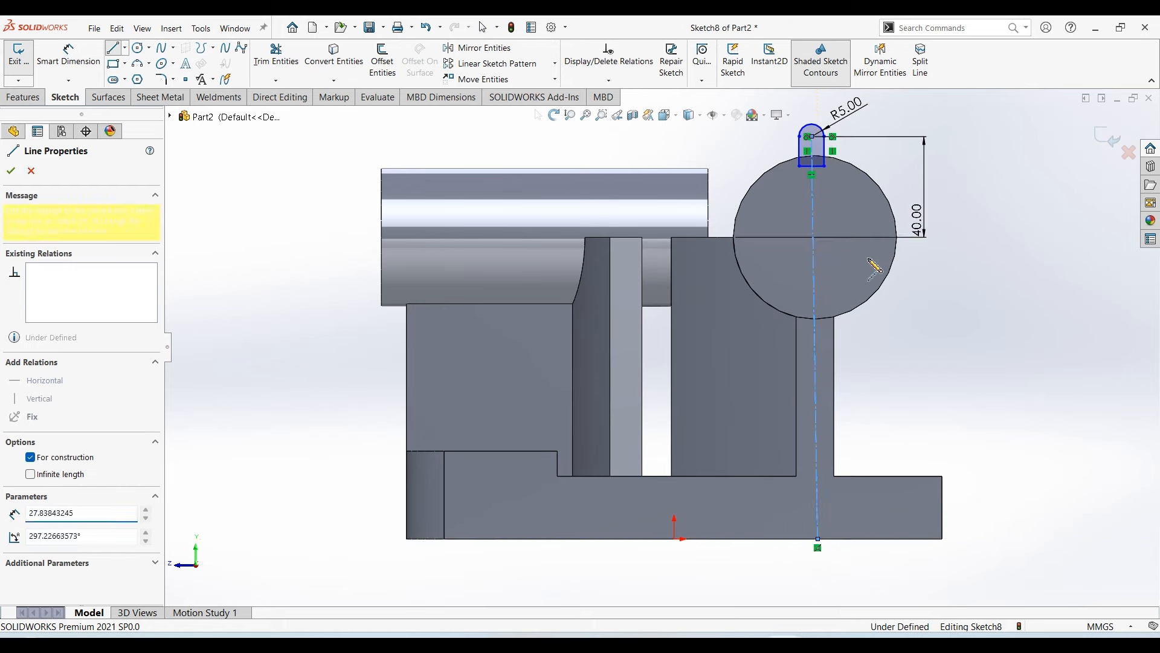
key(Escape)
click(814, 295)
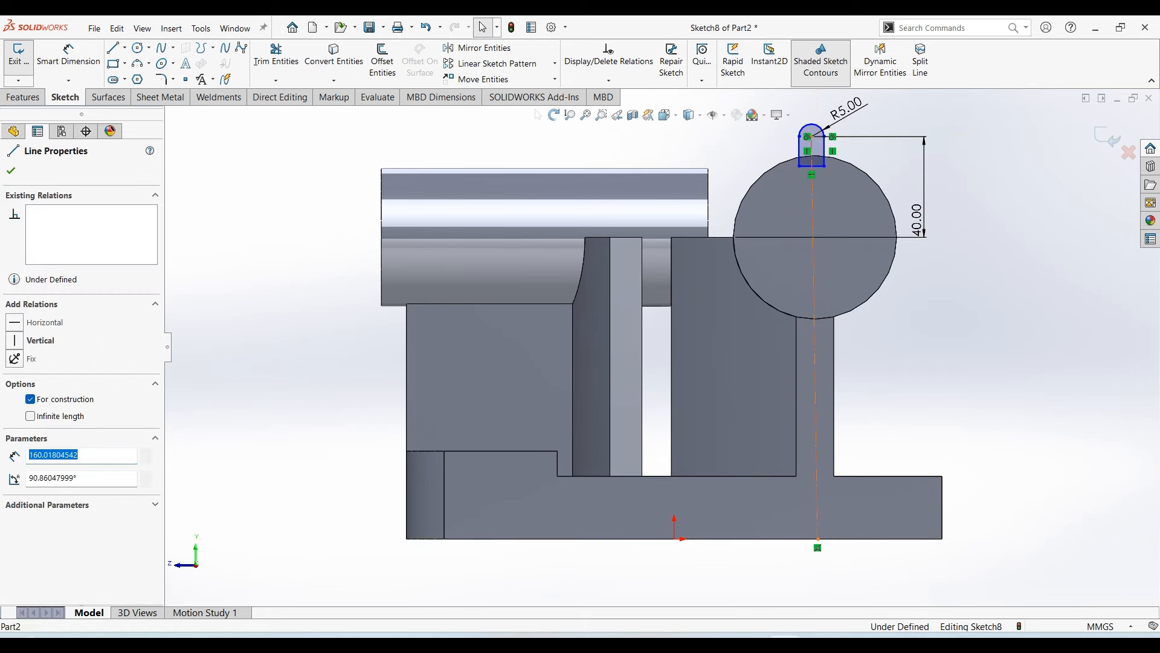
key(Escape)
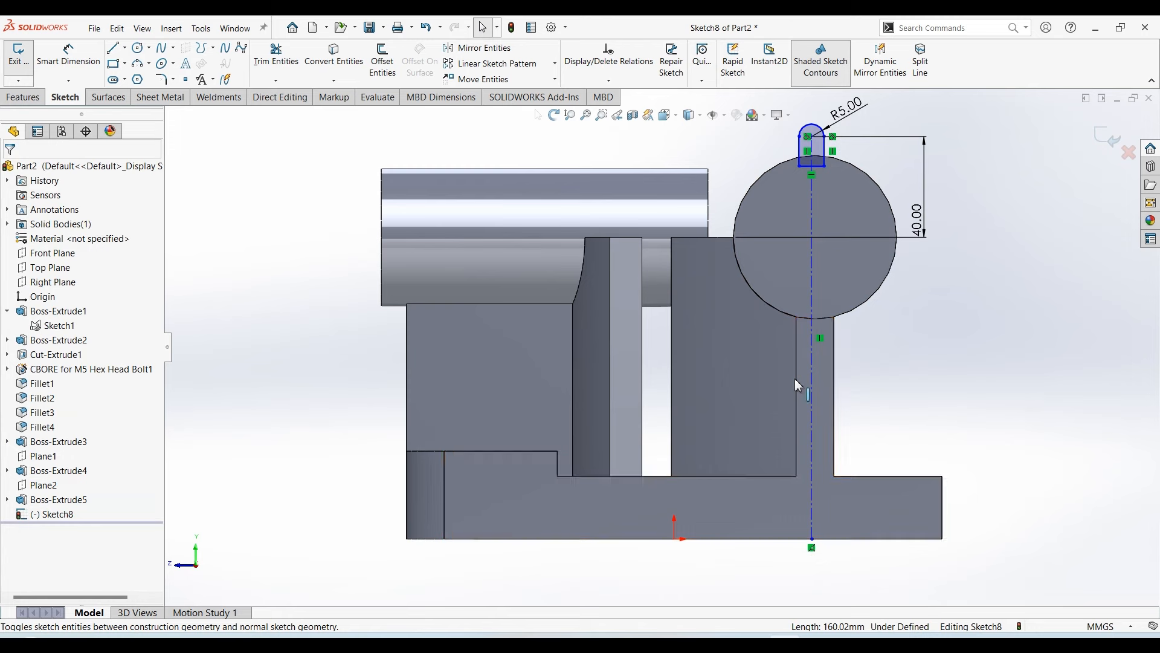
Add a symmetric relation between the supporting wall's two side edges and the construction line to centre the tab
click(797, 385)
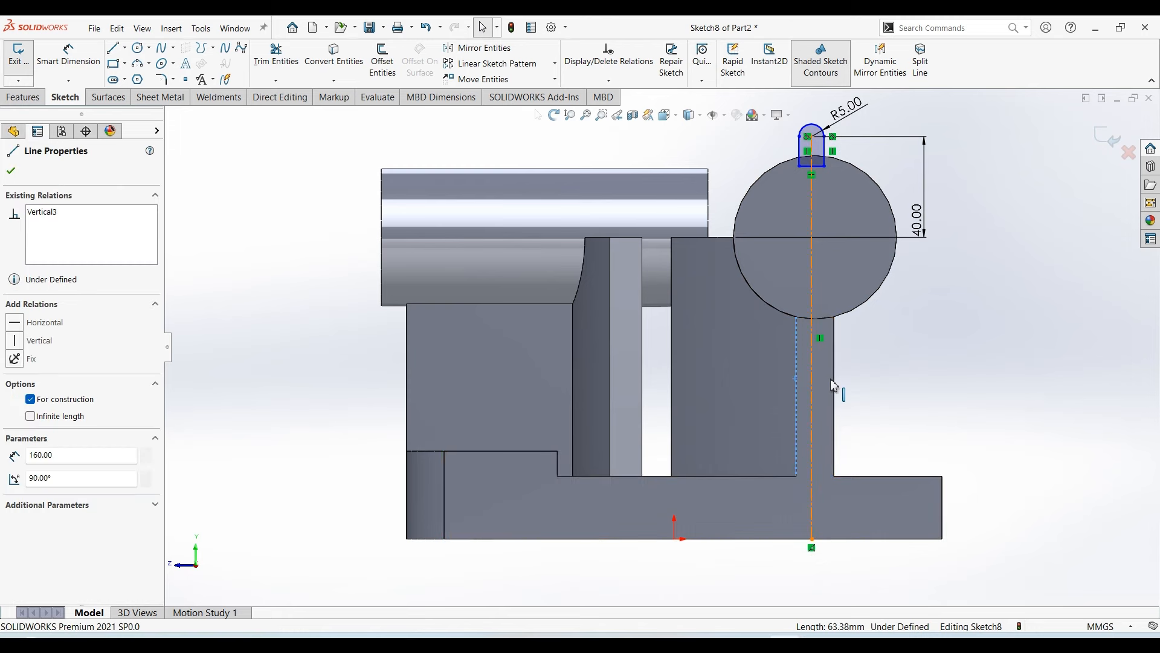
ctrl+click(833, 379)
ctrl+click(832, 379)
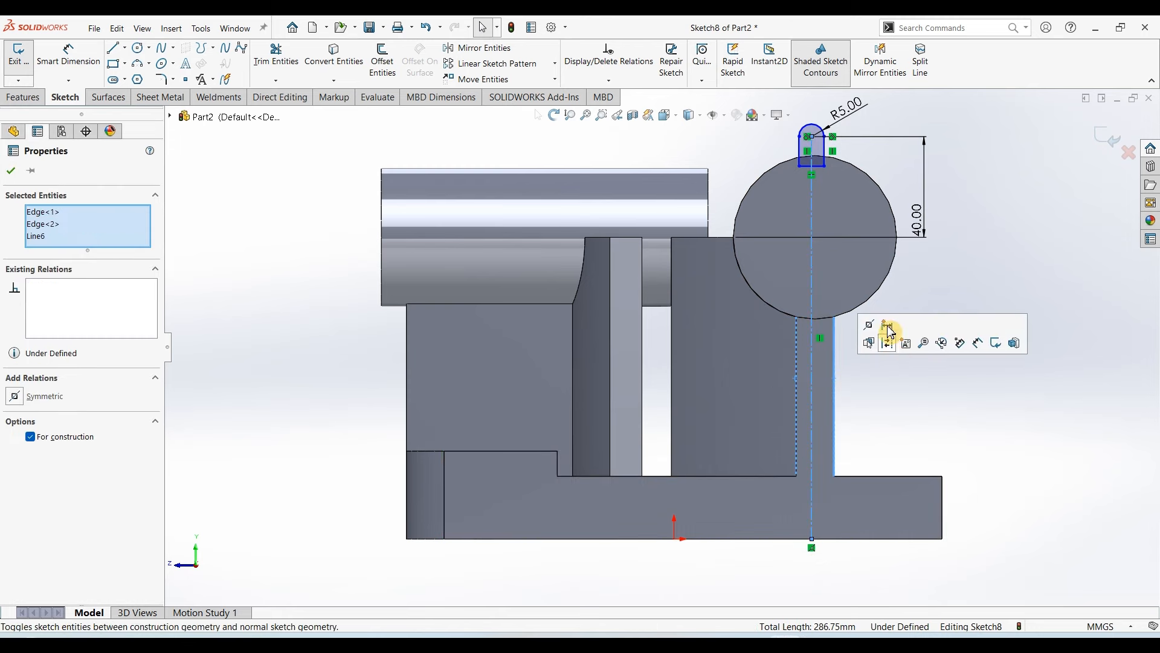
click(874, 335)
key(Escape)
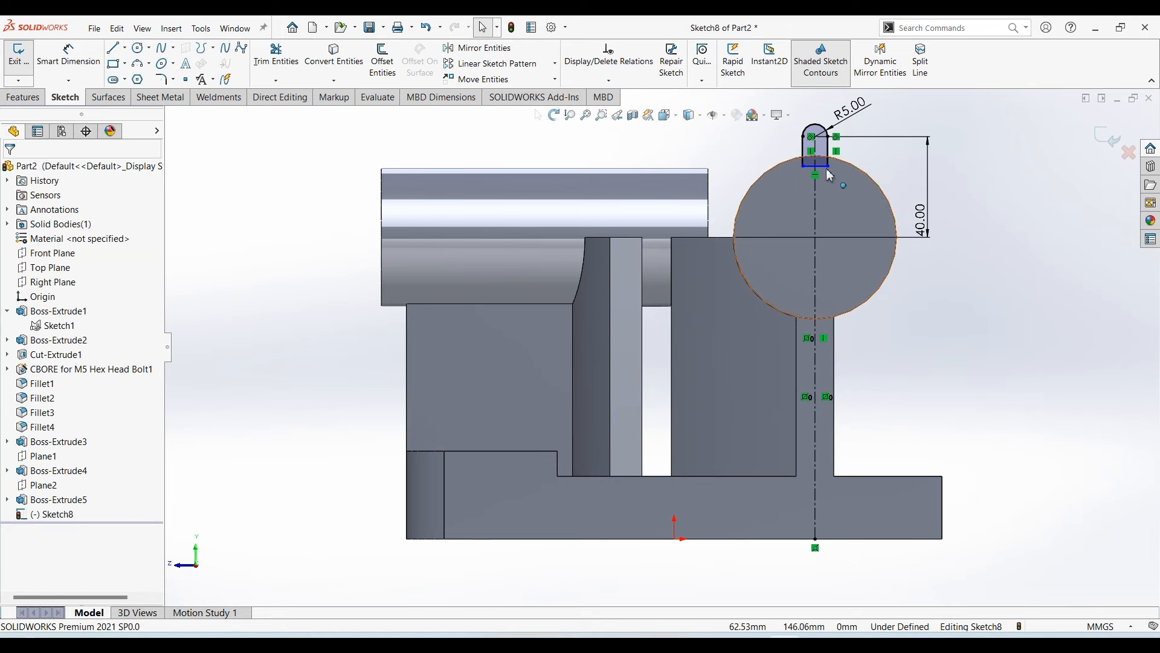
Pull the tab's bottom edge slightly lower into the cylinder face and draw a circle about 5.8 mm in diameter at the arc's centre
drag(828, 165, 830, 180)
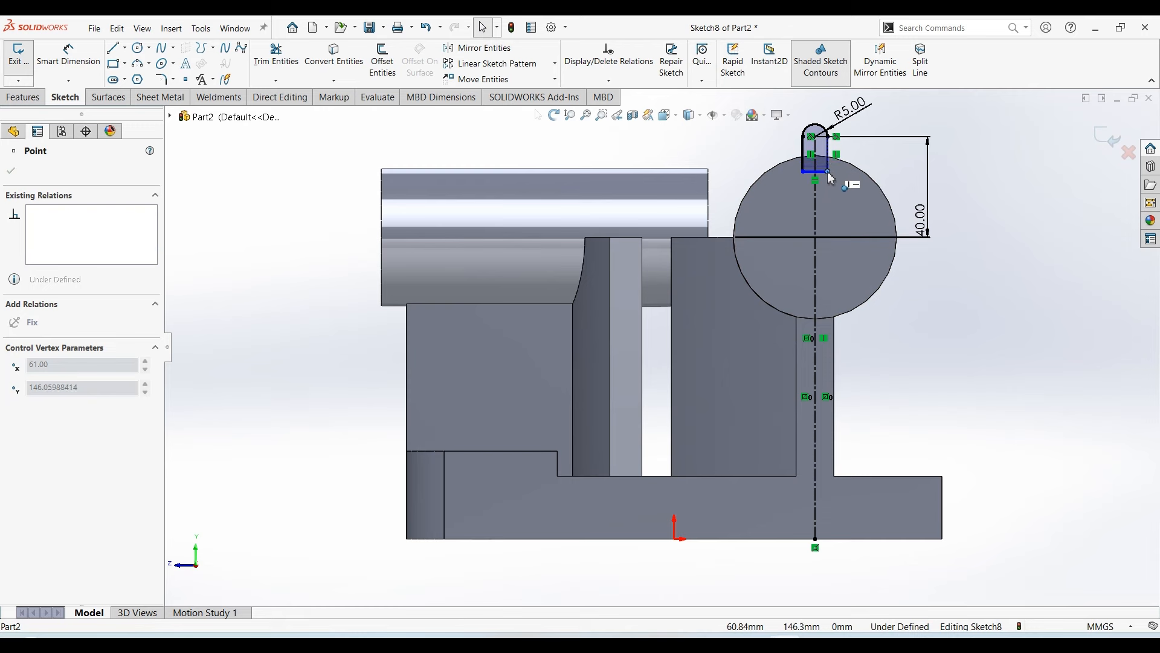
drag(829, 177, 829, 176)
click(140, 51)
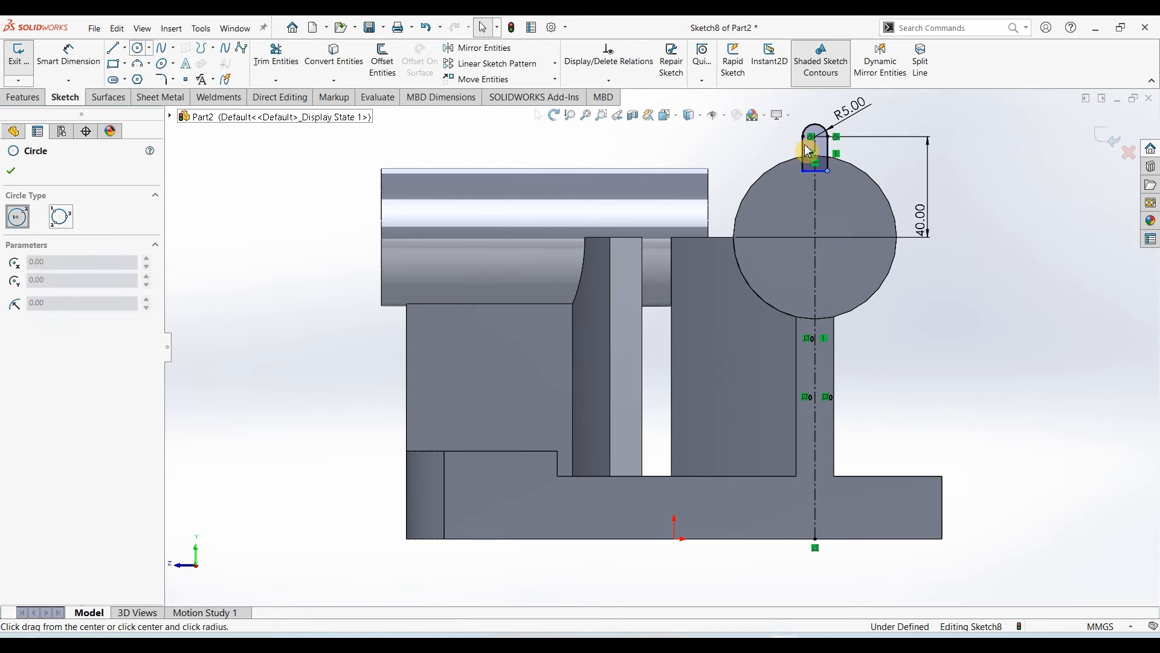
click(816, 137)
click(822, 135)
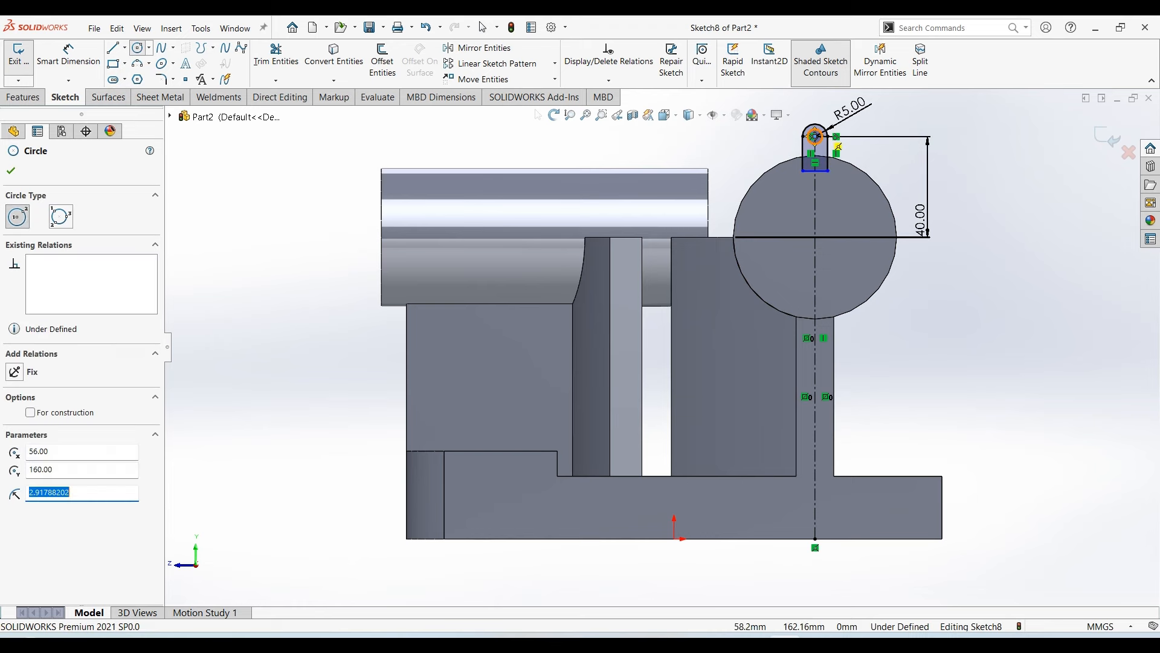
Dimension the small circle in the tab at 5 mm diameter
click(70, 61)
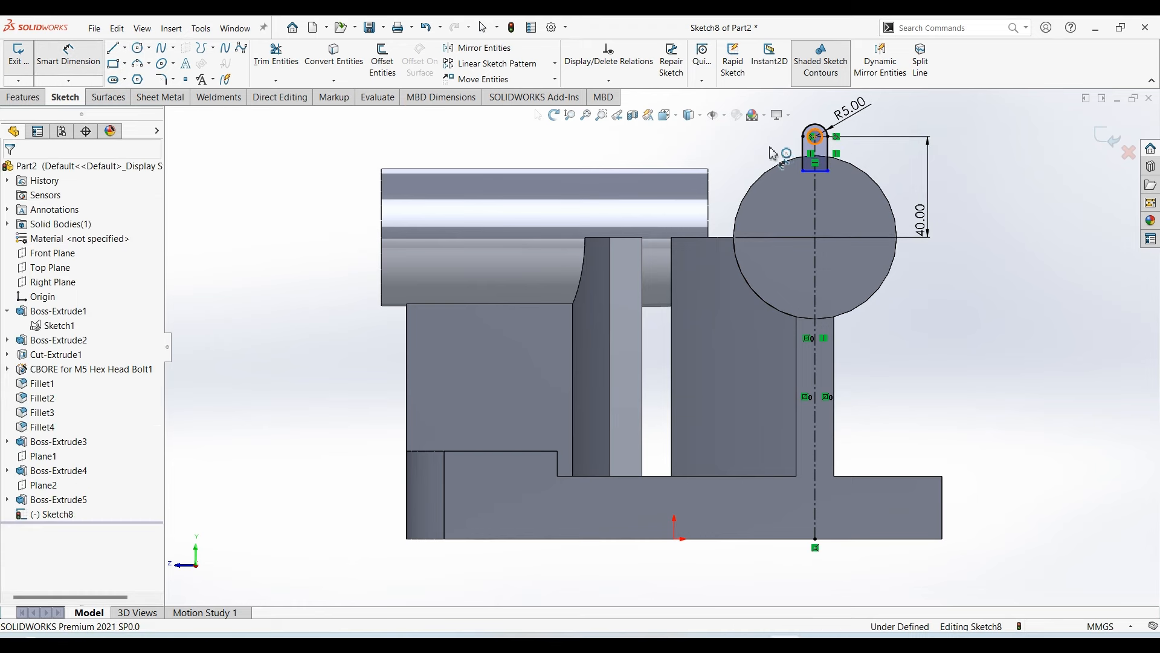
click(815, 143)
click(762, 144)
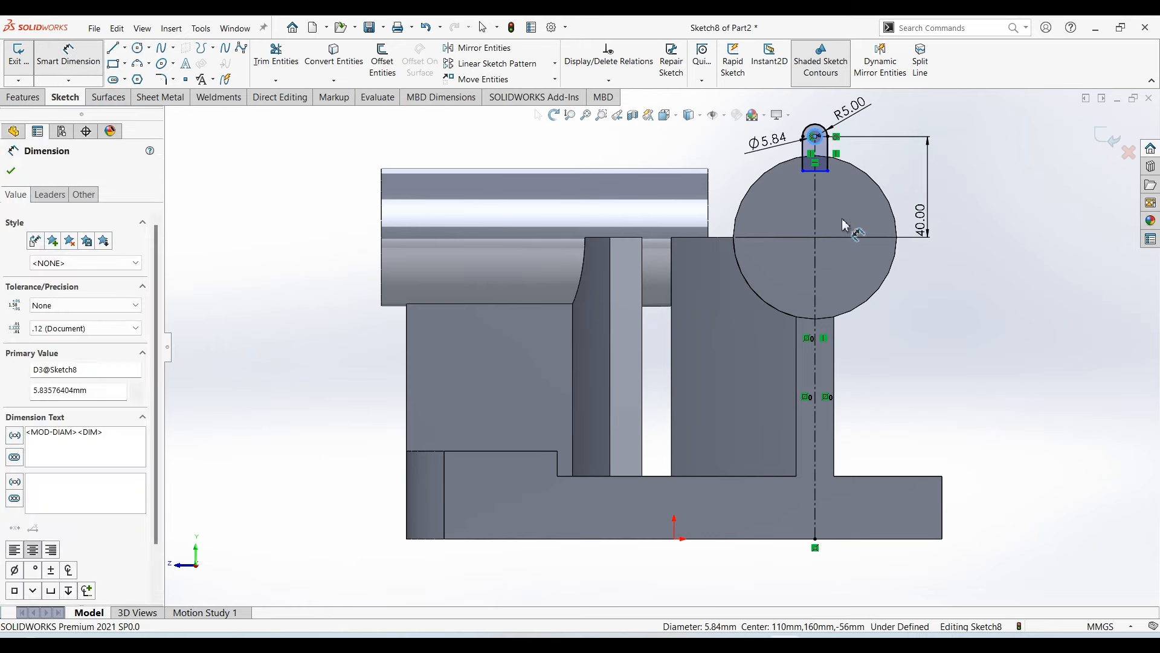
text(5)
key(Return)
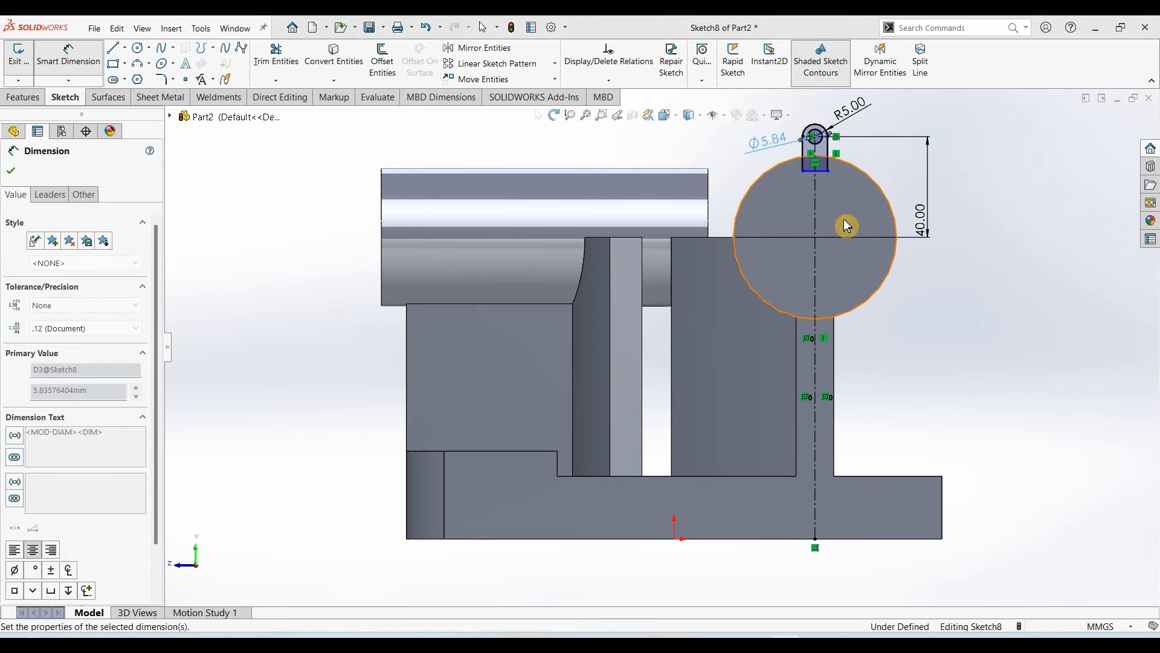
Extrude the tab profile 70 mm in the reversed direction along the cylinder, checking the length in the PDF drawing
click(32, 102)
click(450, 642)
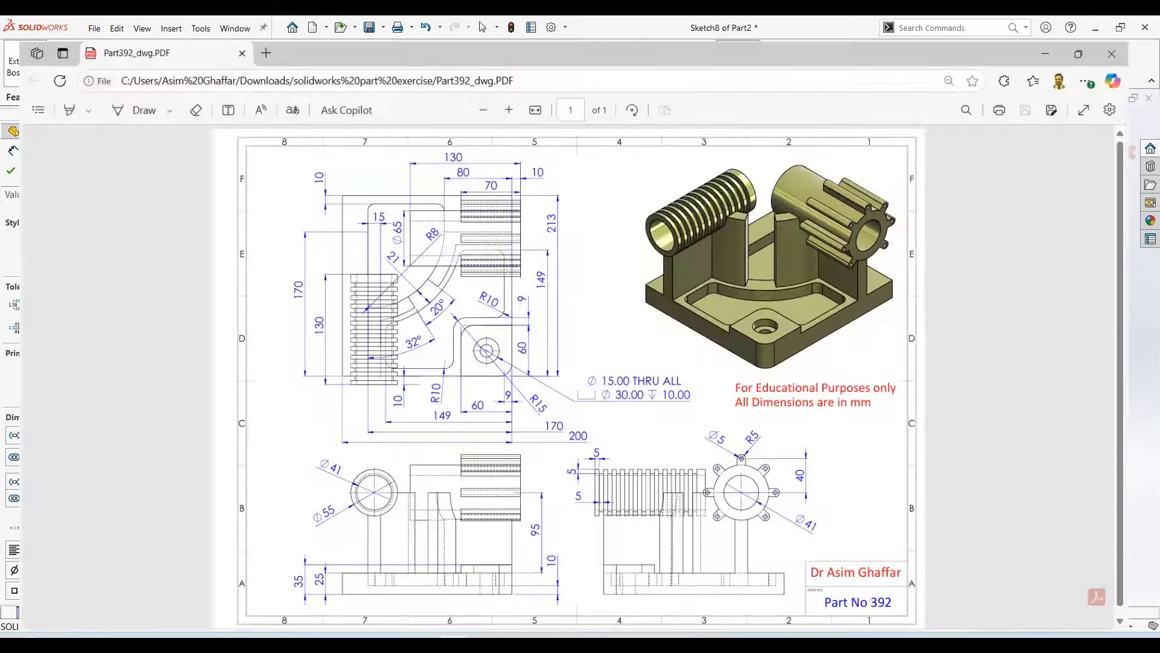
key(ctrl+7)
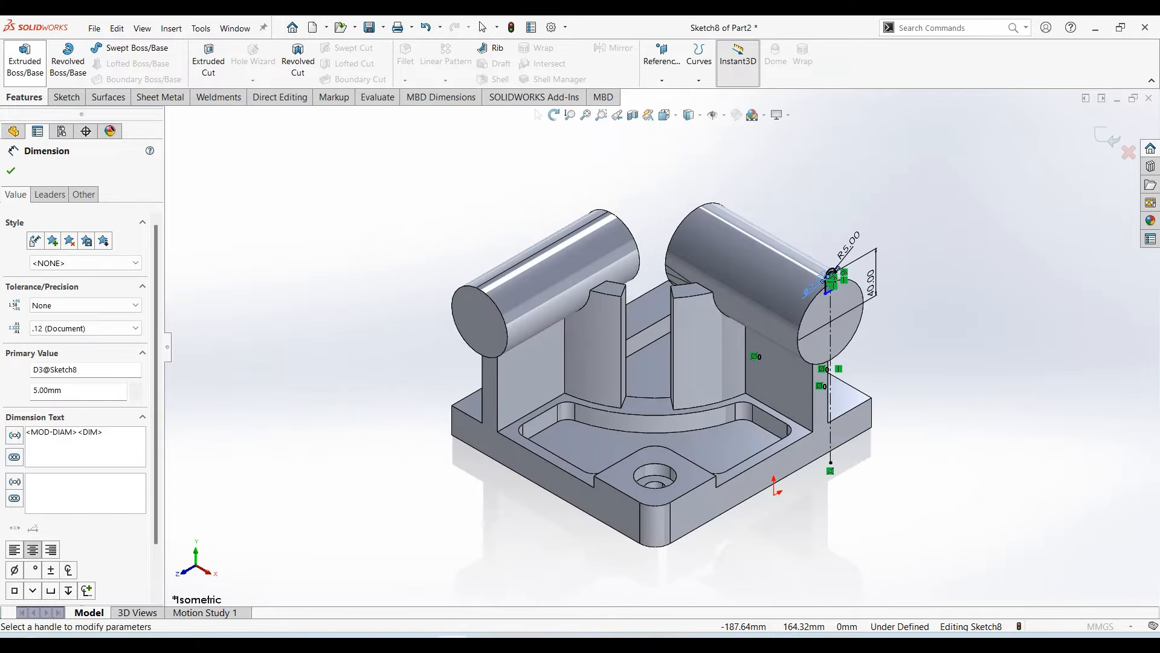
click(451, 641)
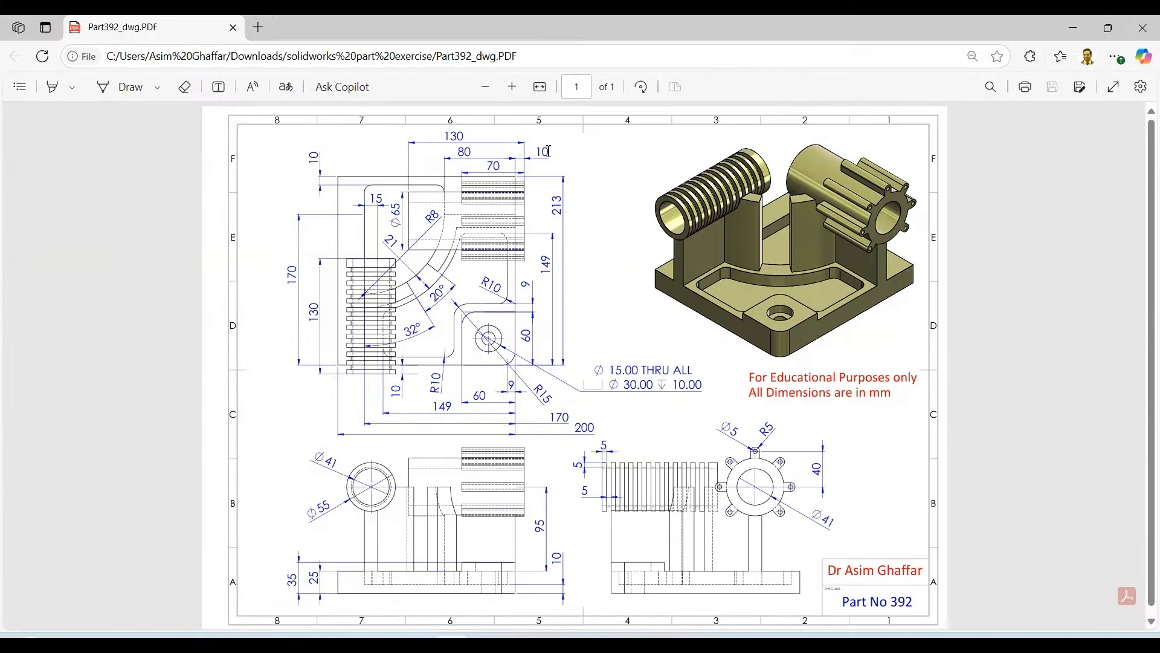
click(1073, 27)
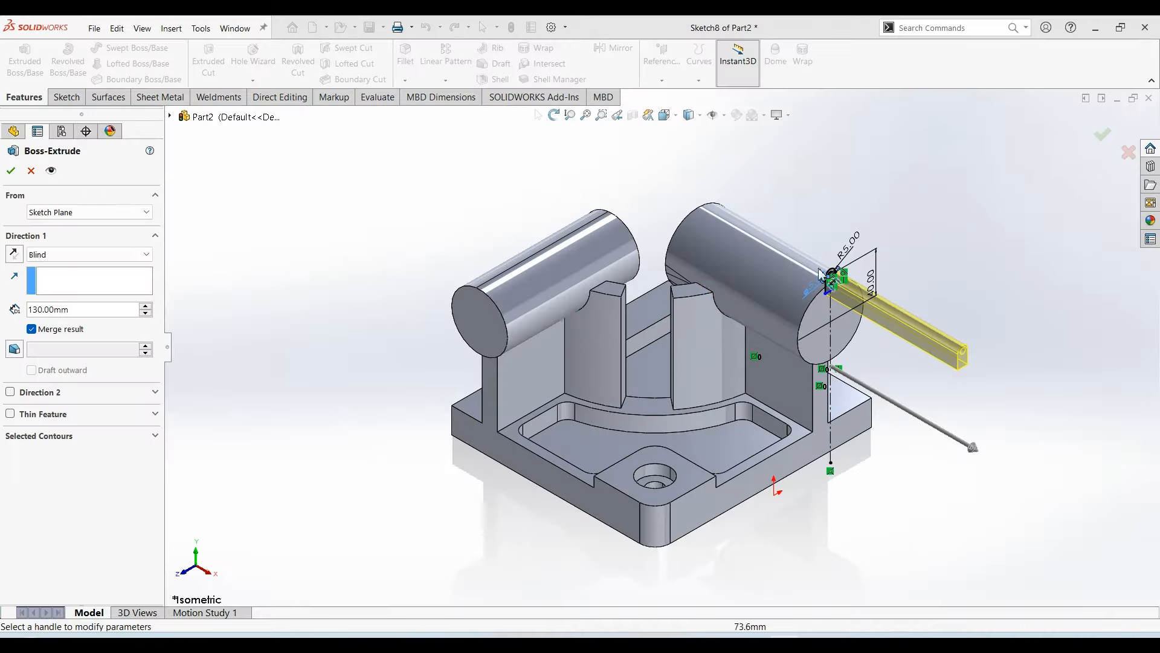
click(22, 253)
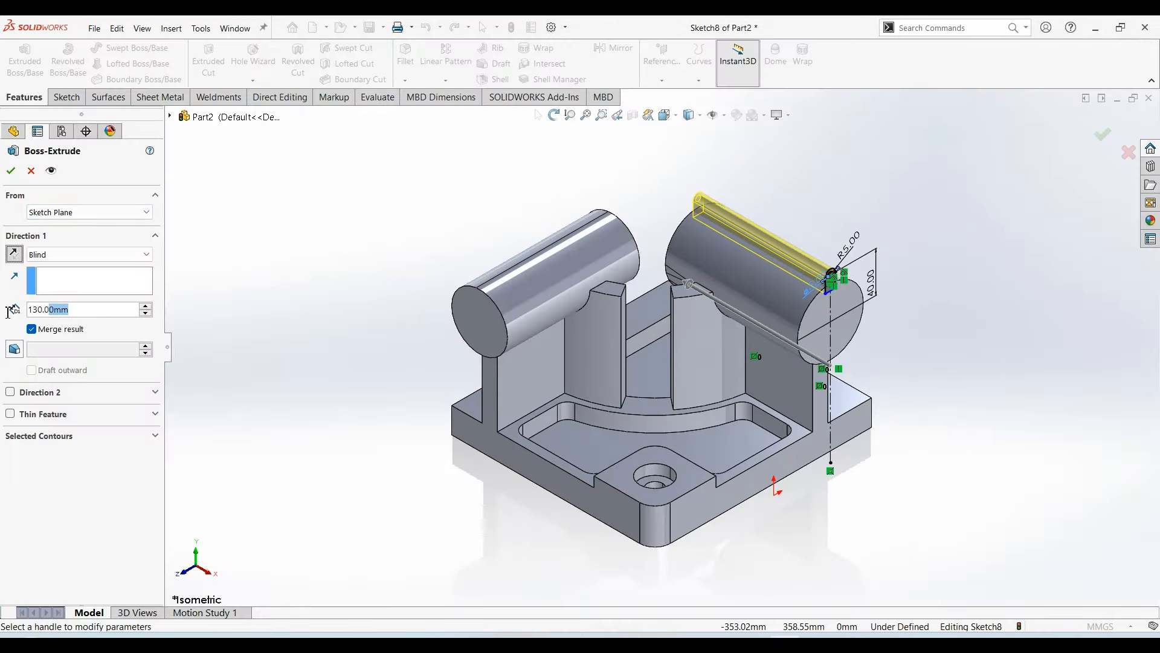
text(70)
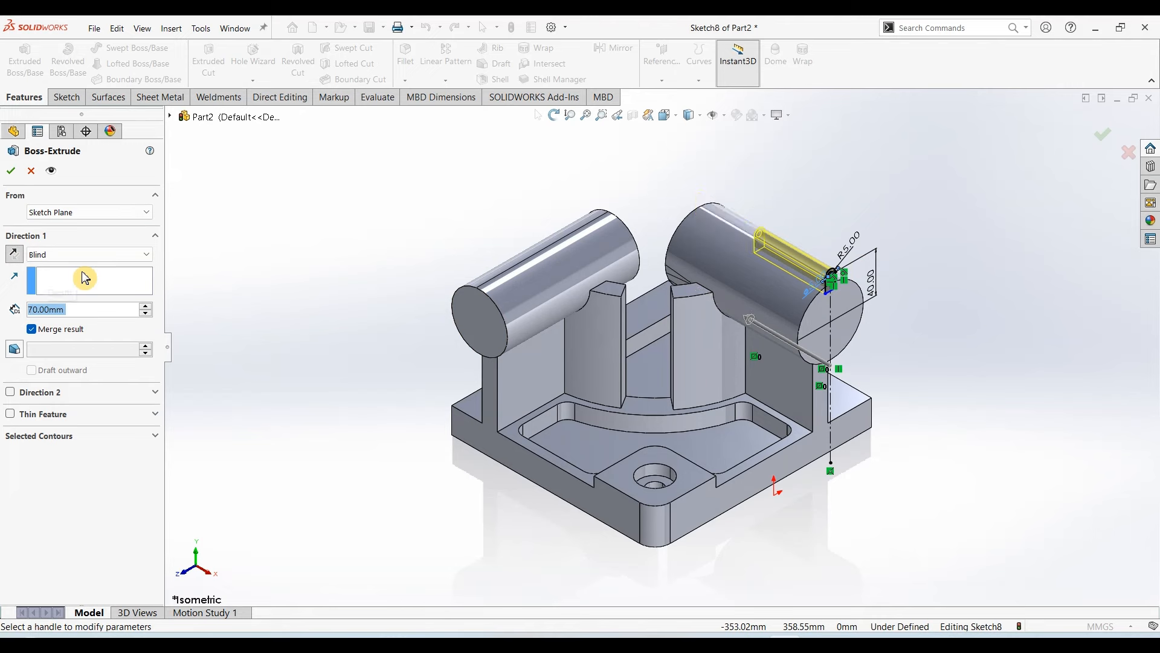
click(11, 171)
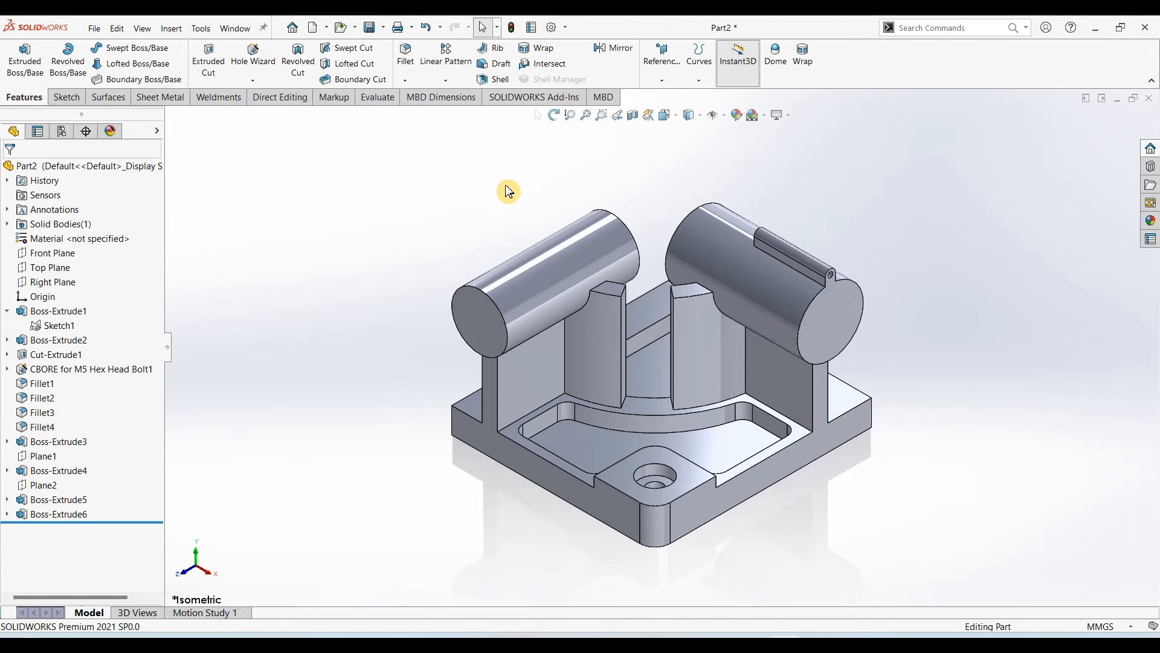
Set up a circular pattern of the extruded tab around the cylinder's end edge with 8 equally spaced instances over 360°, checking the PDF drawing
click(445, 80)
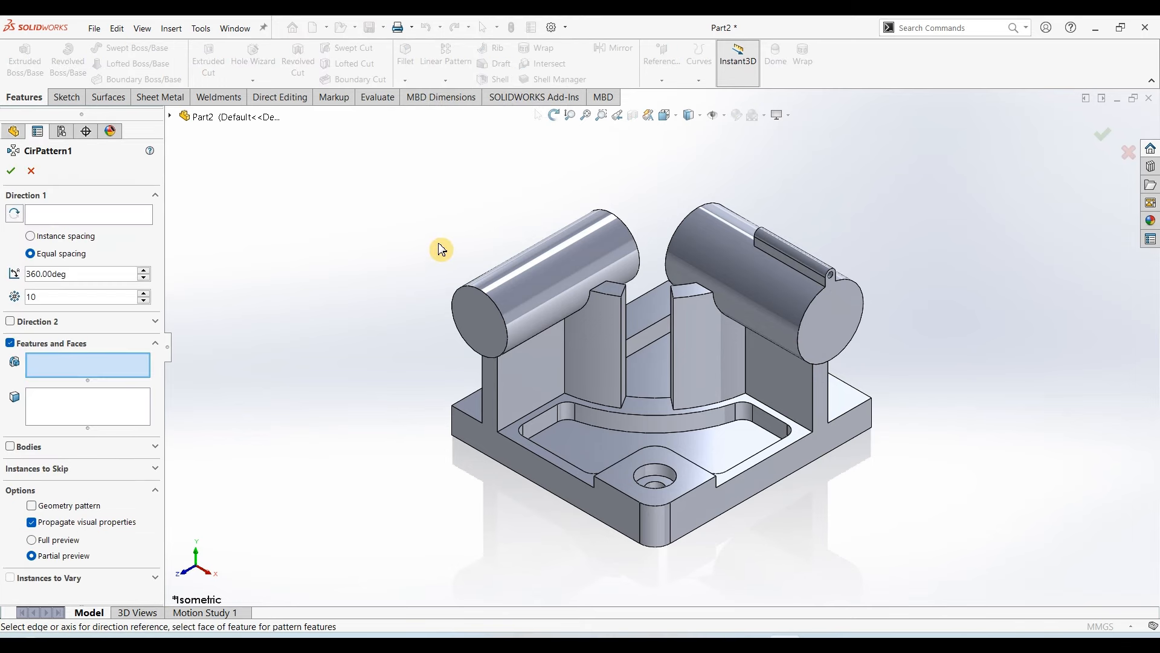
click(771, 240)
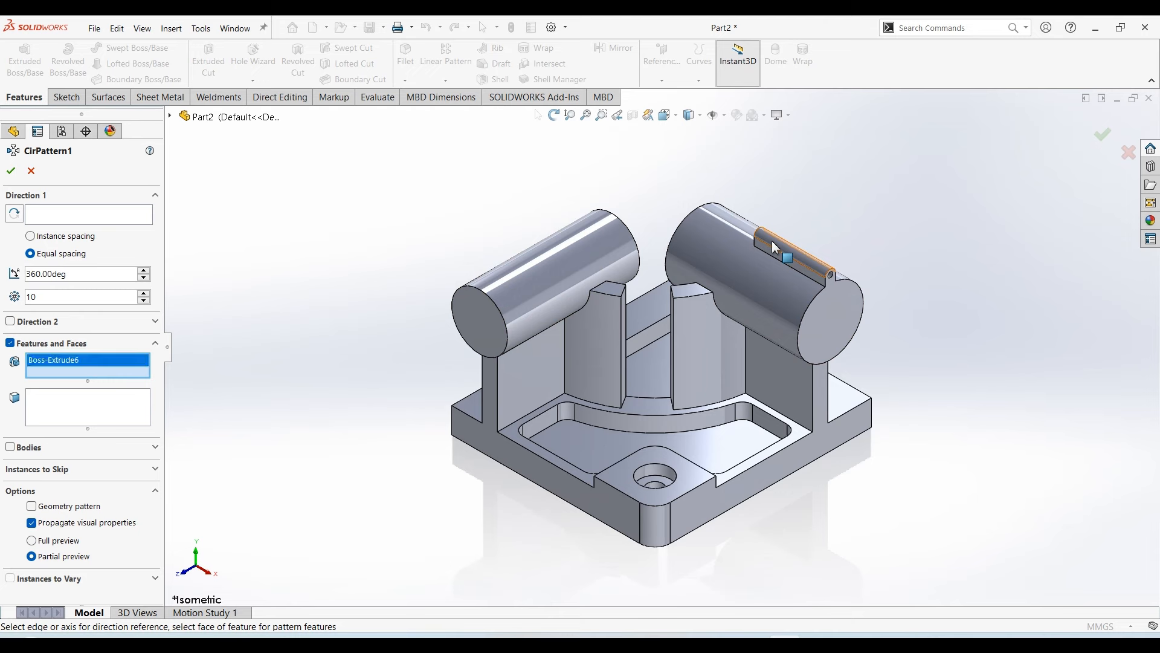
click(95, 219)
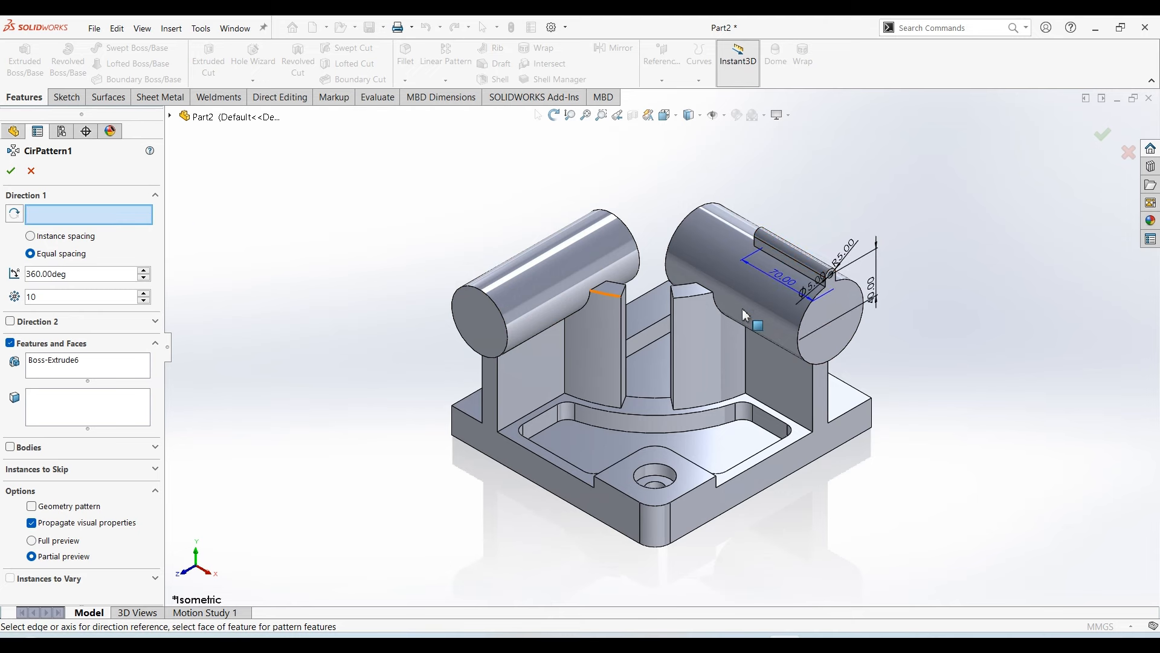
click(860, 290)
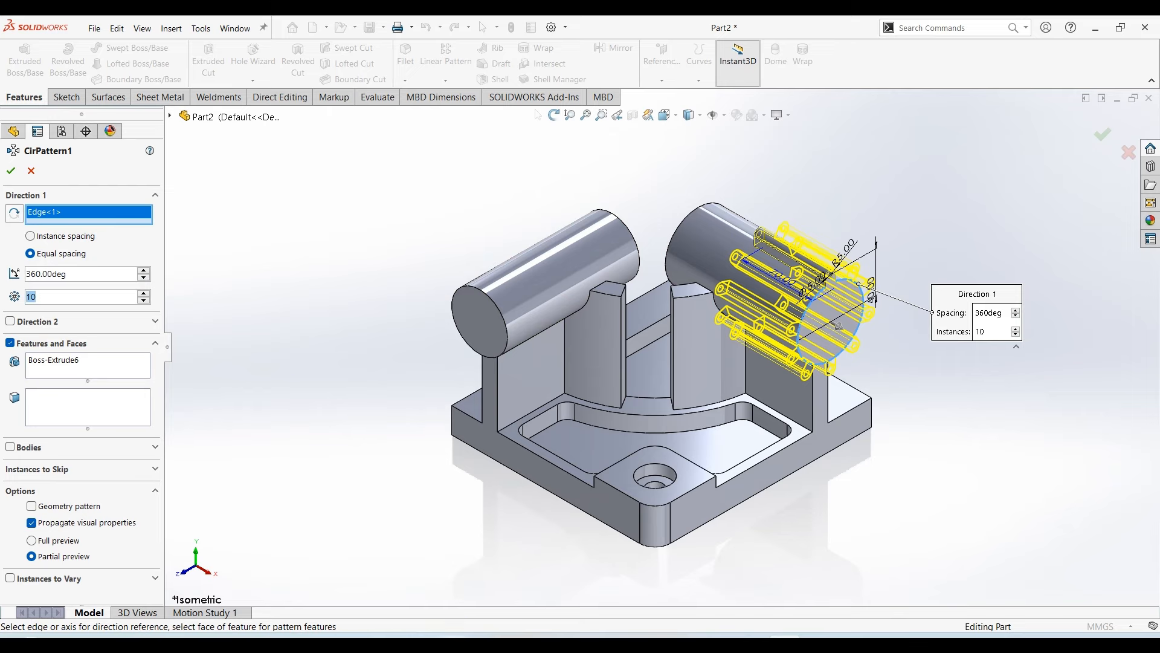
click(453, 642)
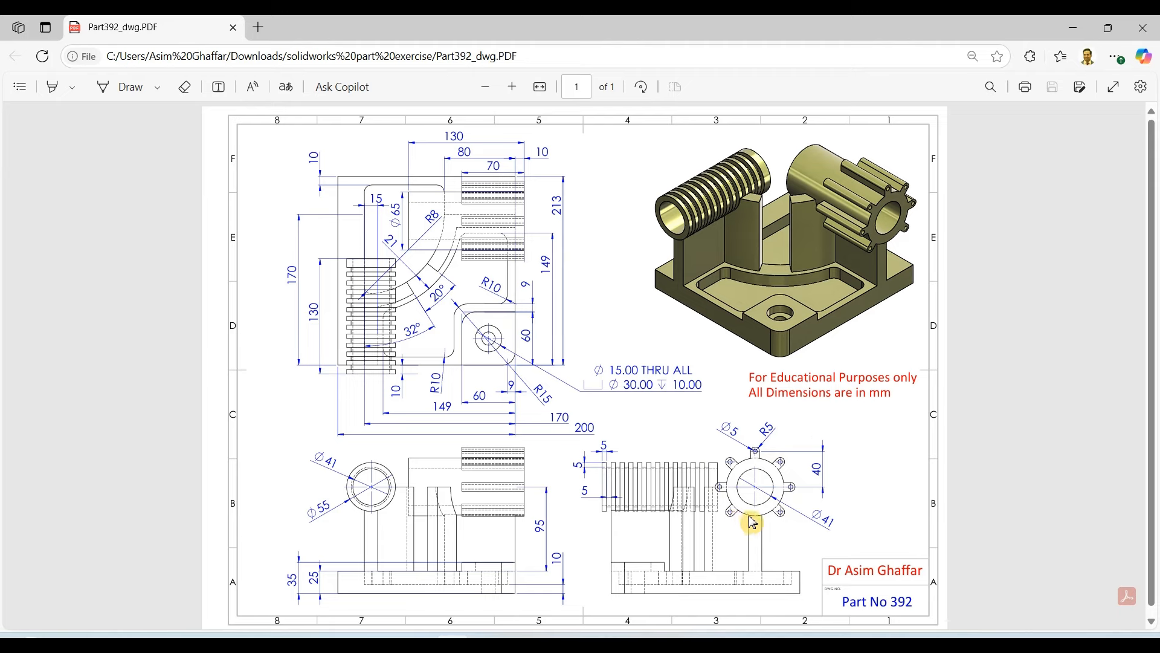
click(1073, 28)
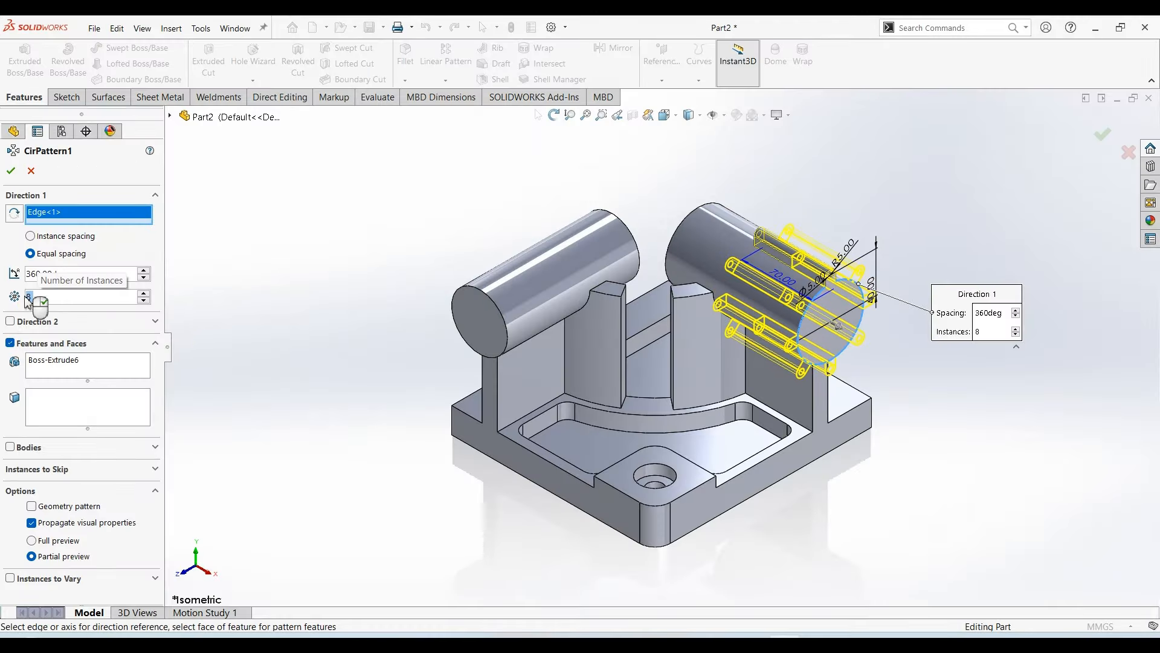
Skip the tab instance that runs into the supporting wall below the cylinder and complete the circular pattern
middle_drag(442, 481, 540, 330)
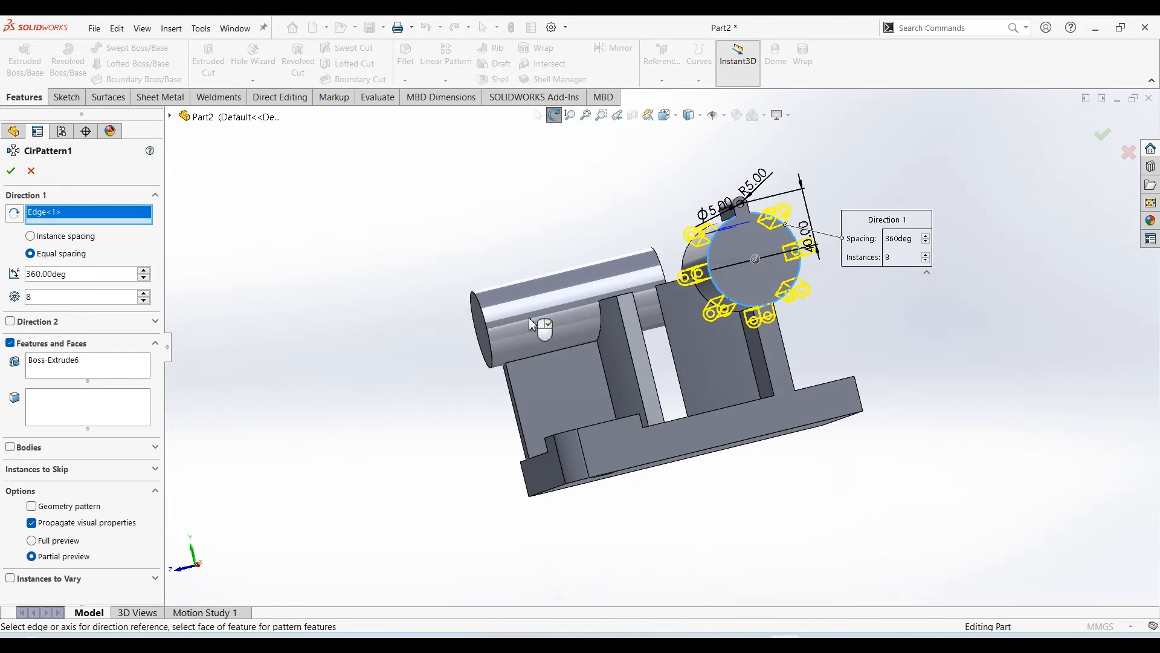
click(15, 579)
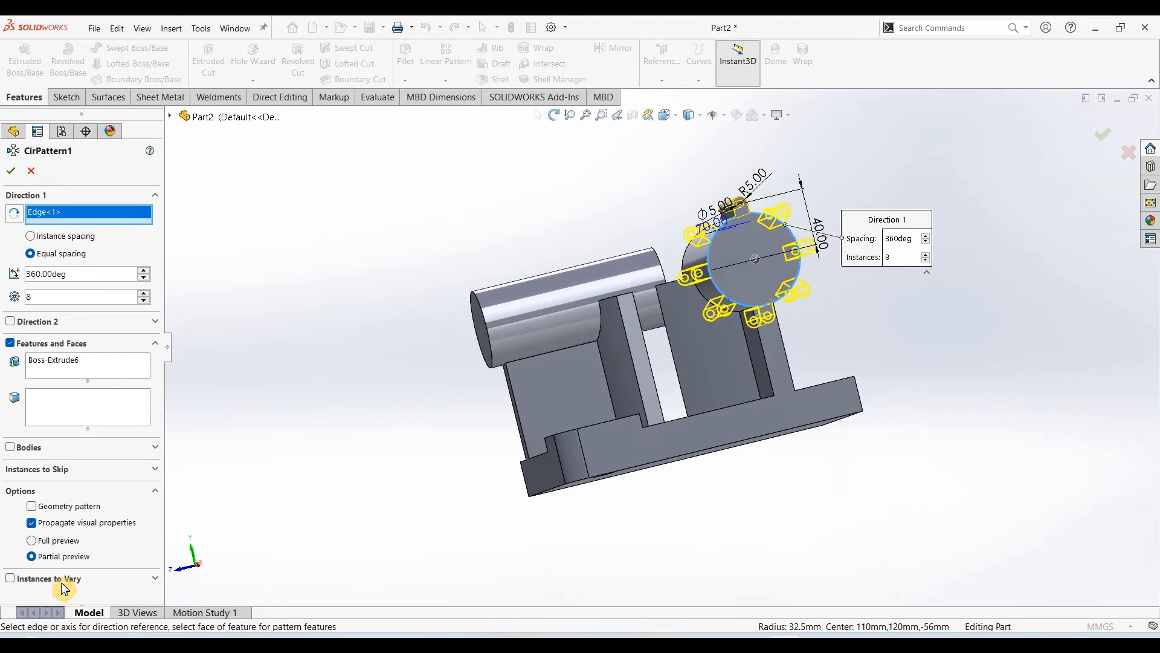
click(156, 473)
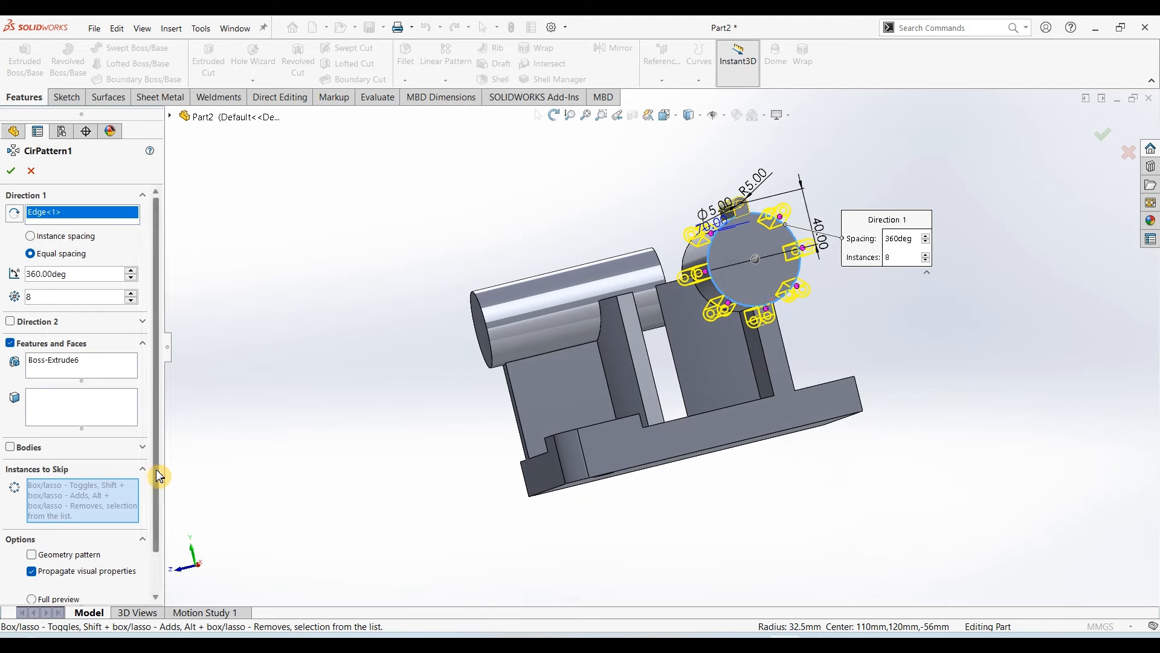
click(767, 312)
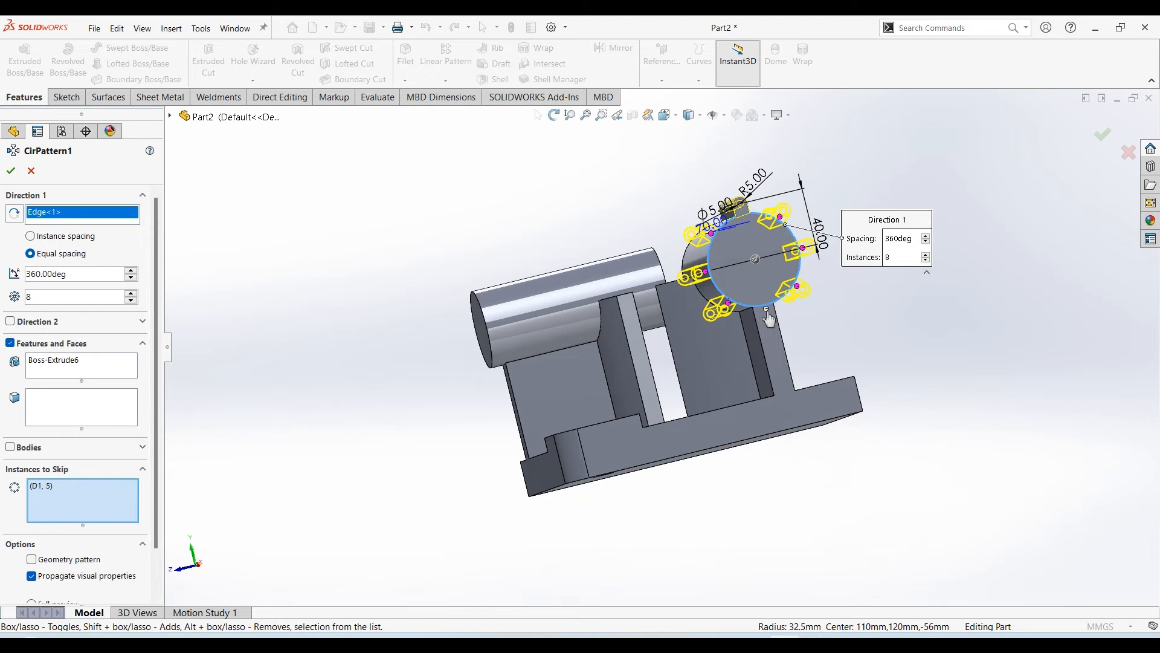
click(18, 173)
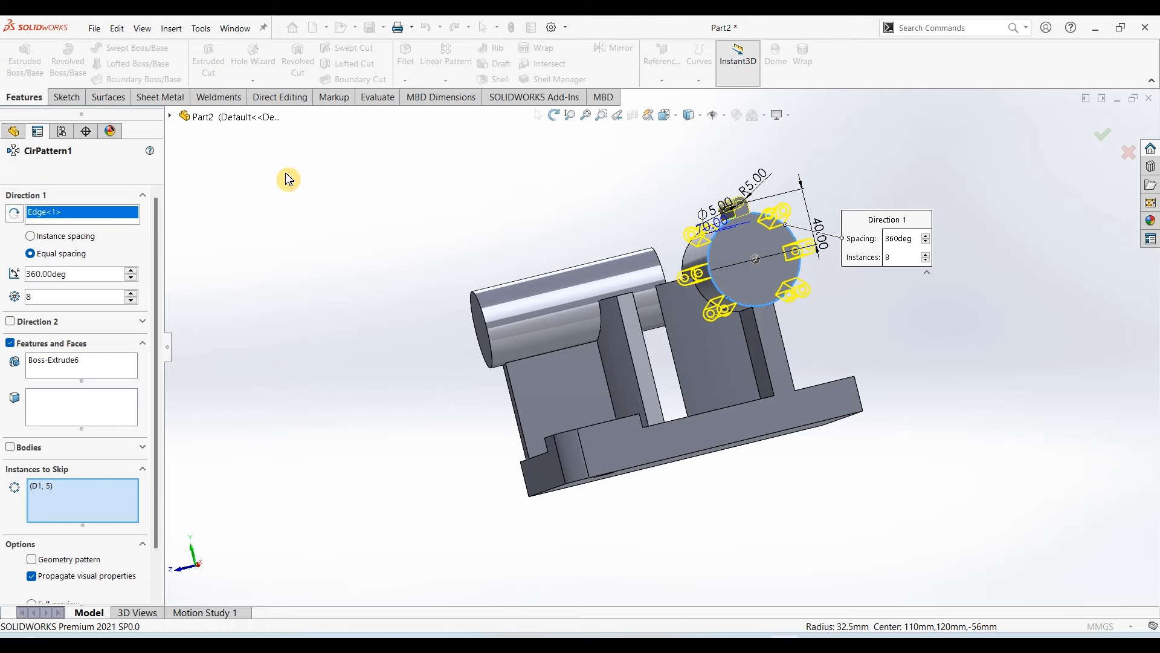
key(ctrl+7)
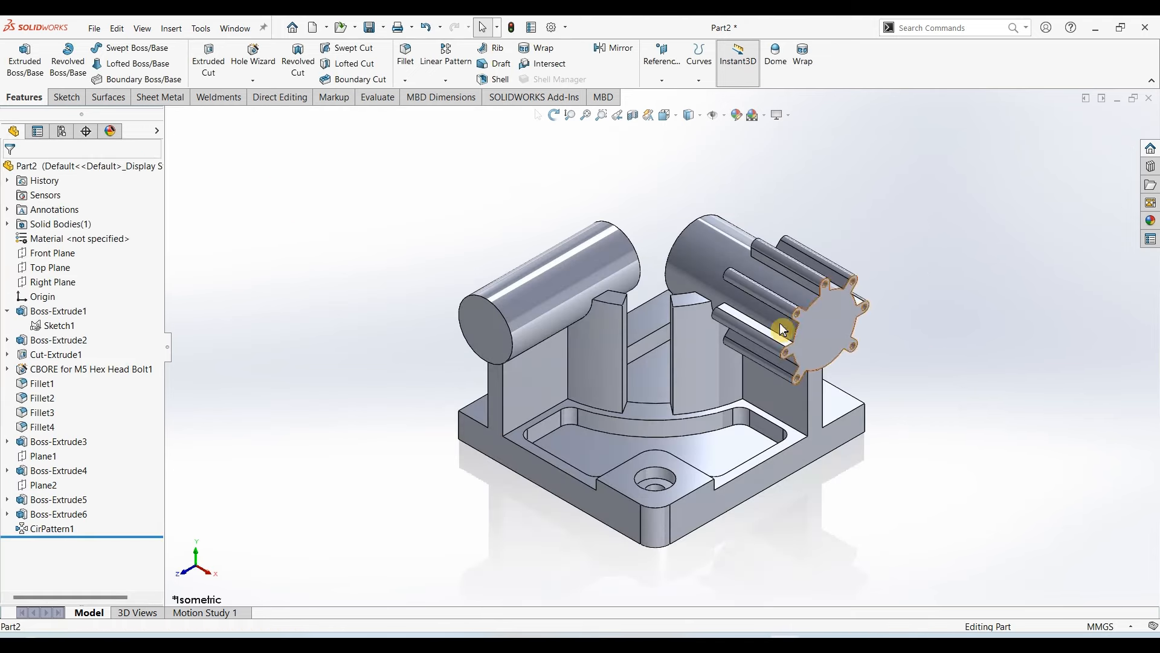
Sketch a circle about 36 mm in diameter on the tabbed cylinder's end face, centred on the cylinder axis
click(837, 335)
click(63, 95)
click(29, 67)
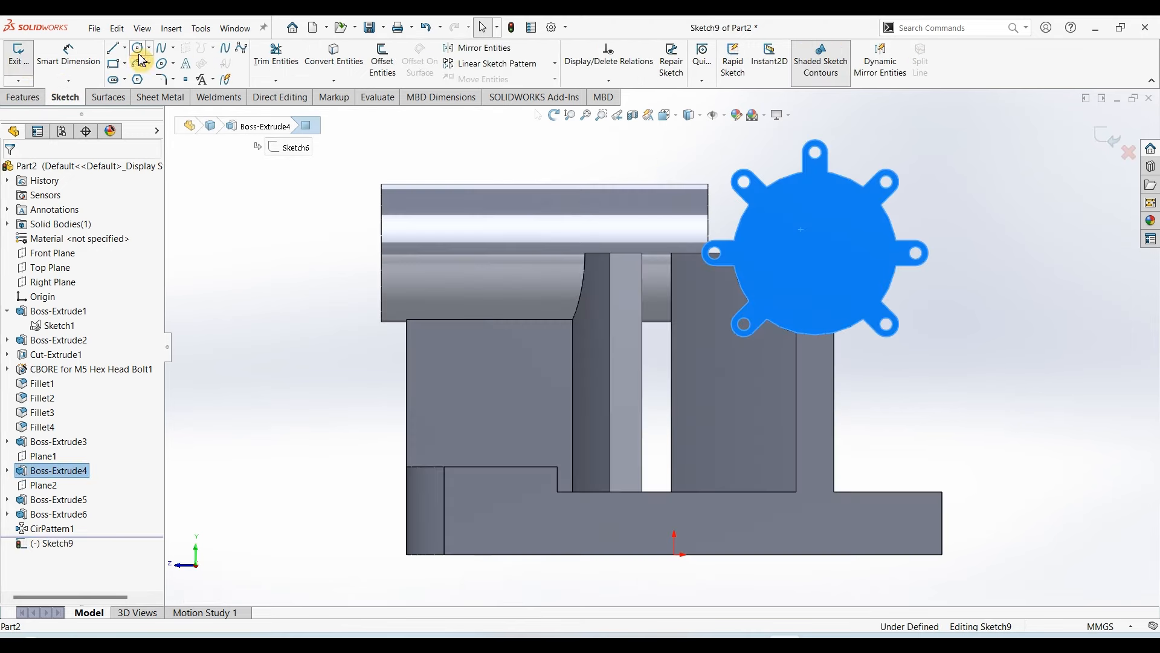
click(138, 47)
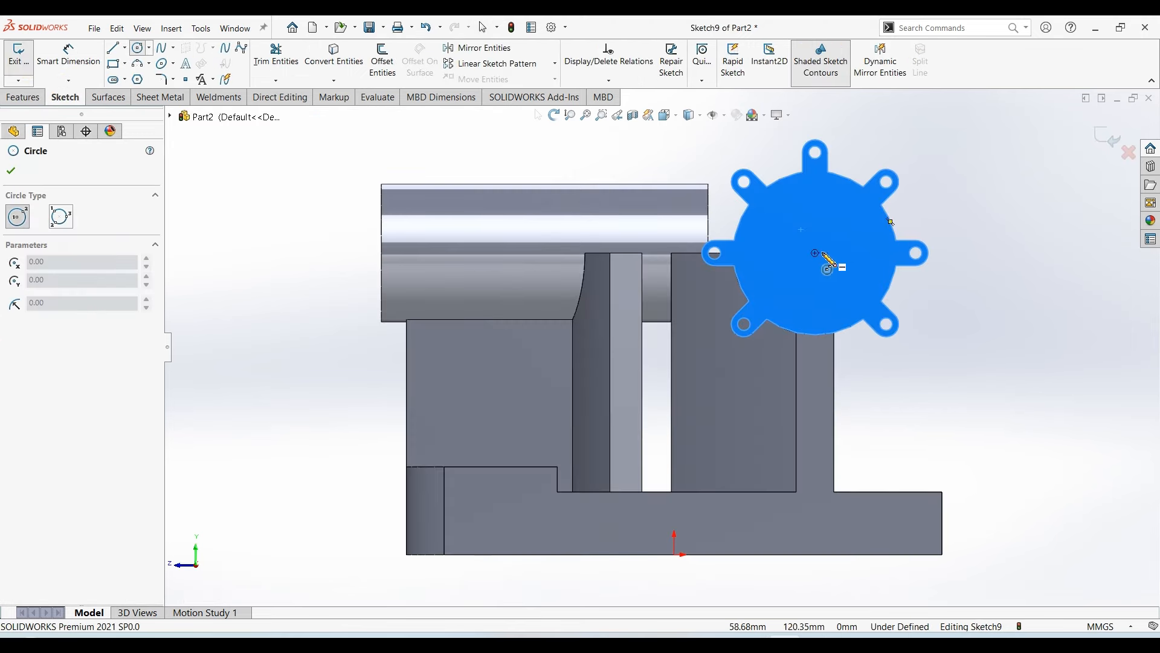
click(814, 254)
click(861, 266)
Dimension the end-face circle at 41 mm diameter
click(69, 54)
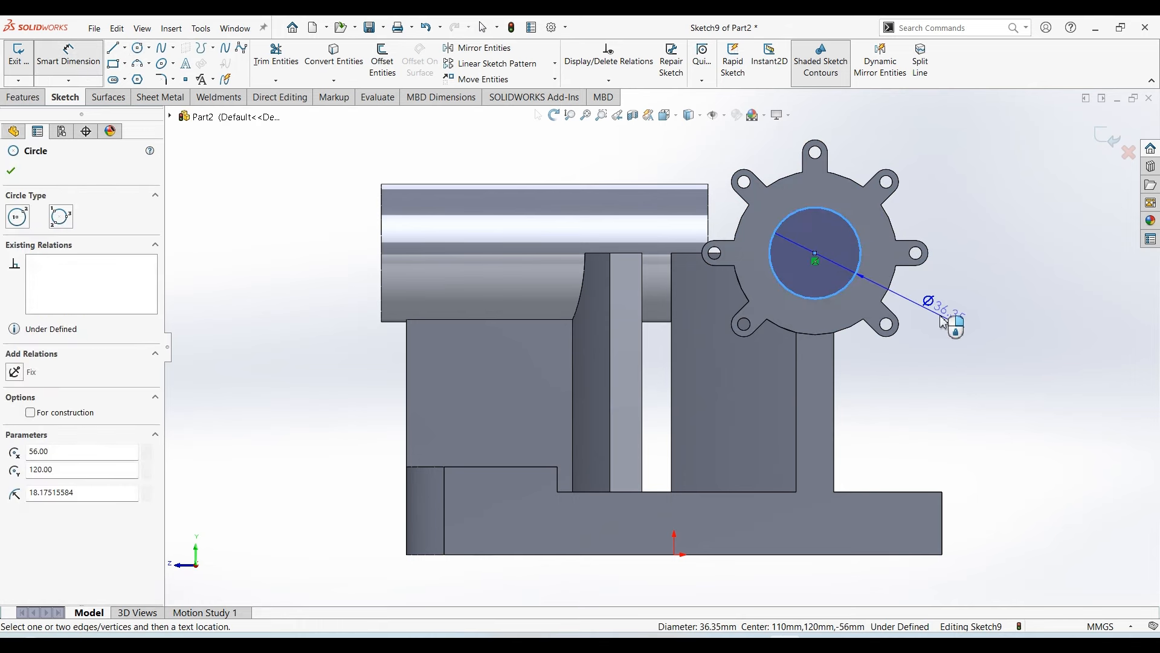
click(940, 317)
text(41)
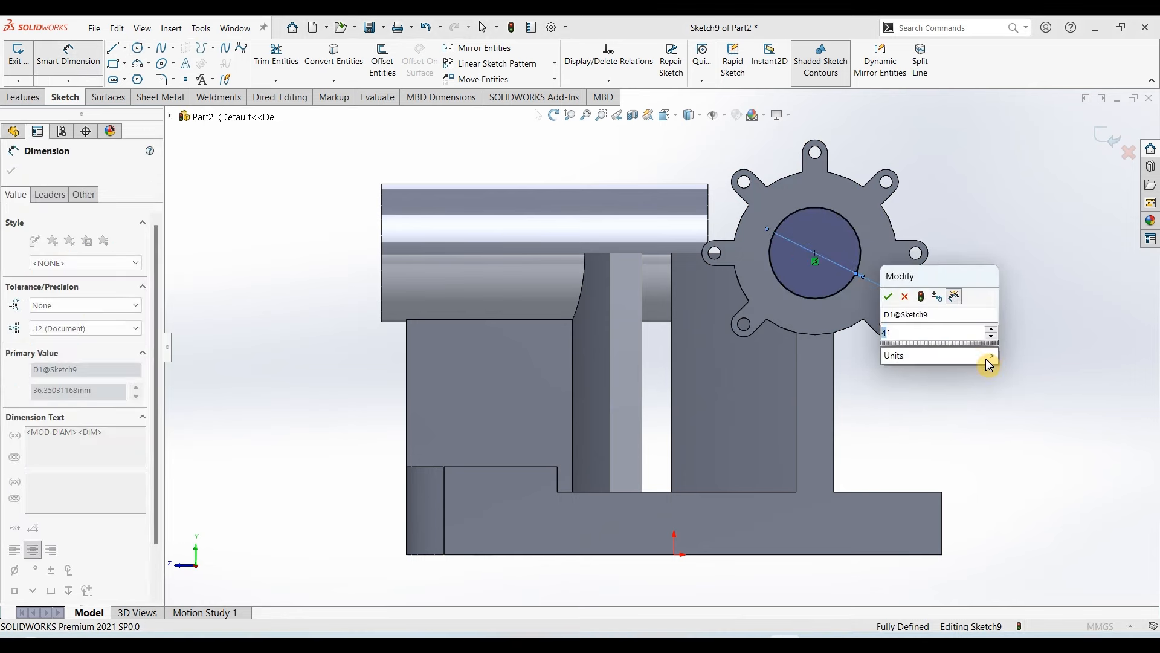
key(Return)
Cut the 41 mm circle Through All along the tabbed cylinder
click(18, 97)
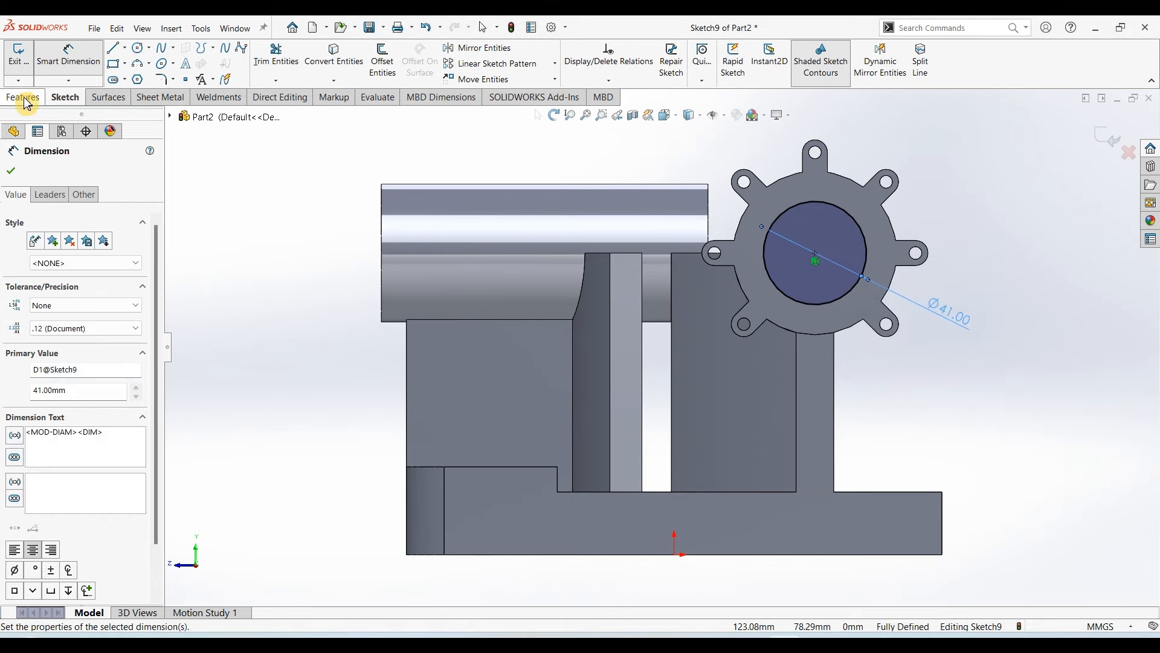
key(ctrl+7)
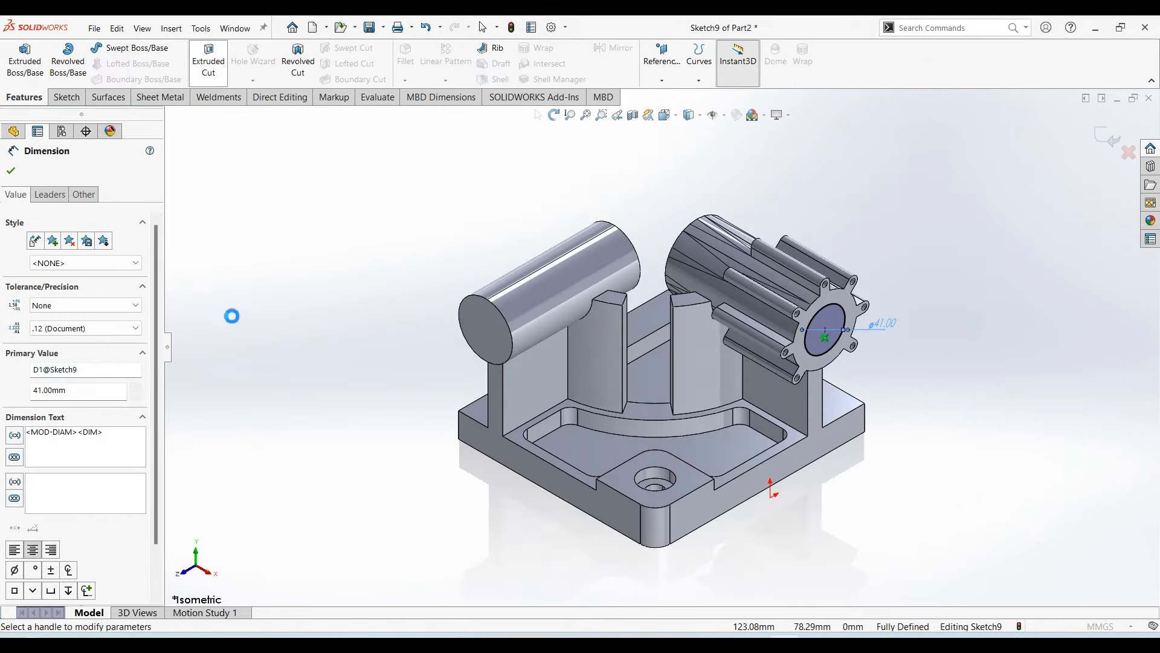
click(80, 257)
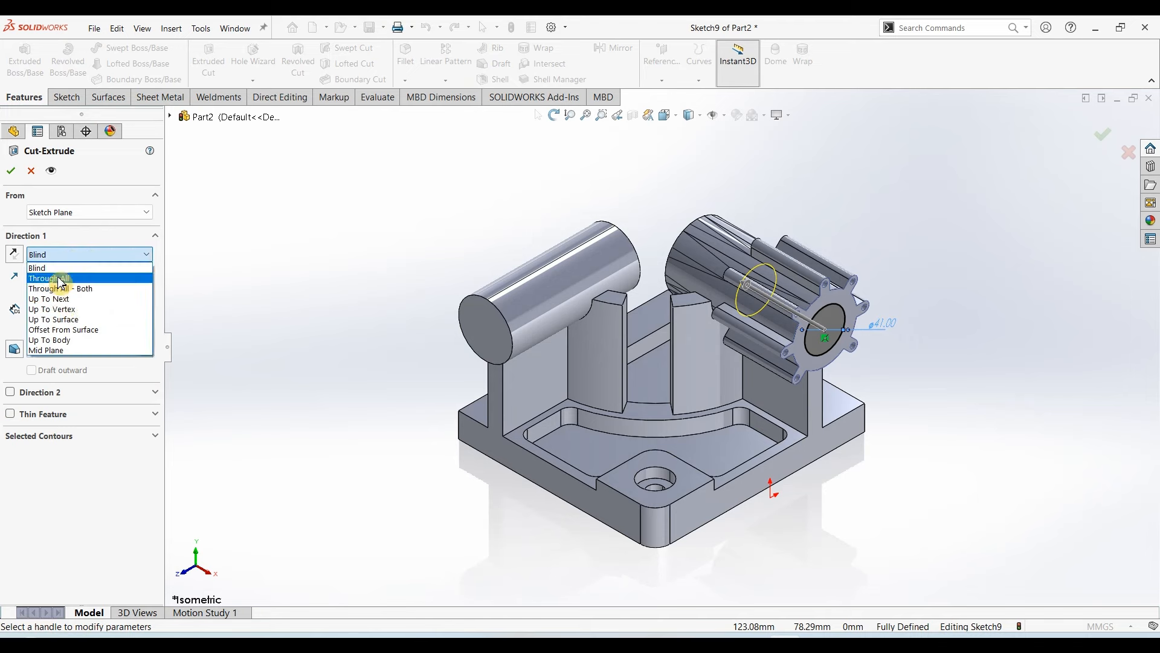
click(67, 274)
click(12, 171)
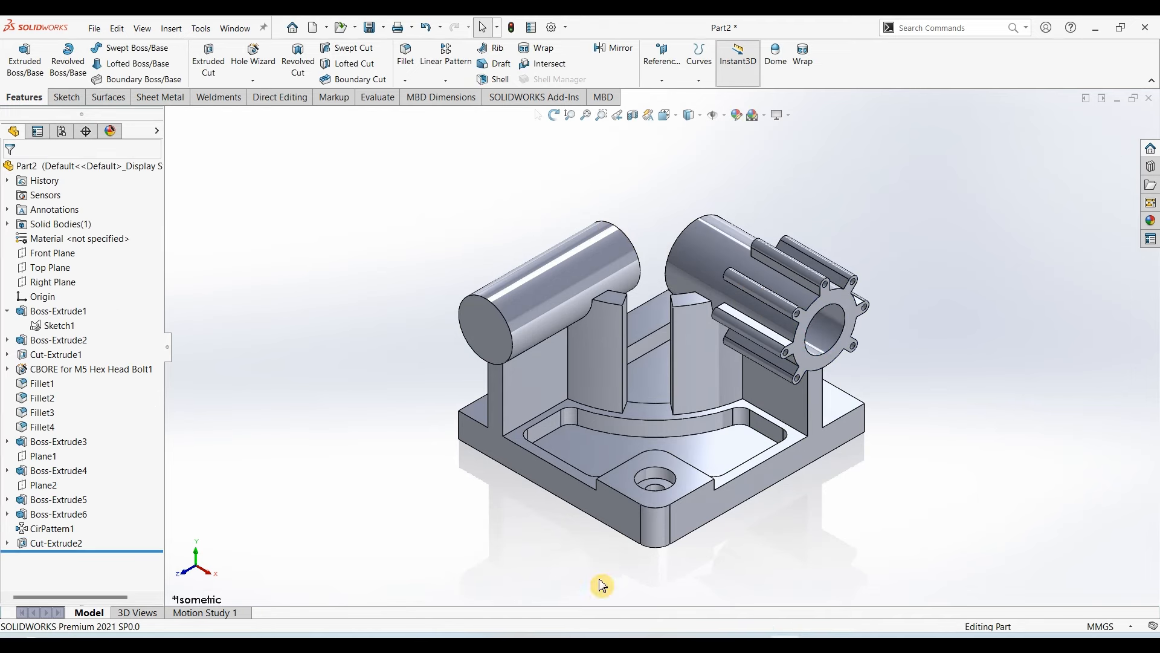
Check the groove dimensions in the PDF drawing and create a mid plane between the two side faces of the plain cylinder's supporting wall
click(469, 633)
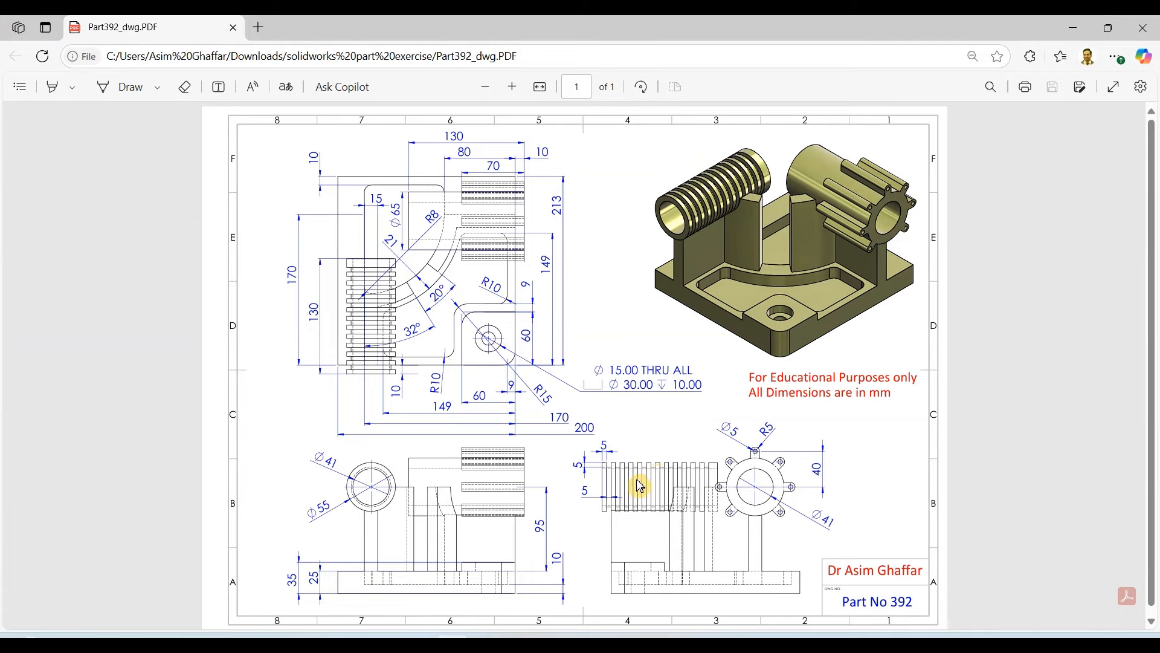
click(1070, 29)
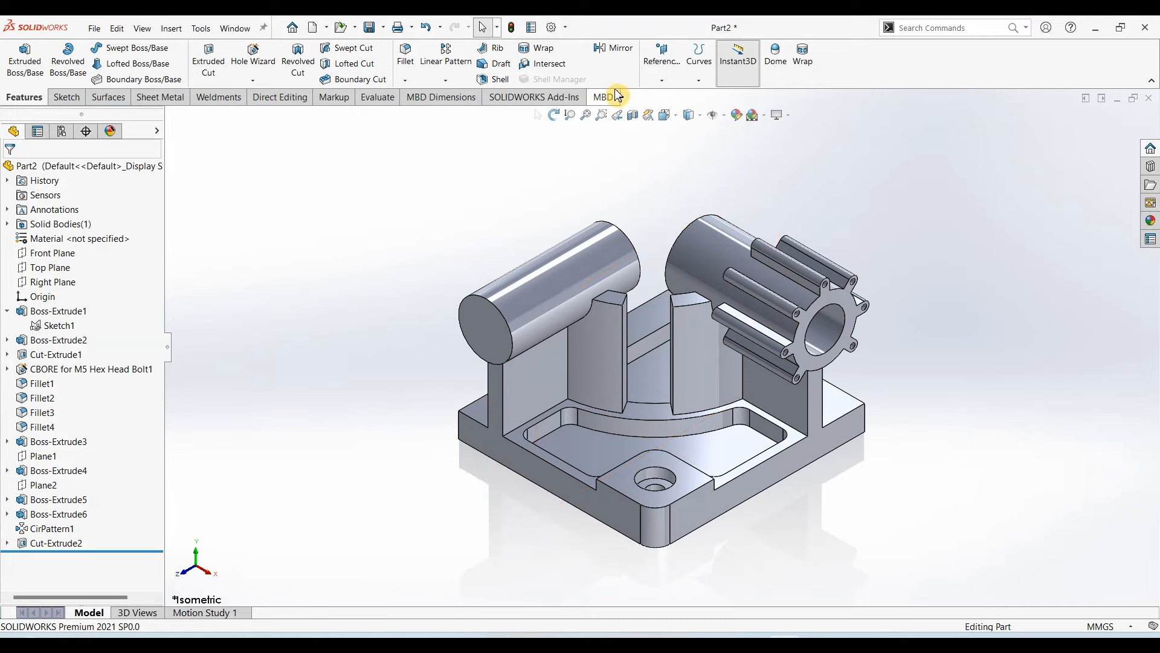
click(662, 80)
click(671, 89)
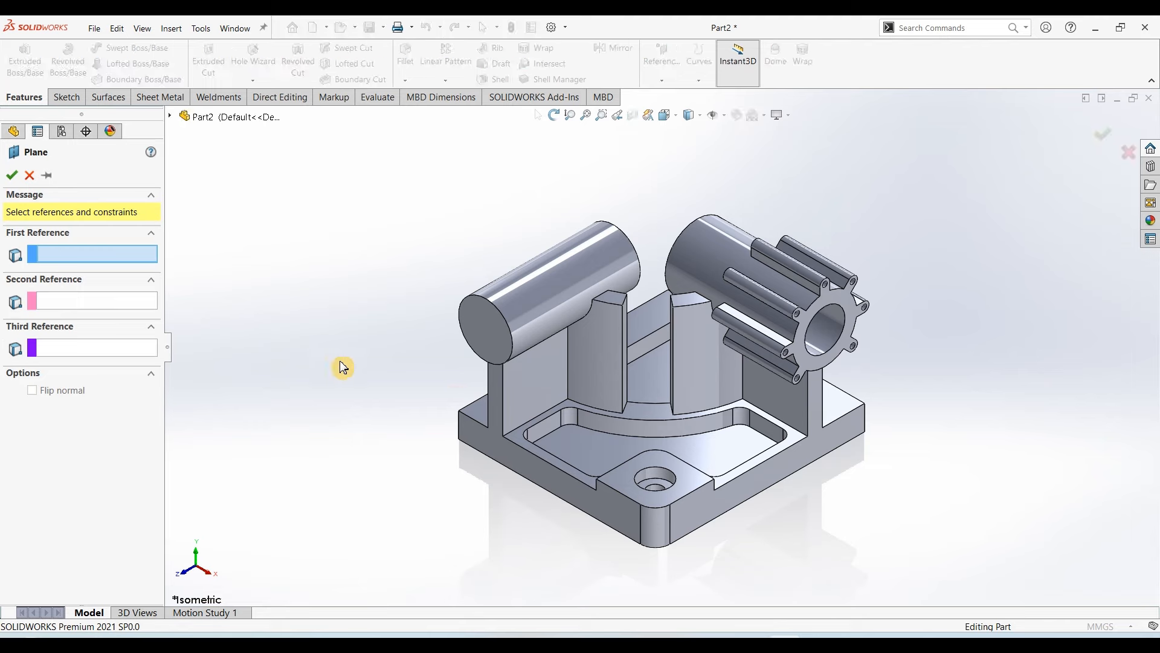
click(533, 391)
middle_drag(258, 362, 377, 365)
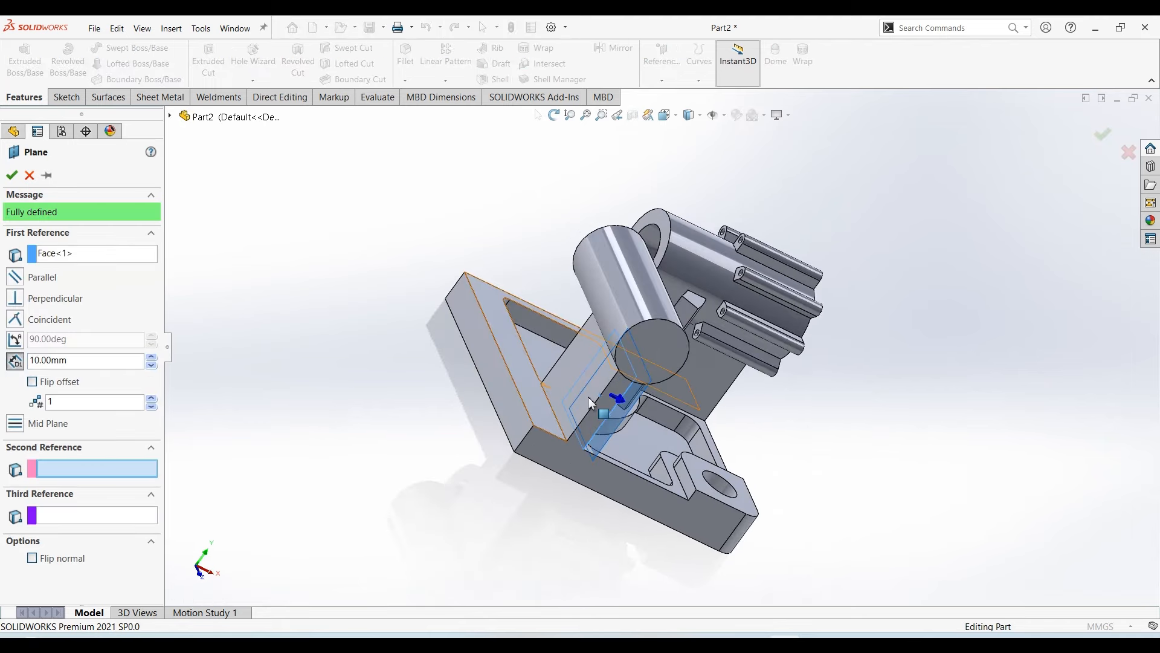
click(583, 363)
middle_drag(369, 464, 254, 374)
click(12, 175)
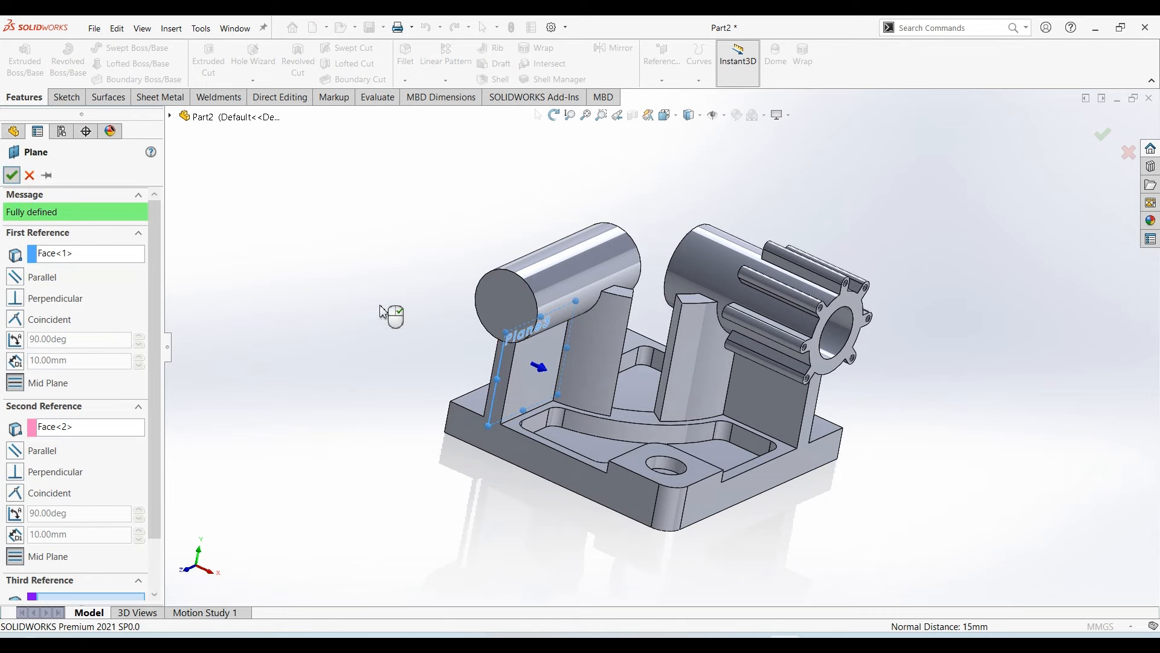
Sketch on the new mid plane a short line from the plain cylinder's upper end corner and an adjoining groove rectangle about 6.7 mm deep
click(66, 96)
click(18, 58)
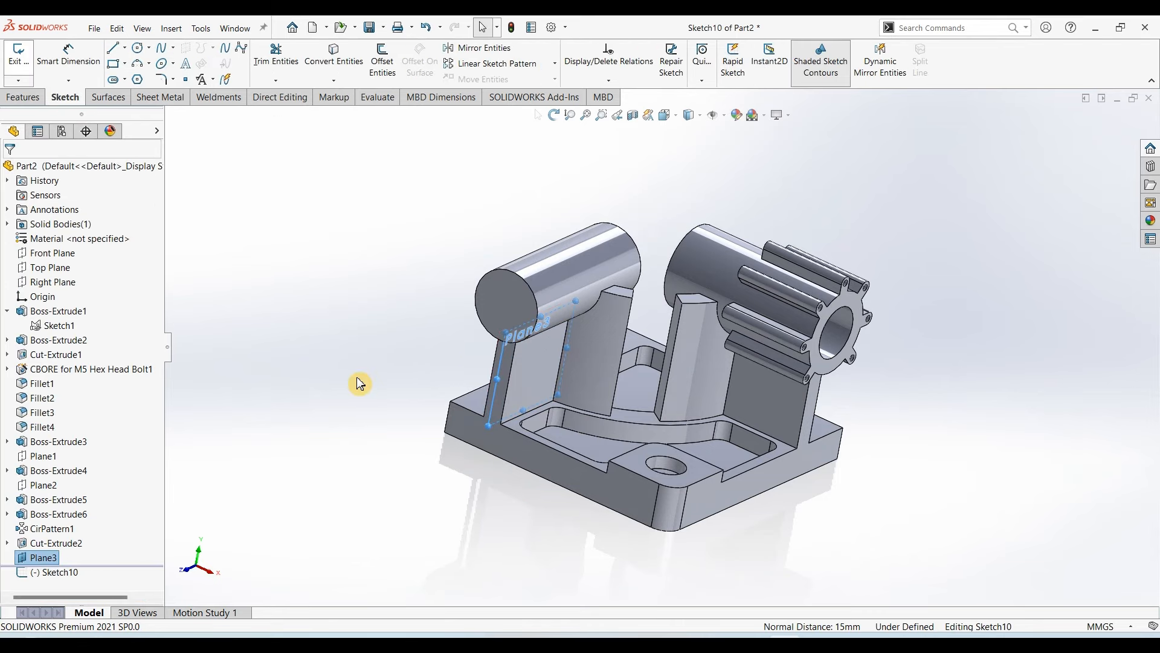
click(115, 52)
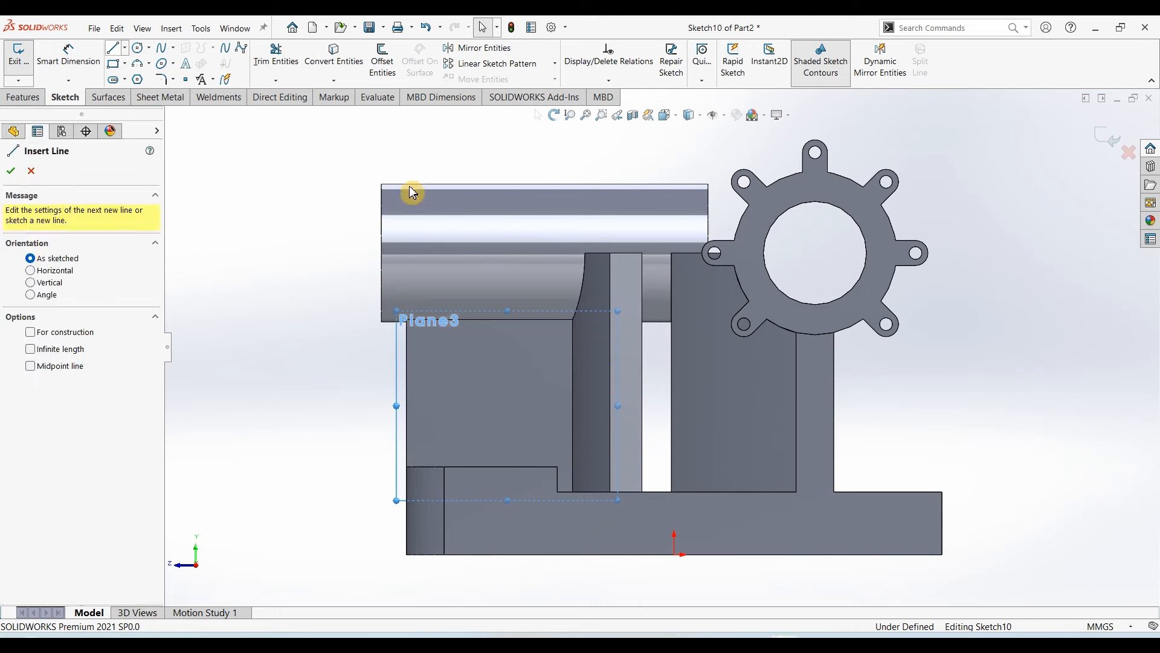
click(380, 184)
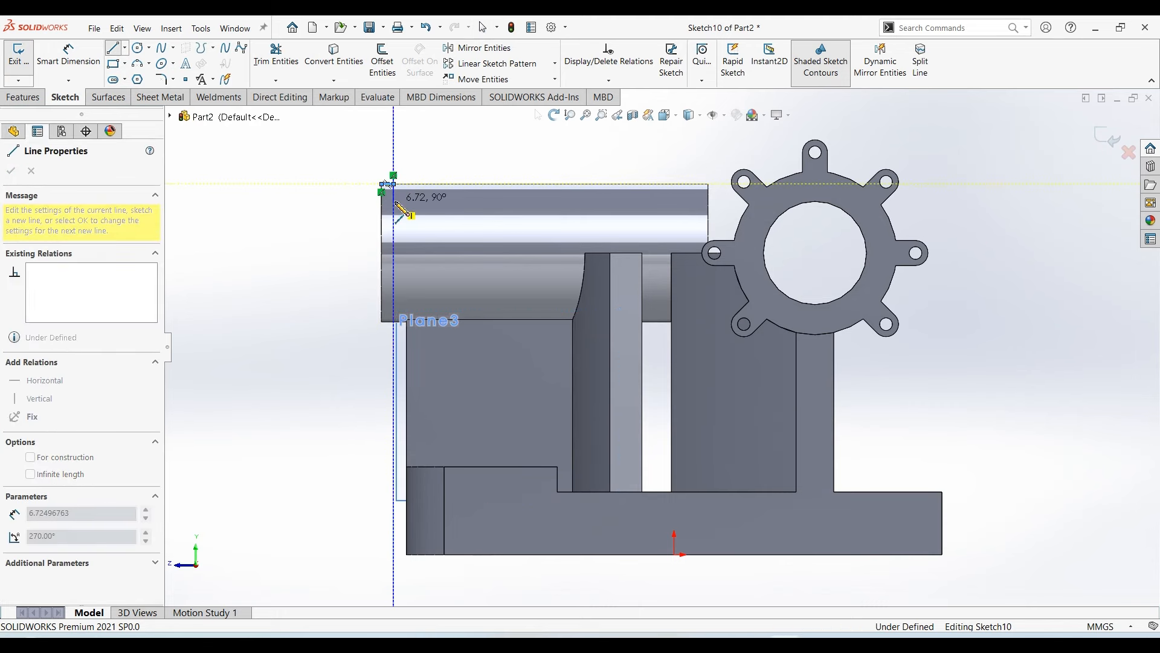
click(394, 183)
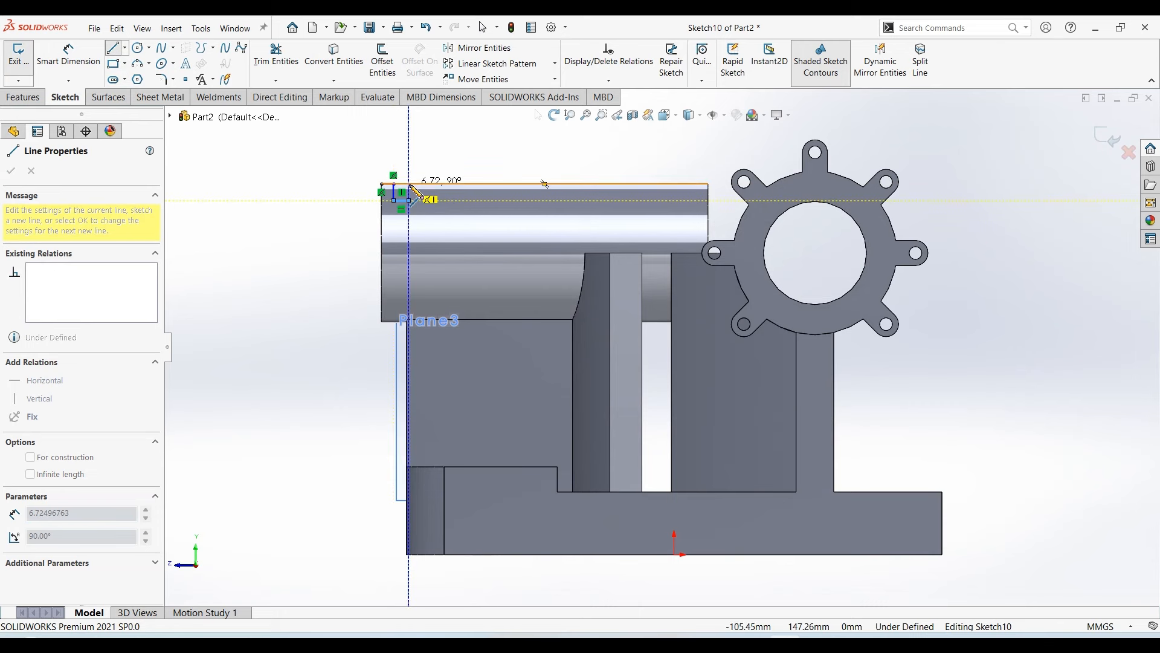
click(408, 184)
click(393, 183)
key(Escape)
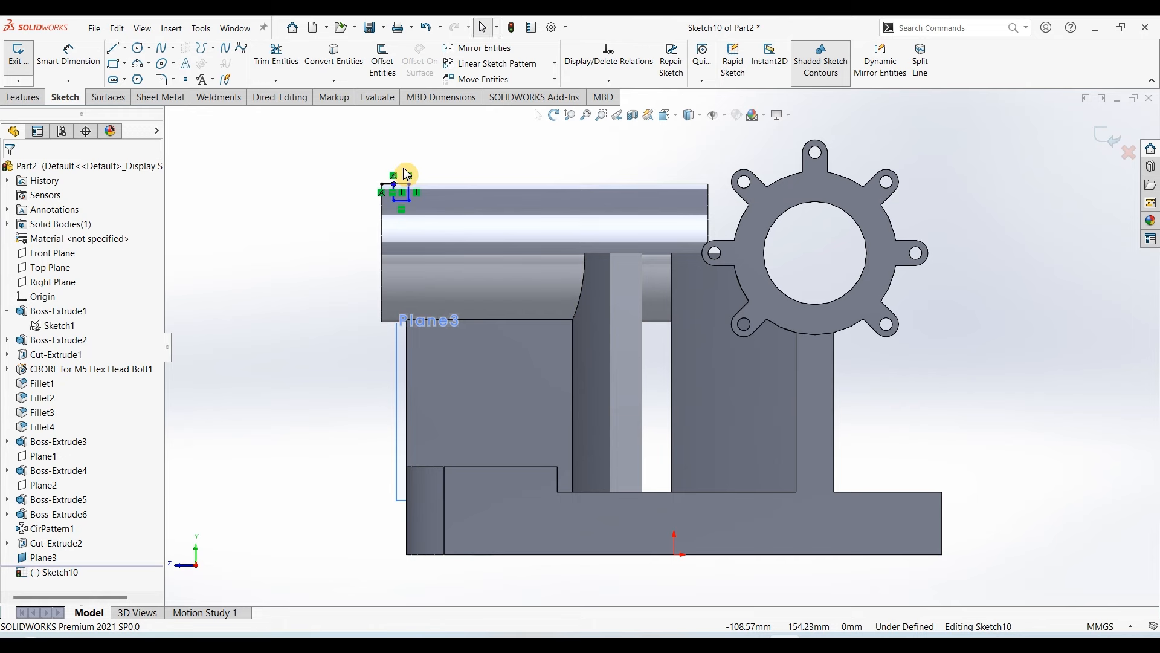
Dimension the groove rectangle's depth at 5 mm
scroll(415, 203, down, 3)
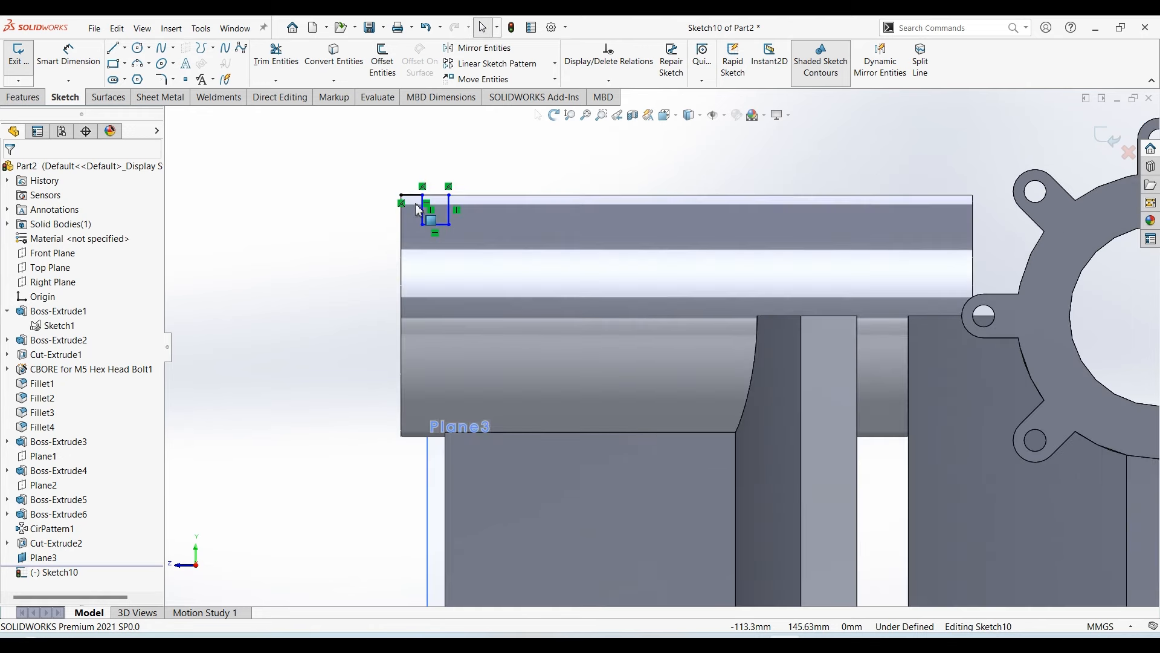
click(61, 63)
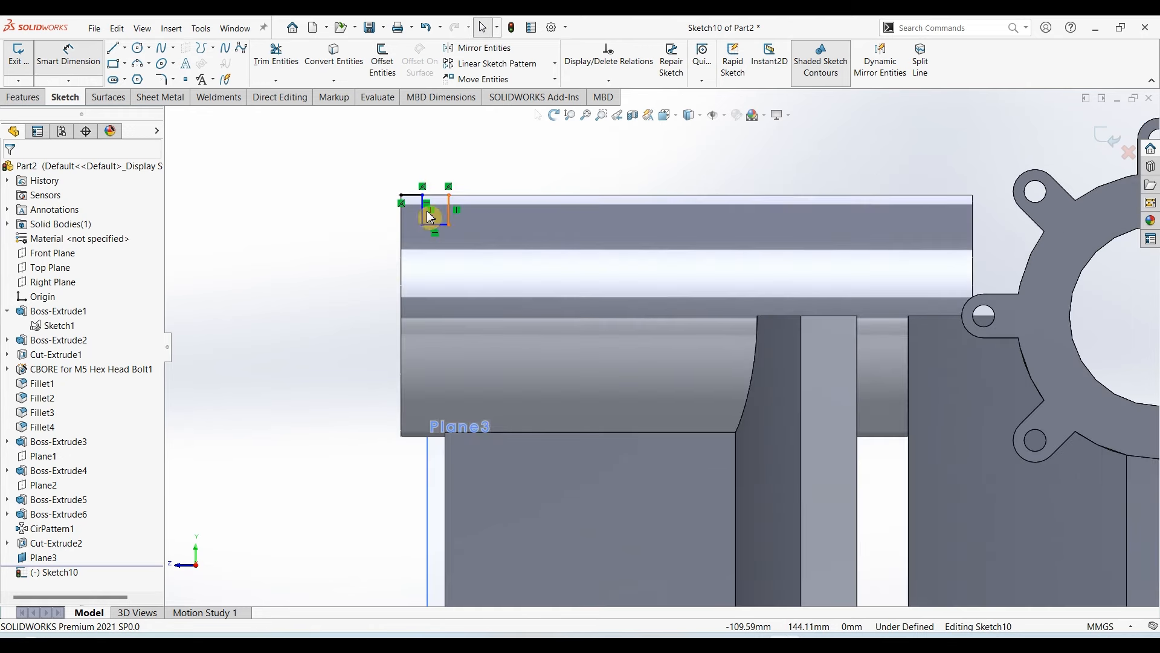
click(427, 216)
click(373, 218)
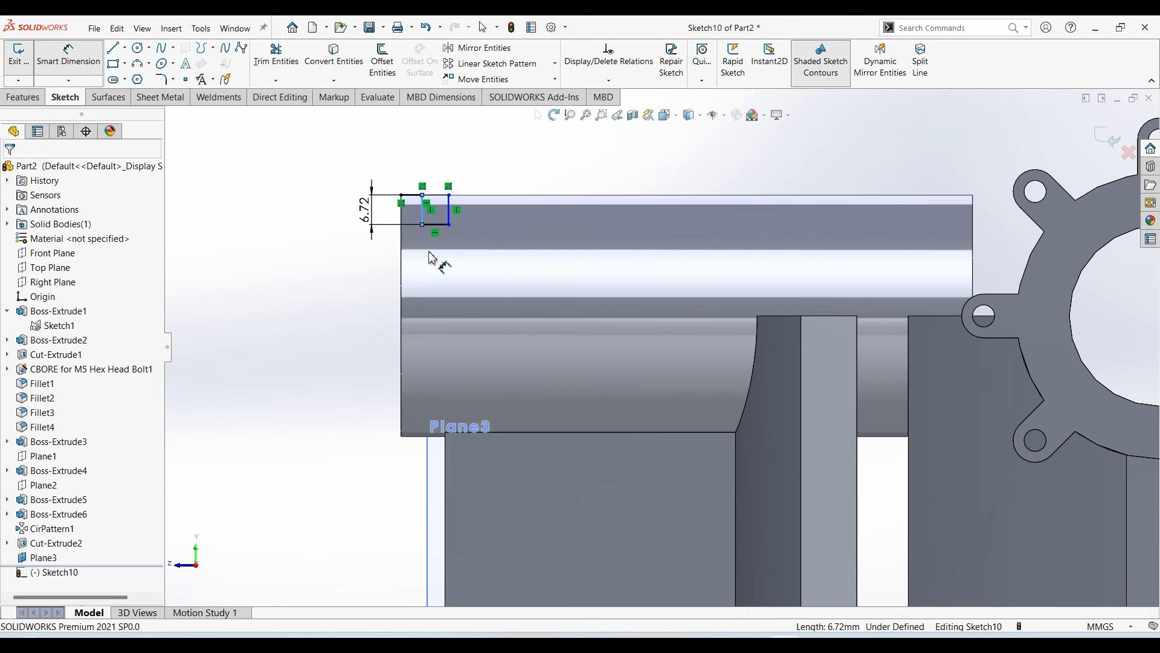
text(5)
key(Return)
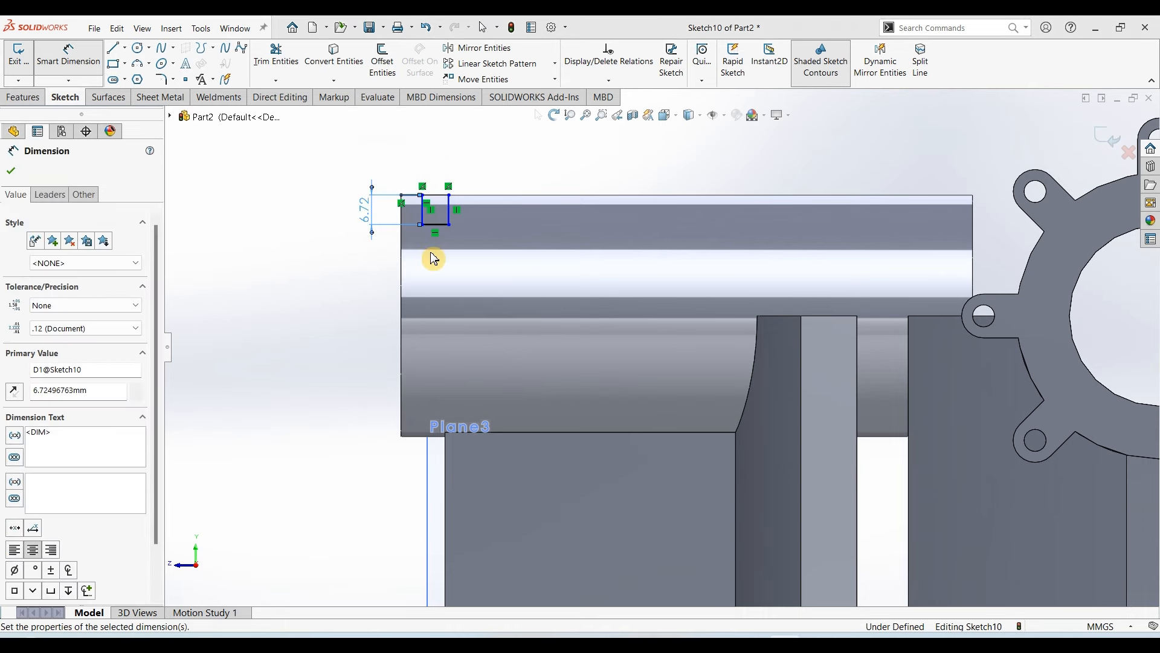
Dimension the groove rectangle's width at 5 mm and its distance from the plain cylinder's end face at 5 mm
click(439, 223)
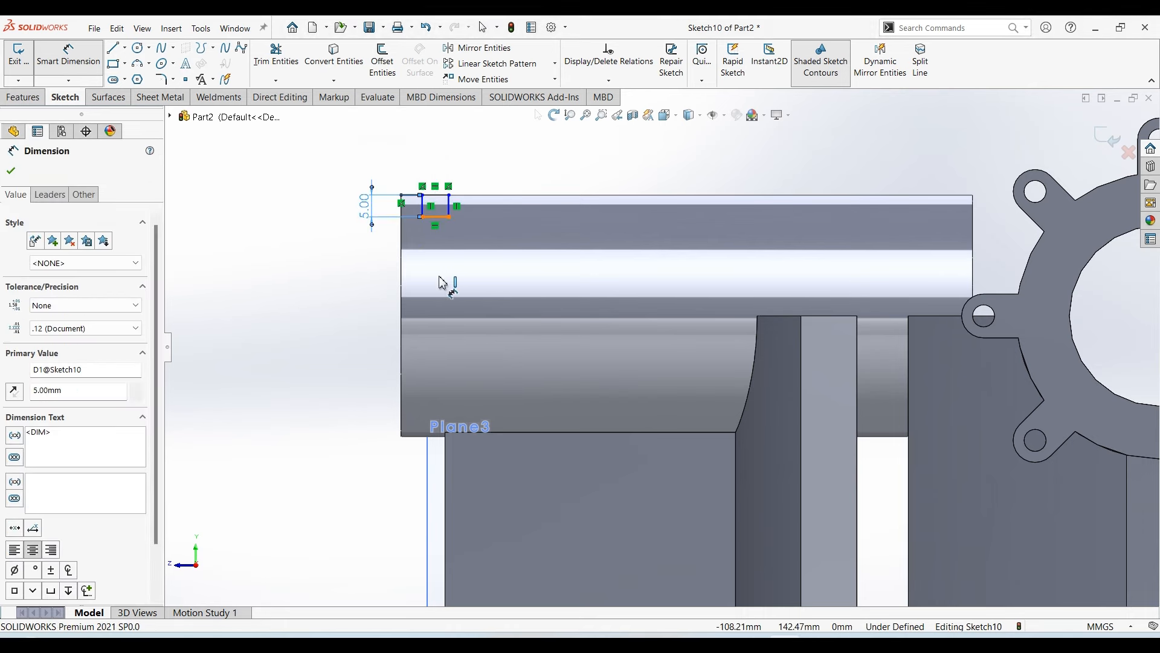
click(445, 277)
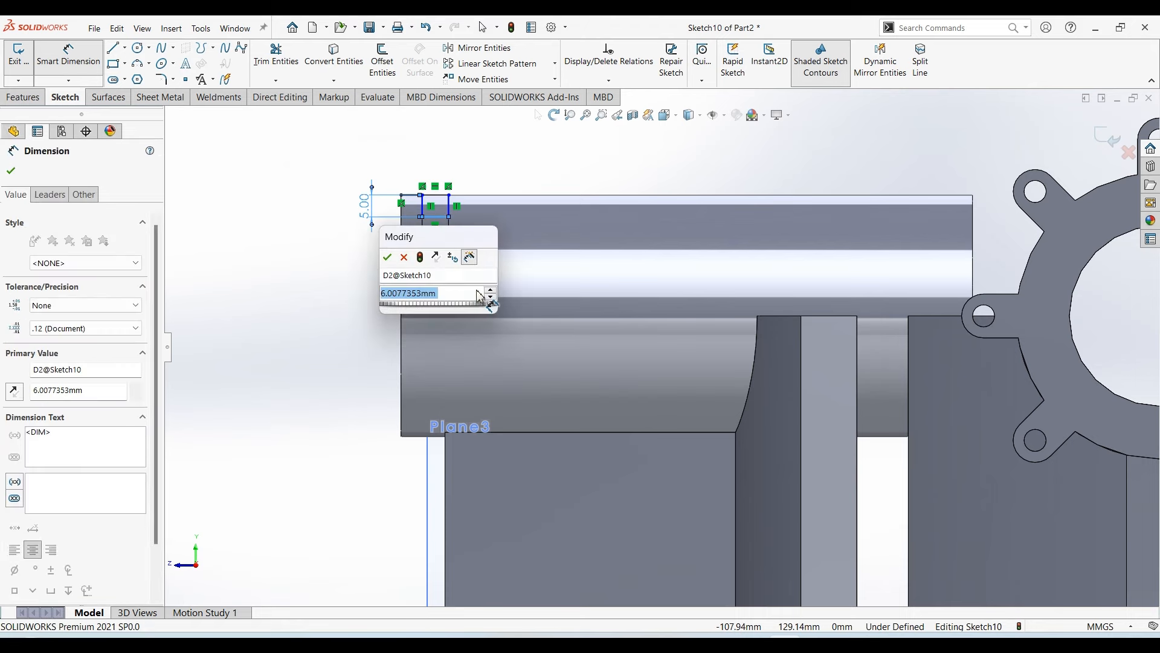
key(Return)
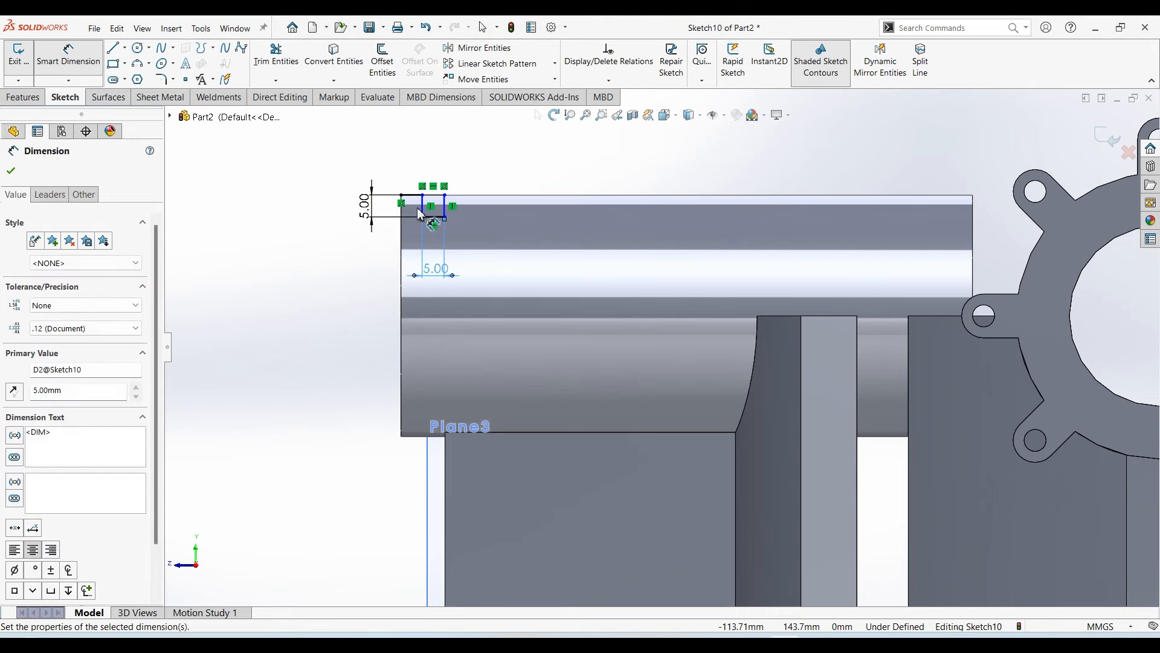
click(422, 209)
click(403, 256)
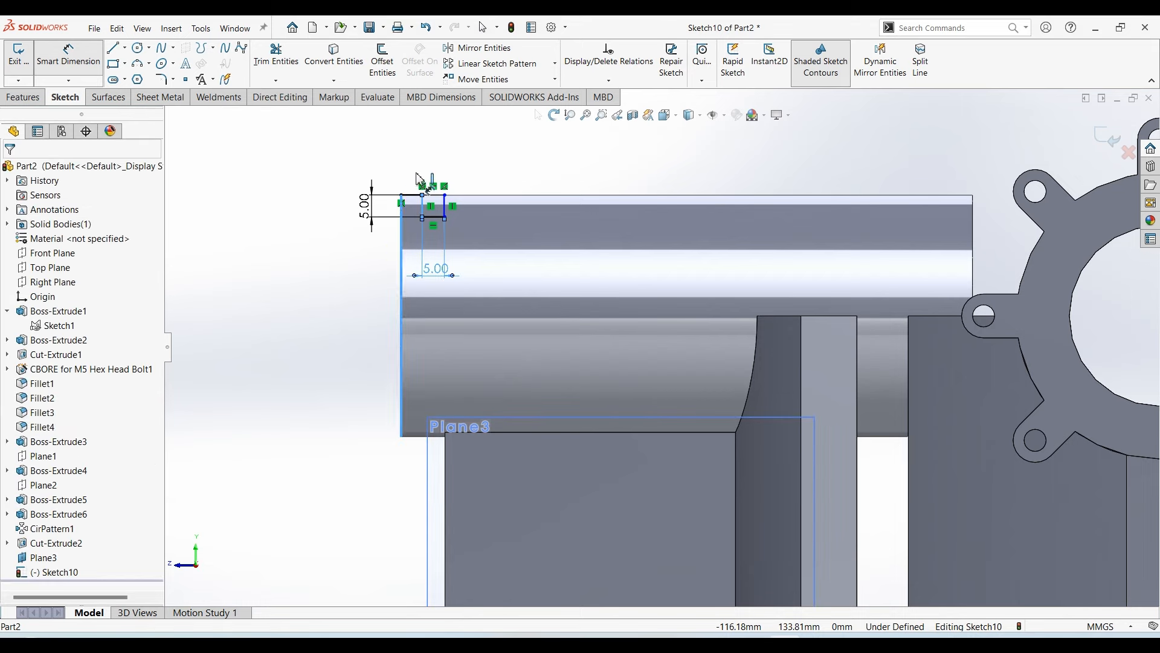
click(416, 170)
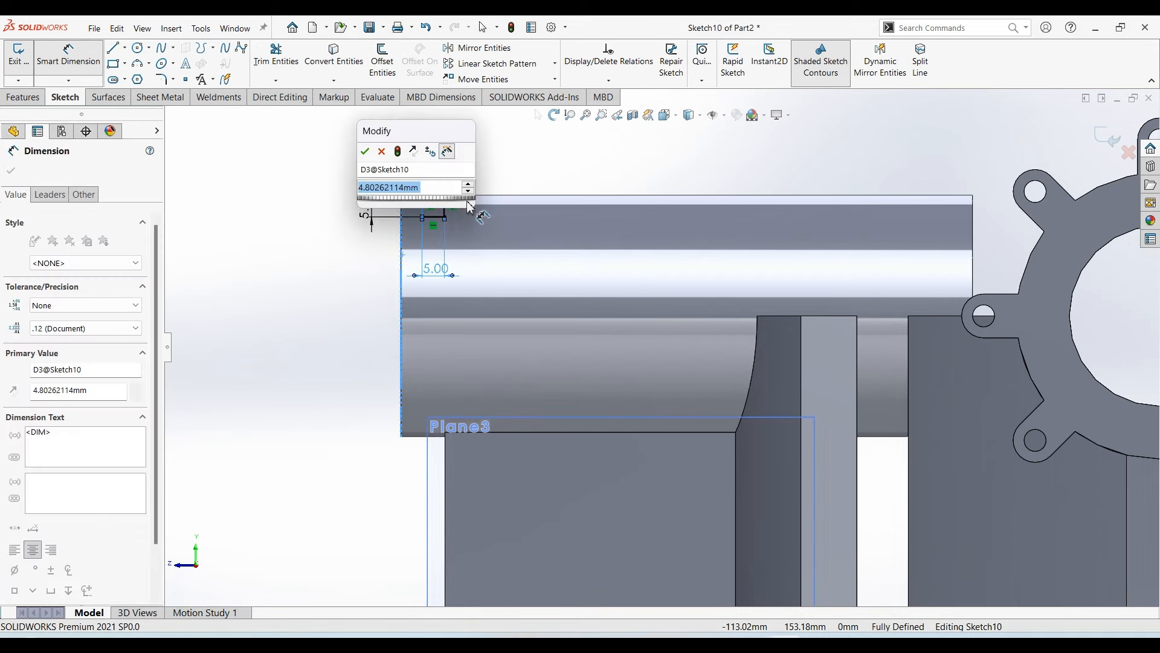
text(5)
key(Return)
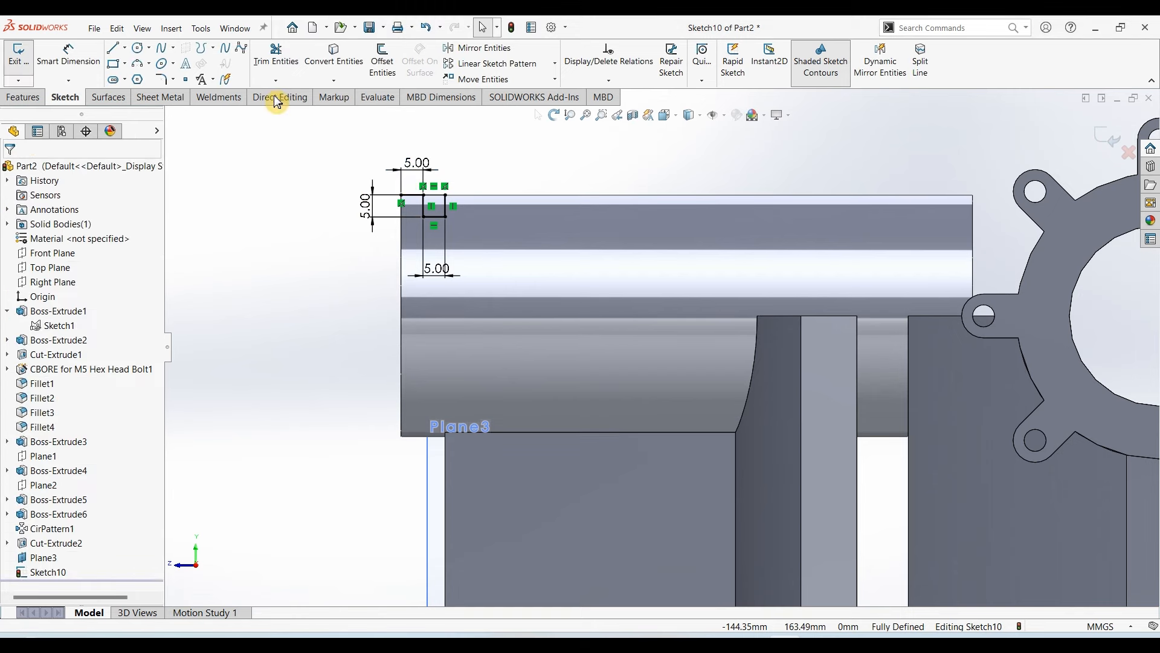
Trim away the short line between the cylinder end and the groove rectangle, and draw a horizontal centerline along the cylinder's axis
click(275, 55)
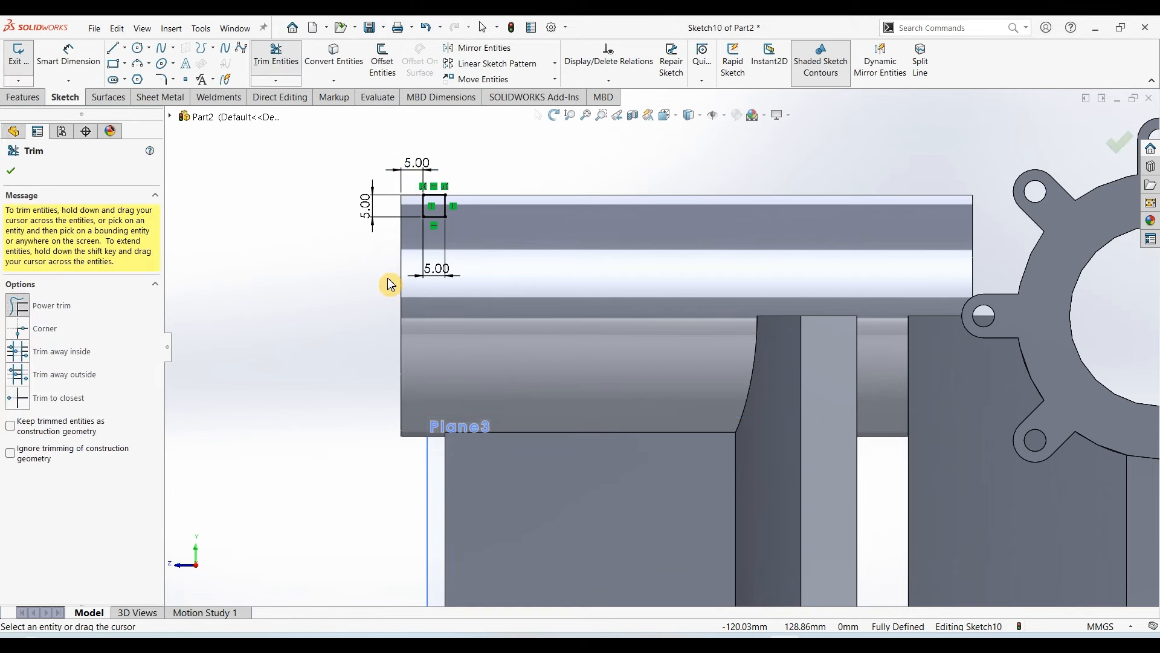
click(12, 172)
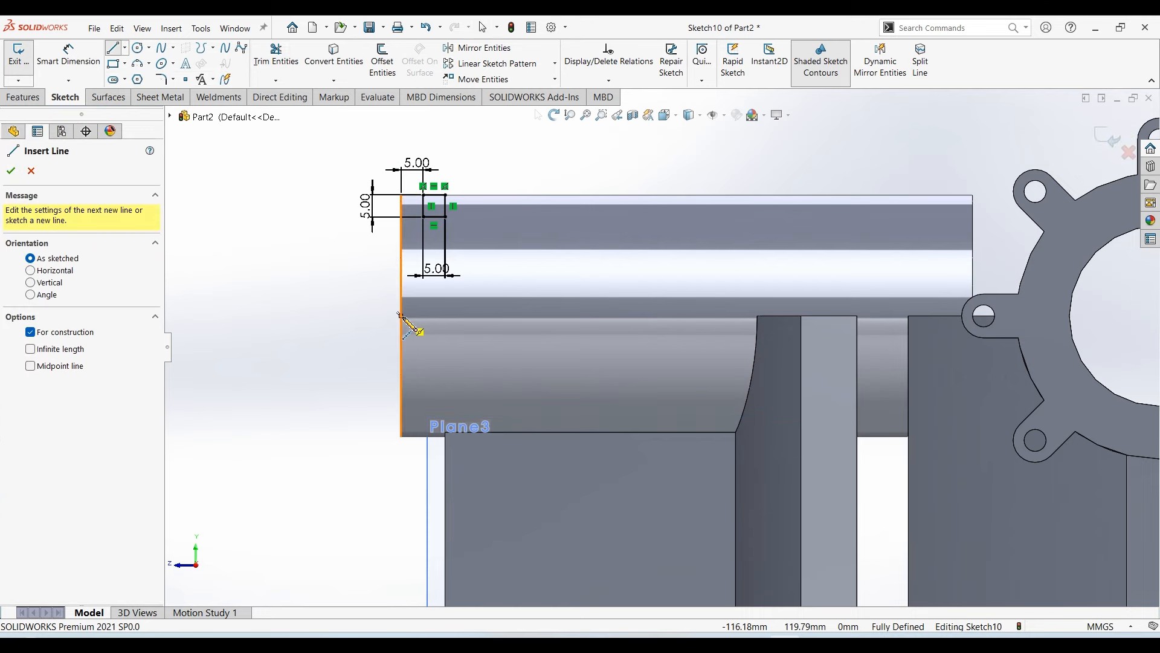
click(401, 315)
click(704, 315)
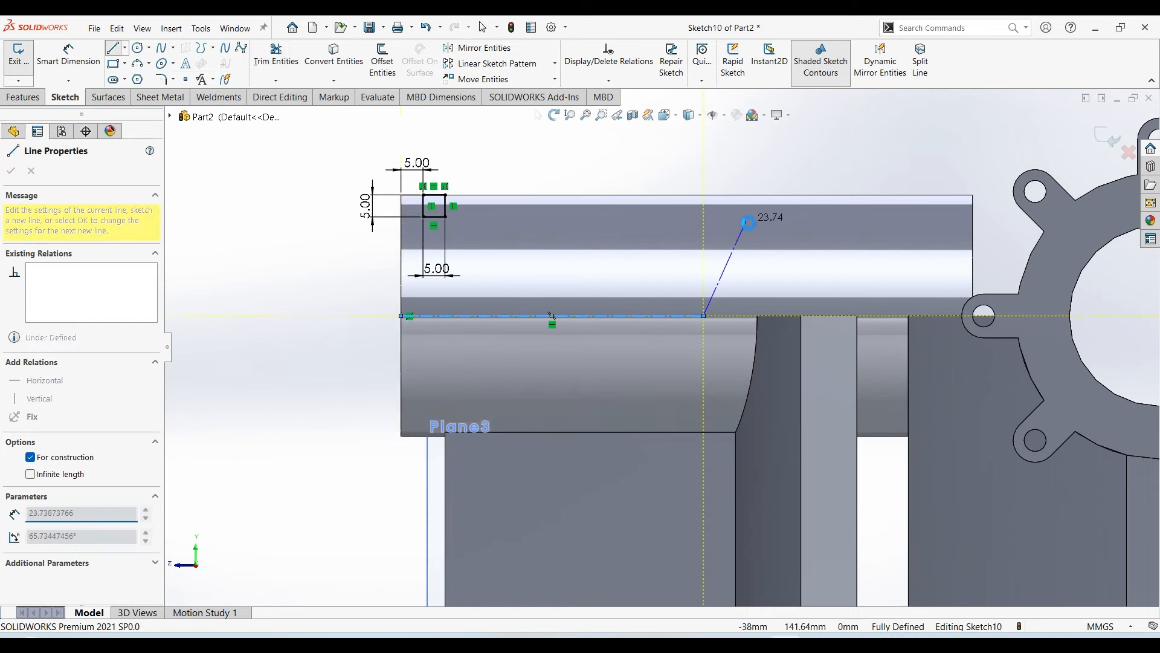
key(Escape)
key(Escape)
Cut the groove by revolving the rectangle around the centerline, and hide the mid plane
click(21, 96)
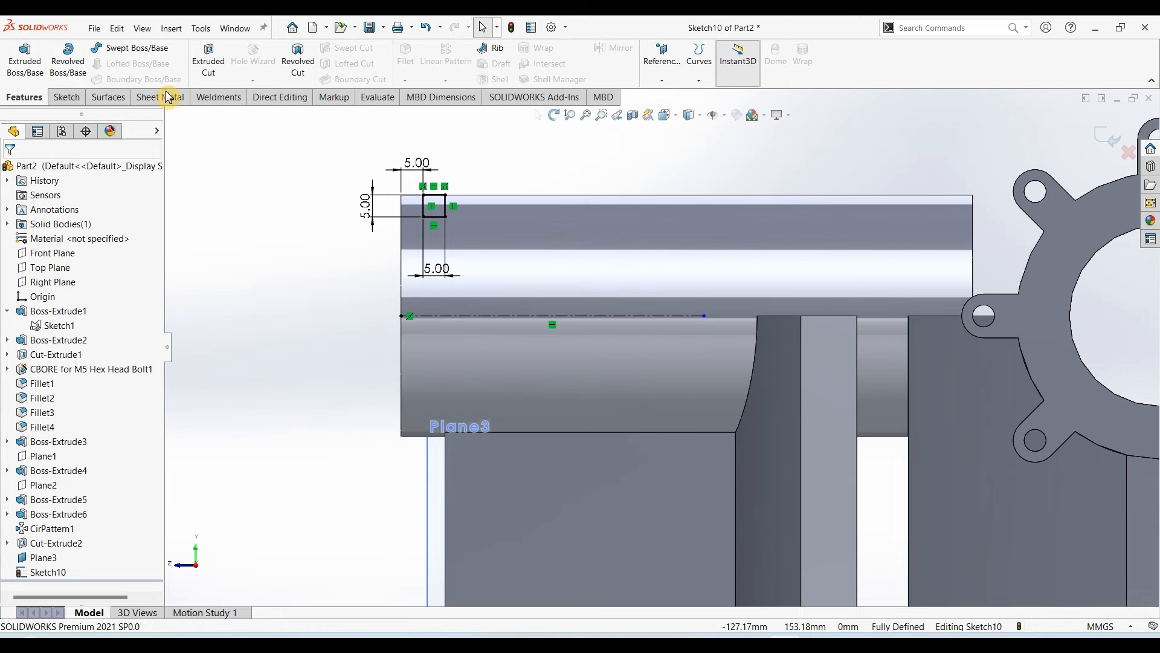
click(298, 60)
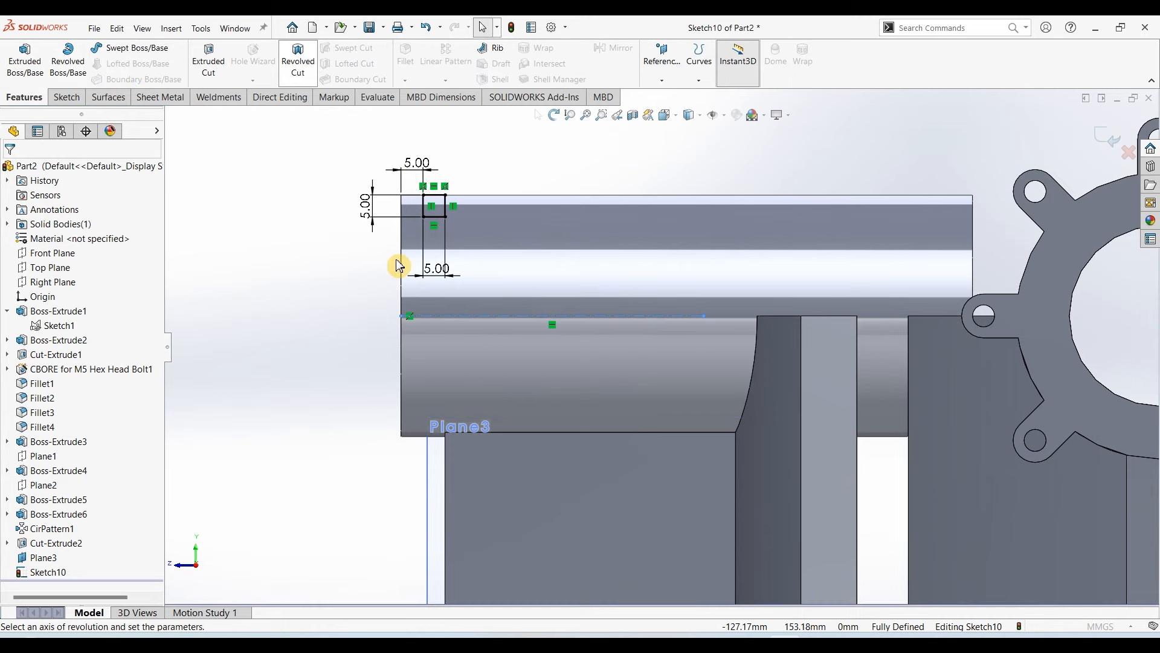
click(20, 171)
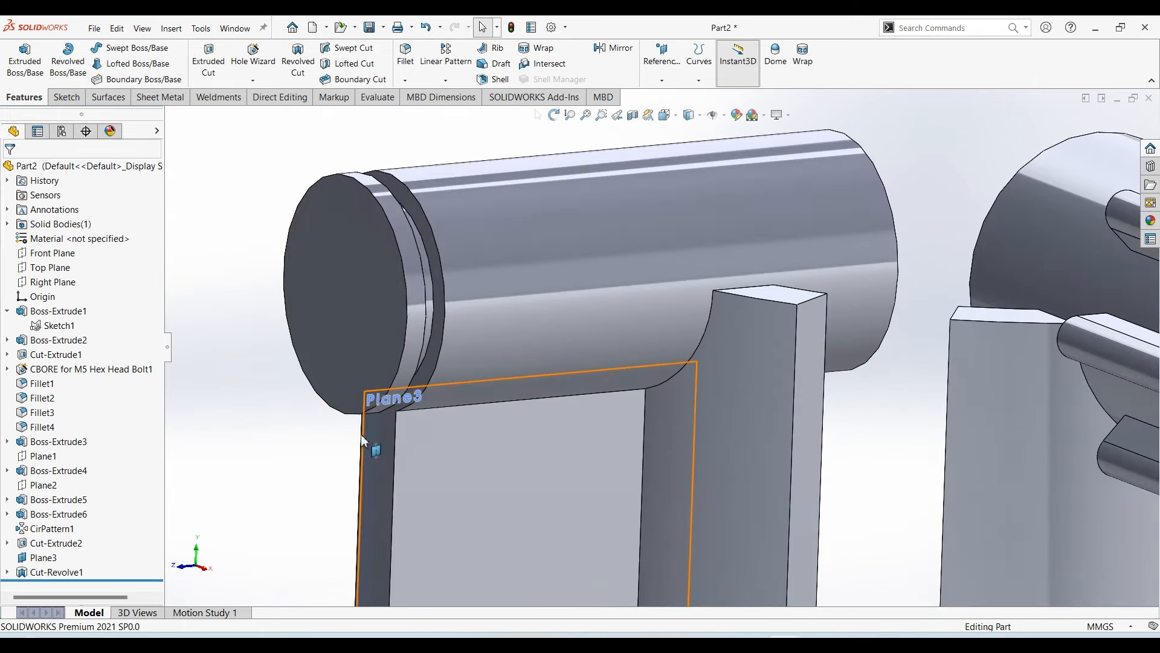
click(365, 434)
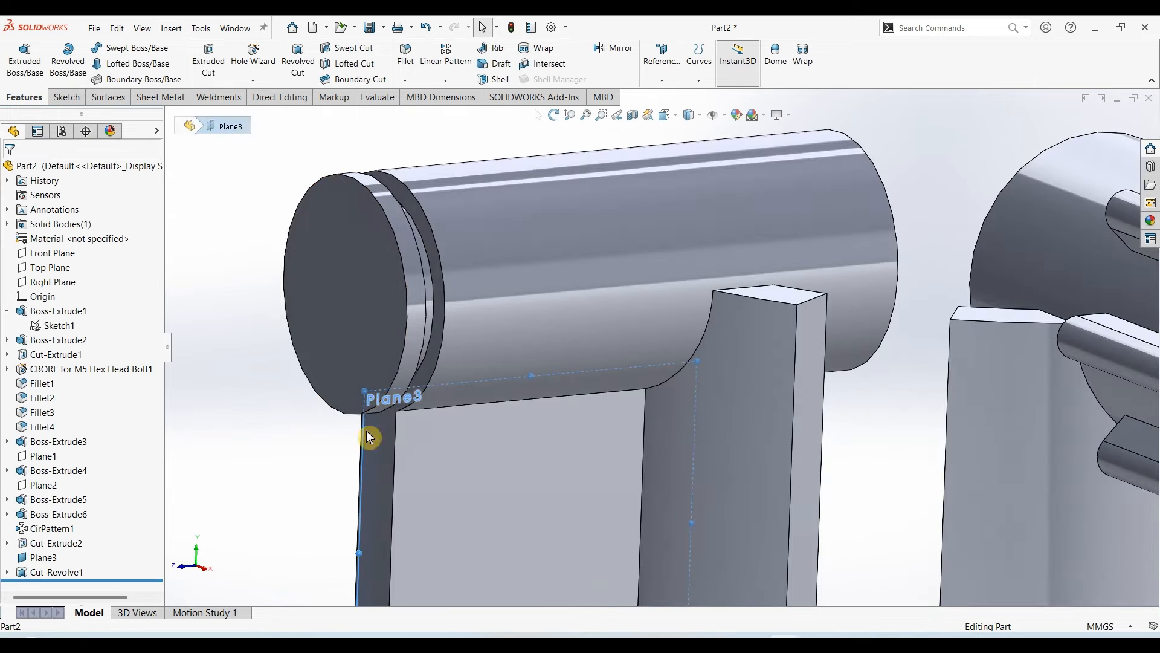
click(432, 399)
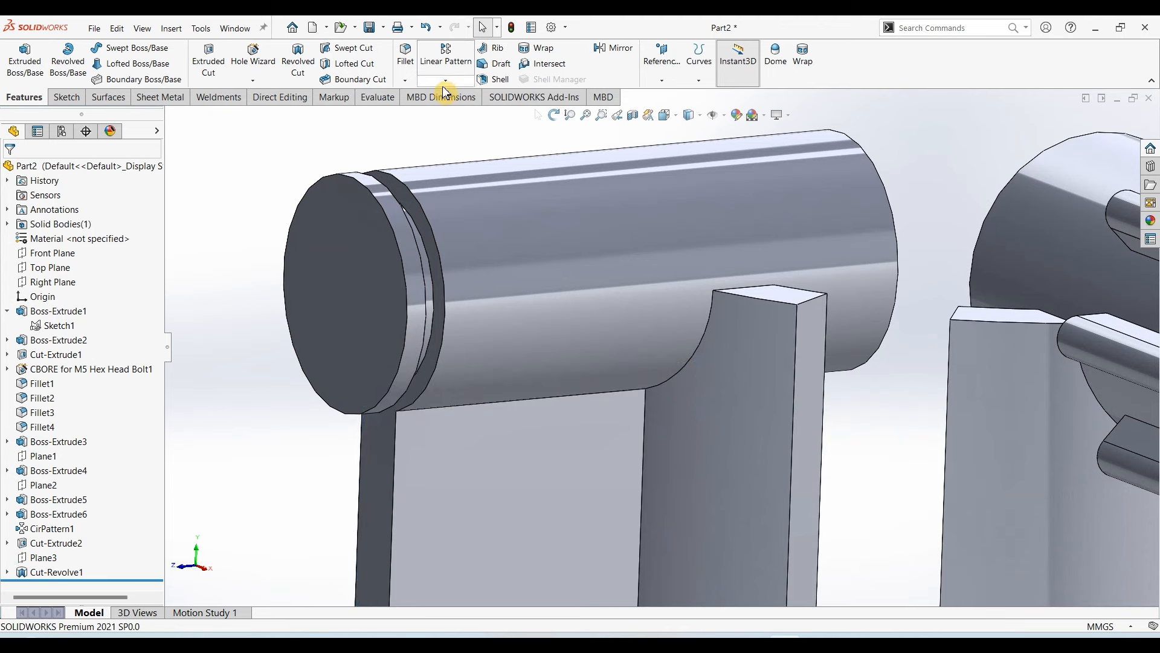
Create a linear pattern of the revolved groove along the cylinder, using the wall's upper edge as direction, with 12 instances spaced 10 mm
click(445, 60)
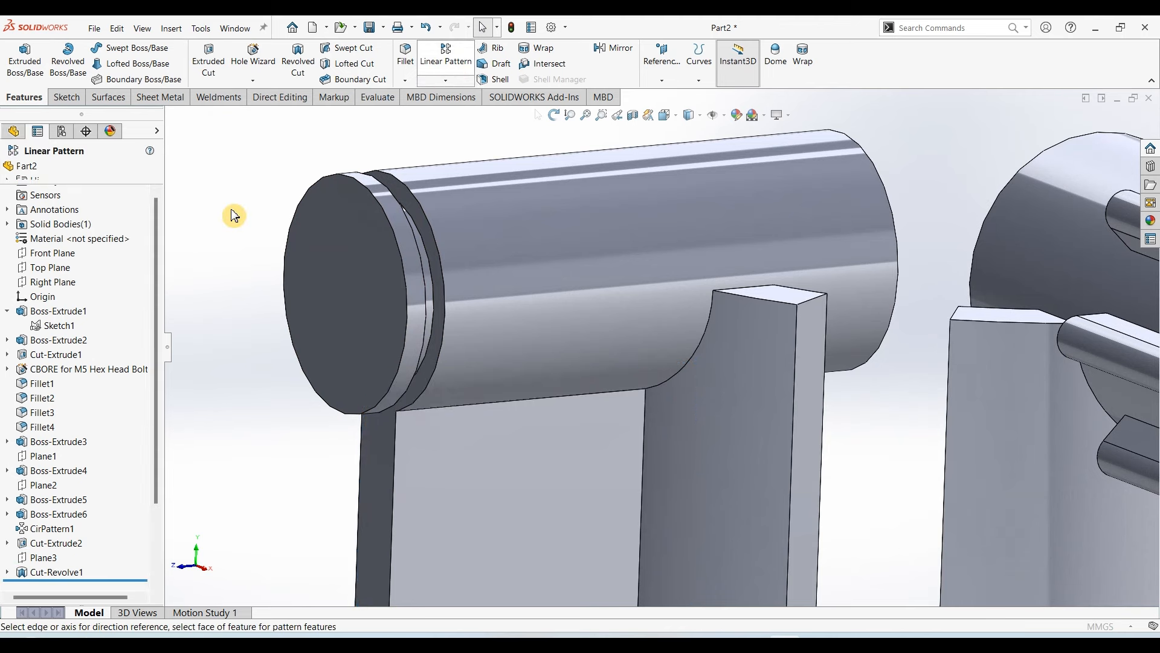
click(523, 399)
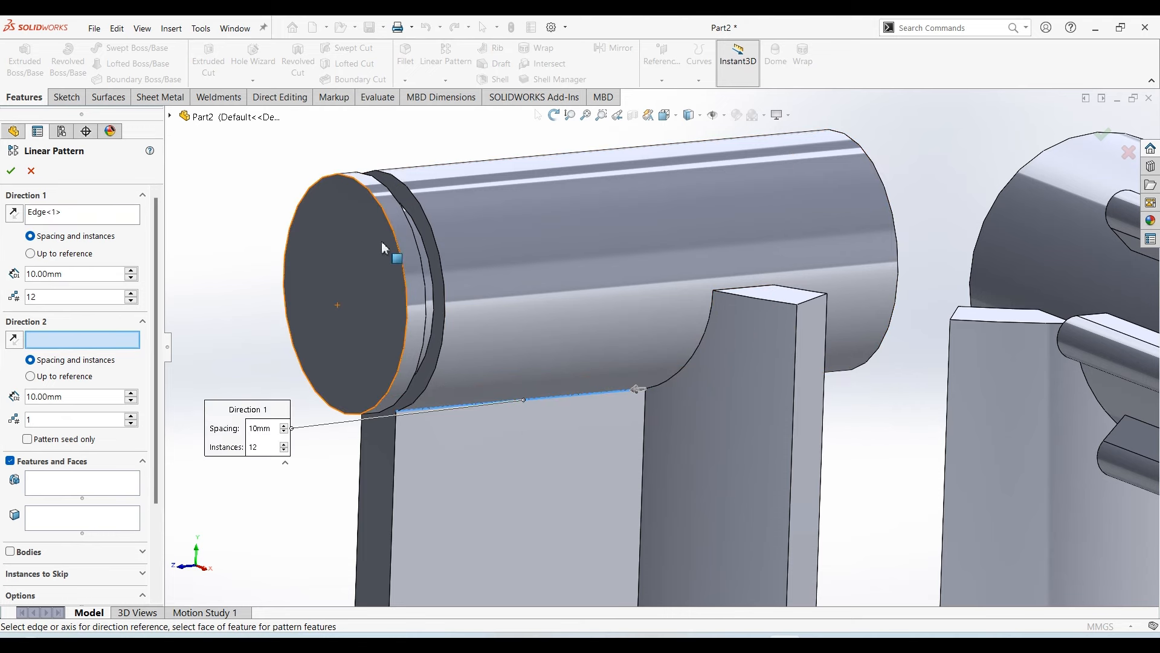
click(172, 119)
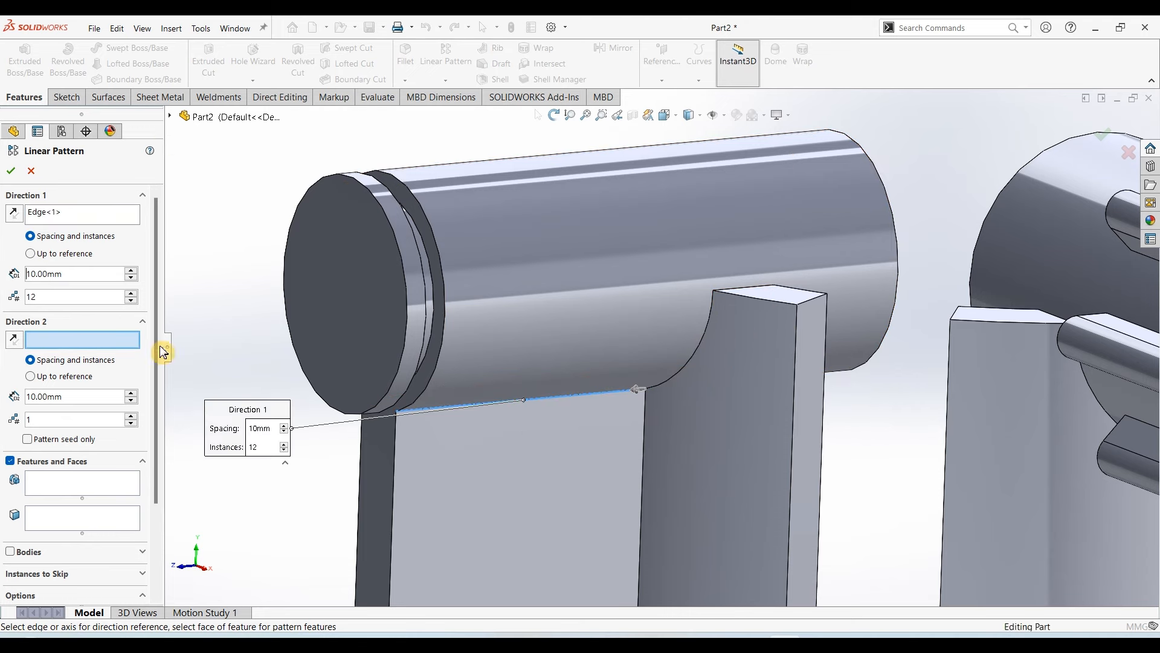
click(75, 481)
click(230, 510)
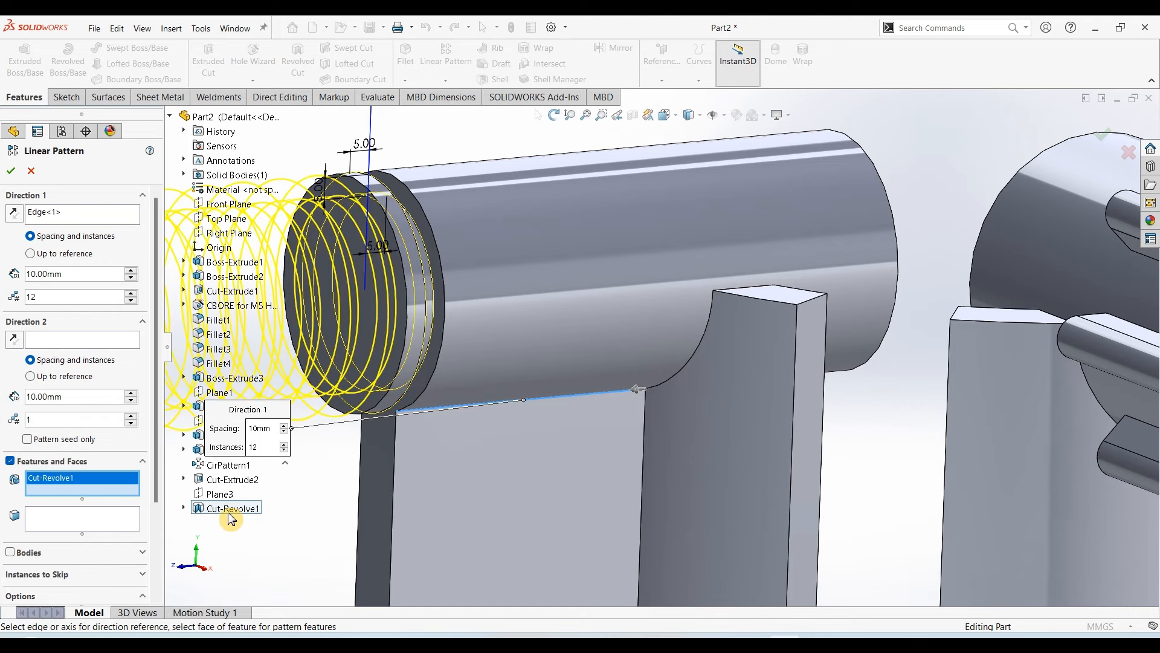
click(15, 214)
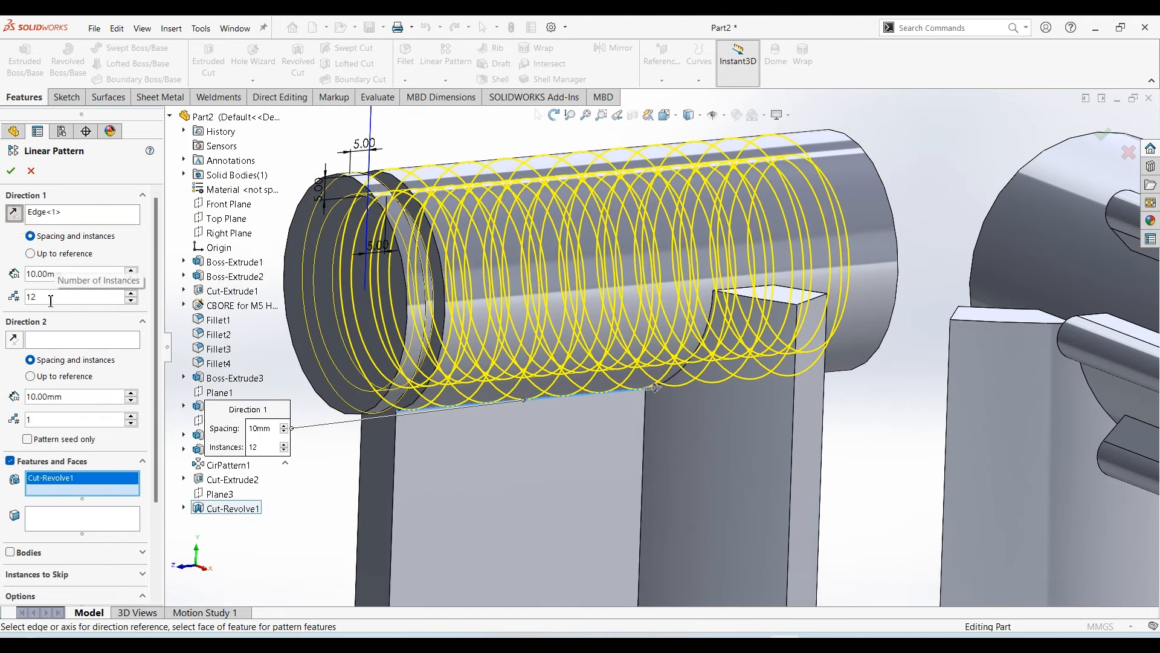
click(12, 174)
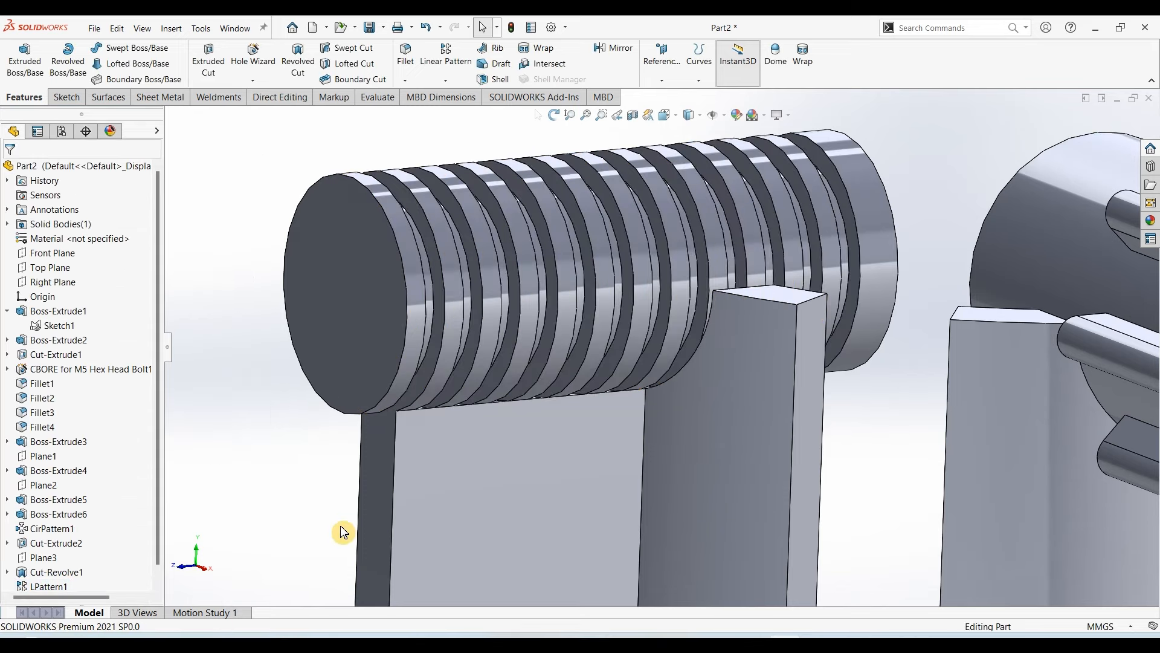
Sketch a concentric circle about 30.7 mm in diameter on the front end face of the grooved cylinder
key(ctrl+7)
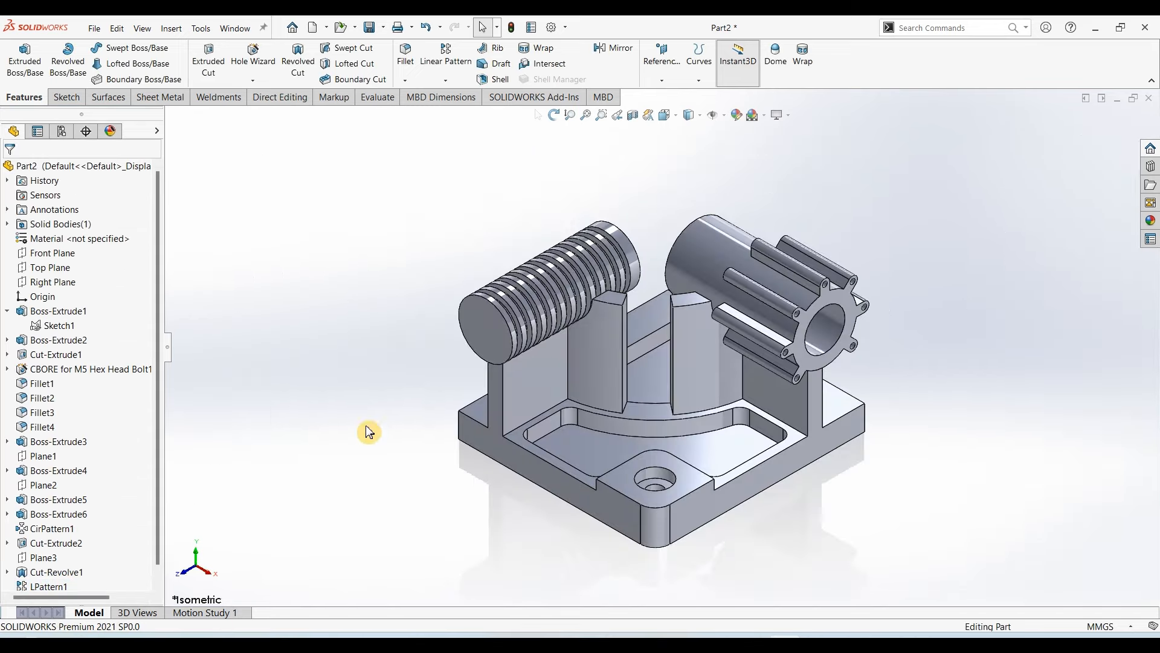
click(501, 339)
click(65, 97)
click(22, 58)
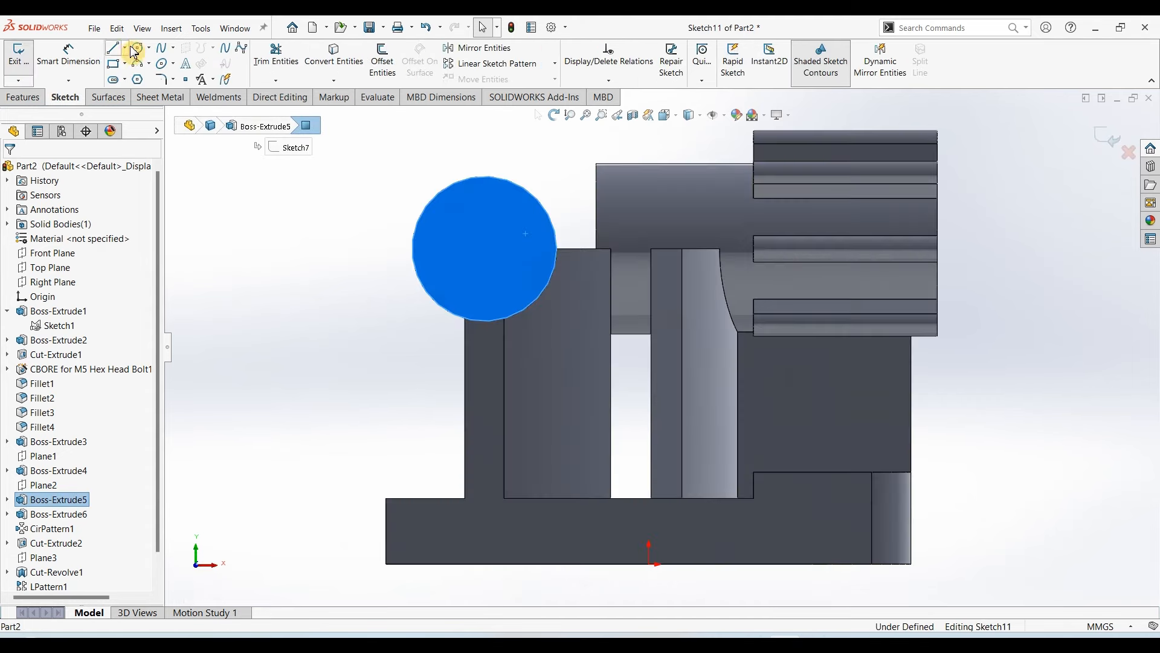
click(135, 49)
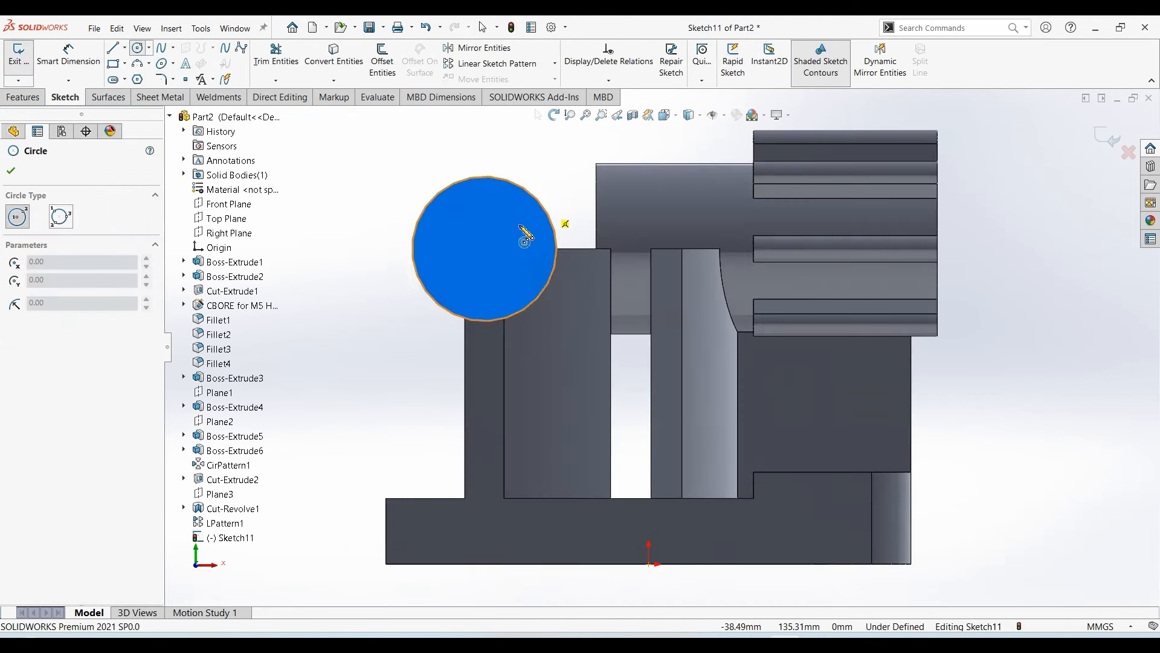
click(484, 248)
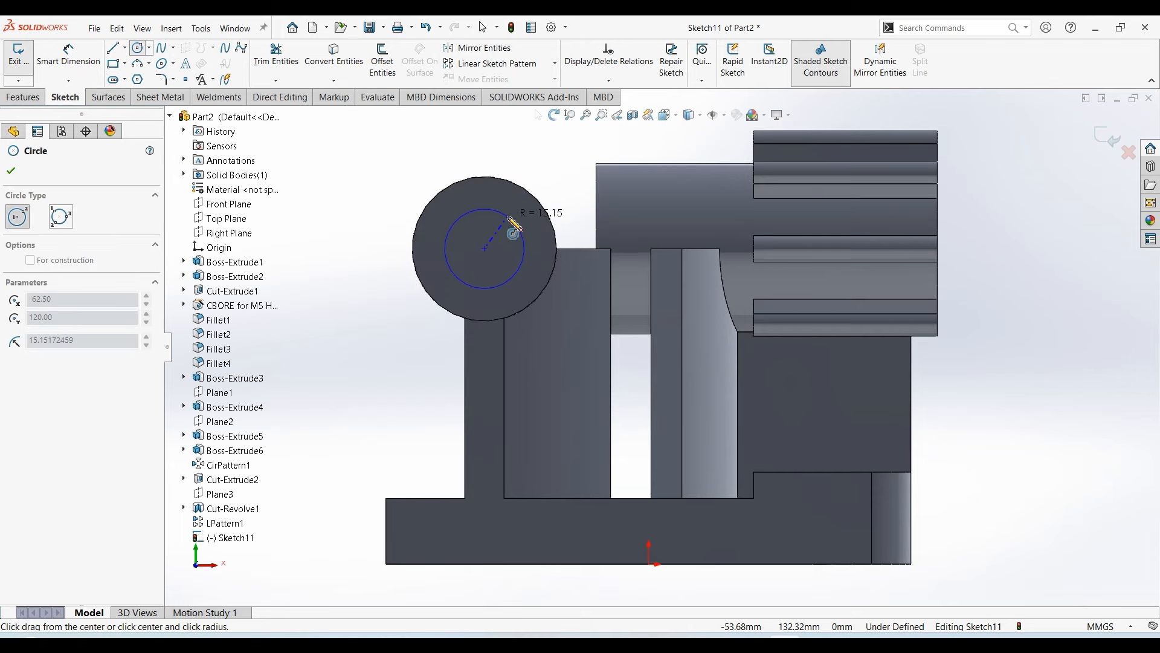
click(512, 220)
Dimension the circle's diameter at 41 mm
click(86, 55)
click(491, 209)
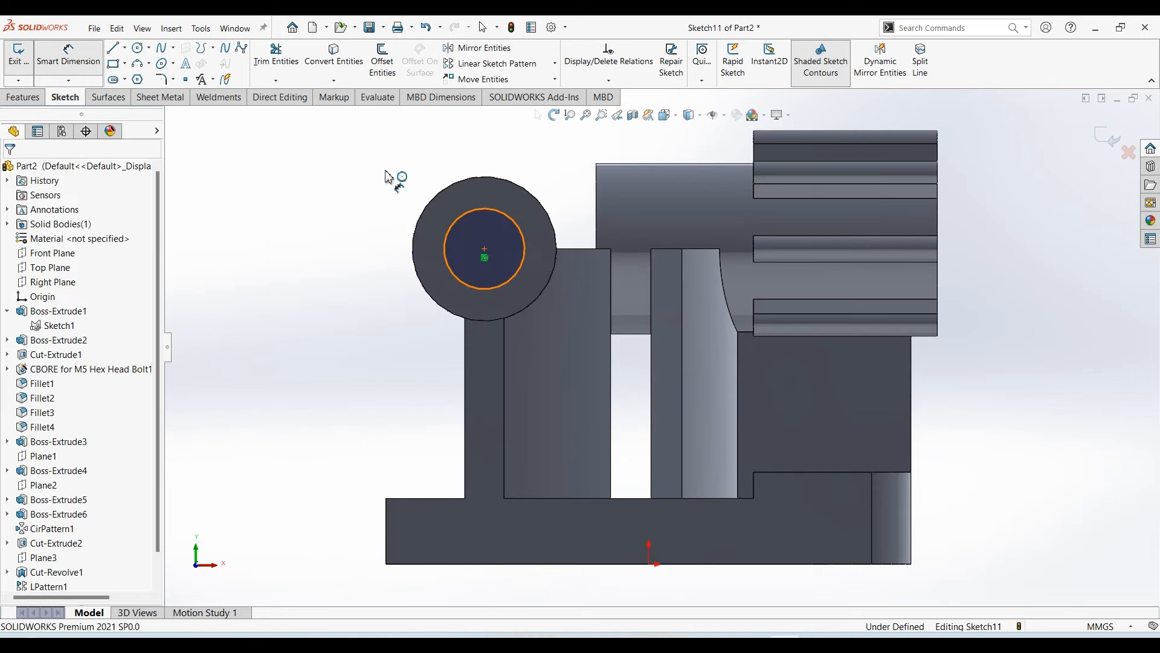
click(386, 175)
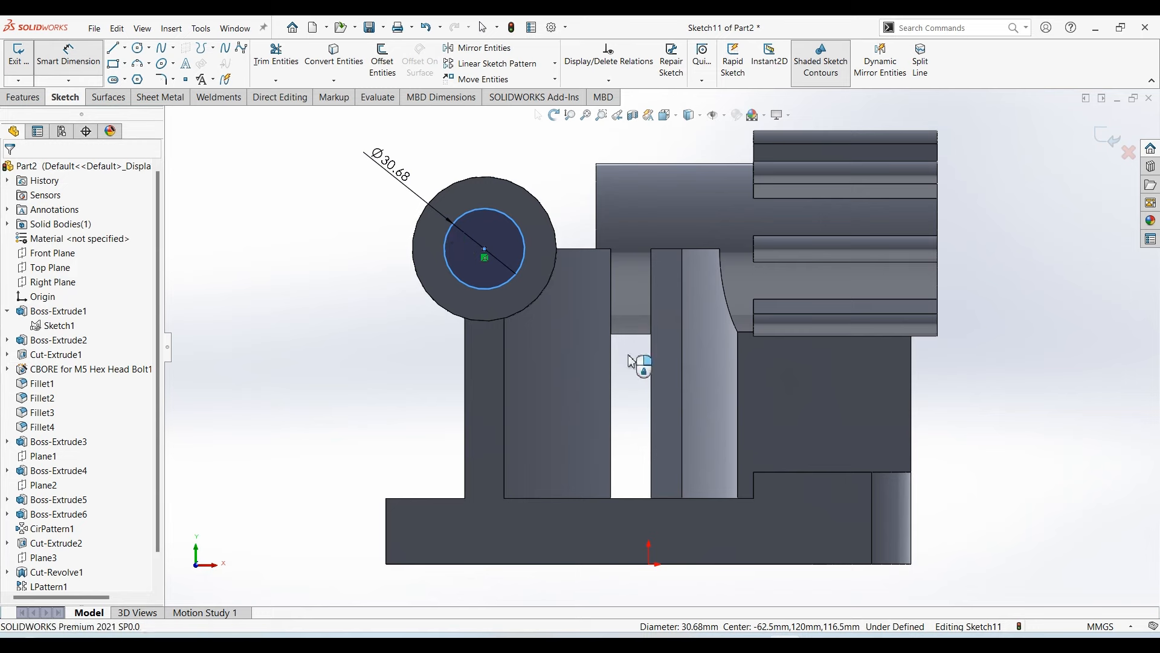
text(41)
click(333, 151)
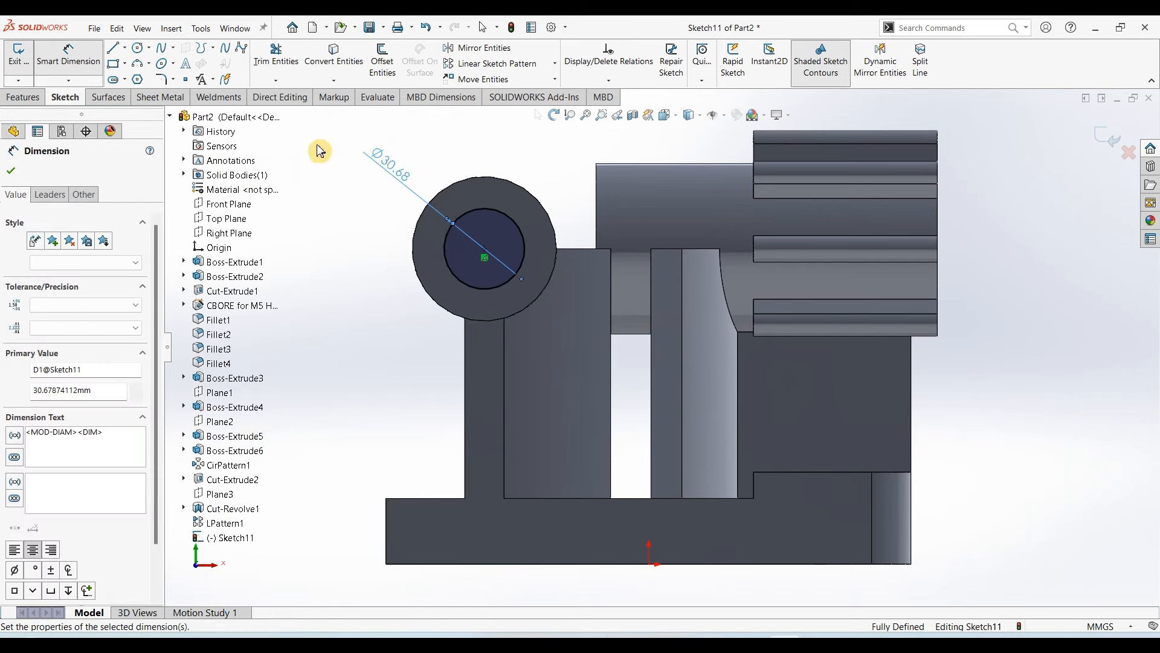
Cut the 41 mm circle Through All along the grooved cylinder
click(25, 97)
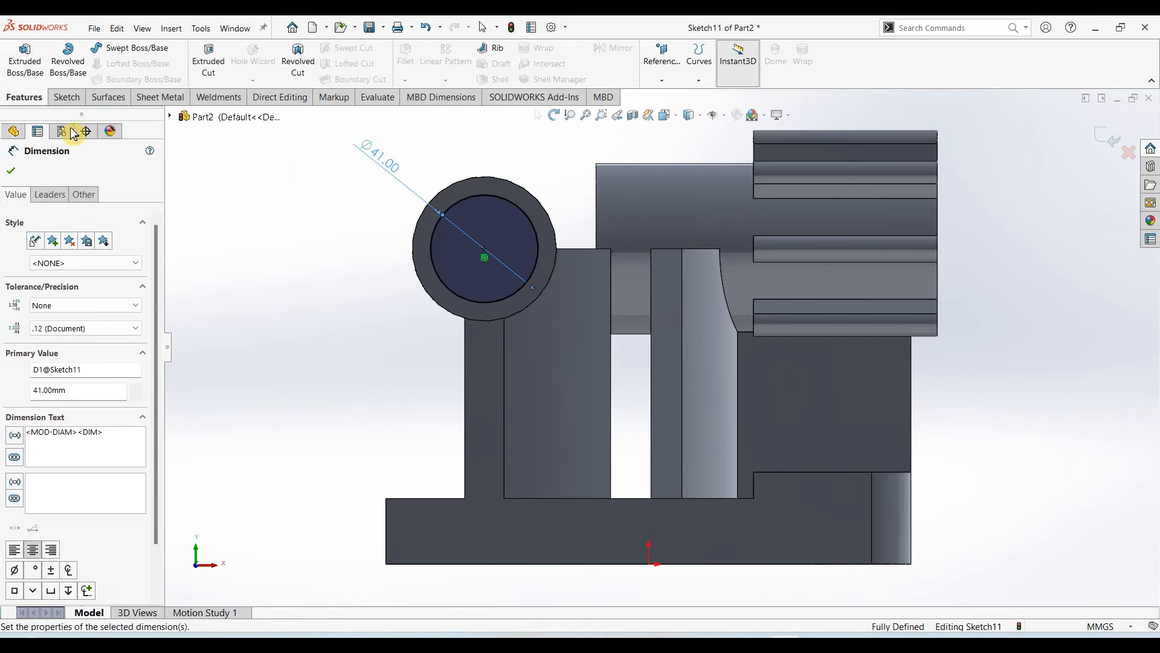
click(210, 77)
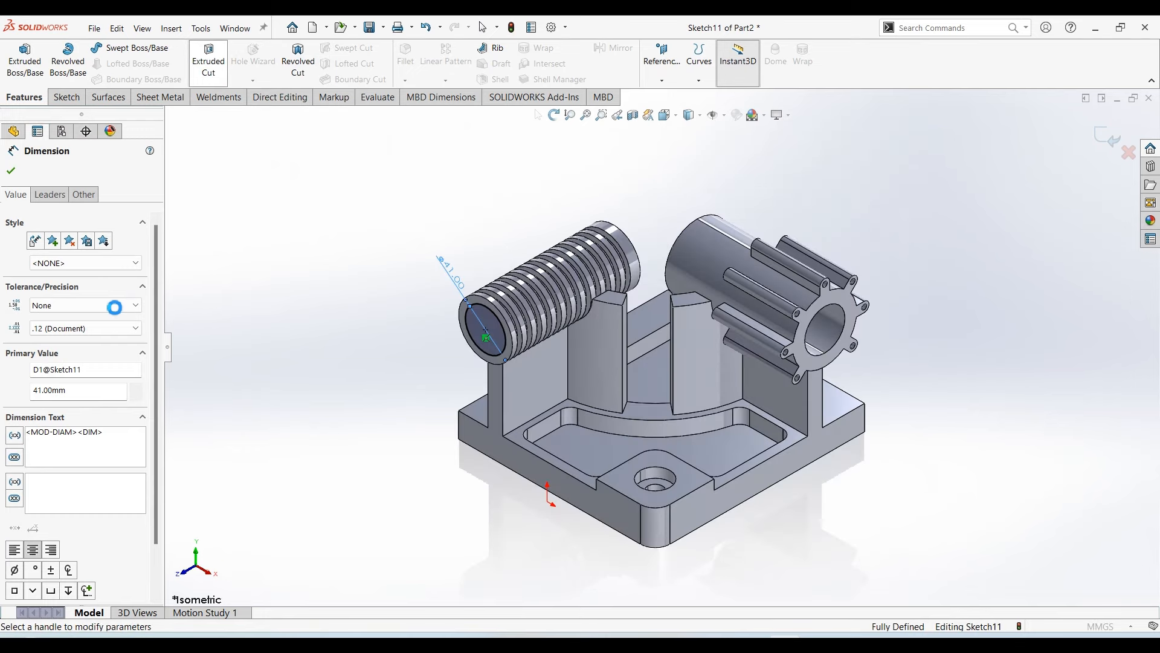
click(78, 253)
click(70, 280)
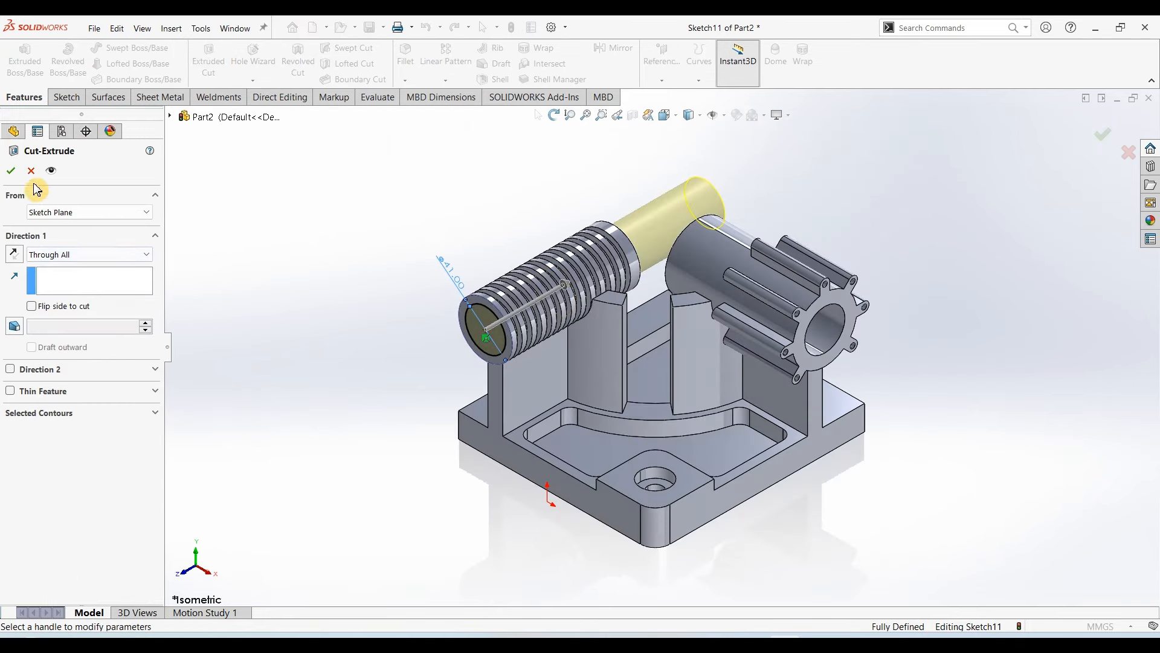
click(13, 172)
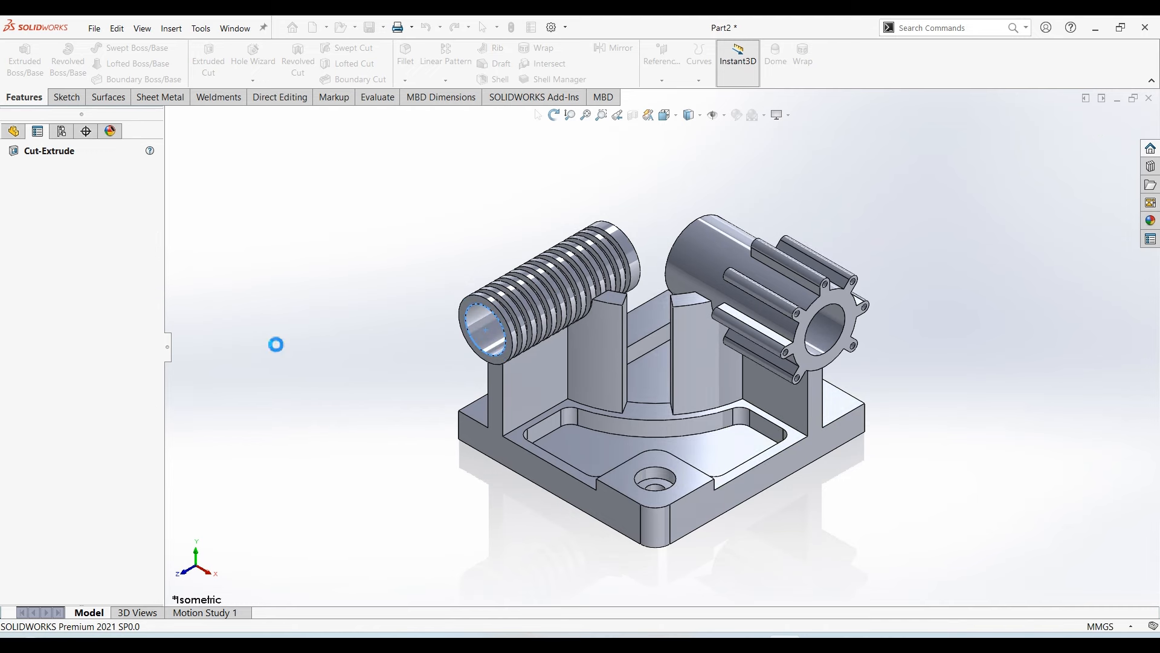
click(960, 375)
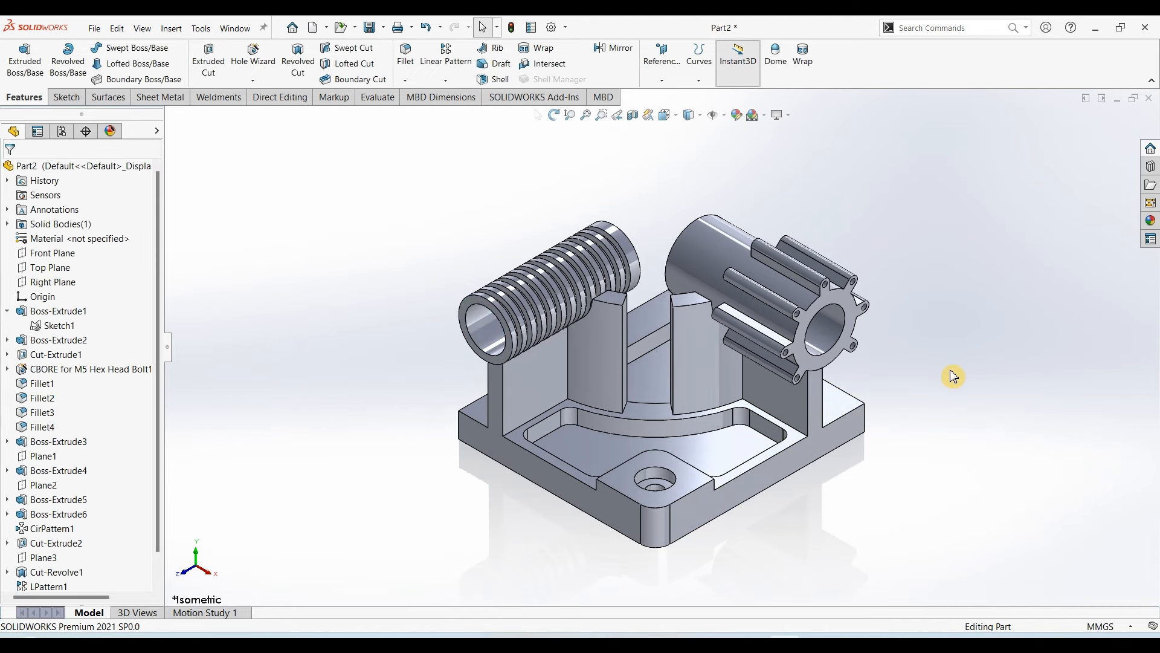
Apply the polished steel appearance to the whole part and switch the scene to a plain white background
click(1151, 222)
click(1050, 178)
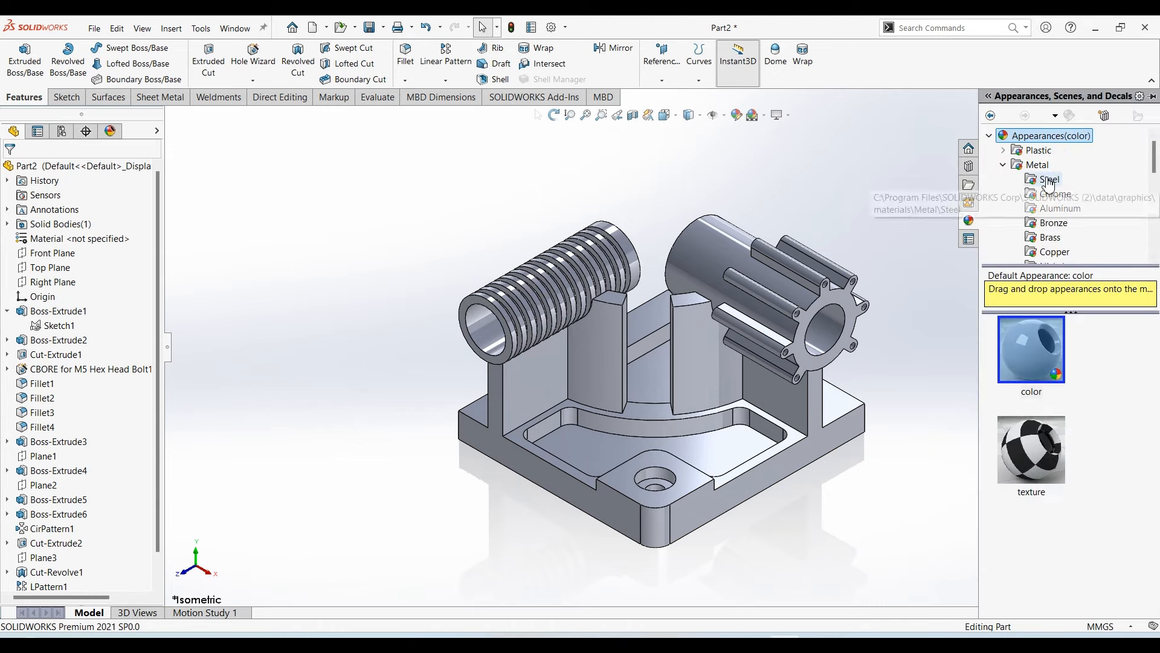
click(765, 115)
click(788, 147)
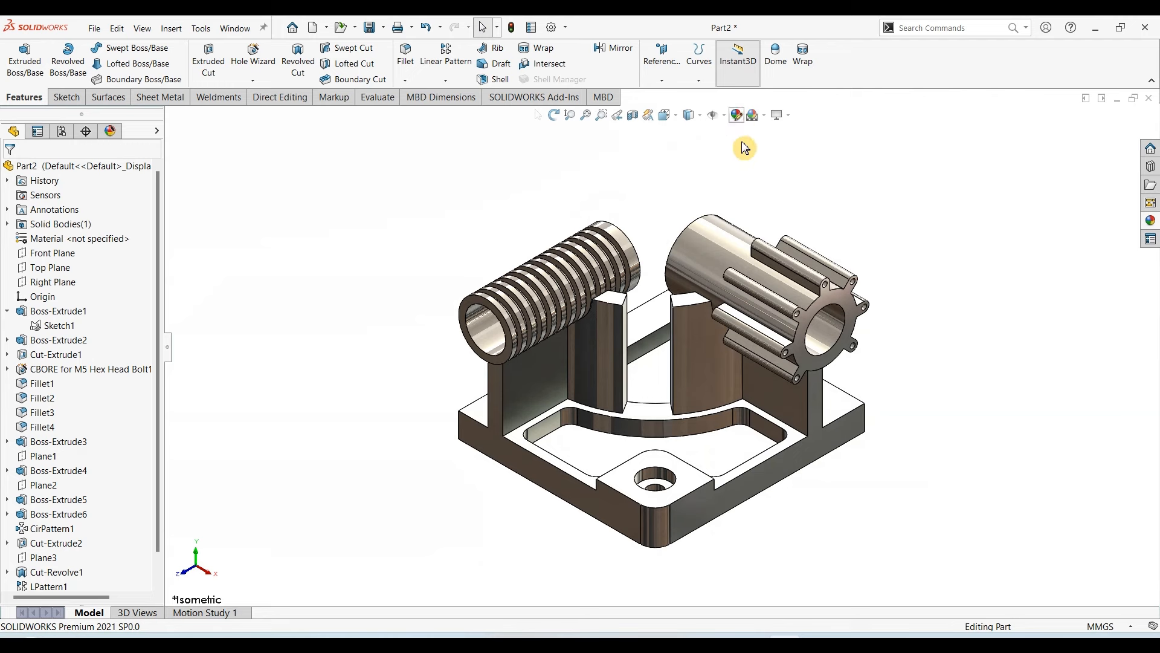
Change the color of the part's polished steel appearance to a light yellow-green
click(736, 115)
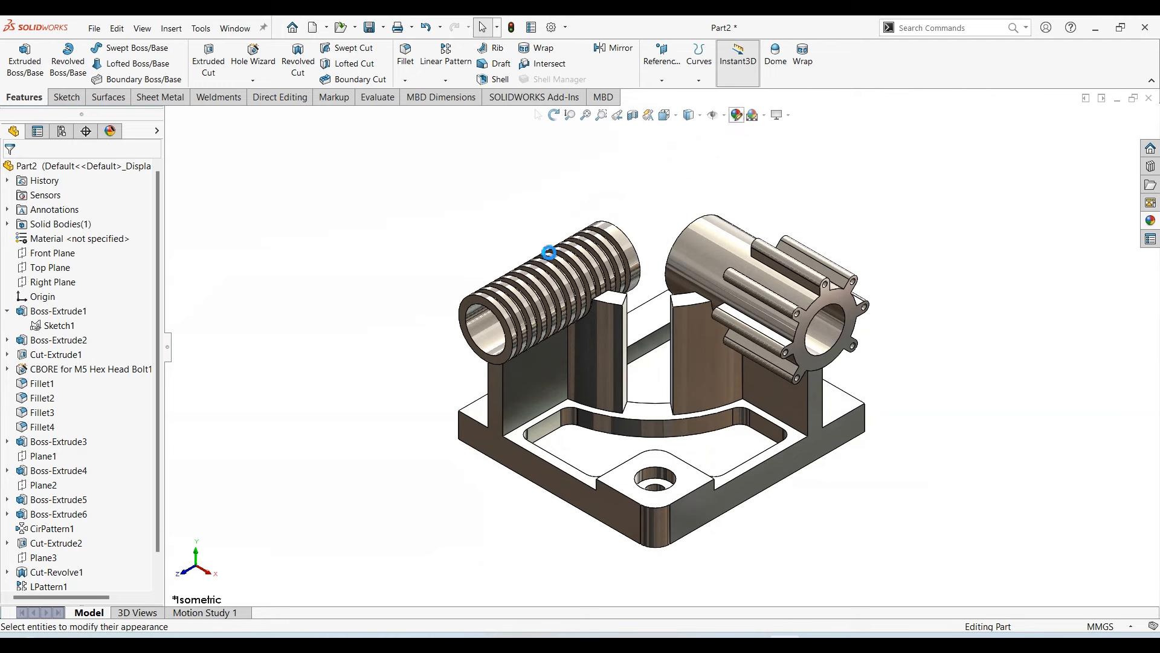
click(550, 257)
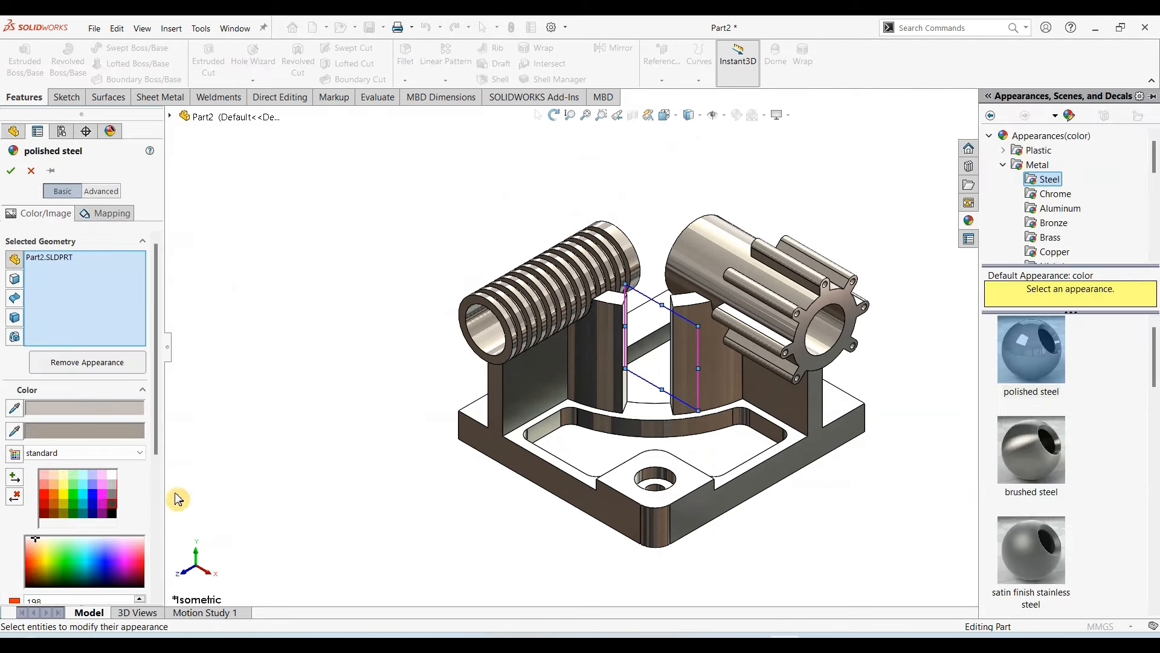
click(48, 556)
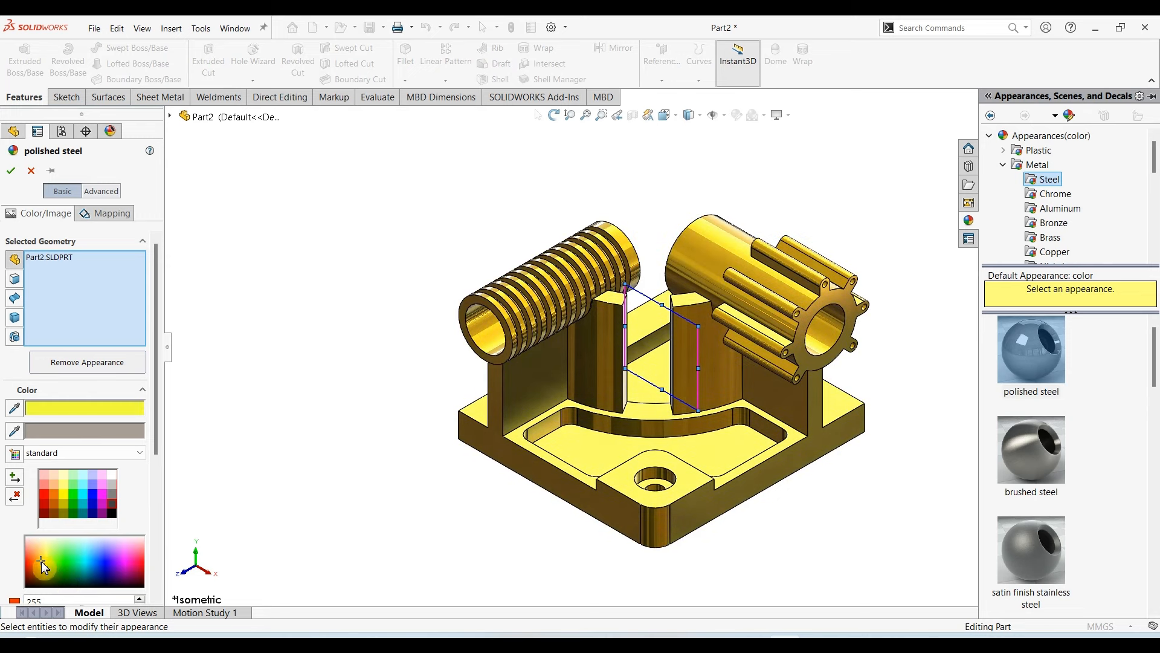
click(53, 553)
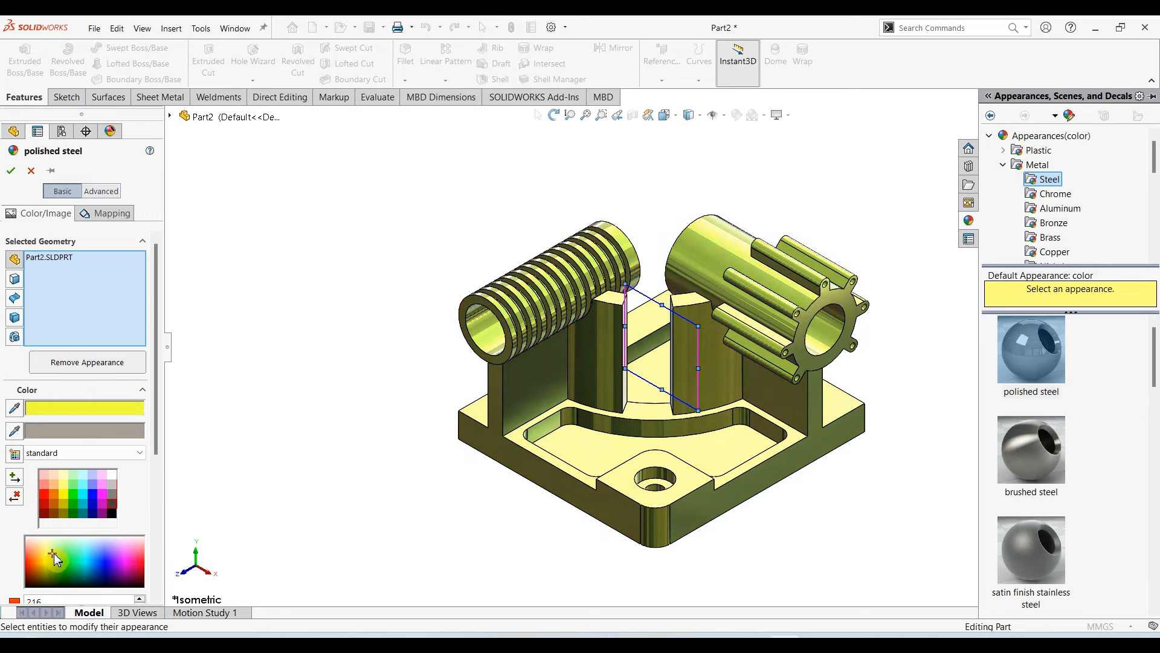
click(12, 171)
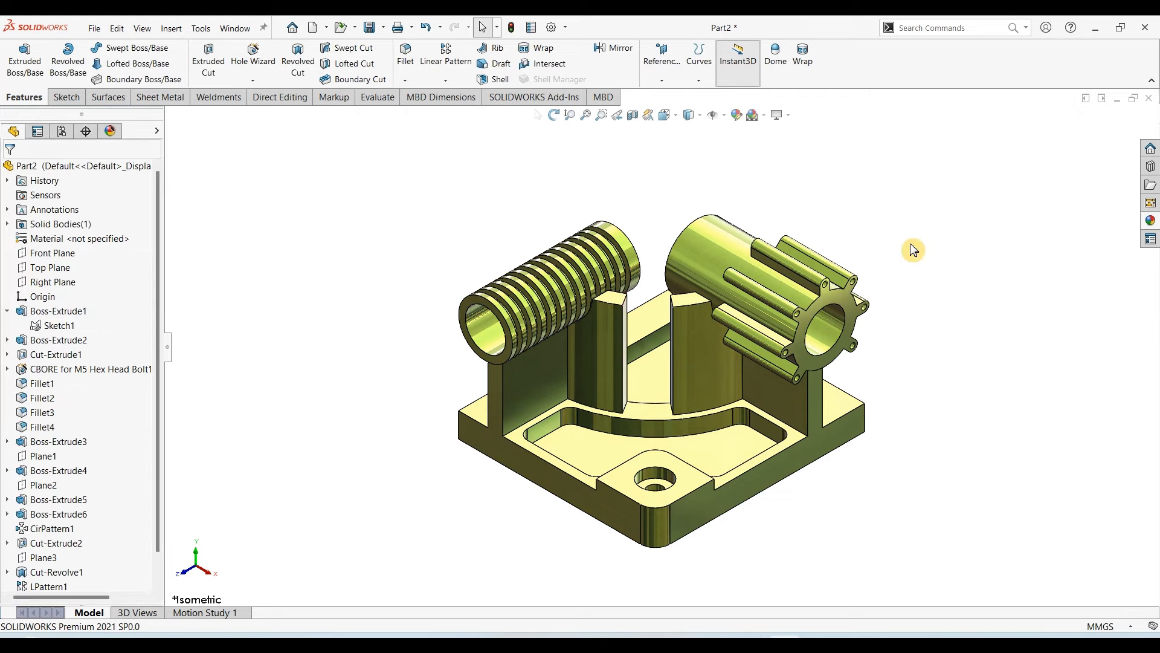